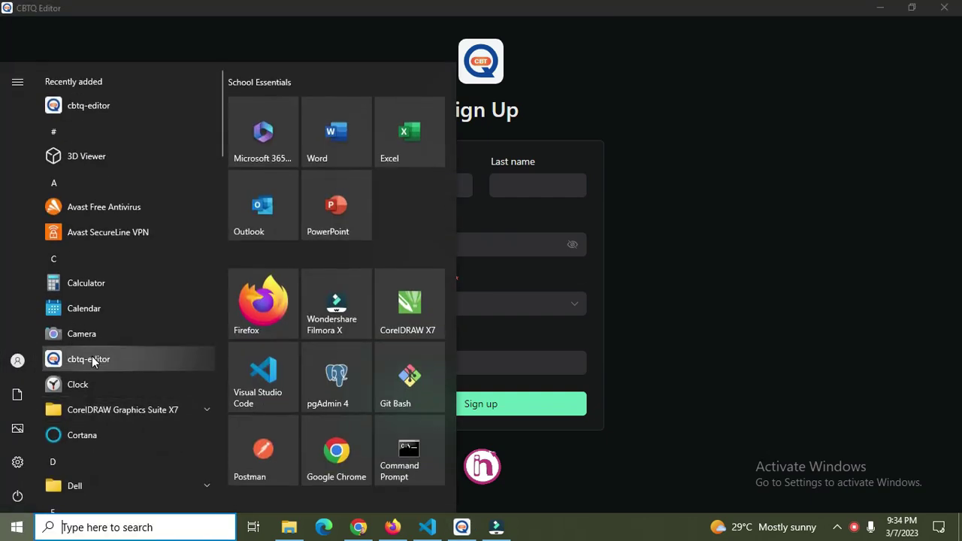
Launch CBTQ Editor from the Start menu so the Sign Up form appears.
click(670, 319)
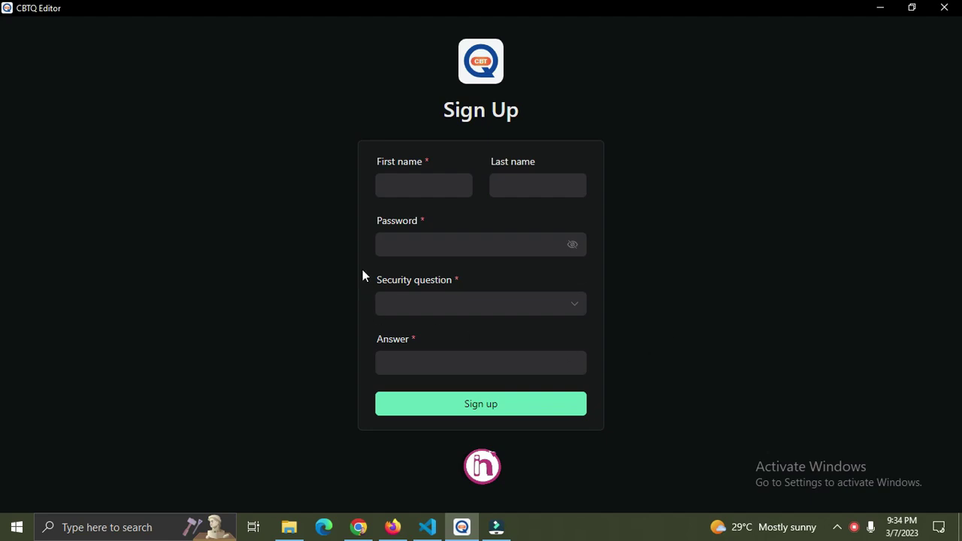
Enter the user's first name, last name and an account password.
click(402, 189)
key(Tab)
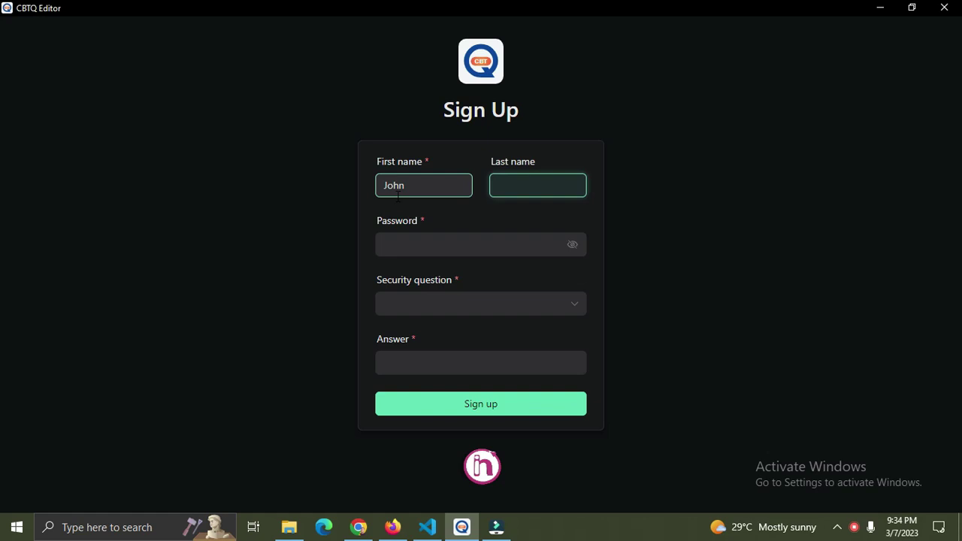
click(408, 245)
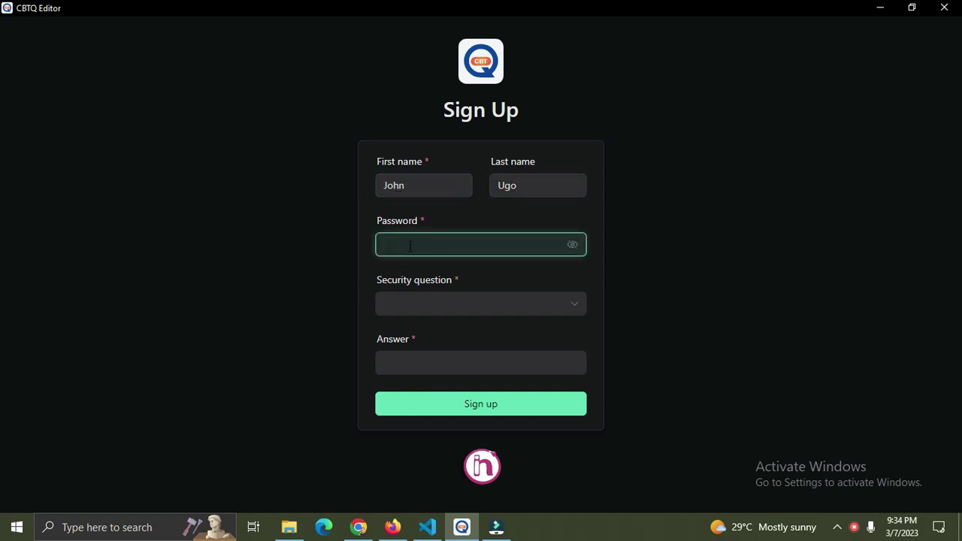
text(••••••••••••)
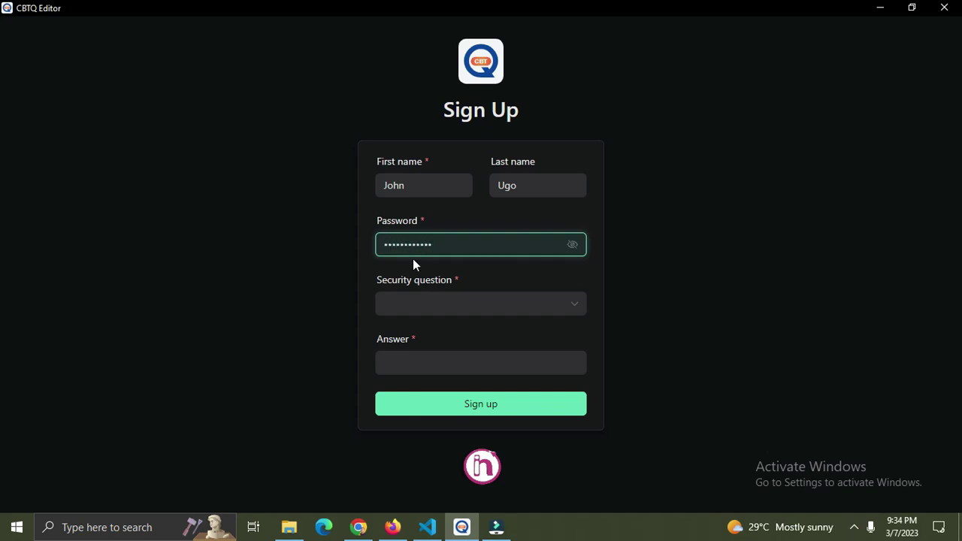
Choose the birth-city security question, enter its answer, and submit the sign-up.
click(446, 307)
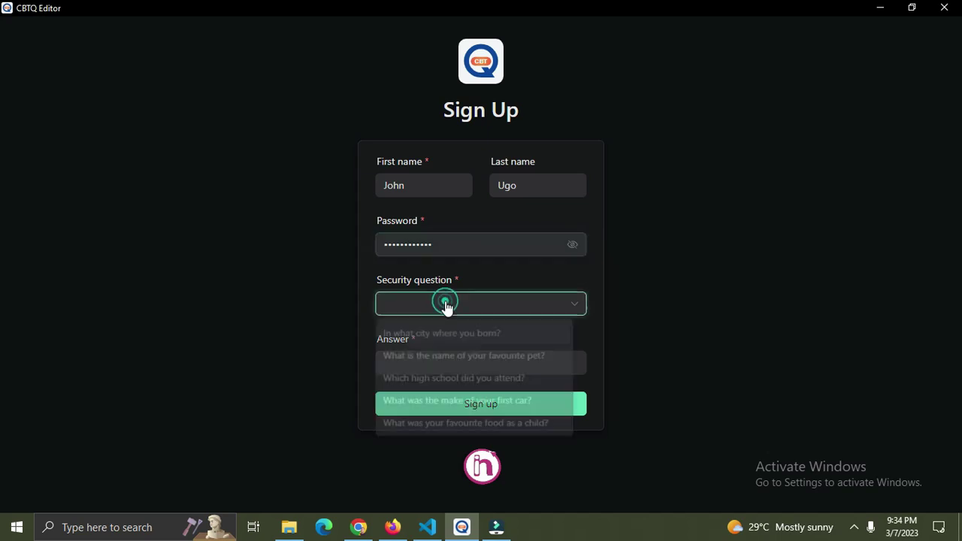
click(447, 307)
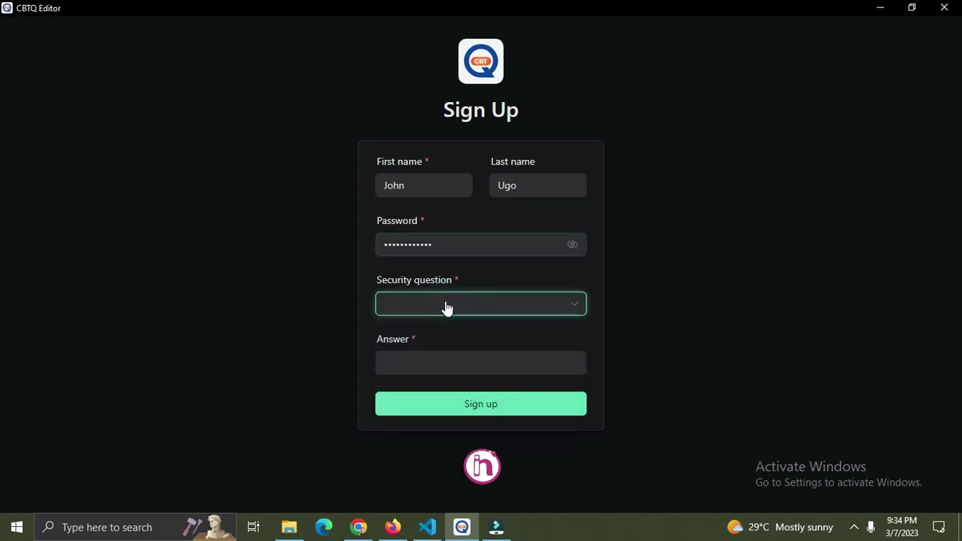
click(447, 306)
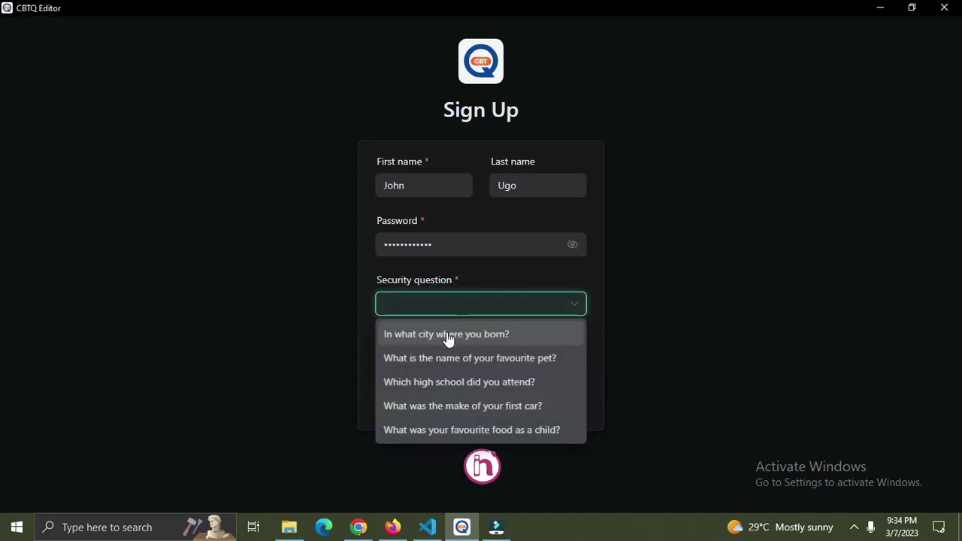
click(448, 337)
click(440, 364)
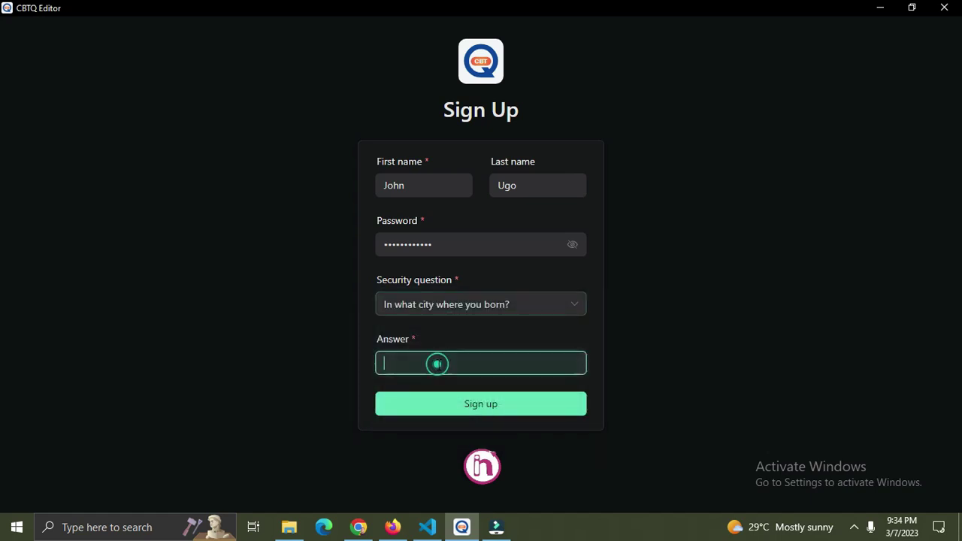
text(Lagos)
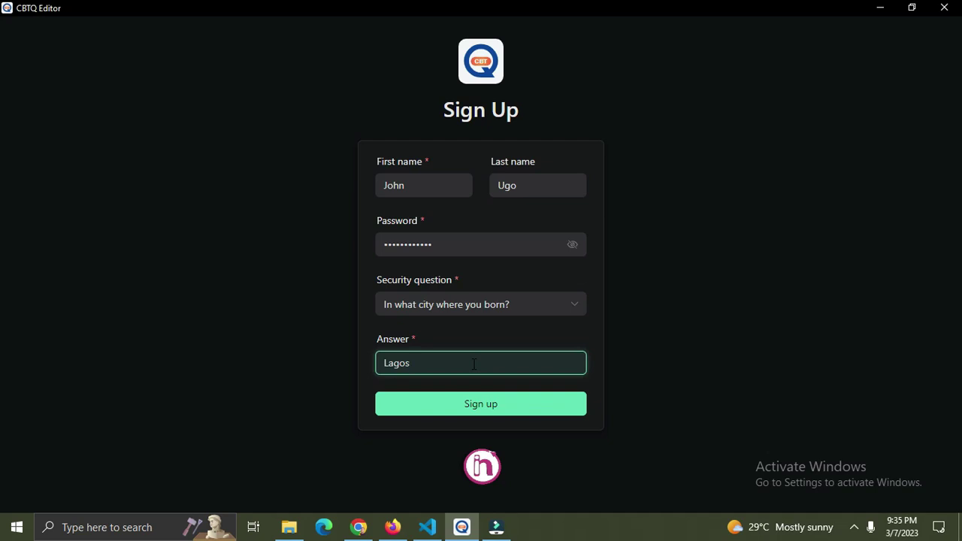
click(418, 312)
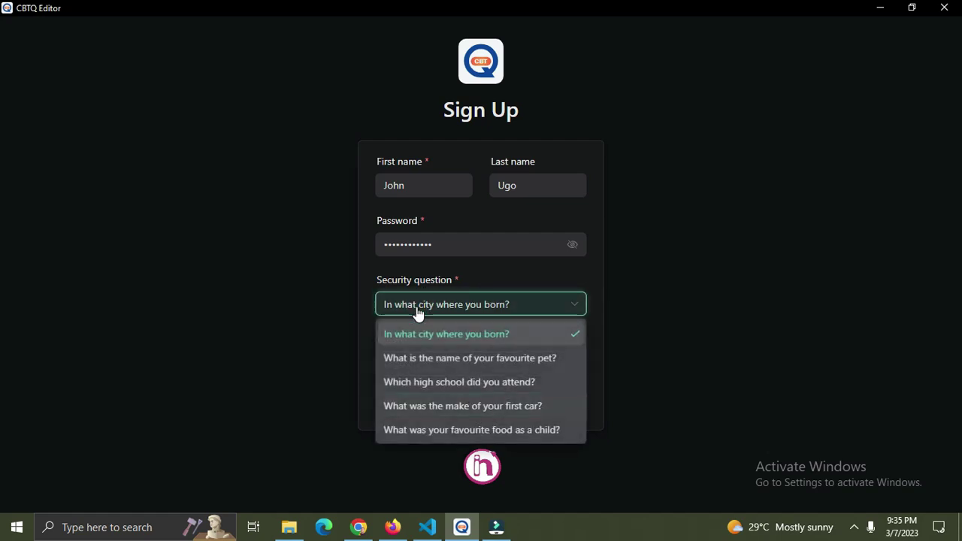
click(419, 312)
click(425, 364)
click(425, 363)
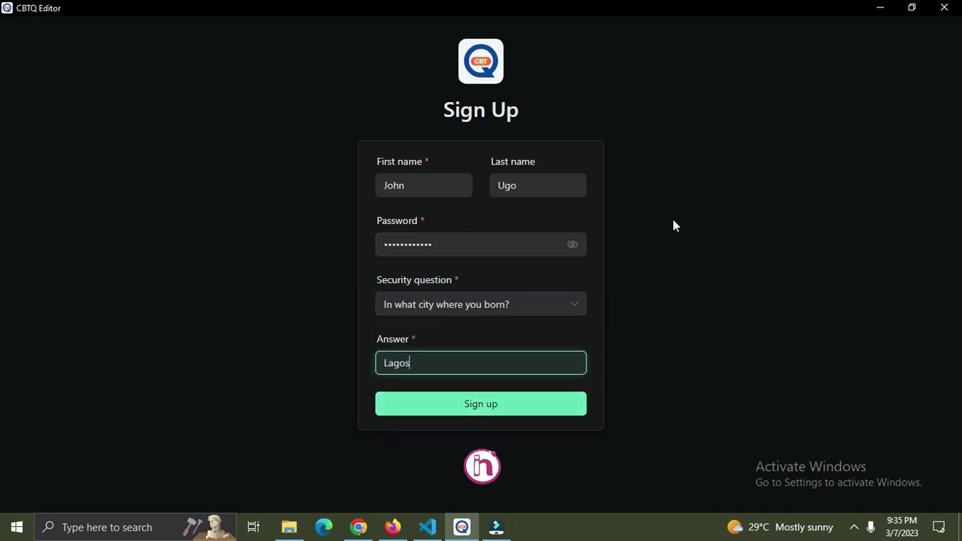
click(472, 406)
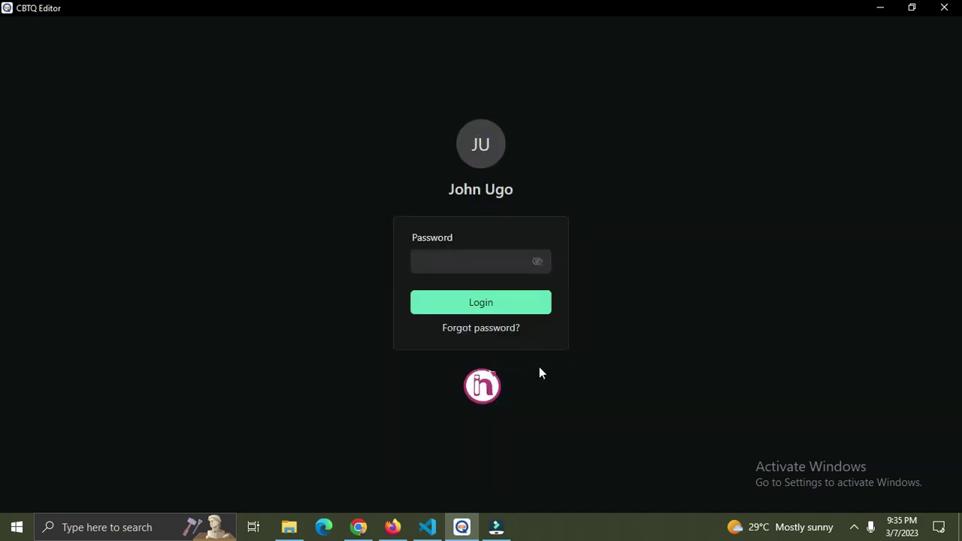
Log in with the account password to reach My Courses.
click(495, 261)
text(•••••)
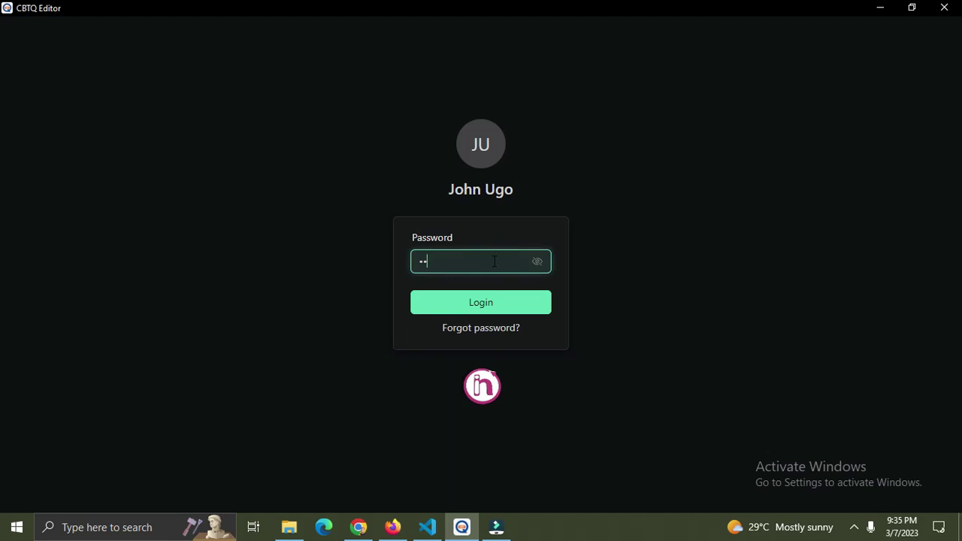
text(•••••••)
click(510, 312)
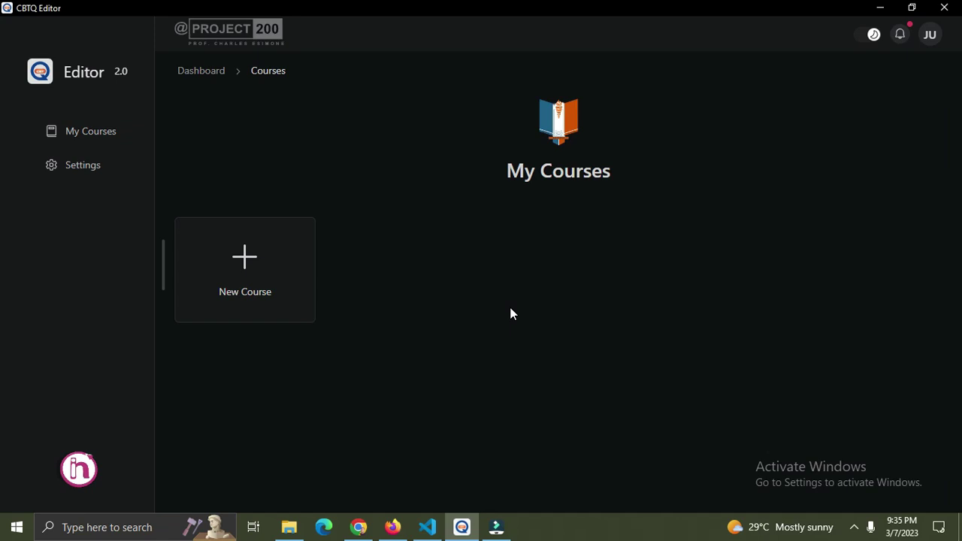
click(75, 166)
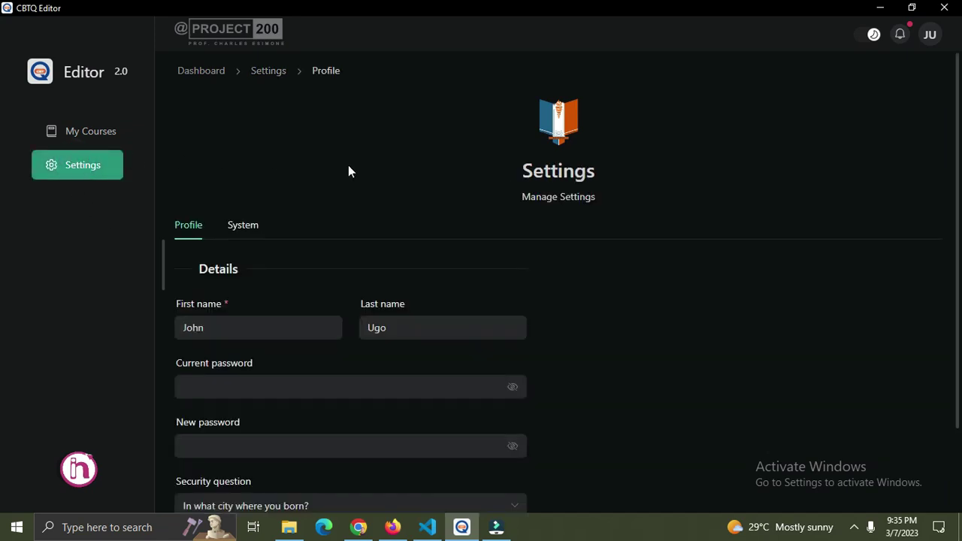
scroll(348, 165, down, 2)
click(242, 217)
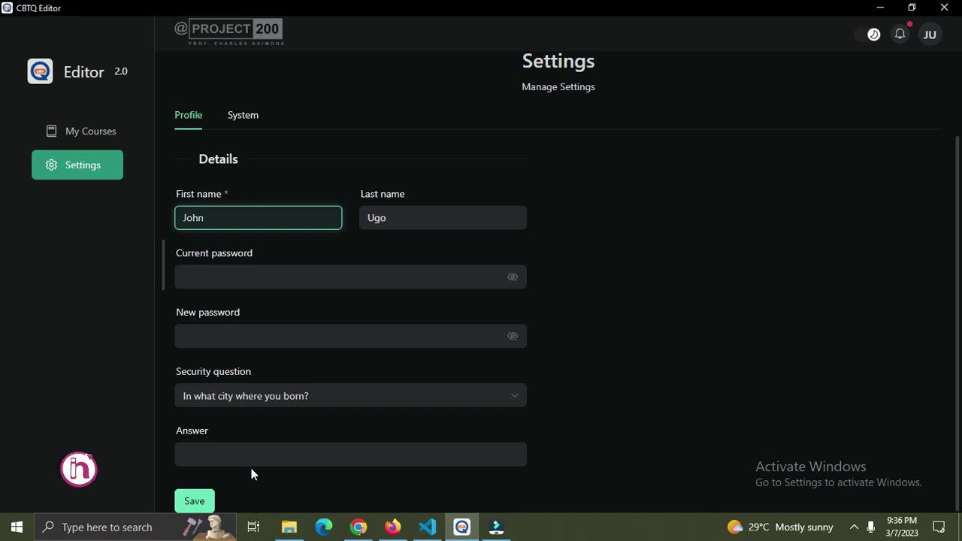
click(82, 133)
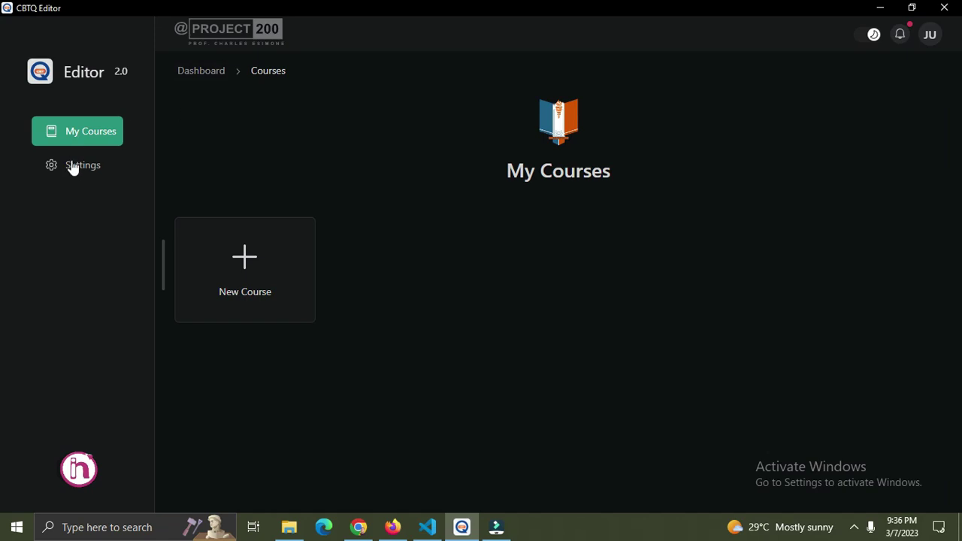
click(73, 165)
click(253, 227)
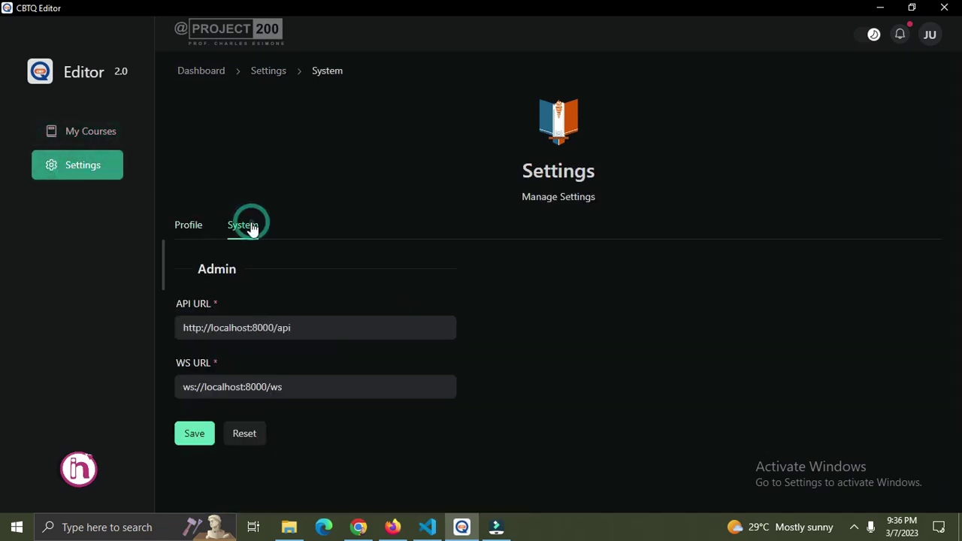
click(199, 228)
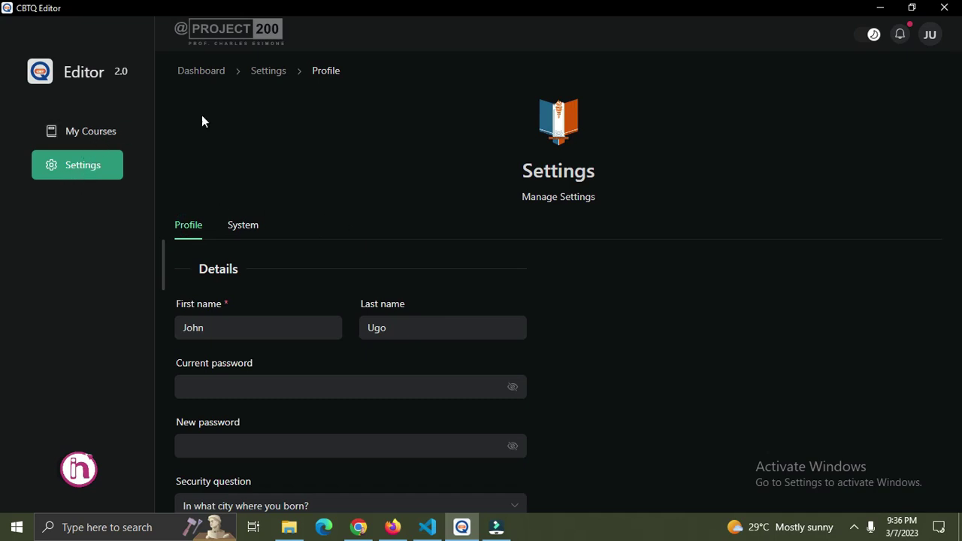
scroll(384, 200, down, 3)
click(75, 132)
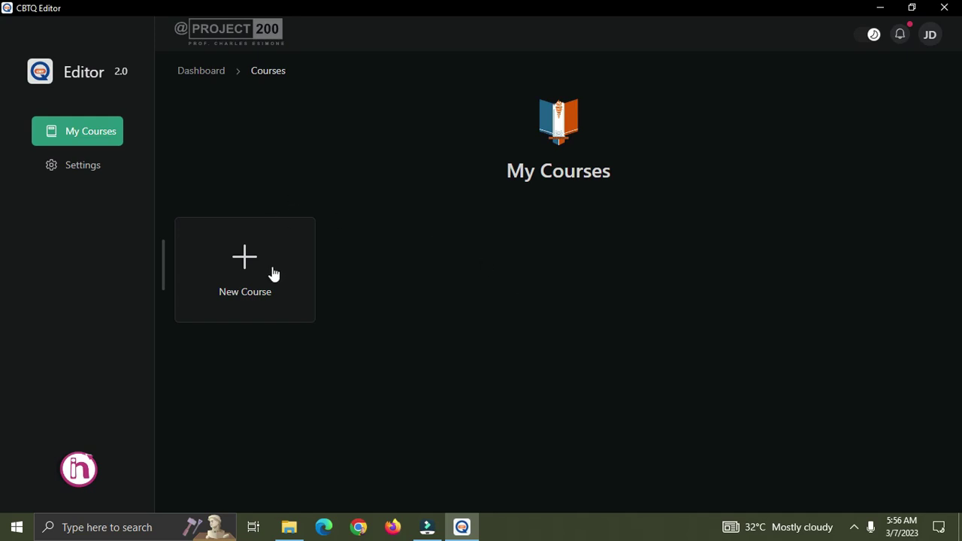
Create the 'English Language' course with code ENG 101 and open it.
click(244, 268)
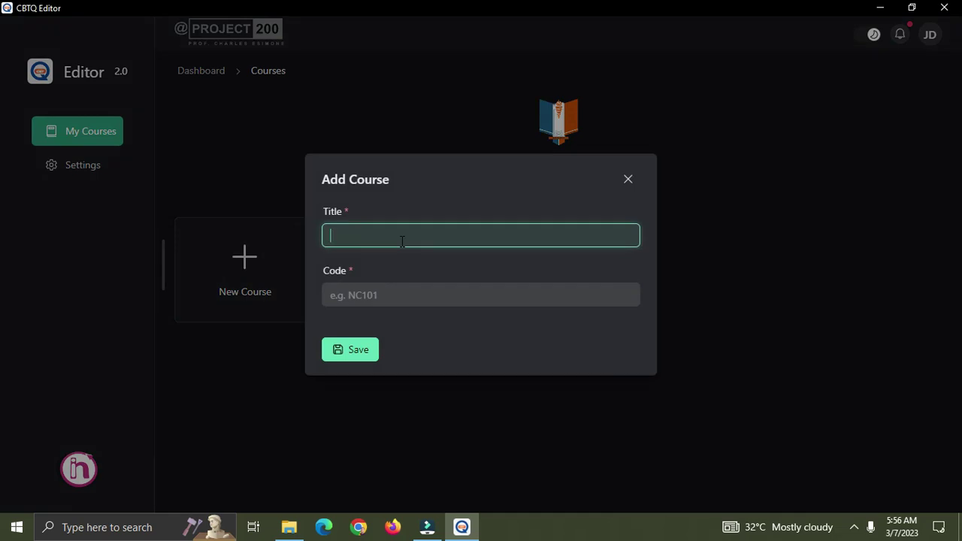
text(English Language)
key(Tab)
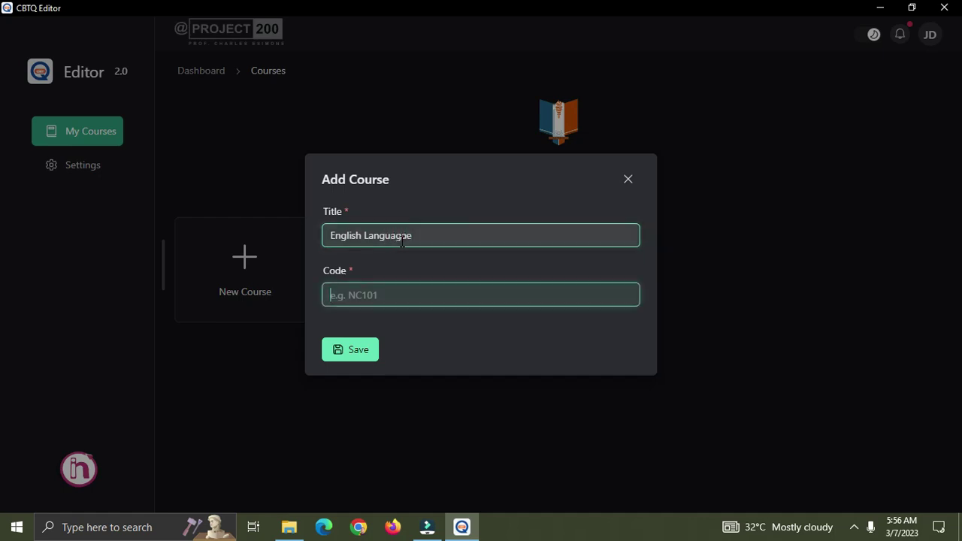
text(ENG 101)
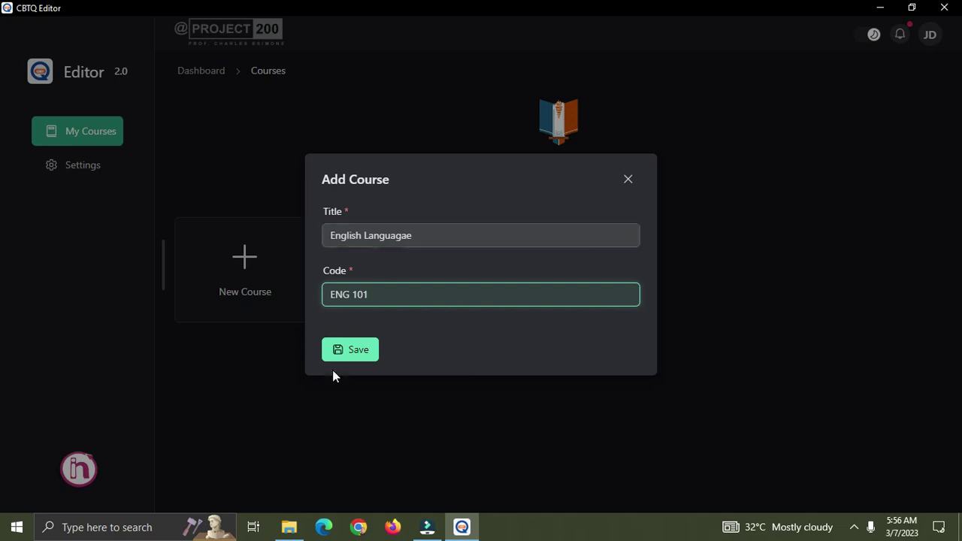
click(354, 352)
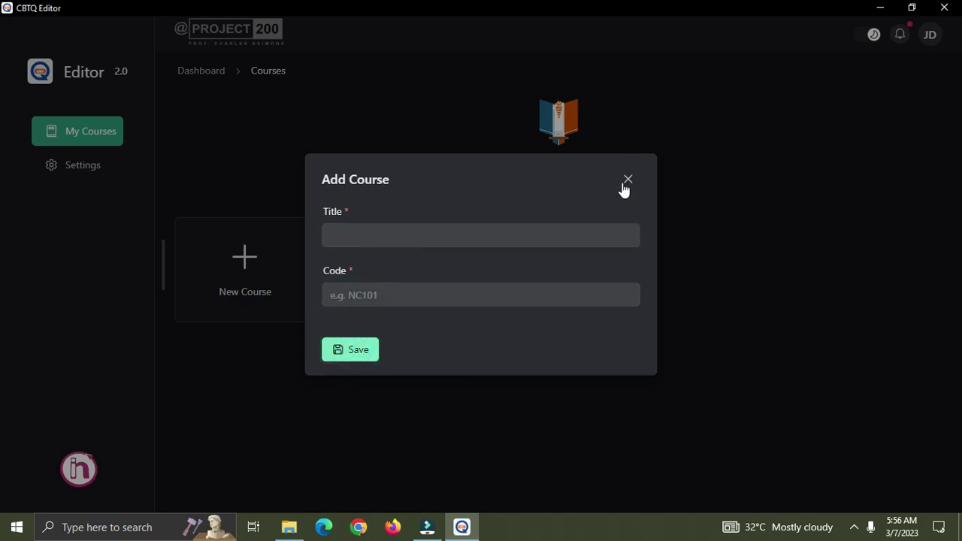
click(625, 185)
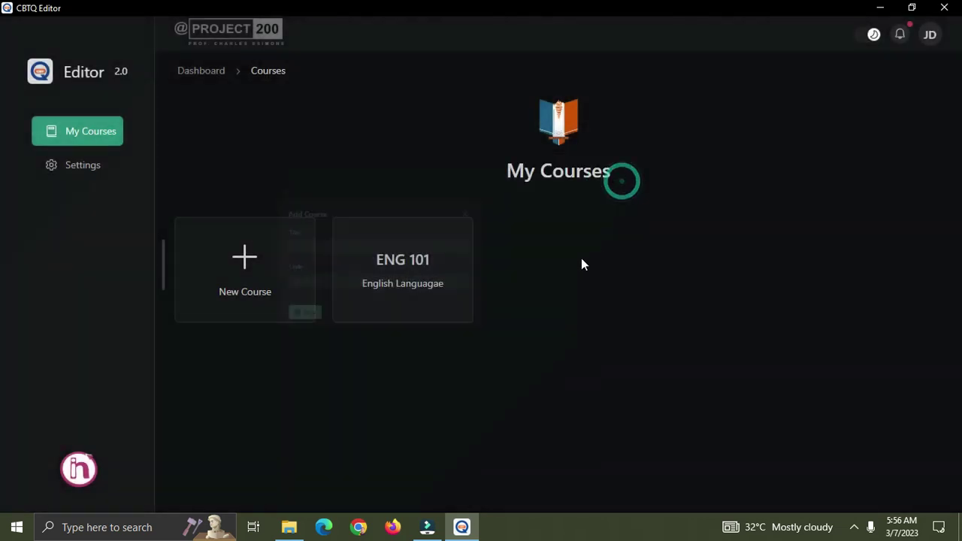
click(405, 265)
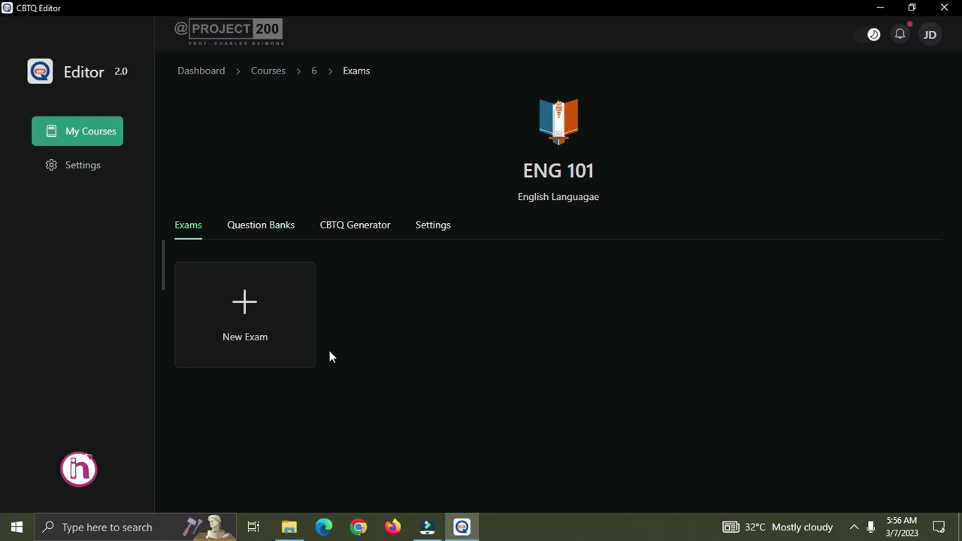
drag(601, 198, 511, 163)
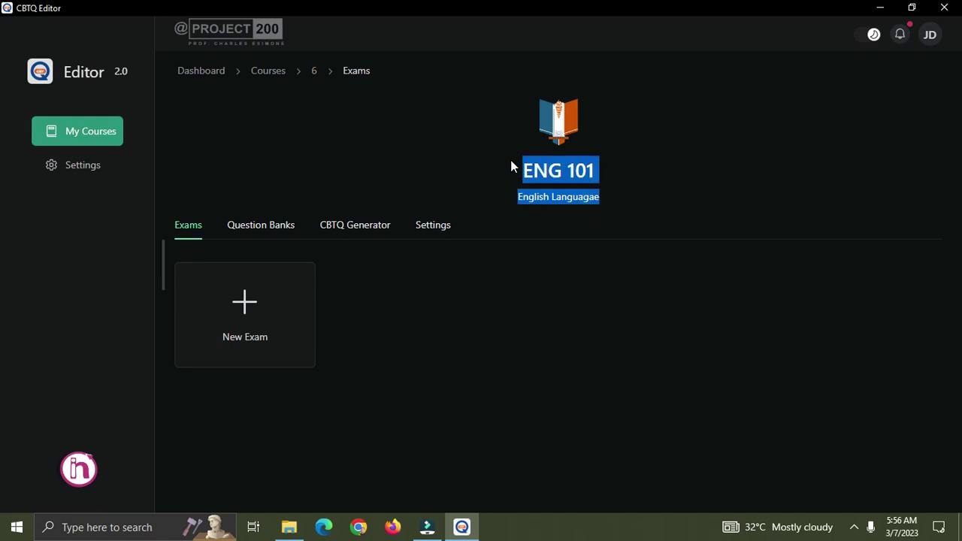
click(626, 191)
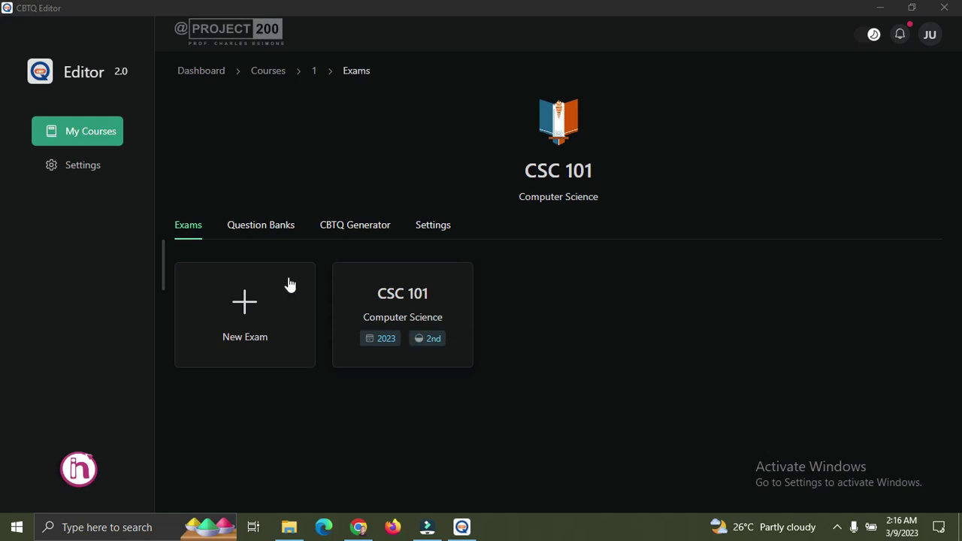
Navigate back to the ENG 101 course's empty Exams page.
click(351, 227)
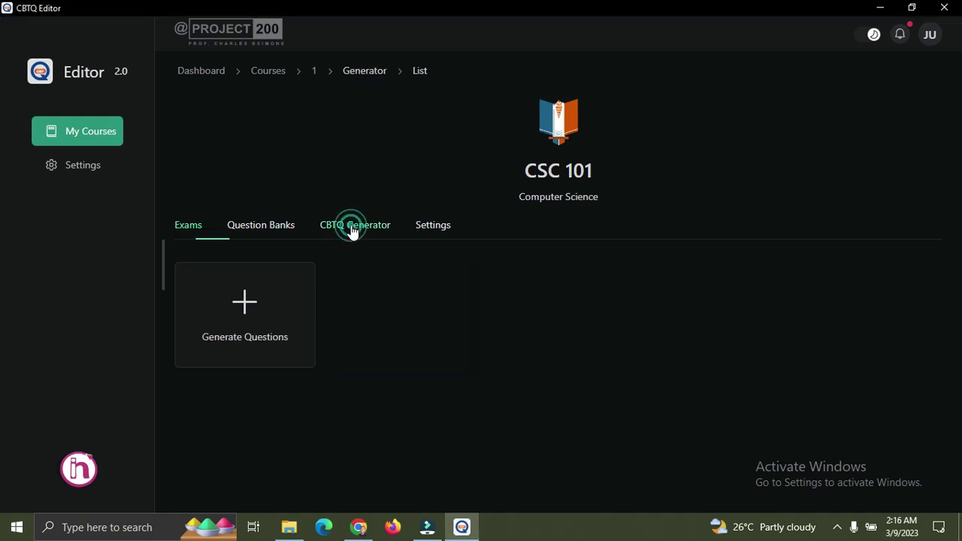
click(244, 302)
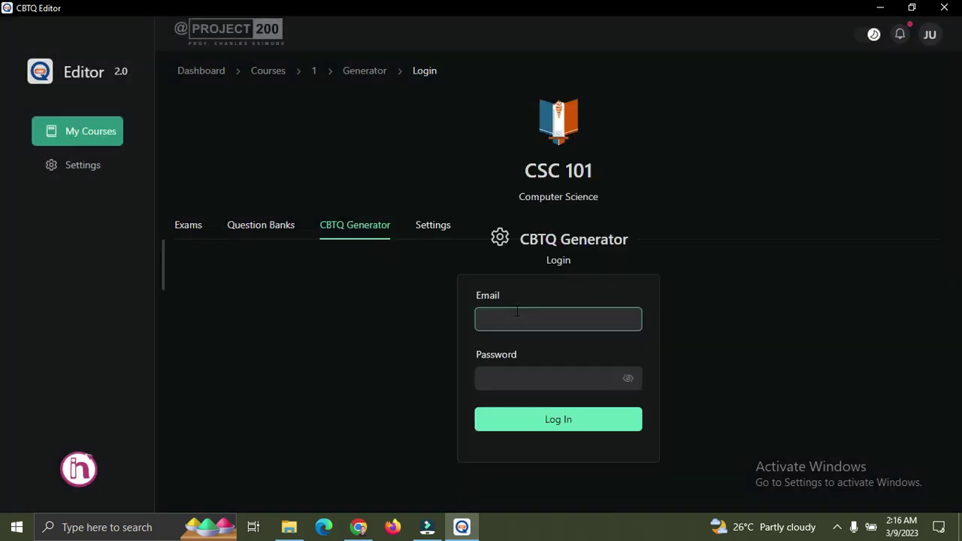
click(573, 386)
click(524, 318)
click(543, 383)
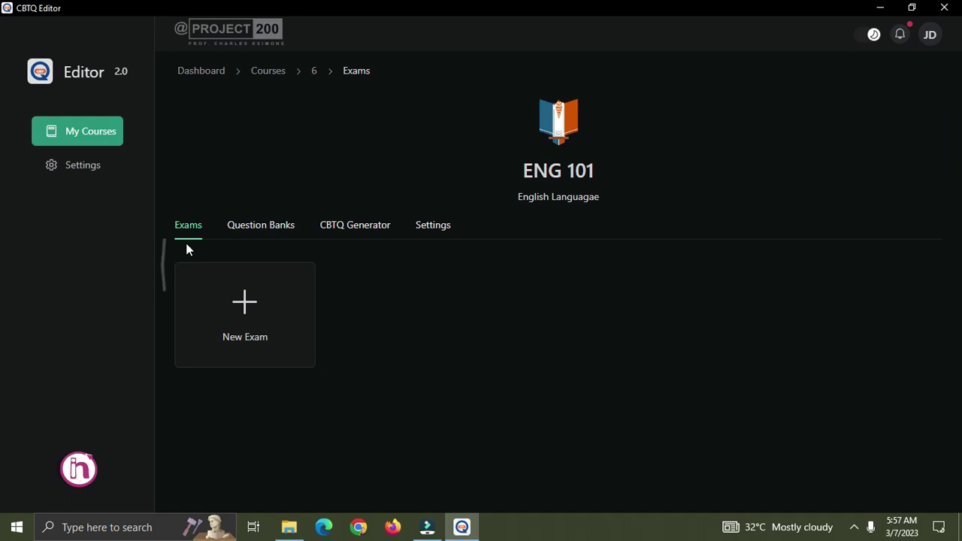
Create an exam titled 'English' for 2023, Second semester, with 25 questions.
click(250, 304)
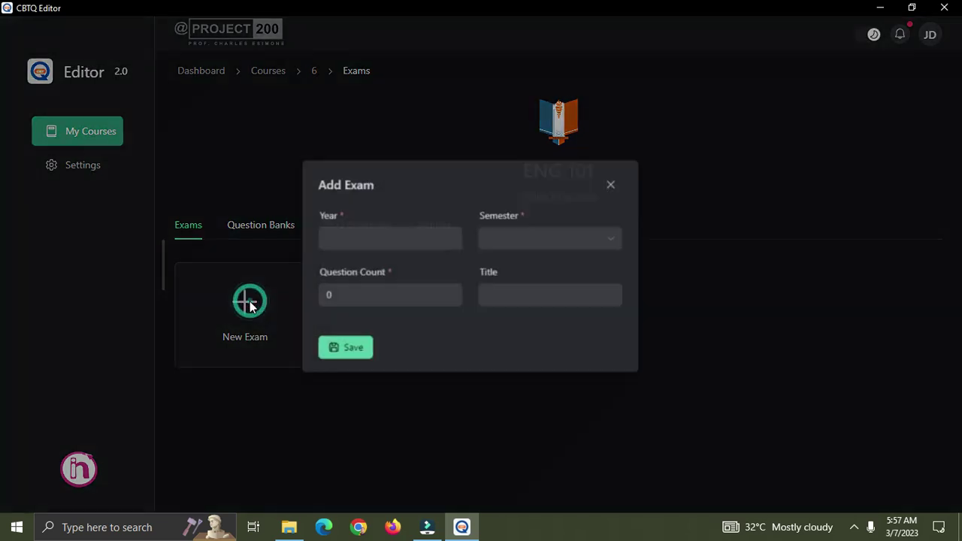
click(361, 235)
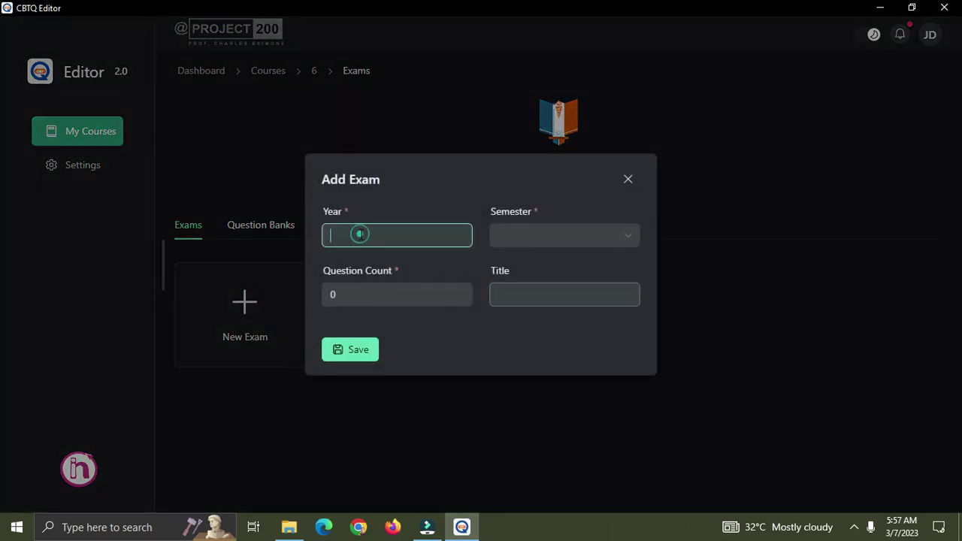
text(2023)
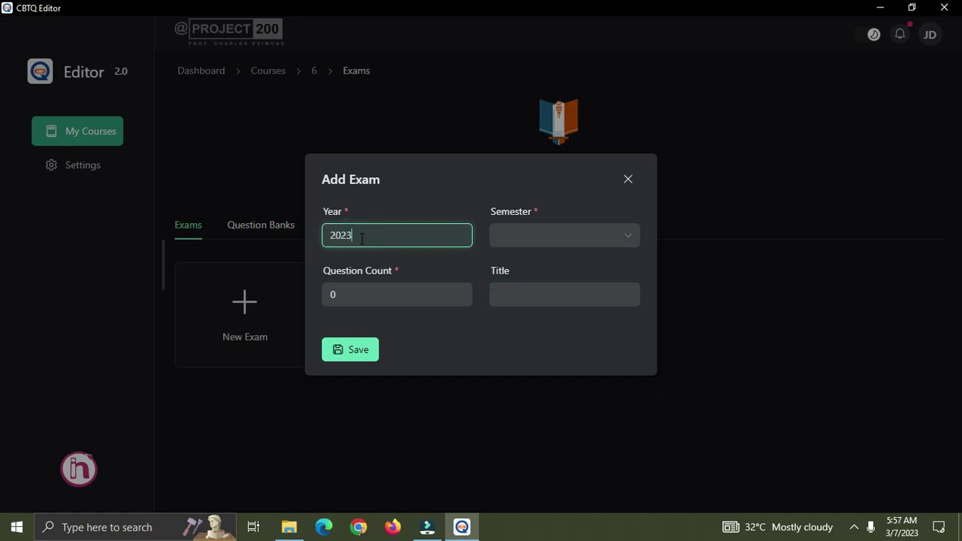
key(Tab)
click(624, 234)
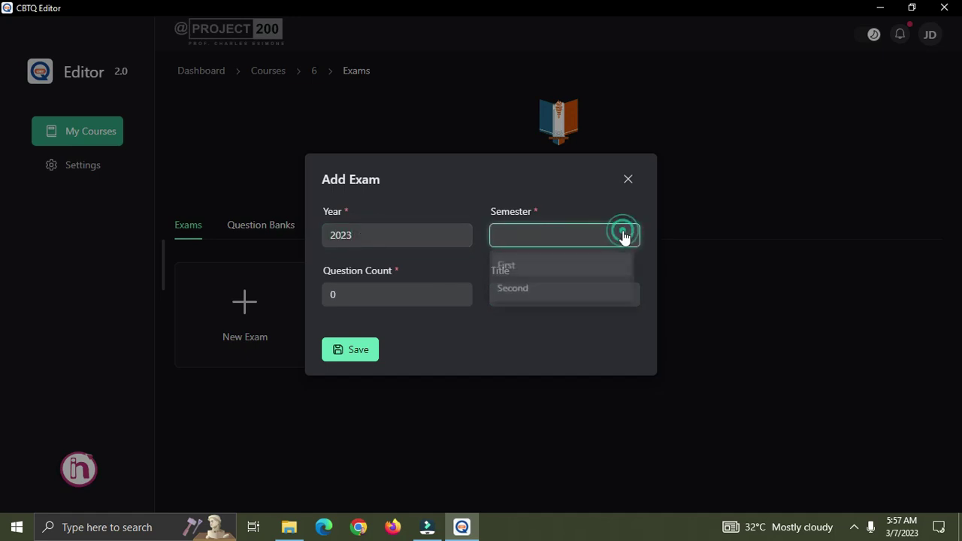
click(535, 290)
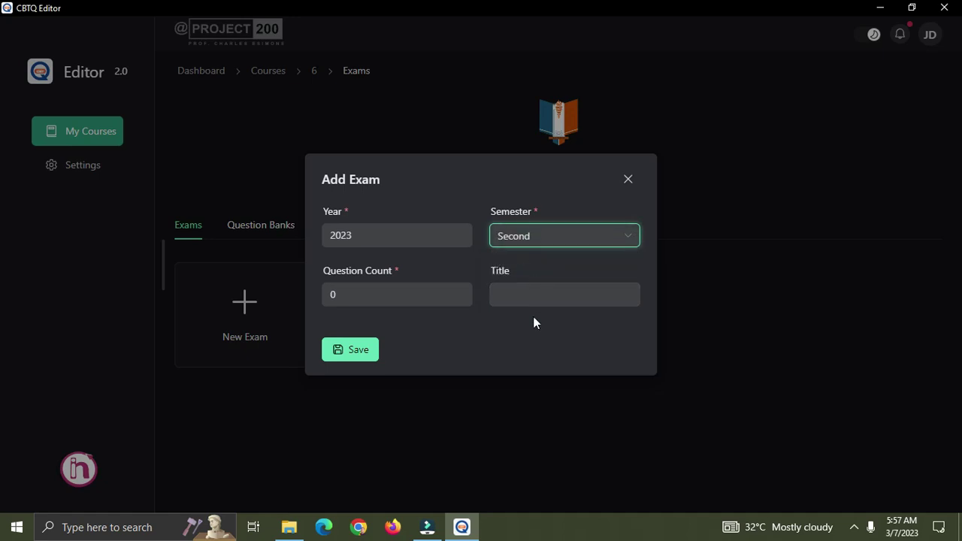
click(424, 292)
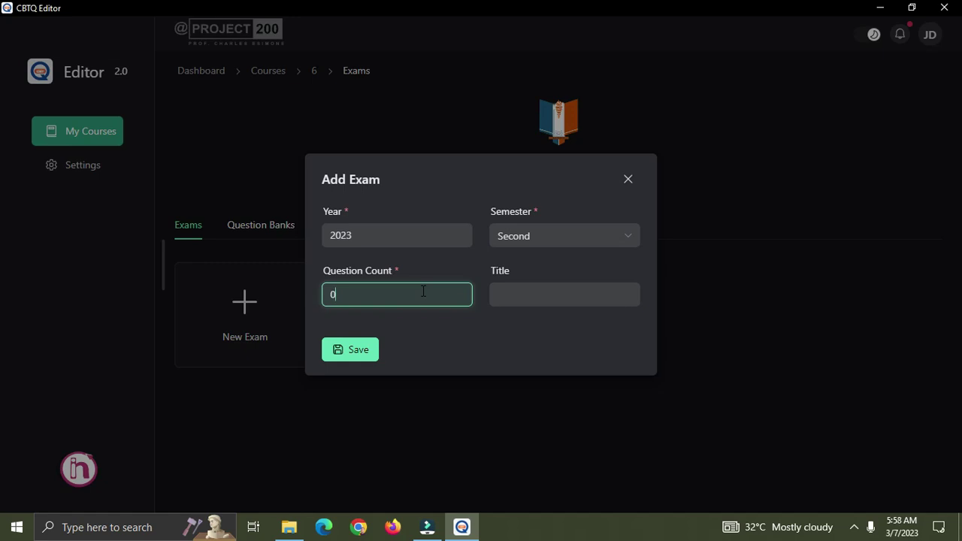
text(25)
click(513, 298)
text(E)
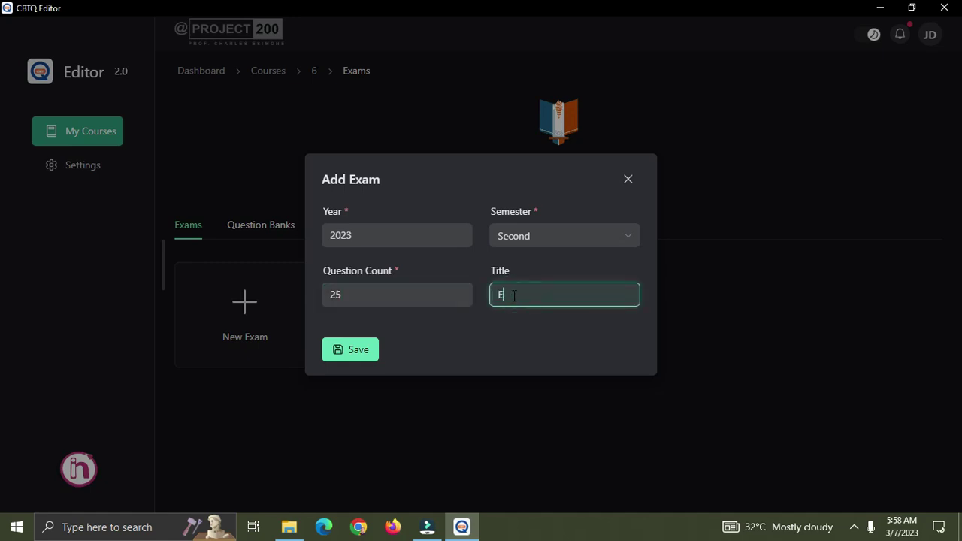
text(nglish)
click(342, 360)
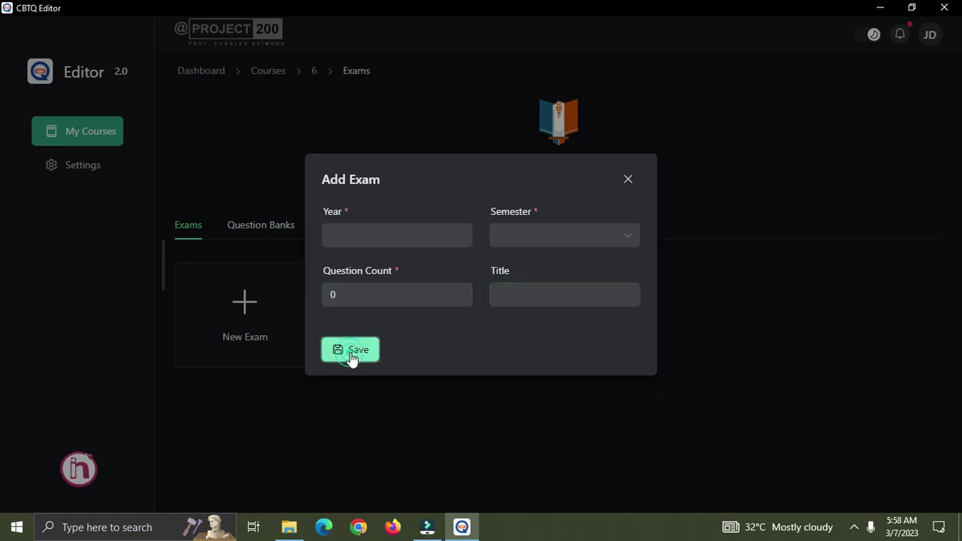
click(628, 180)
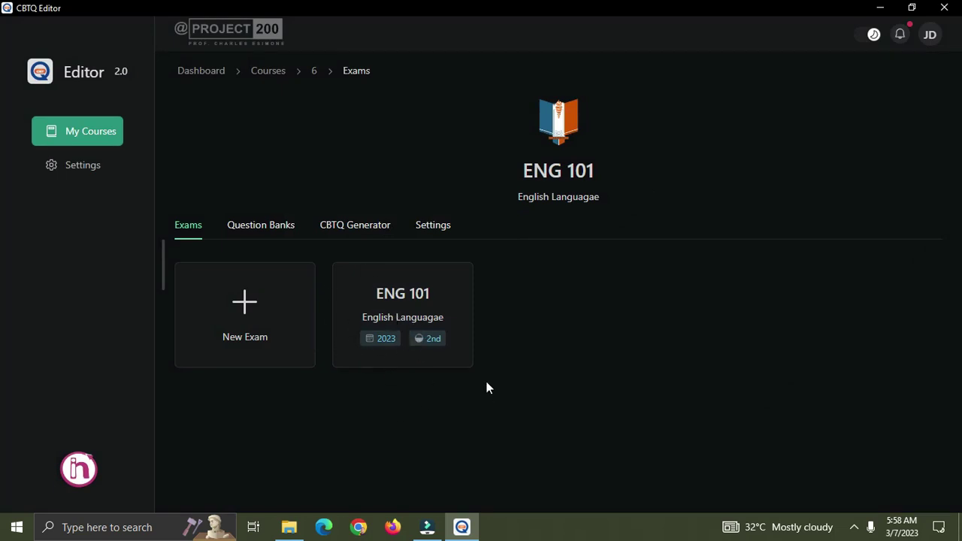
Open the ENG 101 exam's question list and start a new question.
click(415, 306)
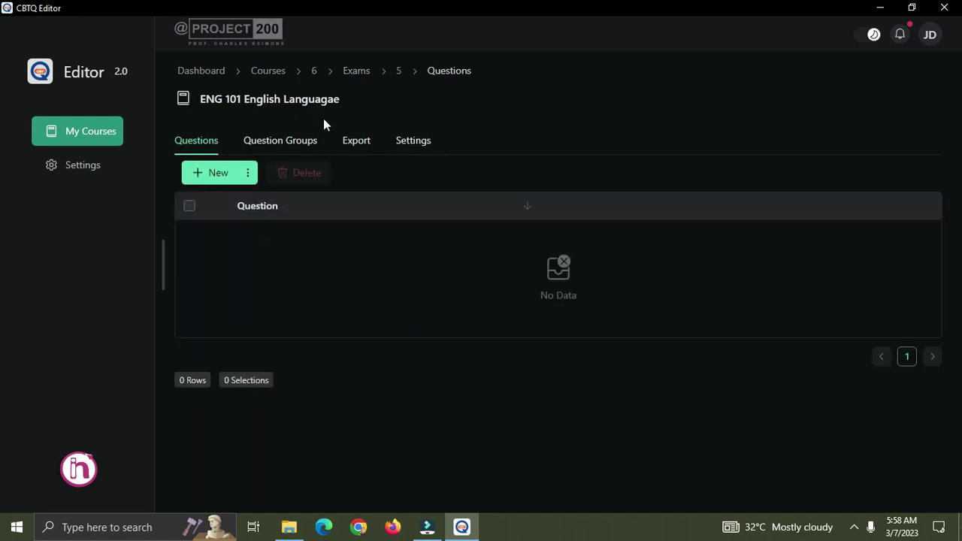
drag(349, 103, 199, 100)
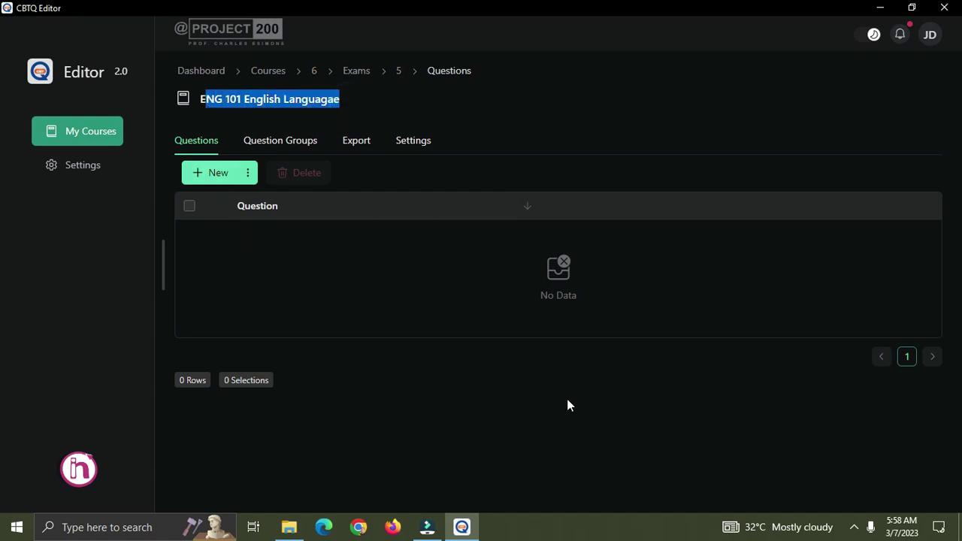
click(229, 181)
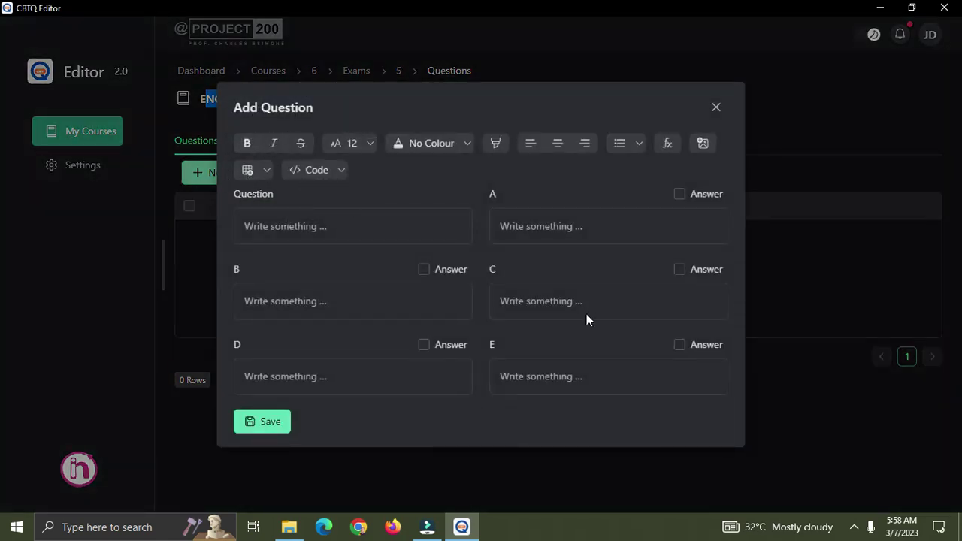
Enter the question text 'Who is the richest man in the world?'.
click(344, 225)
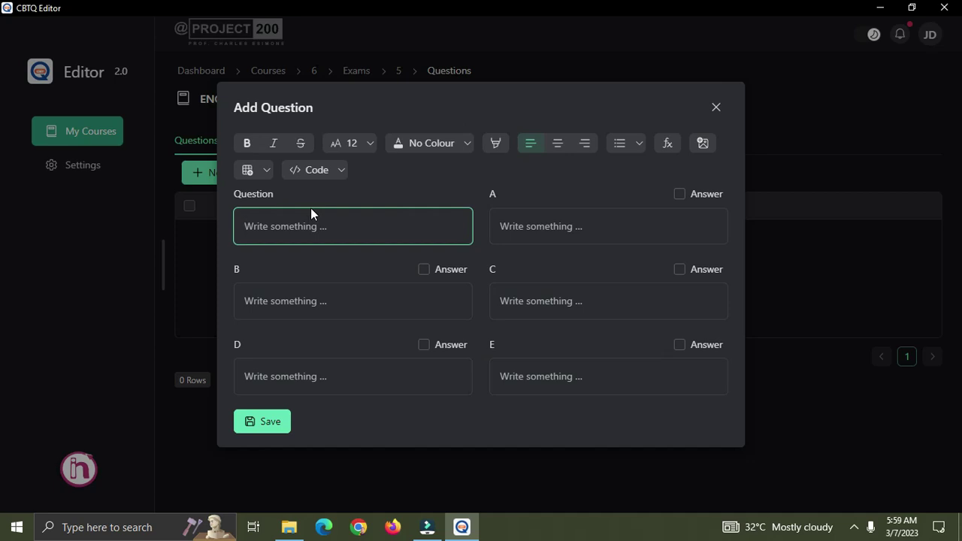
text(Who is the richest man in the world")
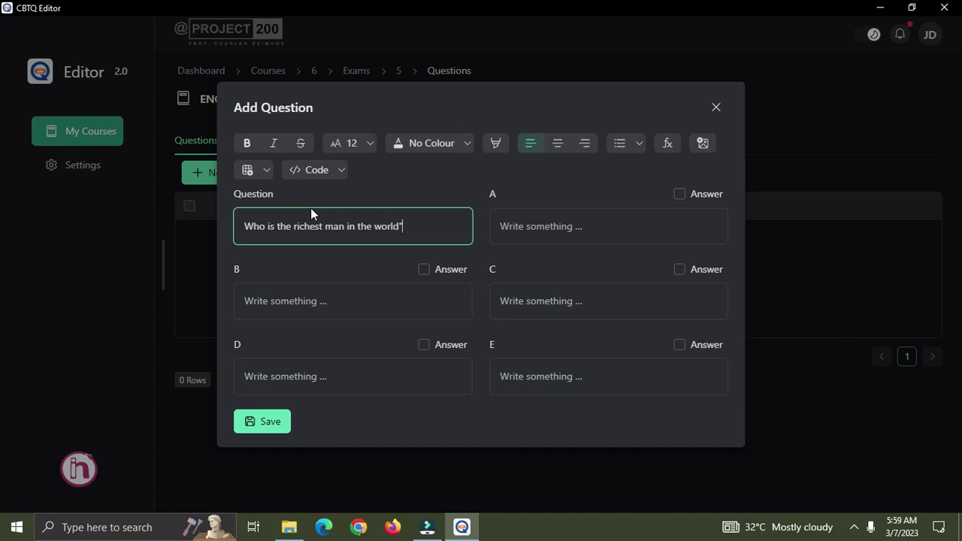
key(BackSpace)
text(?)
click(498, 200)
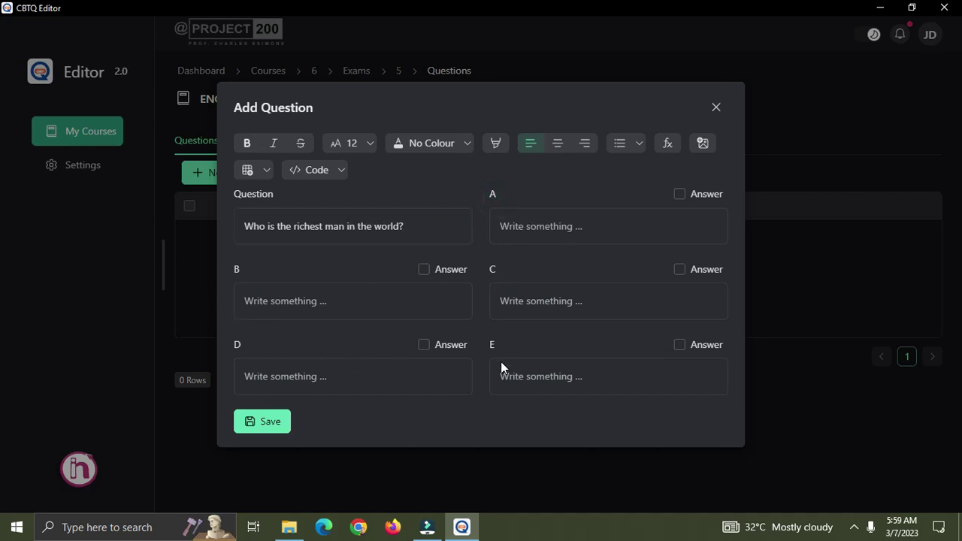
Fill options A–C with Larry Page, Mark Zuckerberg and Elon Musk.
click(577, 229)
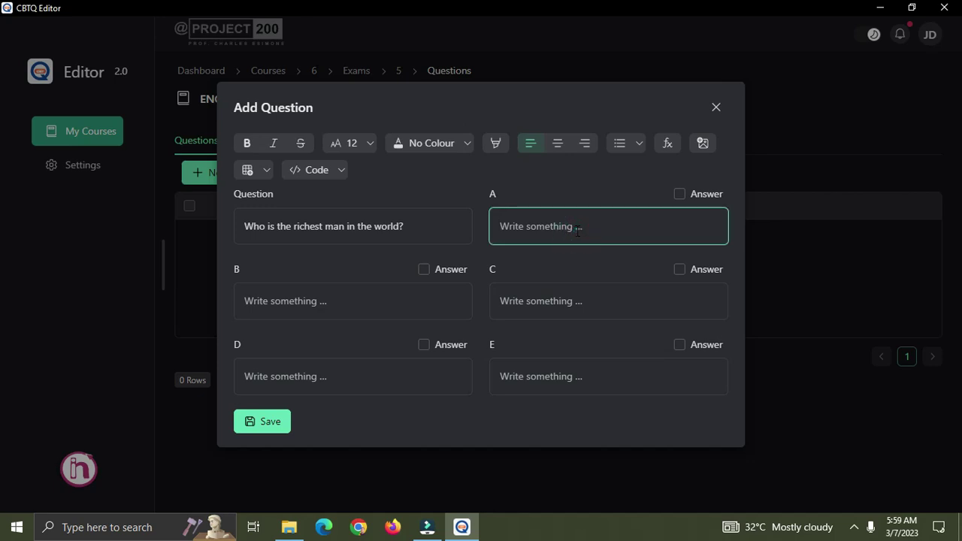
text(Larry Page)
key(Tab)
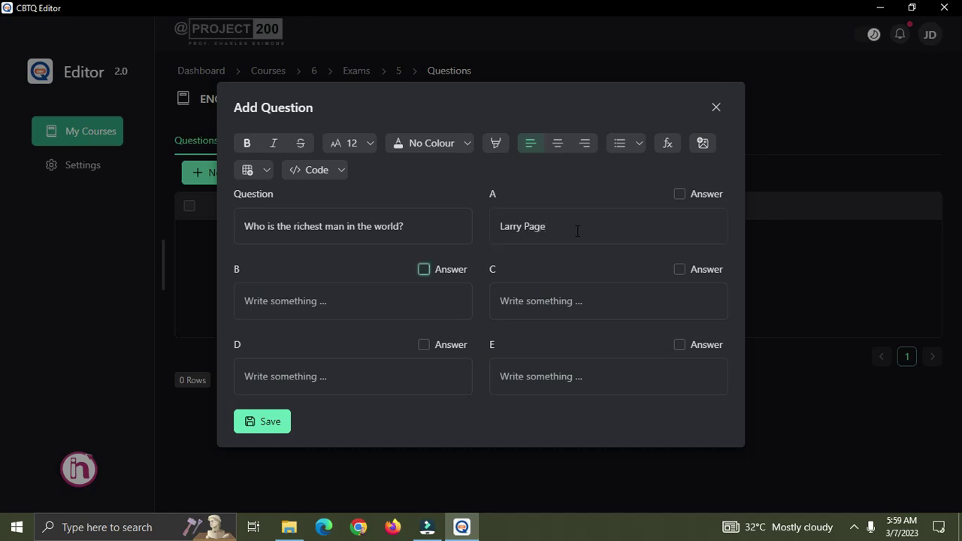
click(396, 292)
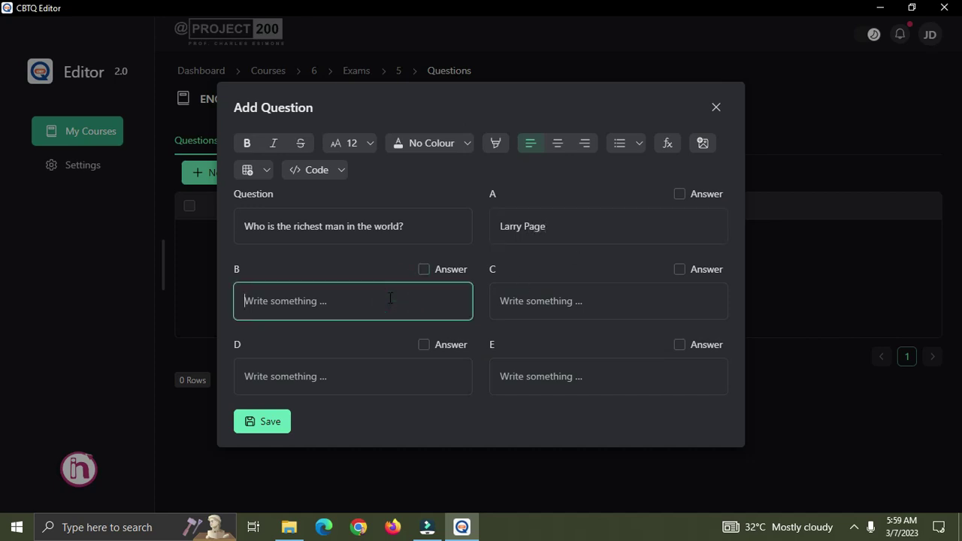
text(Mark Zuckerberg)
click(509, 293)
text(Elon)
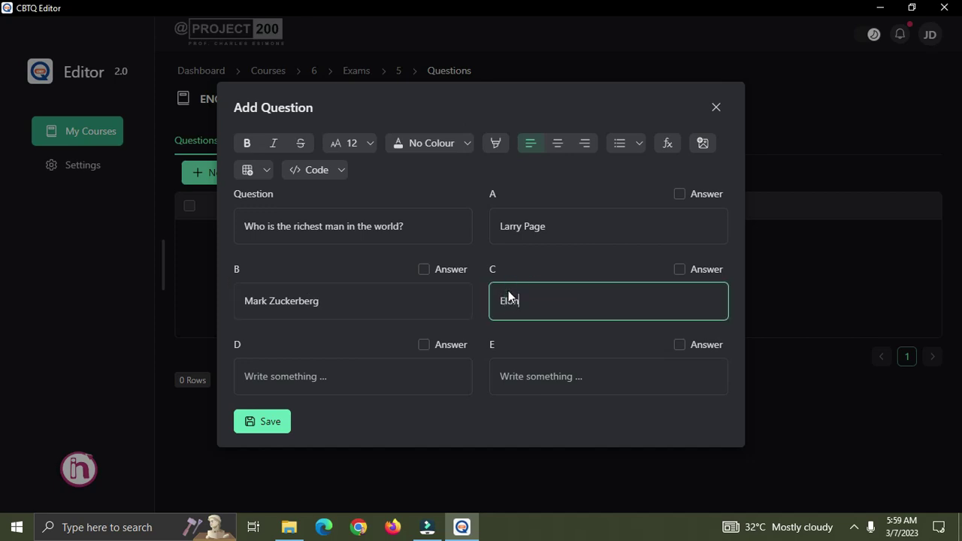
text( Musk)
key(Tab)
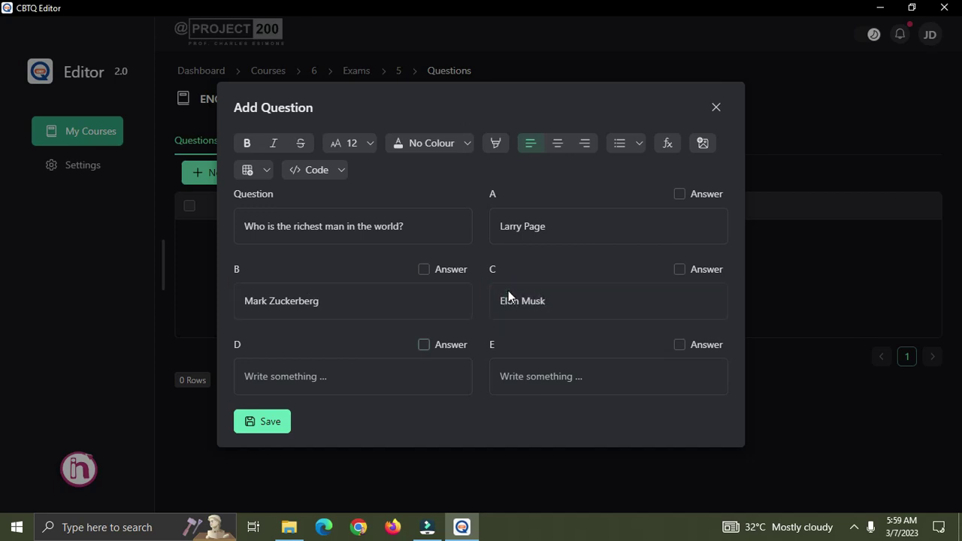
Fill options D and E with 'Billl Gates' and Jeff Bezos, and mark C correct.
click(333, 388)
text(Billl Gates)
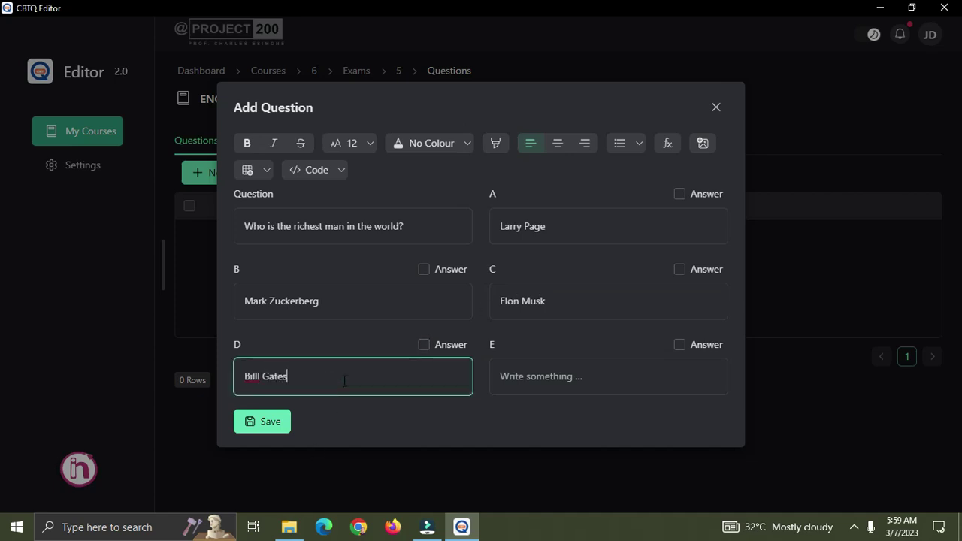
key(Tab)
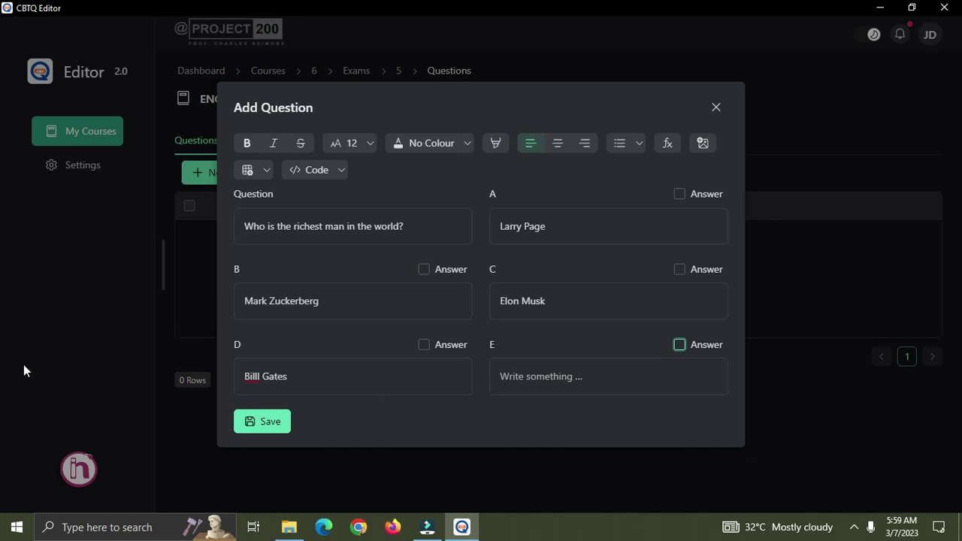
click(601, 377)
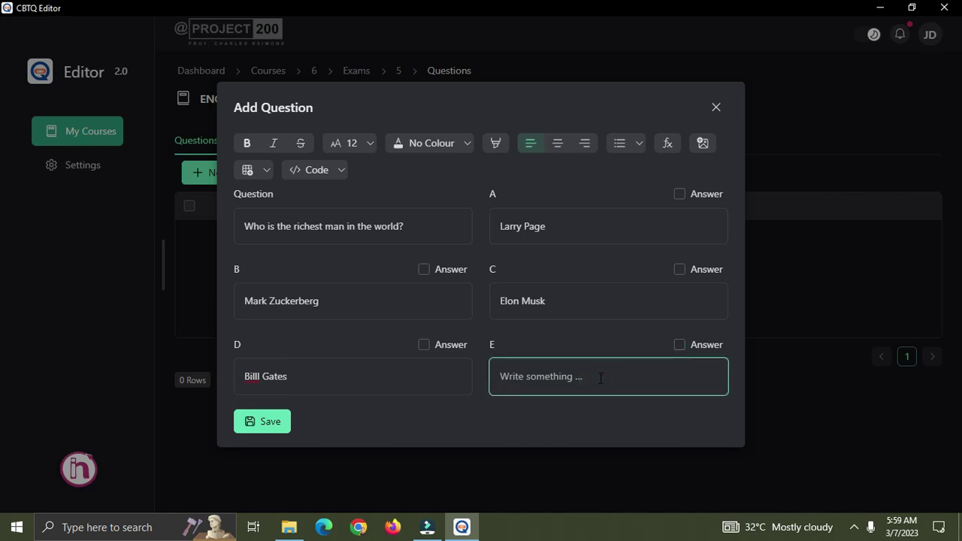
text(Jeff Bezox)
key(BackSpace)
text(s)
click(678, 268)
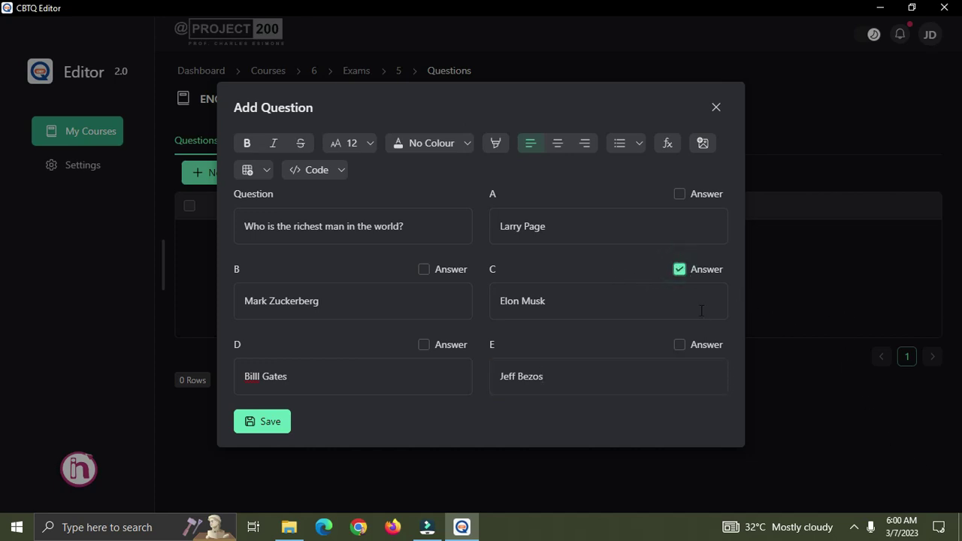
drag(324, 227, 407, 225)
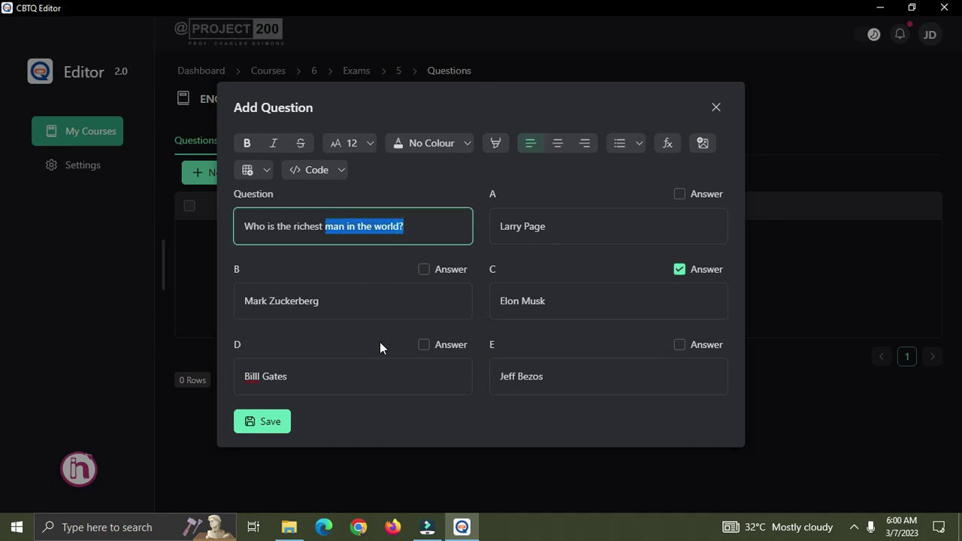
Save the richest-man question to the Questions list.
click(271, 422)
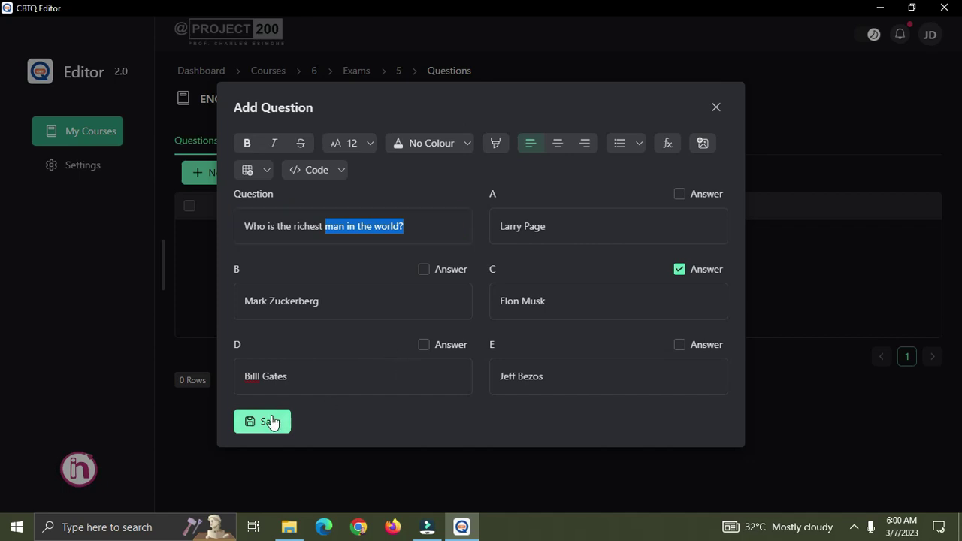
click(715, 107)
drag(351, 243, 399, 243)
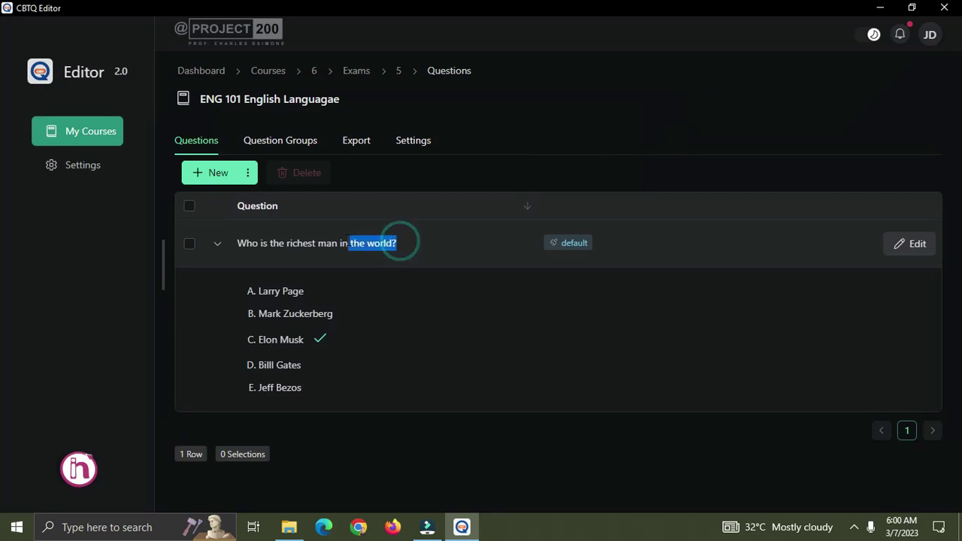
click(426, 254)
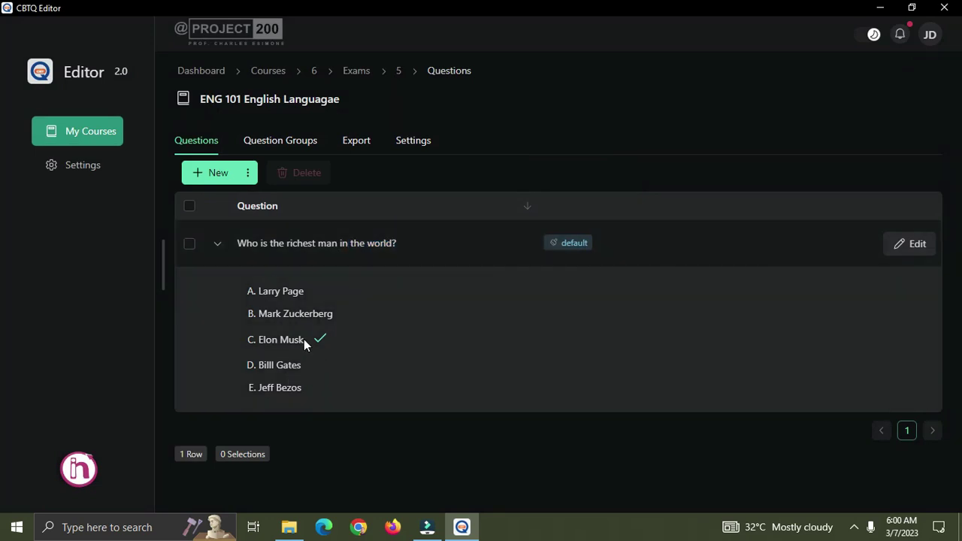
Look over the saved question's text and options, then open it for editing.
drag(305, 344, 251, 344)
drag(387, 243, 312, 239)
drag(273, 290, 297, 365)
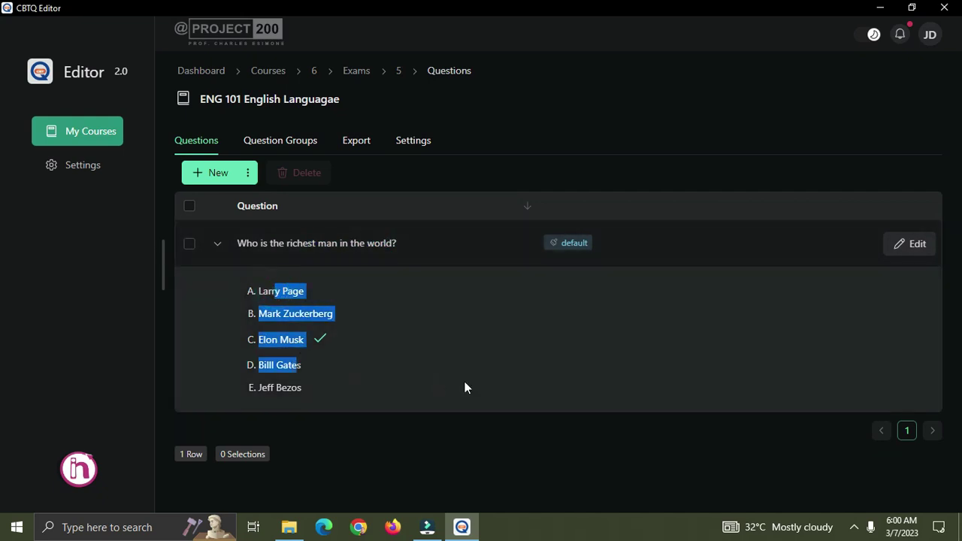
click(466, 385)
click(914, 241)
Save the richest-man question unchanged from the Edit Question form.
click(391, 227)
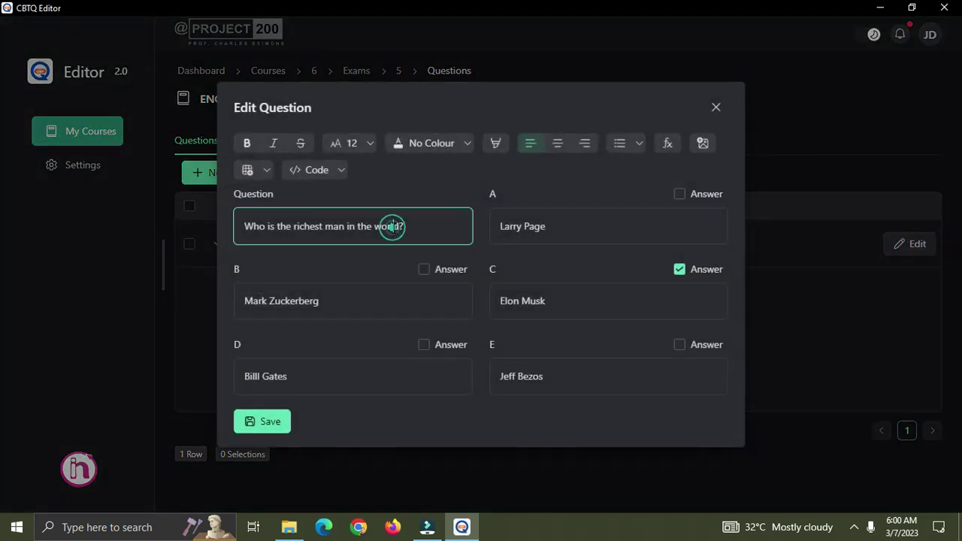
click(398, 226)
click(435, 227)
click(634, 233)
click(279, 421)
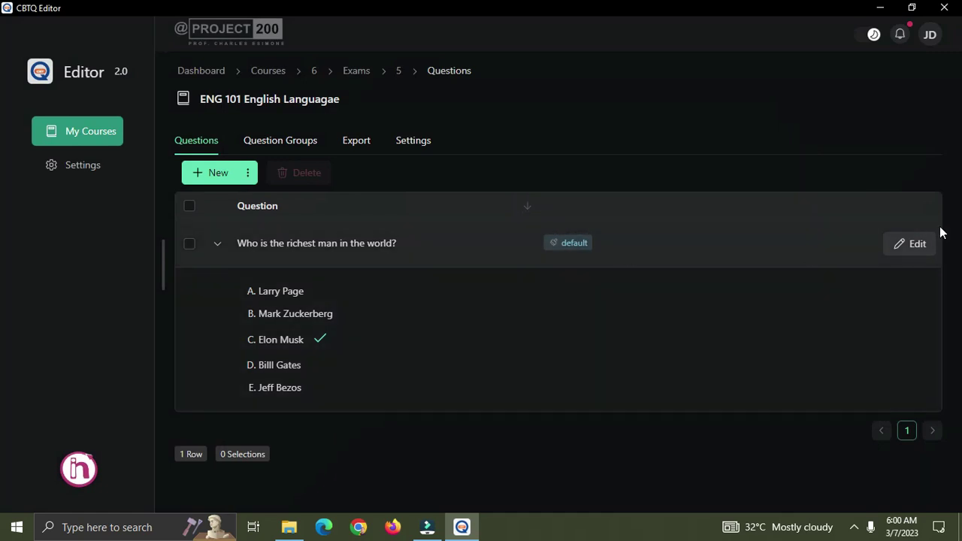
click(408, 242)
Reopen the question, delete its trailing question mark, and save.
click(912, 245)
click(450, 230)
key(BackSpace)
click(273, 425)
Reopen the question once more and save it again.
drag(402, 242, 351, 242)
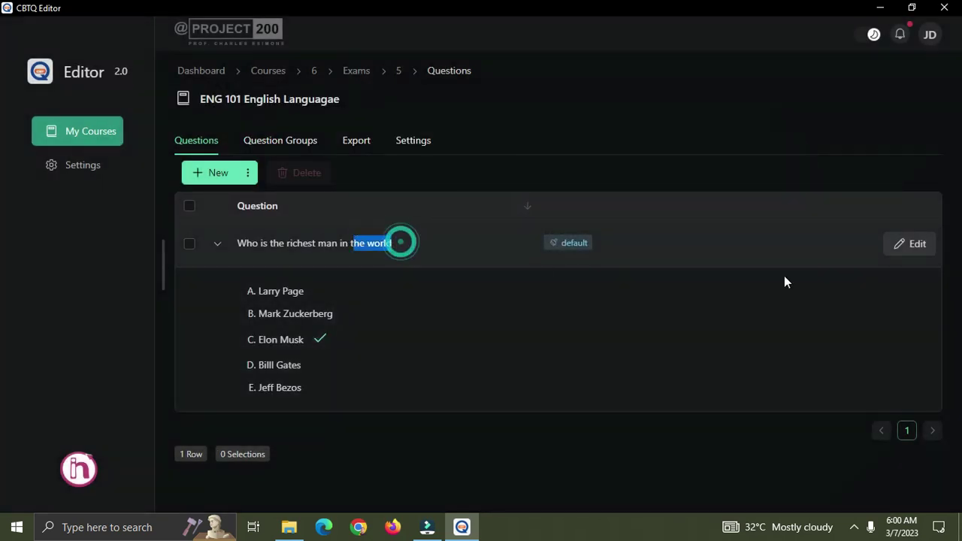
click(918, 244)
click(426, 227)
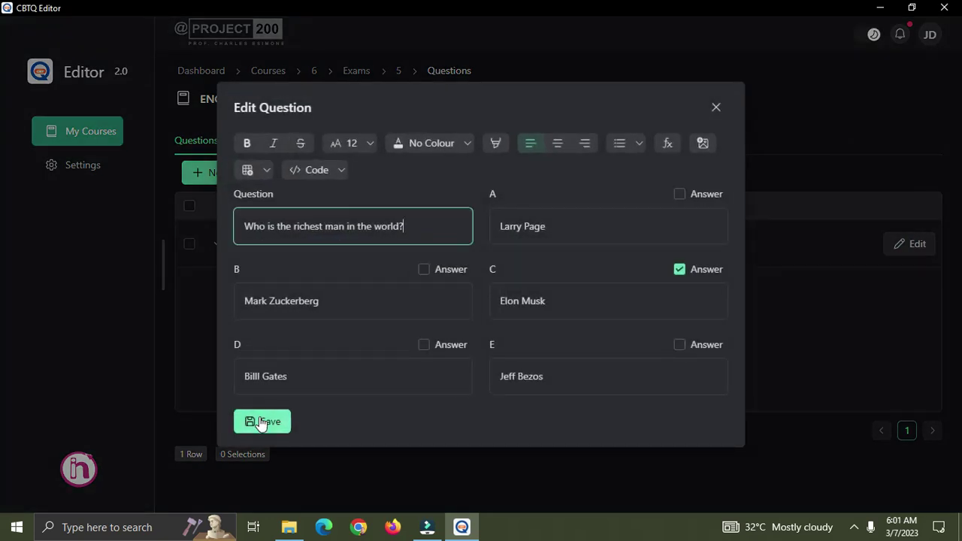
click(261, 421)
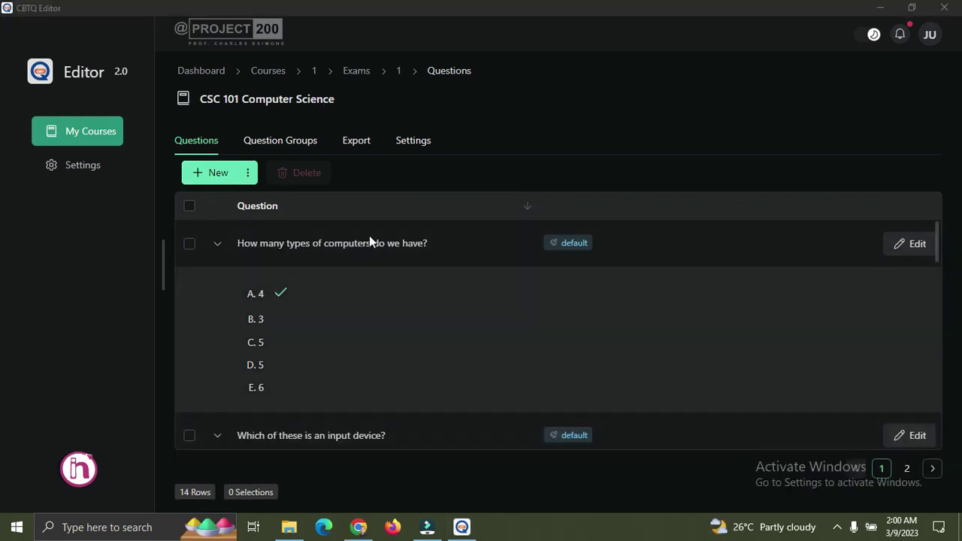
Add 'Which of these is an African country' with options A–E, mark B (Morocco) correct, and save.
click(216, 174)
click(315, 229)
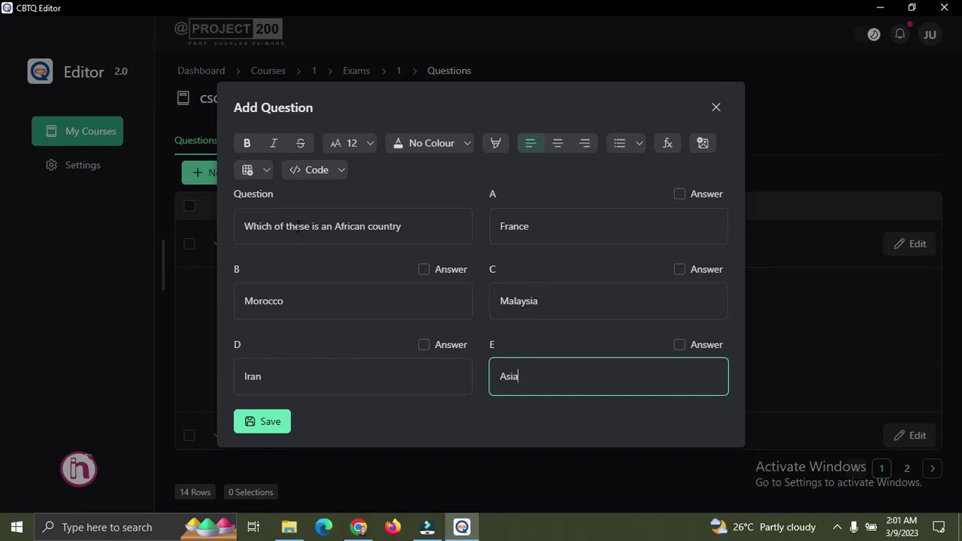
click(412, 225)
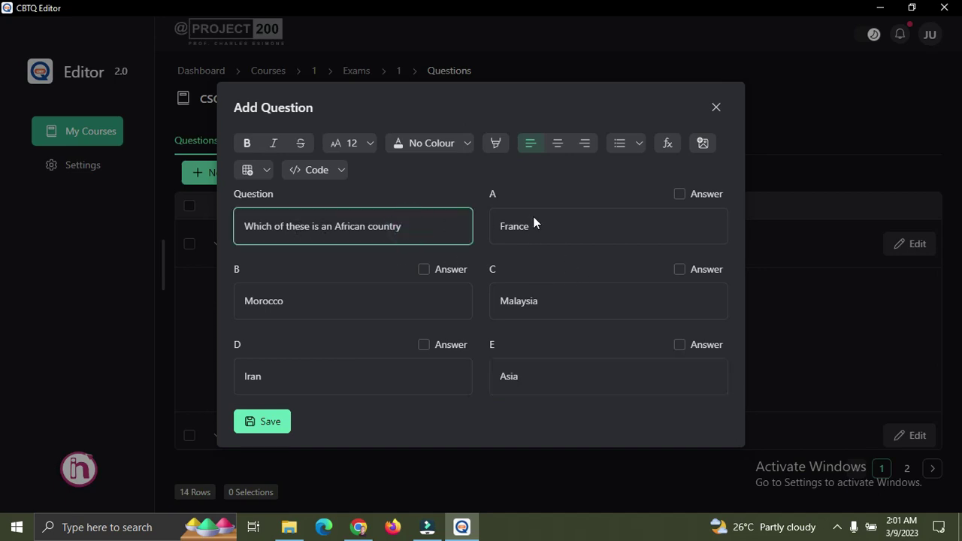
click(424, 270)
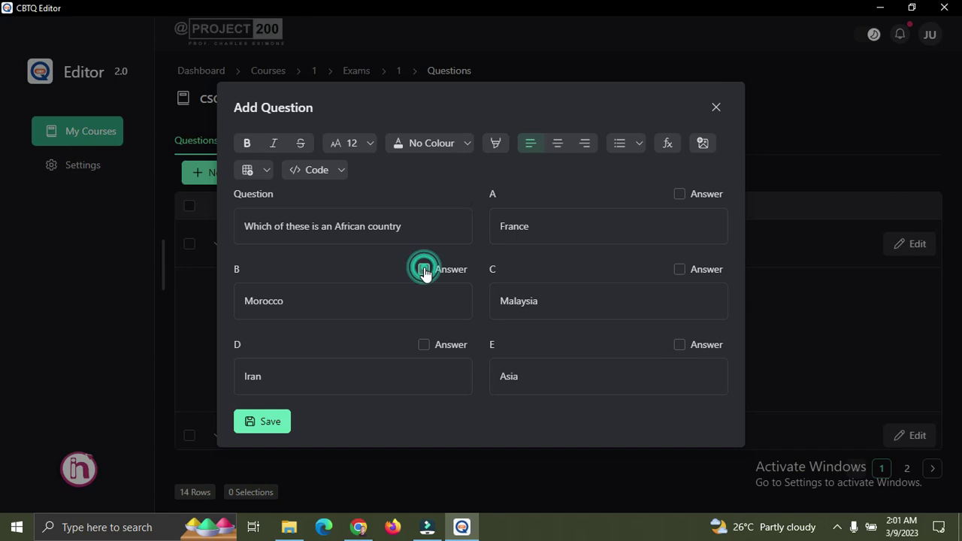
click(271, 420)
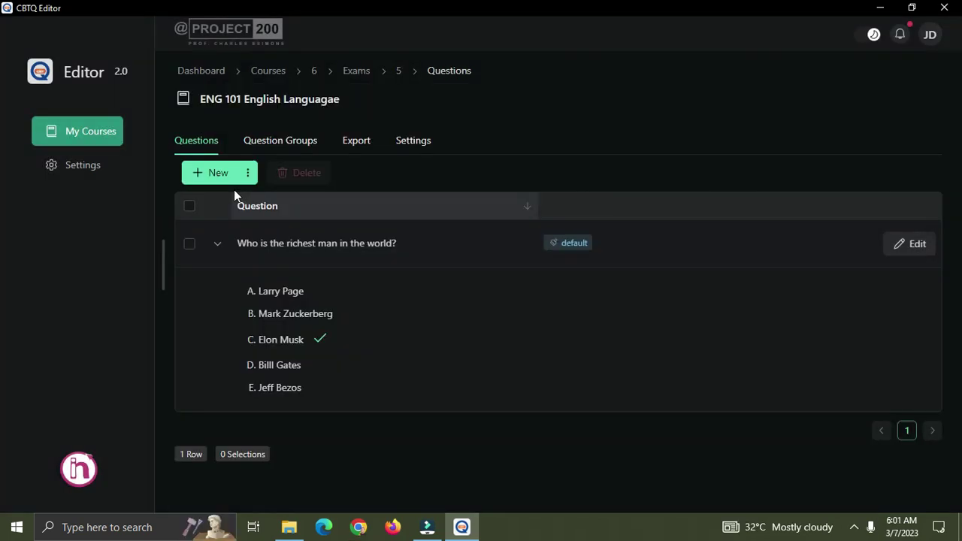
Start a blank ENG 101 question, place the caret in its text, and show the Table dropdown.
click(221, 173)
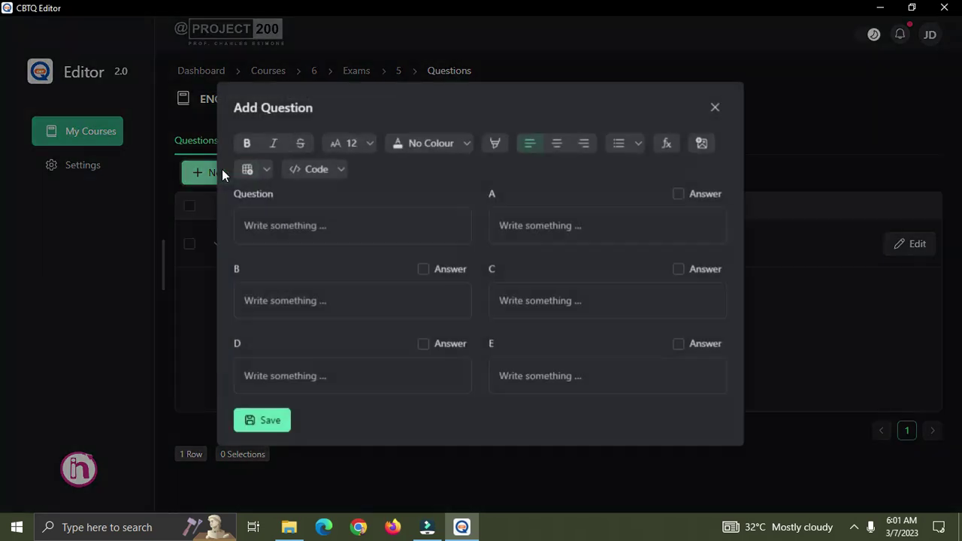
click(340, 226)
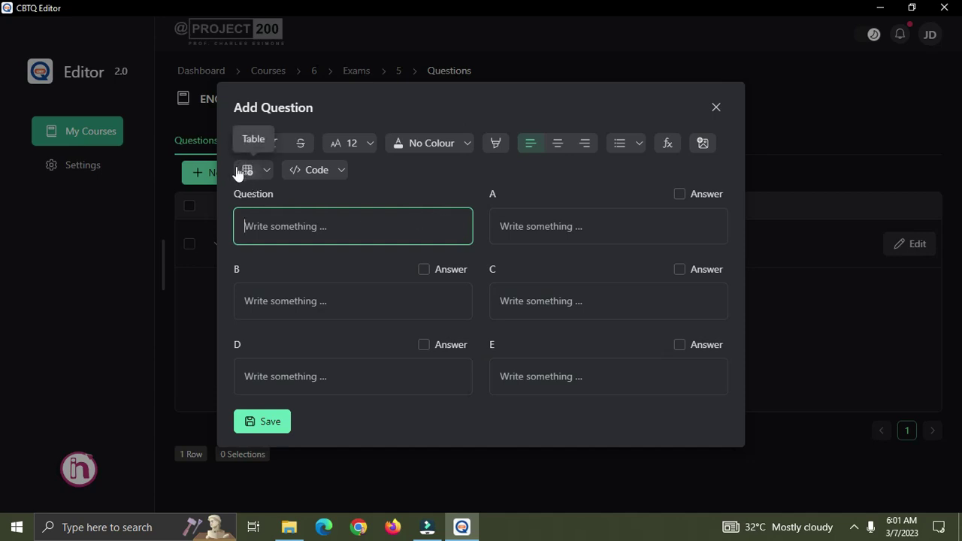
click(265, 171)
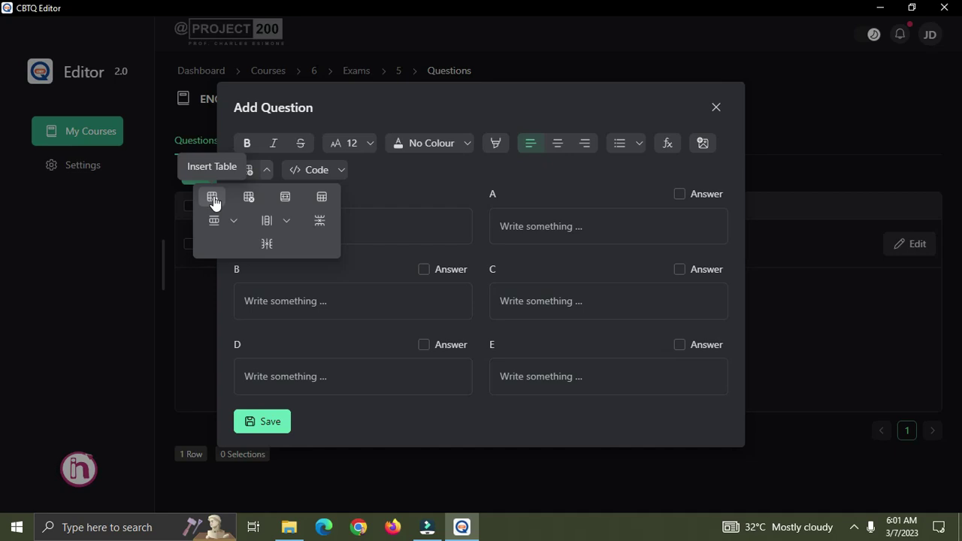
Insert a table into the question text from the Table dropdown.
click(387, 179)
click(265, 170)
click(212, 199)
click(379, 233)
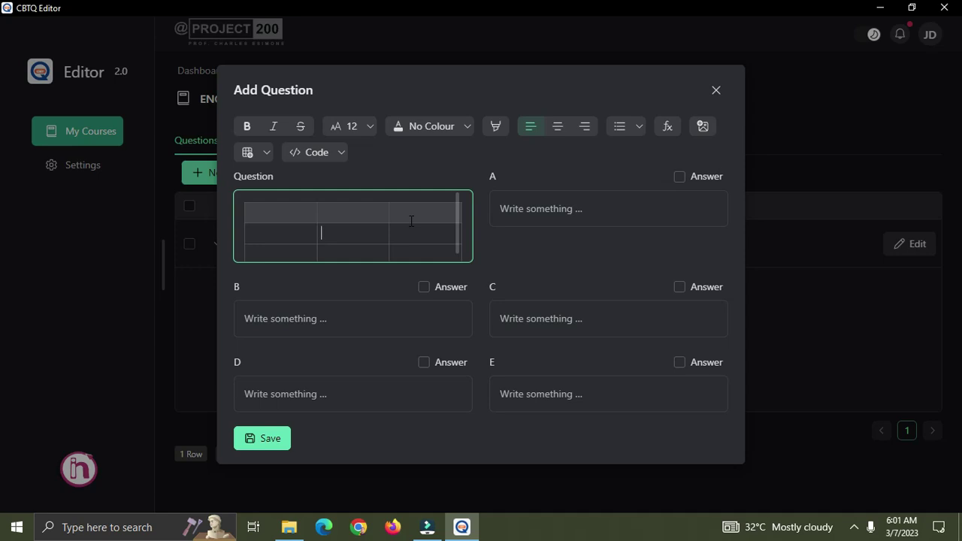
Add headers Statement, True/False, Reason, then 'Jane was happy about the outcome of the competition' below.
click(285, 212)
text(Statement)
click(349, 214)
text(True/)
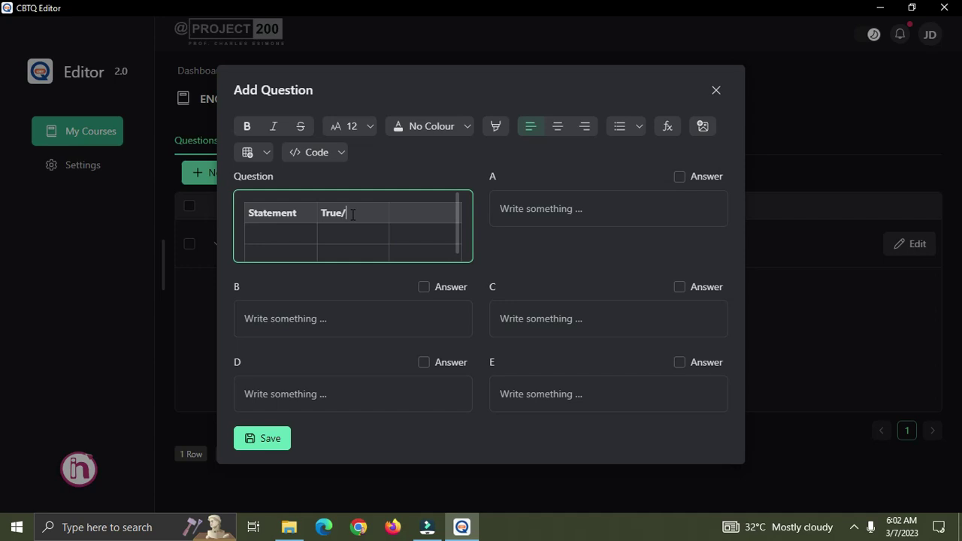
text(False)
click(416, 216)
text(Reason)
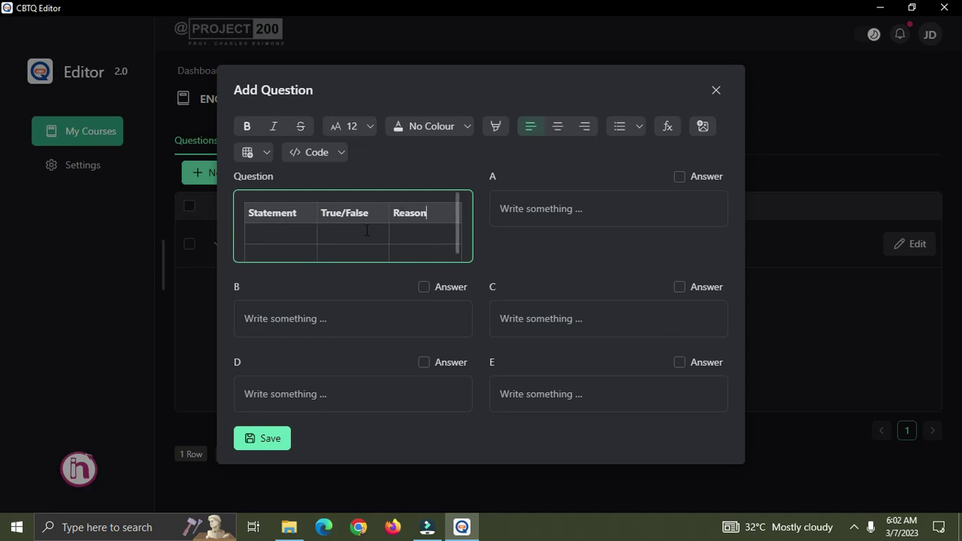
click(282, 233)
text(Jane was happy)
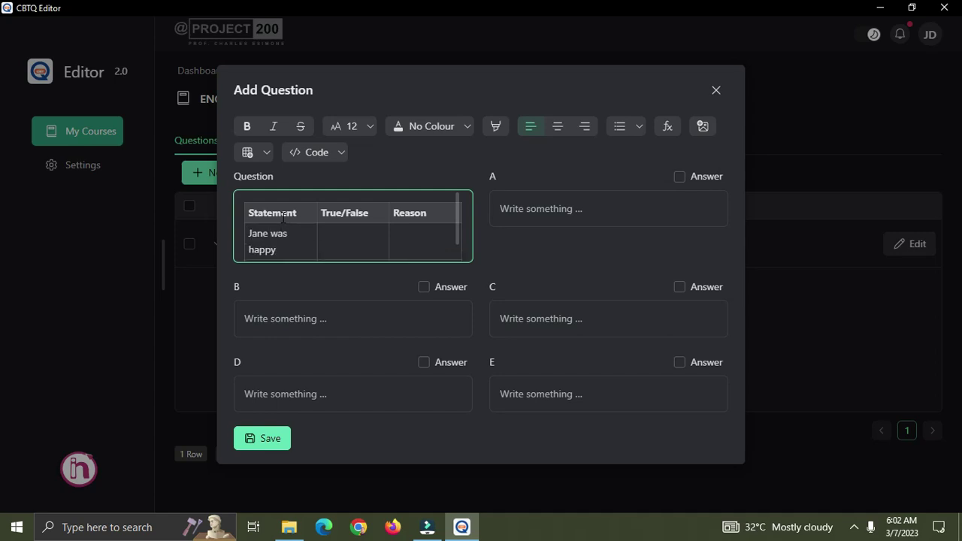
text( about the)
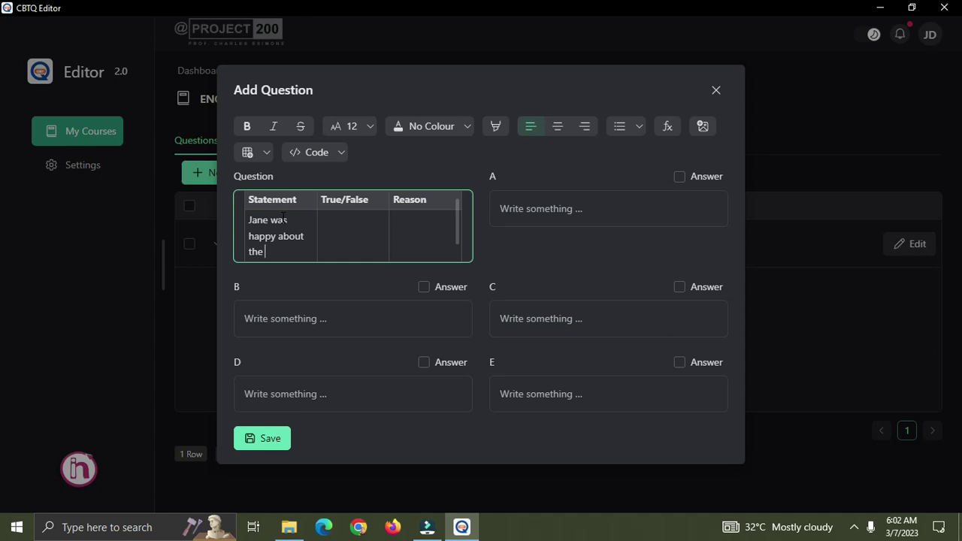
text( outcome of the comp)
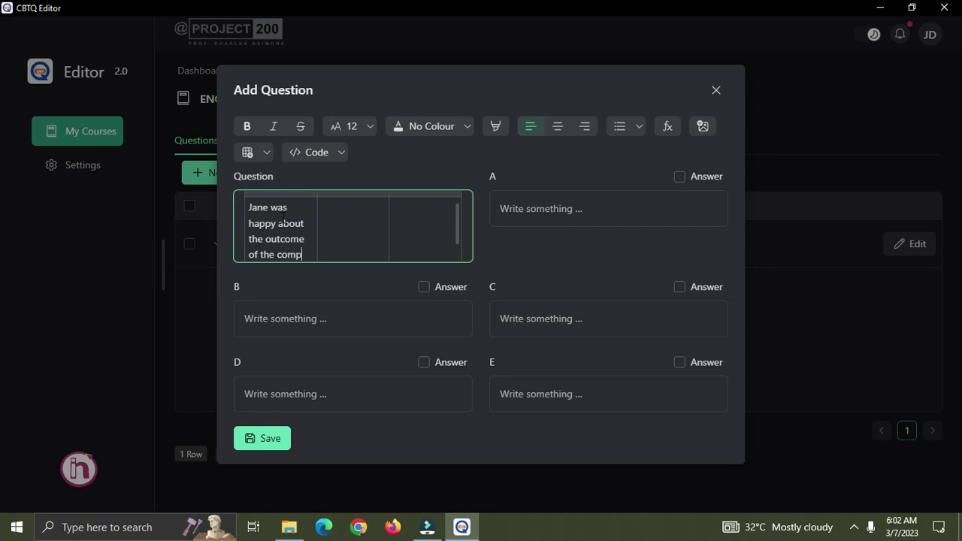
text(etition)
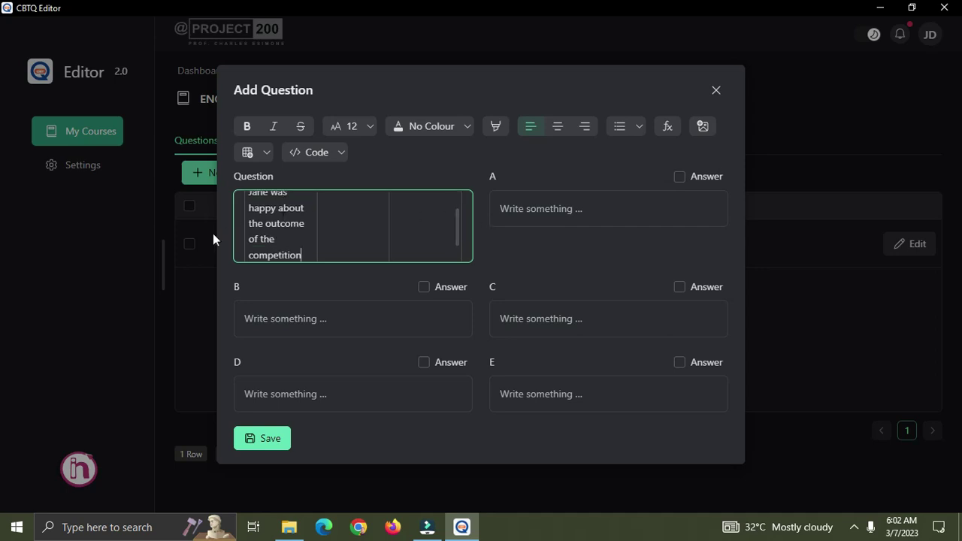
Widen the table's Statement column by dragging its border to the right.
scroll(316, 216, up, 2)
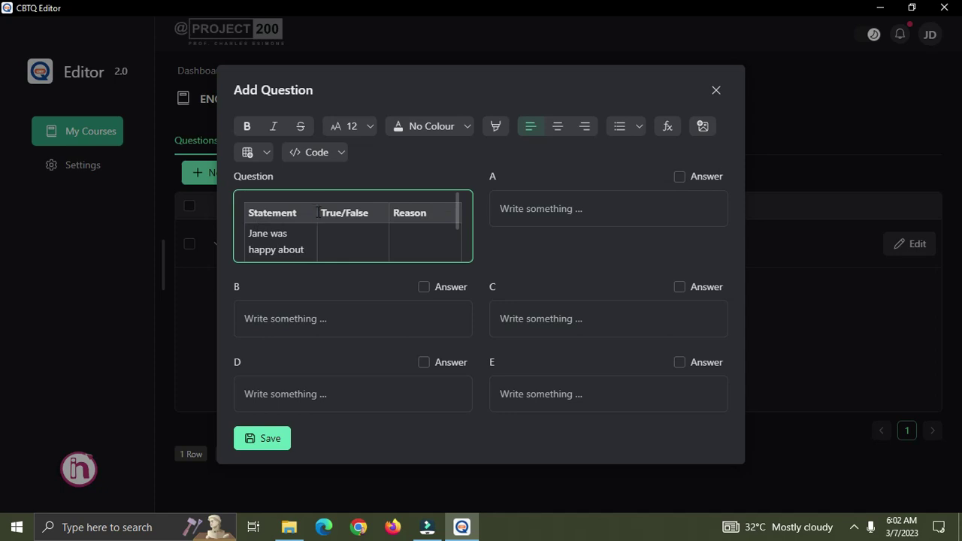
scroll(308, 225, down, 2)
scroll(308, 226, up, 2)
drag(312, 216, 346, 215)
scroll(319, 236, down, 2)
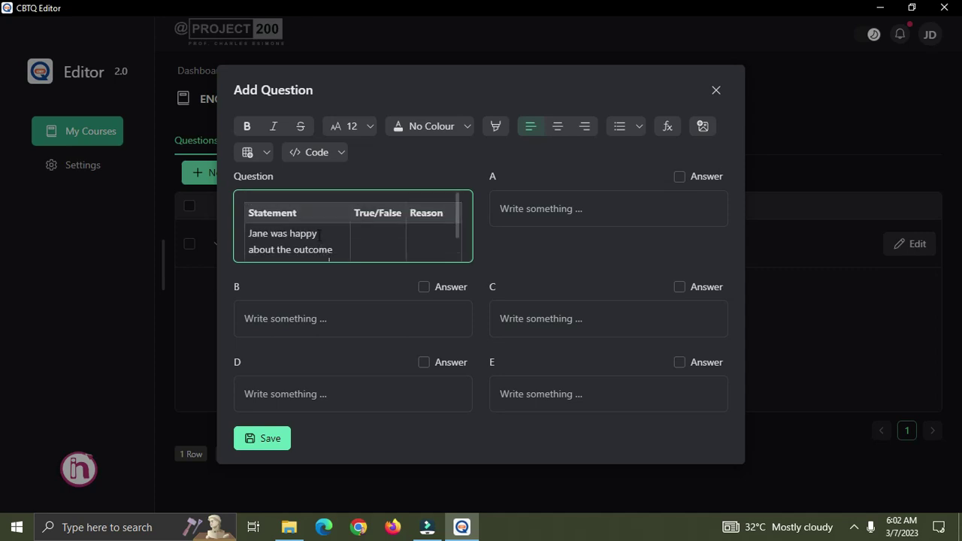
Enter True under True/False in the Jane statement row, then move to the Reason cell.
click(362, 231)
text(True)
click(430, 233)
scroll(320, 250, down, 2)
scroll(300, 225, up, 2)
click(523, 209)
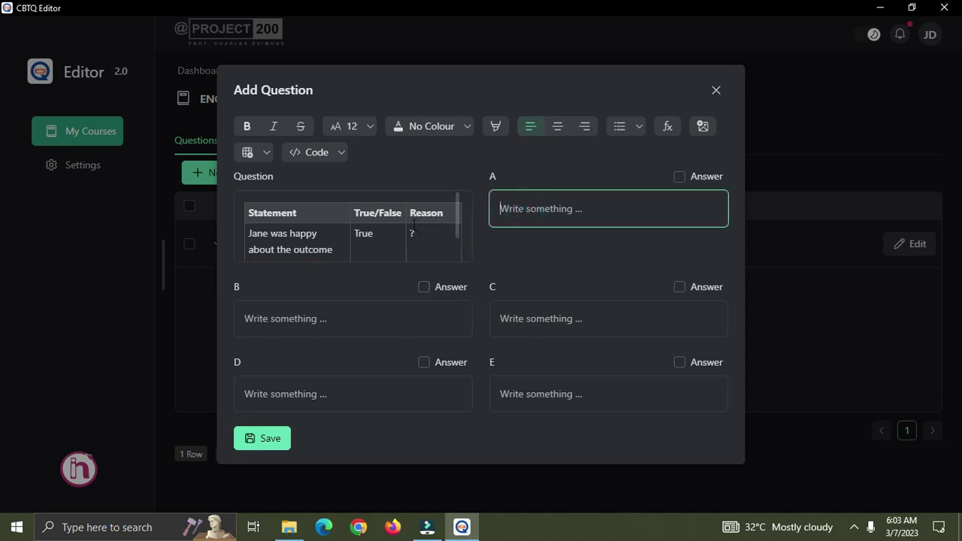
scroll(322, 243, down, 1)
scroll(322, 242, down, 1)
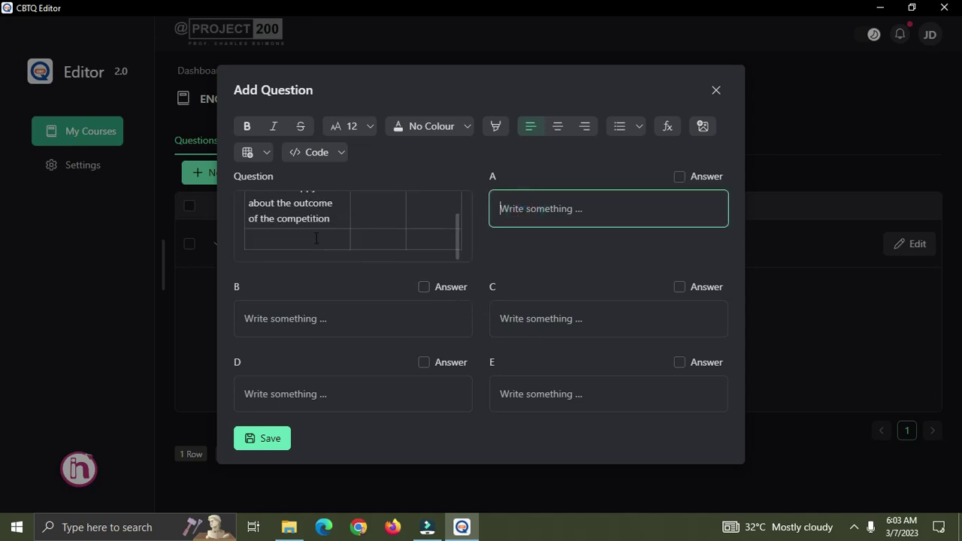
Fill option A 'Because she wanted the prize so much' and mark it as the correct answer.
click(554, 212)
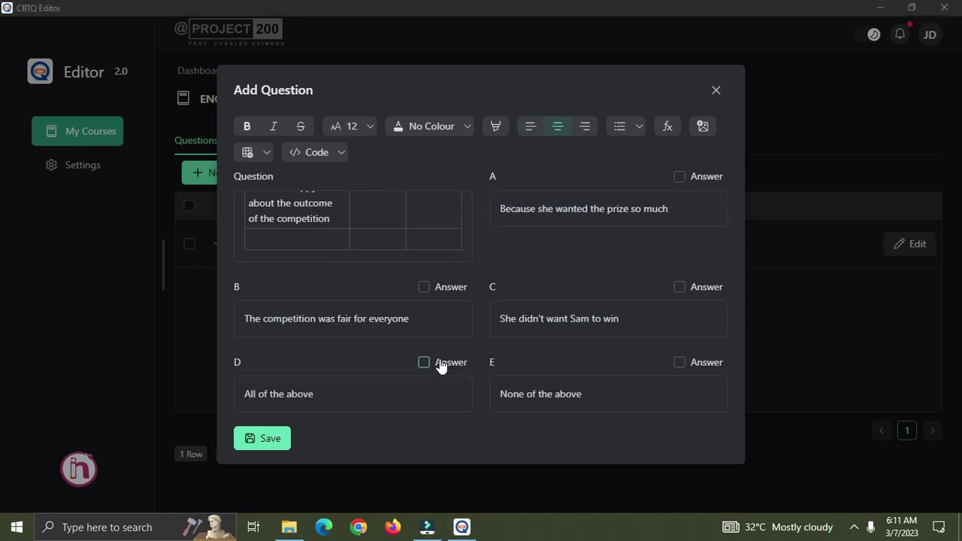
click(532, 211)
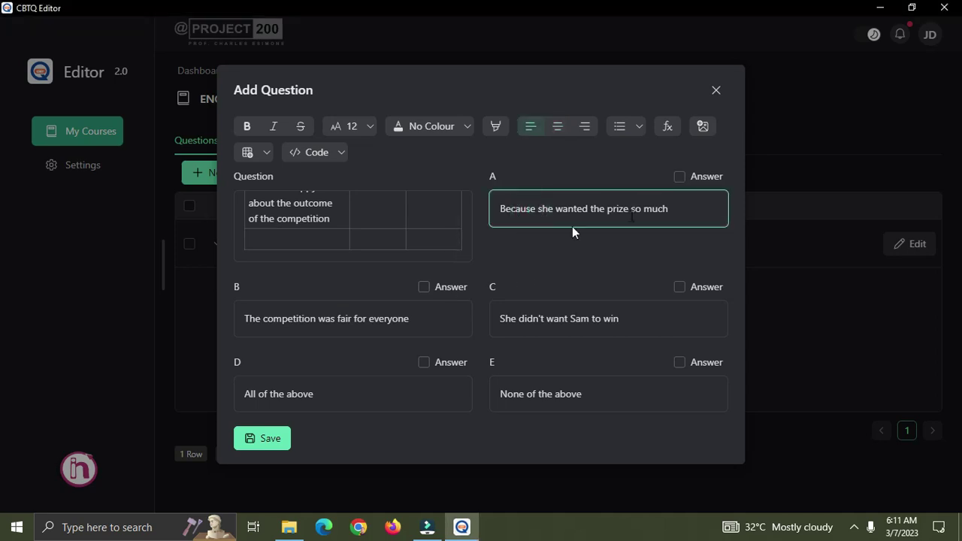
click(301, 223)
scroll(306, 216, up, 2)
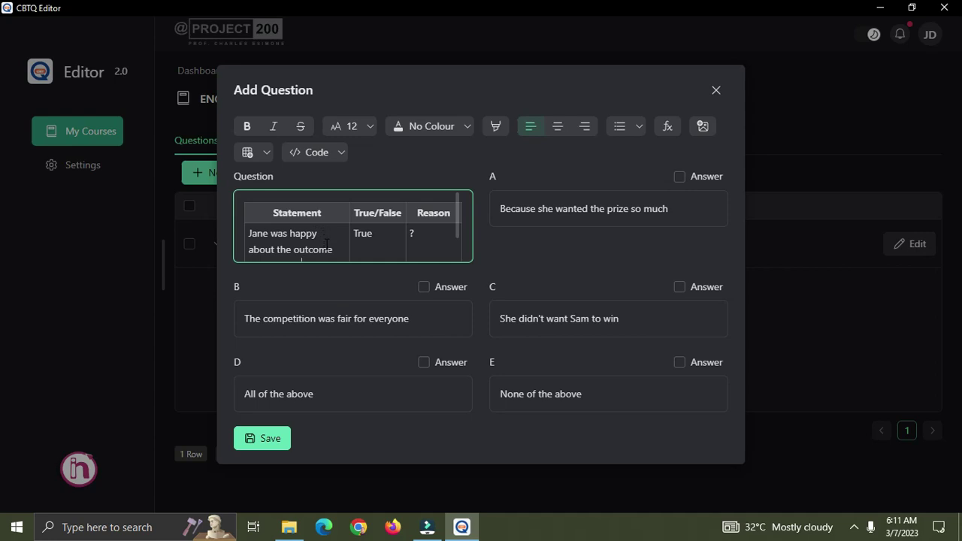
scroll(326, 240, down, 2)
scroll(347, 242, up, 2)
click(679, 176)
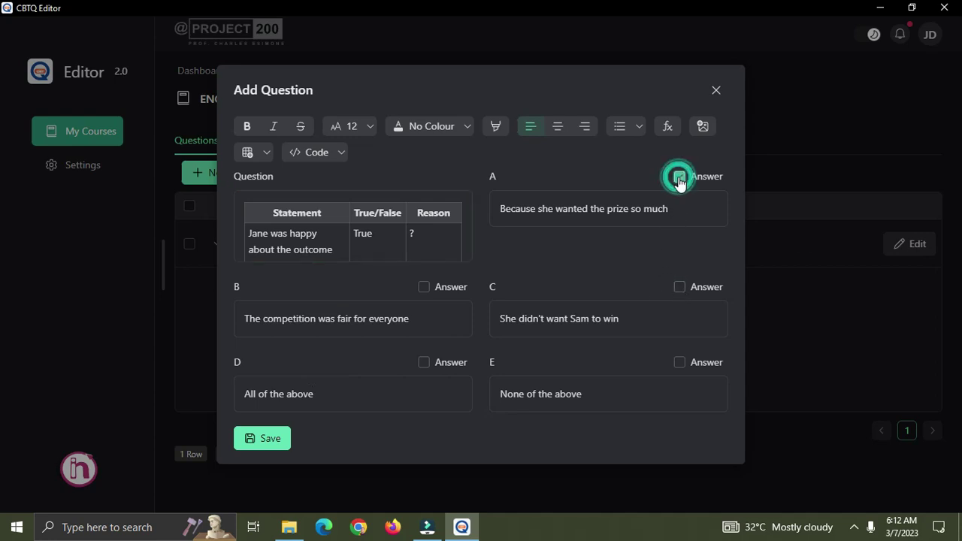
scroll(325, 229, down, 3)
scroll(324, 227, up, 3)
scroll(330, 231, down, 3)
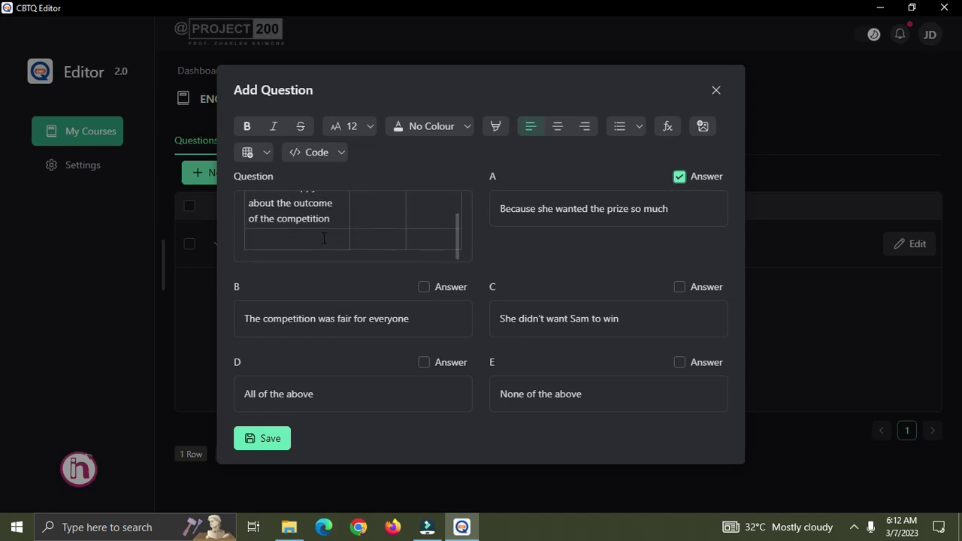
Place the caret at the end of the table's statement row and bring up the table tools.
click(324, 240)
click(318, 238)
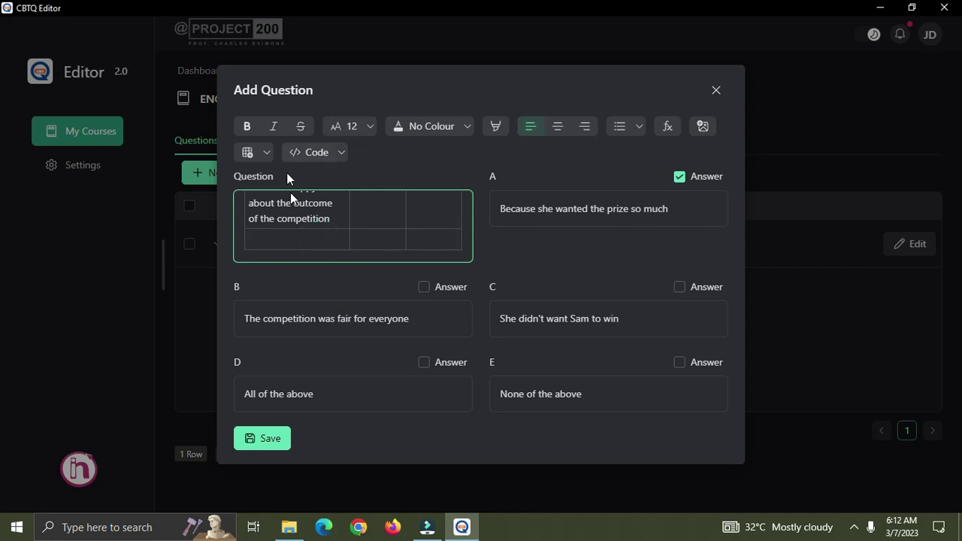
click(291, 241)
click(328, 218)
scroll(327, 218, up, 2)
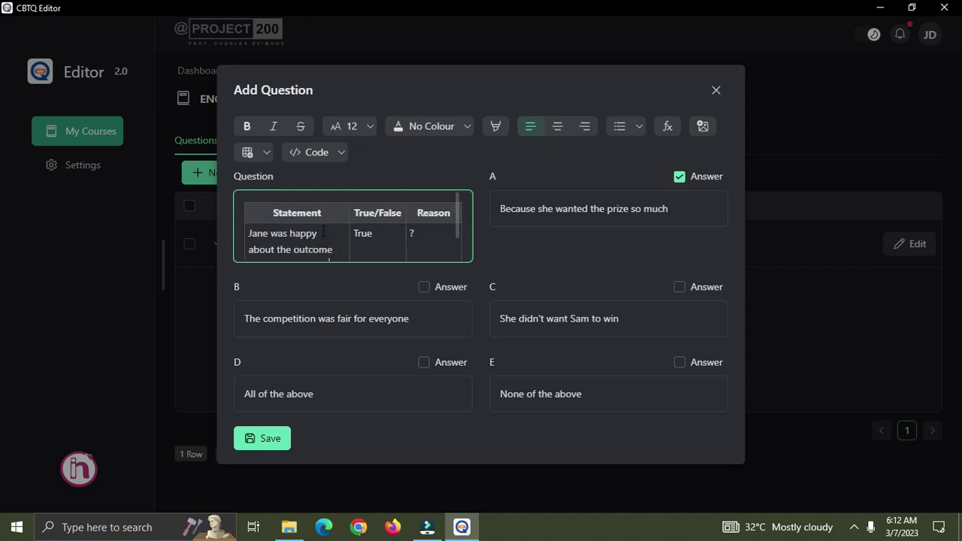
click(264, 153)
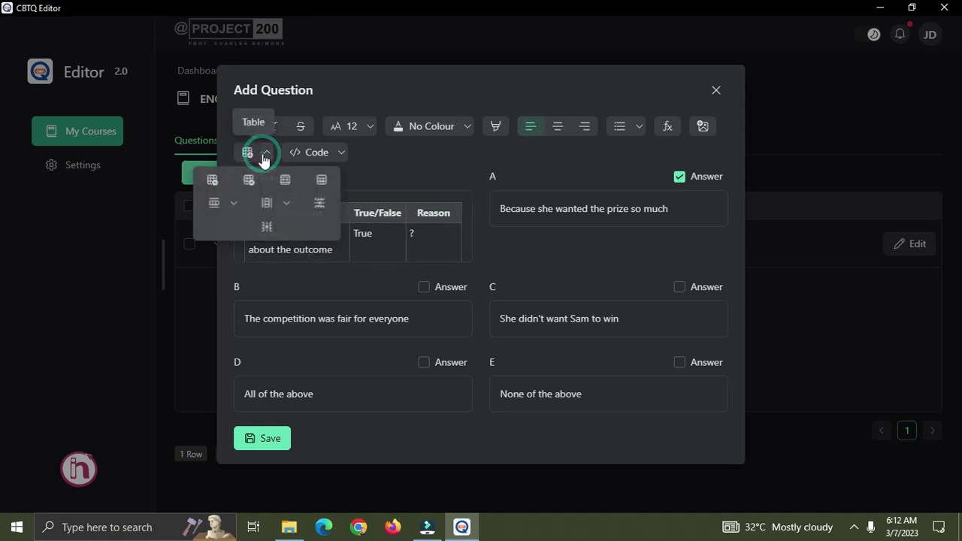
Insert two empty rows after the Jane statement row using Insert Row > After.
click(234, 205)
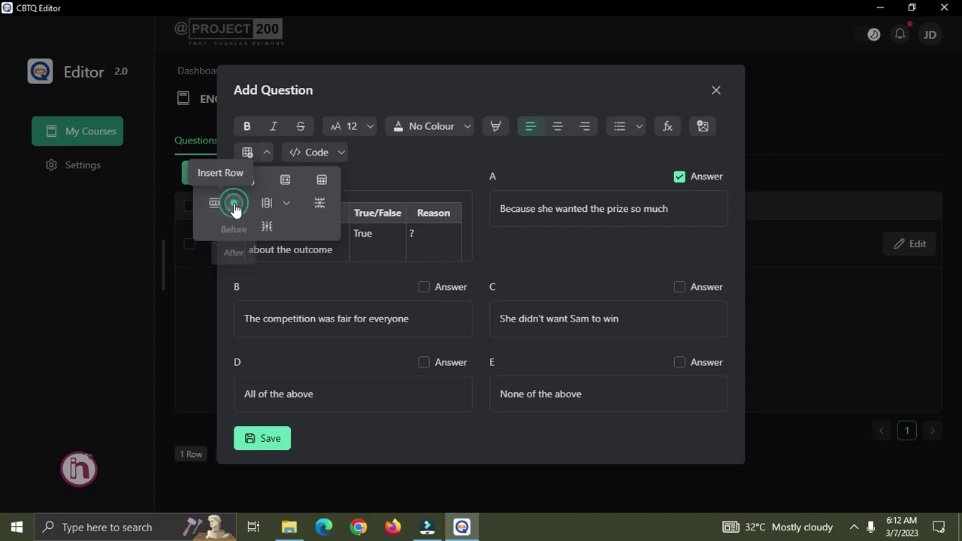
click(234, 256)
click(305, 251)
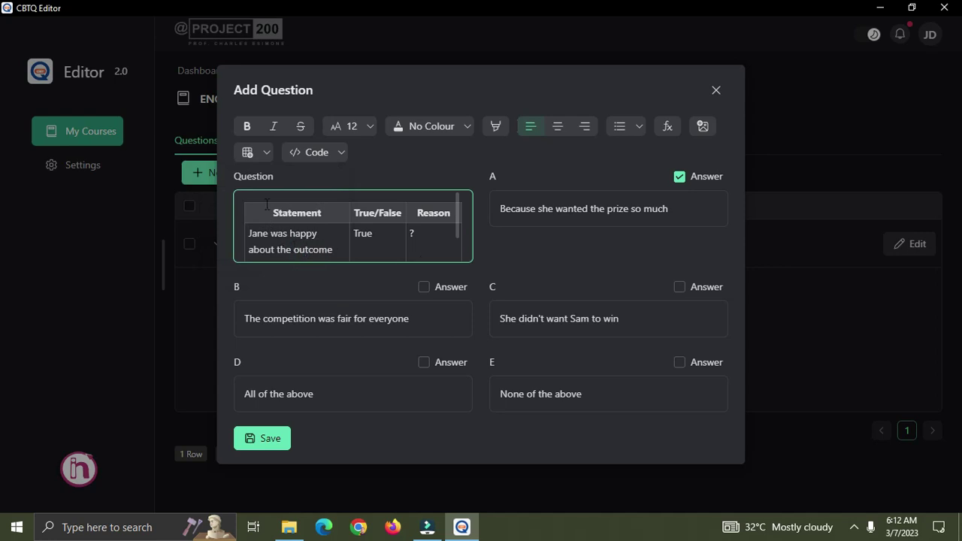
click(266, 154)
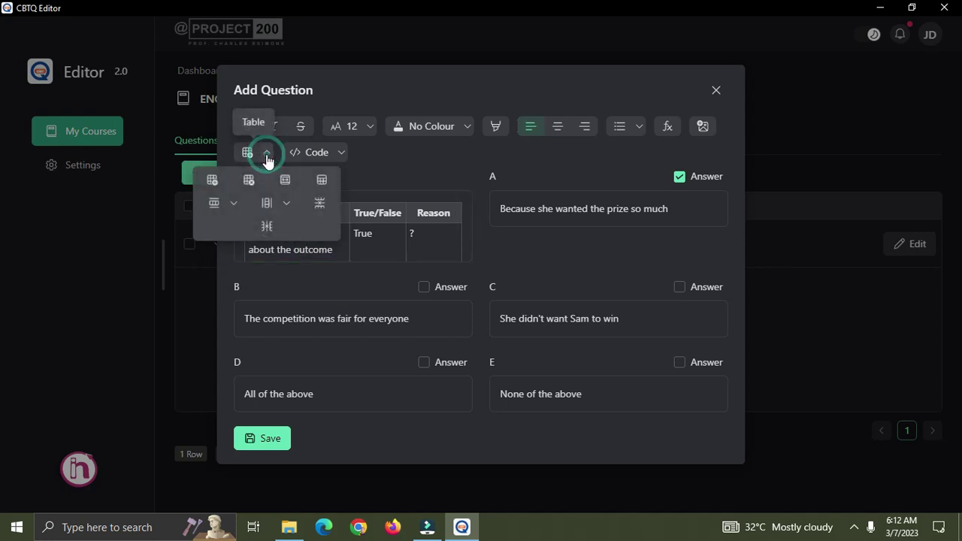
click(234, 203)
click(239, 258)
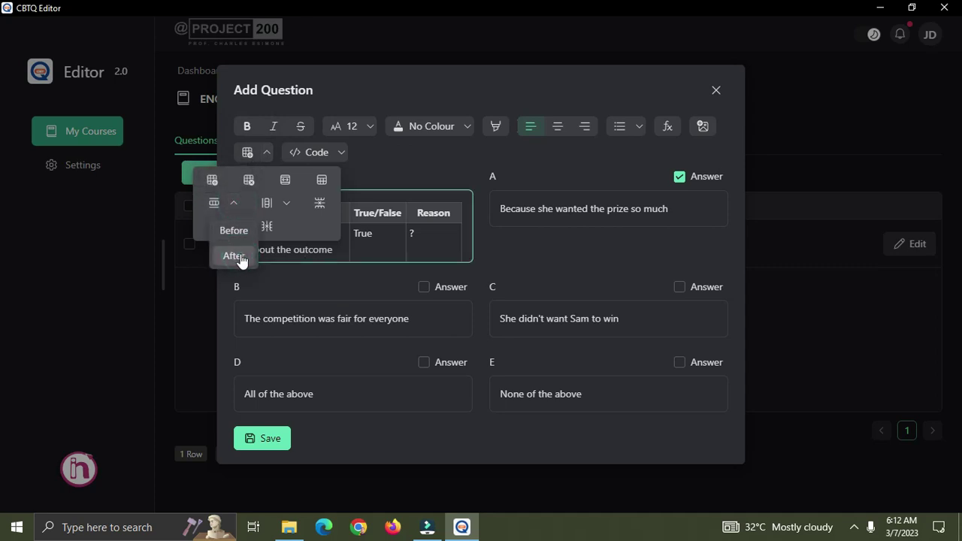
Move through the new rows' cells, selecting and deselecting cells in the Reason column.
click(361, 248)
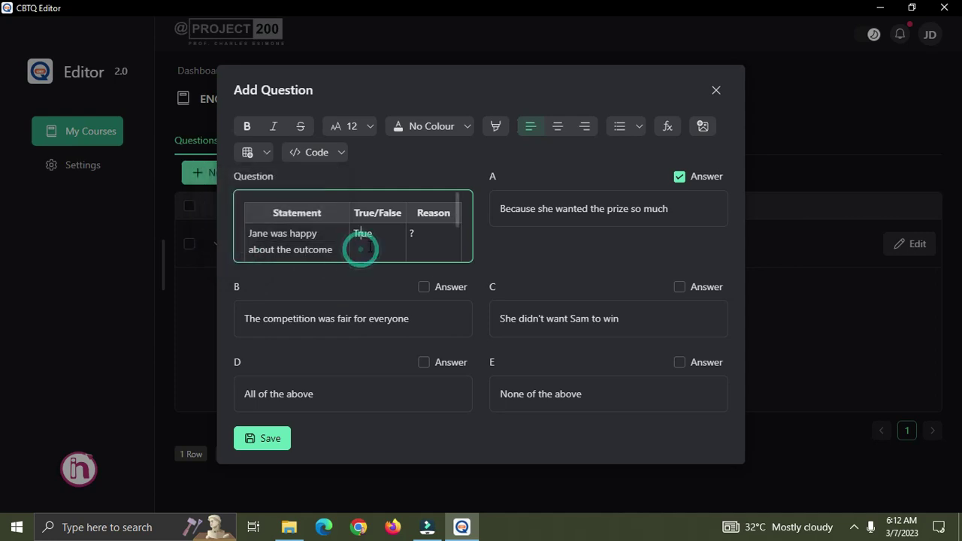
scroll(368, 246, down, 2)
click(289, 218)
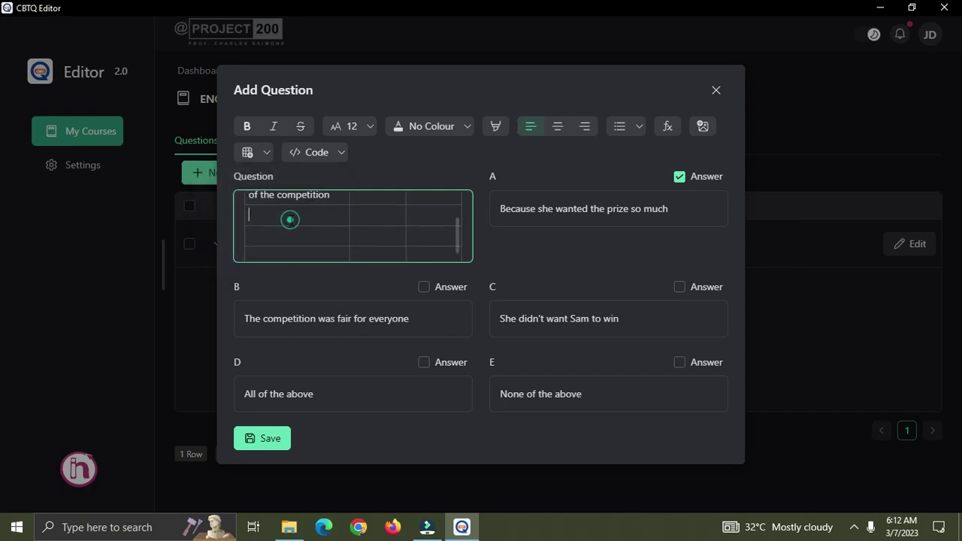
scroll(364, 219, up, 2)
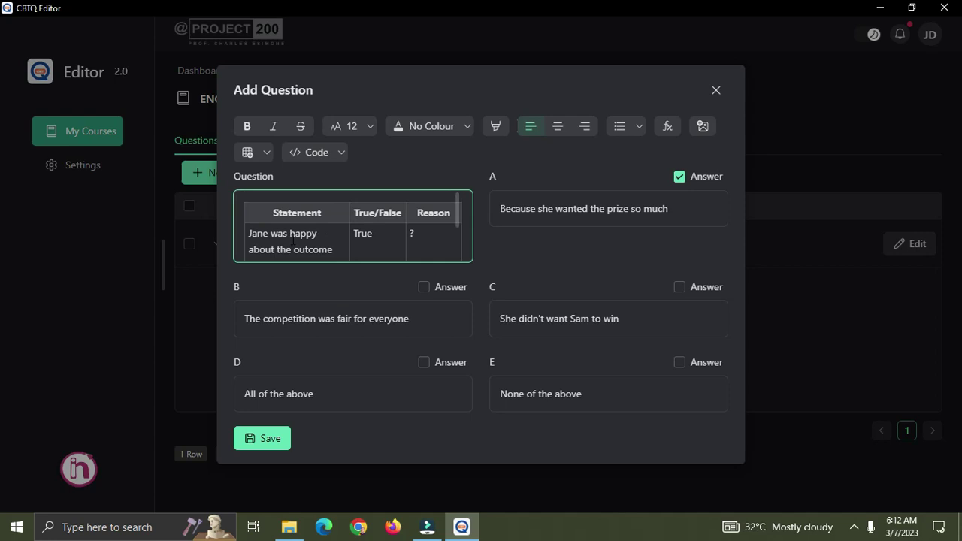
scroll(301, 237, down, 2)
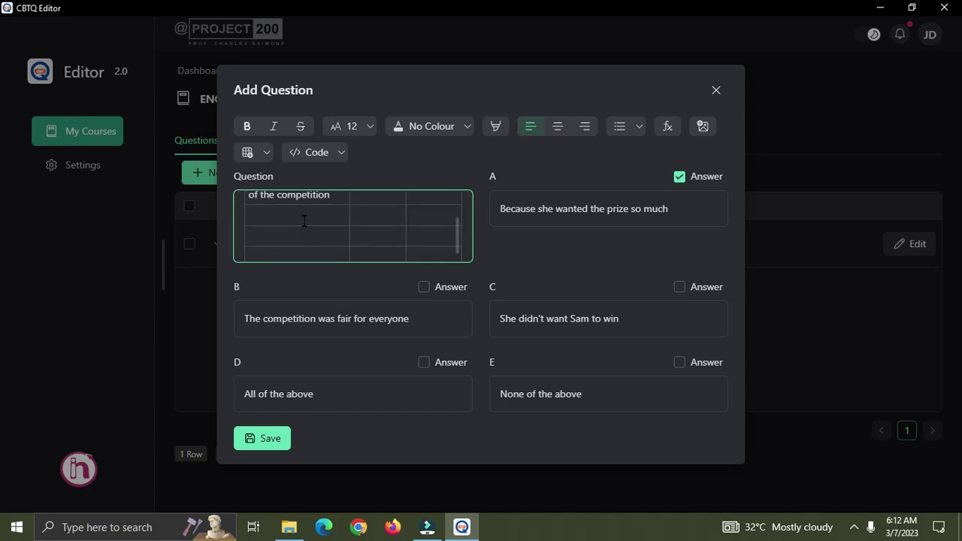
scroll(356, 233, up, 2)
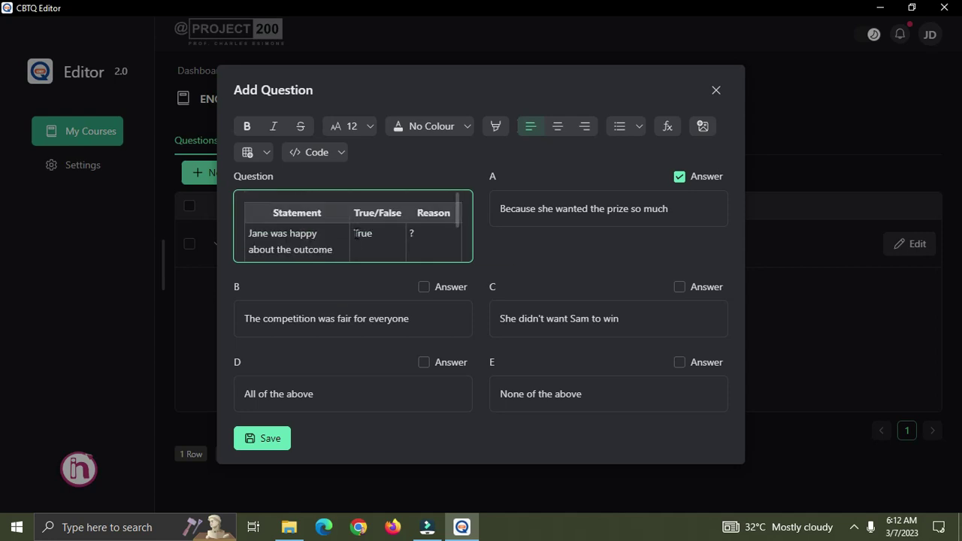
drag(422, 218, 432, 241)
click(423, 243)
click(373, 244)
click(421, 234)
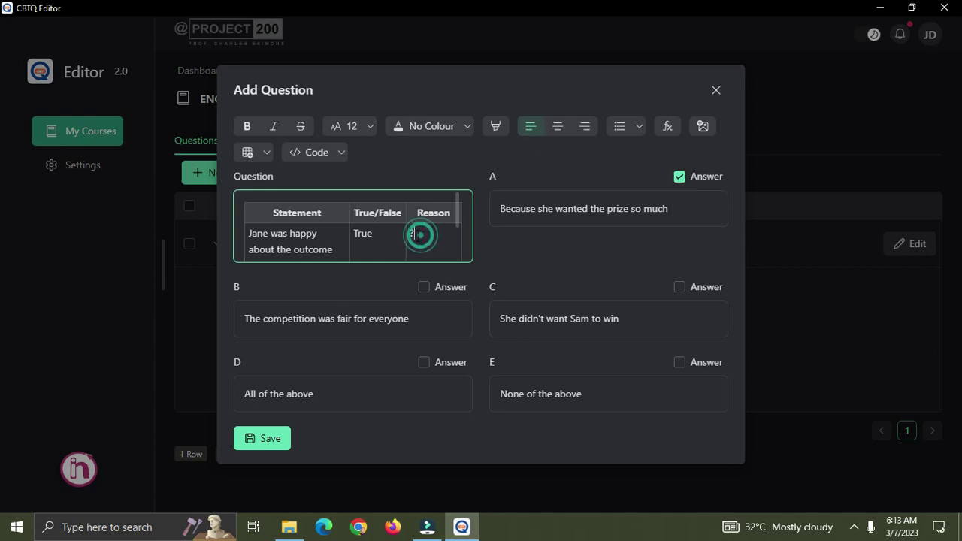
click(267, 156)
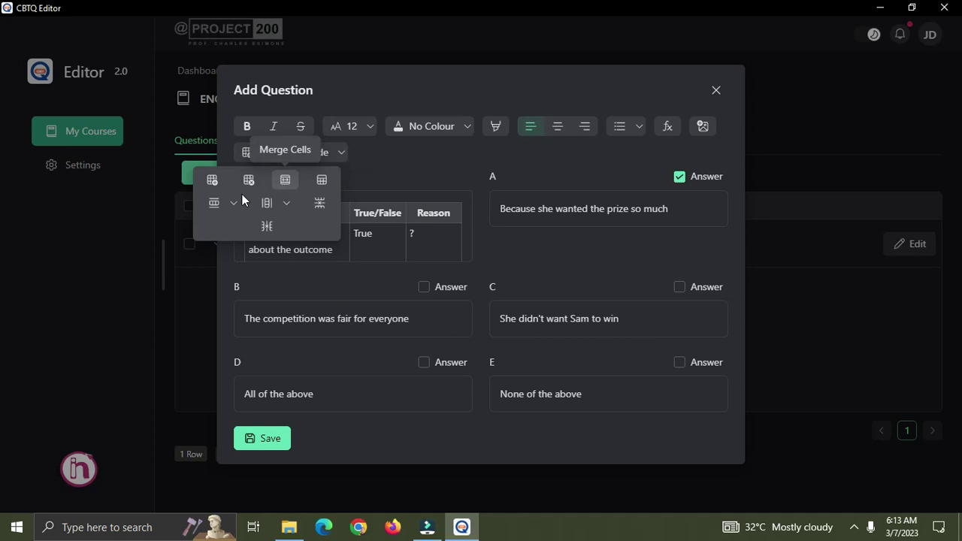
Add an empty column after the Reason column with Insert Column > After.
click(286, 203)
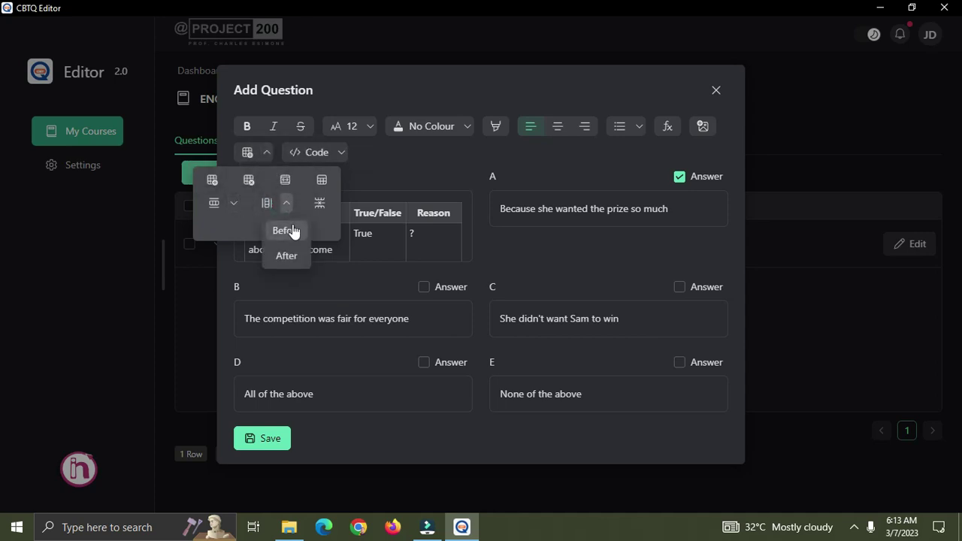
click(363, 234)
click(428, 234)
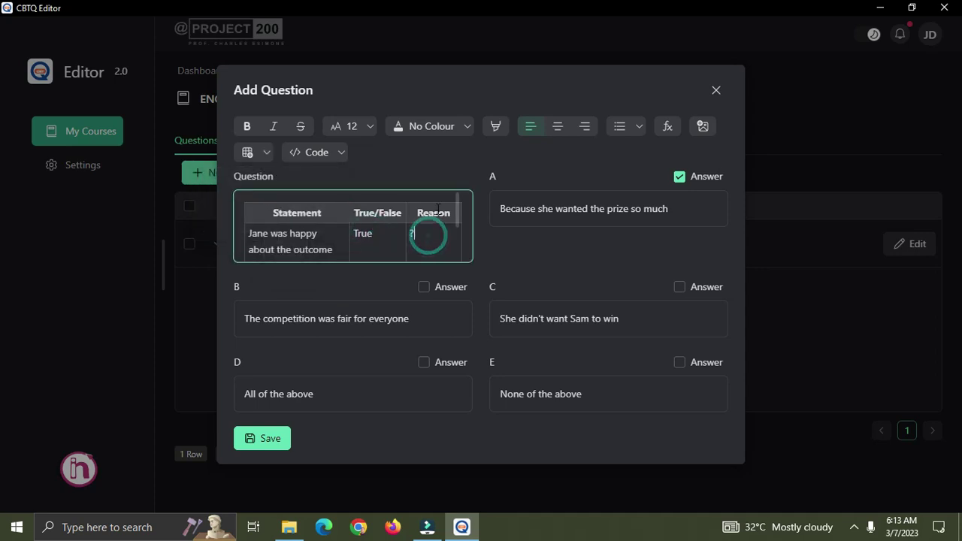
double_click(421, 214)
click(427, 229)
click(431, 233)
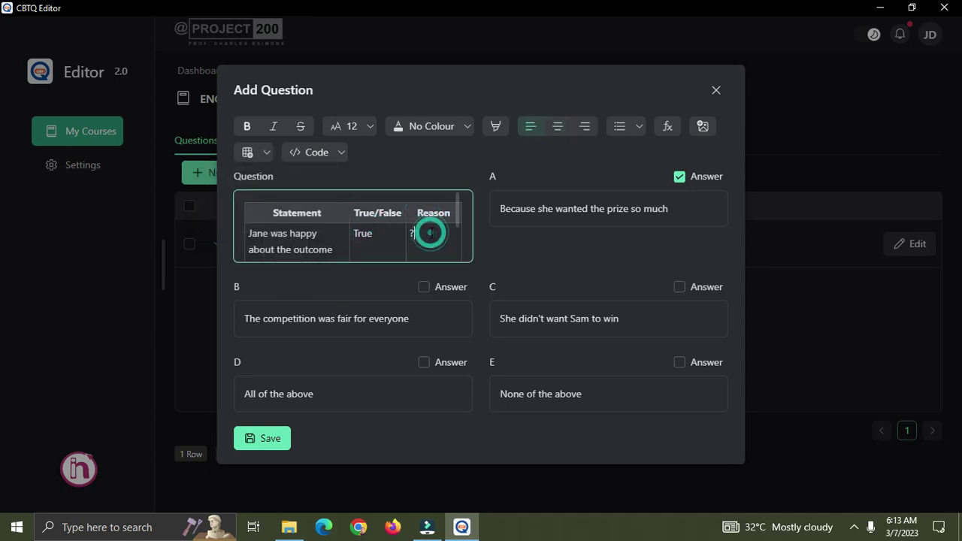
click(433, 232)
click(267, 153)
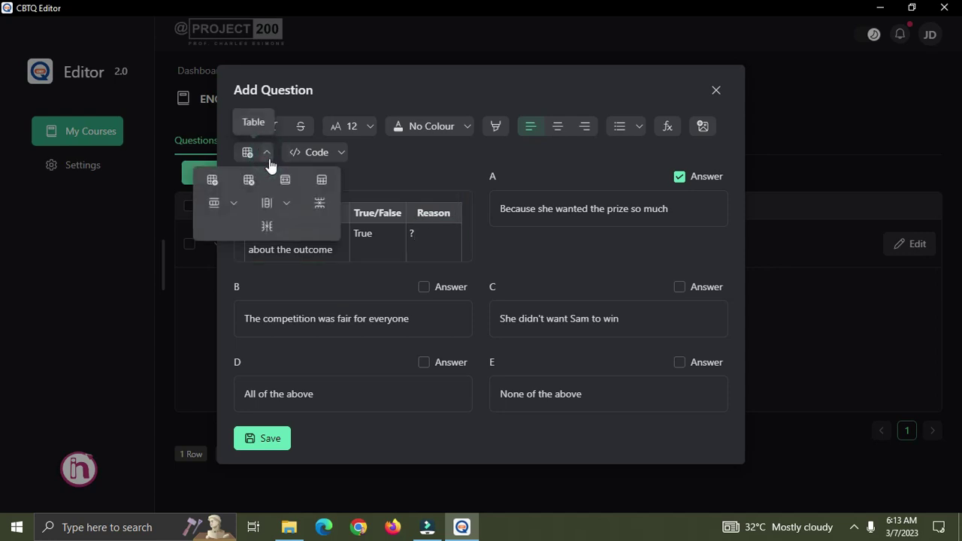
click(286, 203)
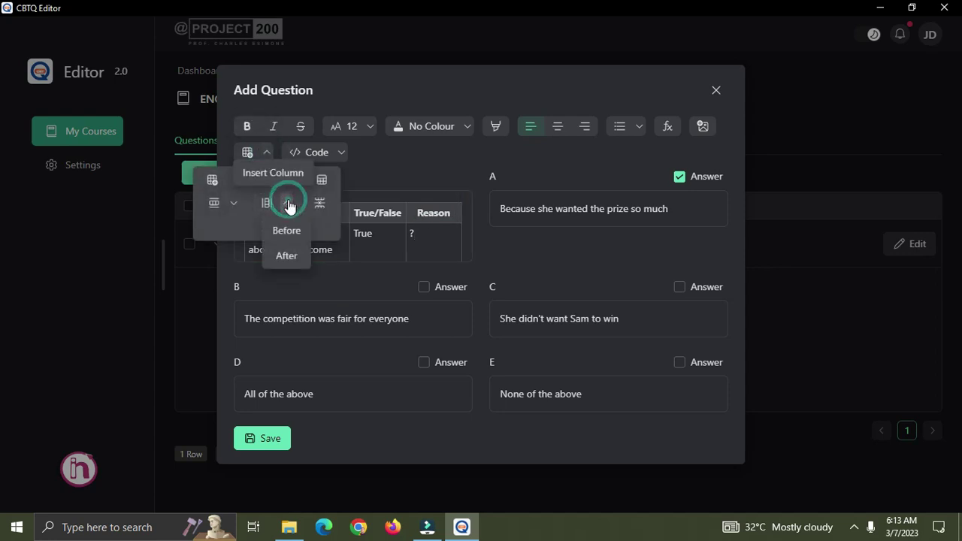
click(297, 258)
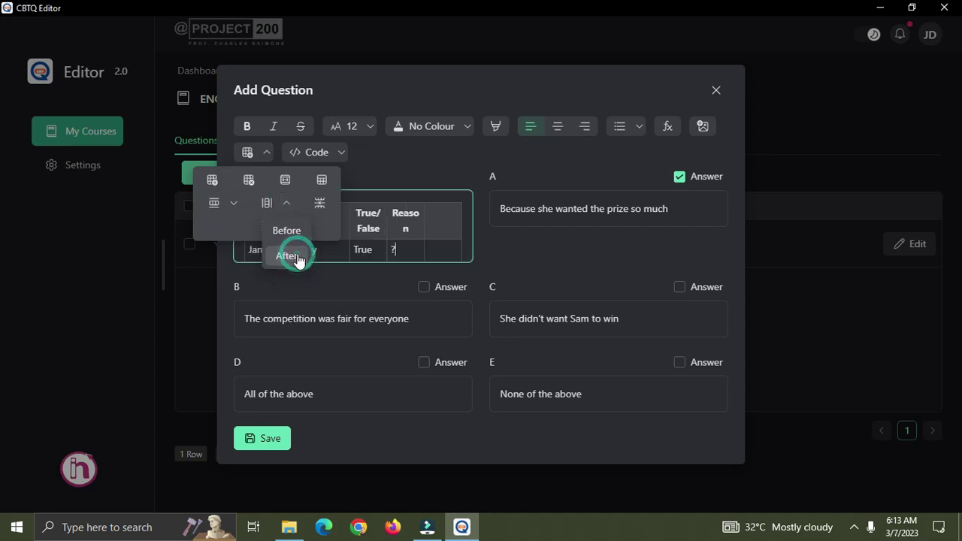
click(433, 234)
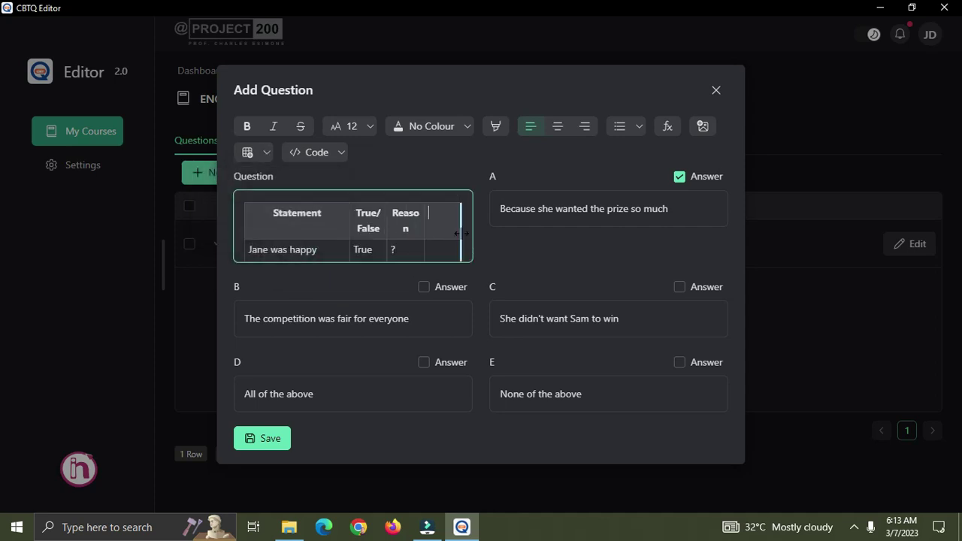
Widen Reason and True/False, narrow Statement, and delete the extra empty last column.
mouse_move(461, 234)
mouse_down()
mouse_move(475, 234)
mouse_move(448, 236)
mouse_up()
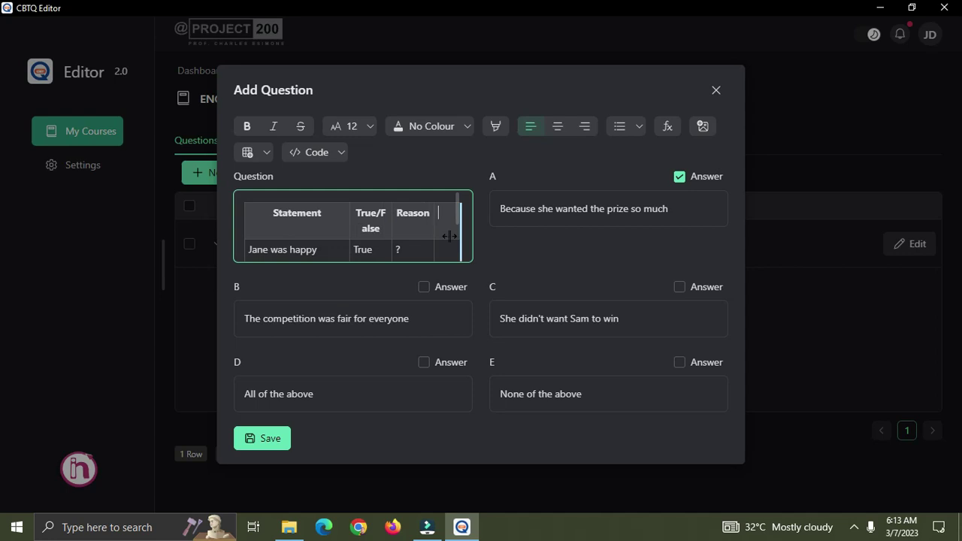
drag(349, 224, 319, 224)
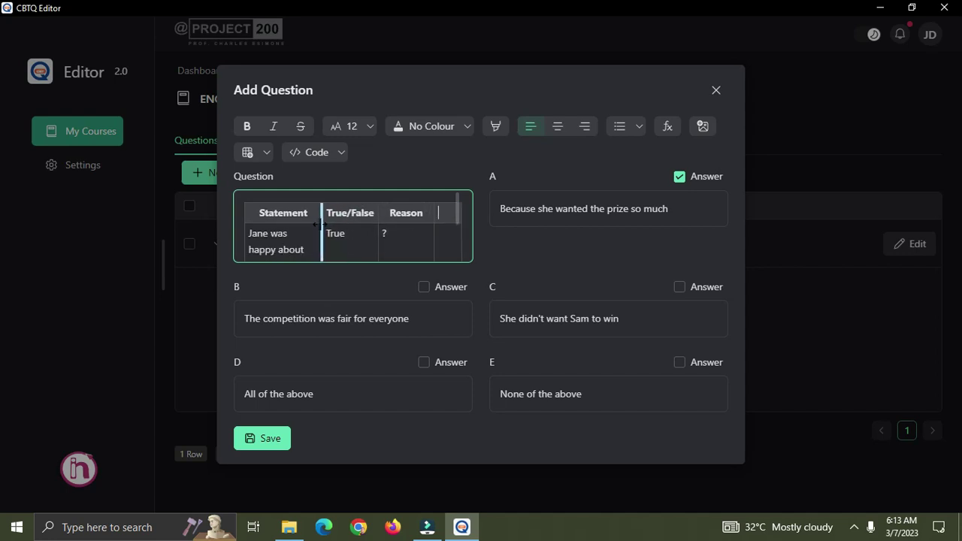
scroll(438, 221, down, 2)
scroll(443, 220, up, 2)
click(442, 211)
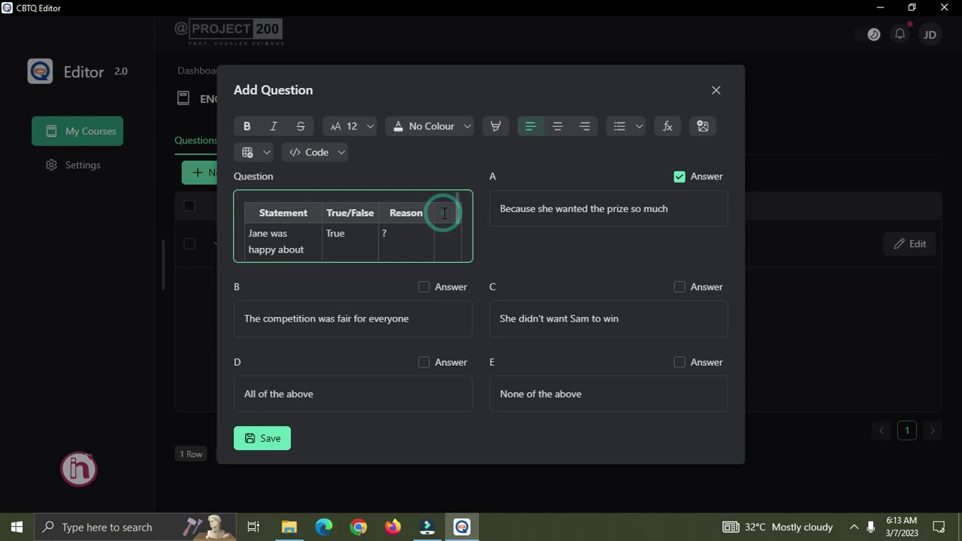
click(268, 153)
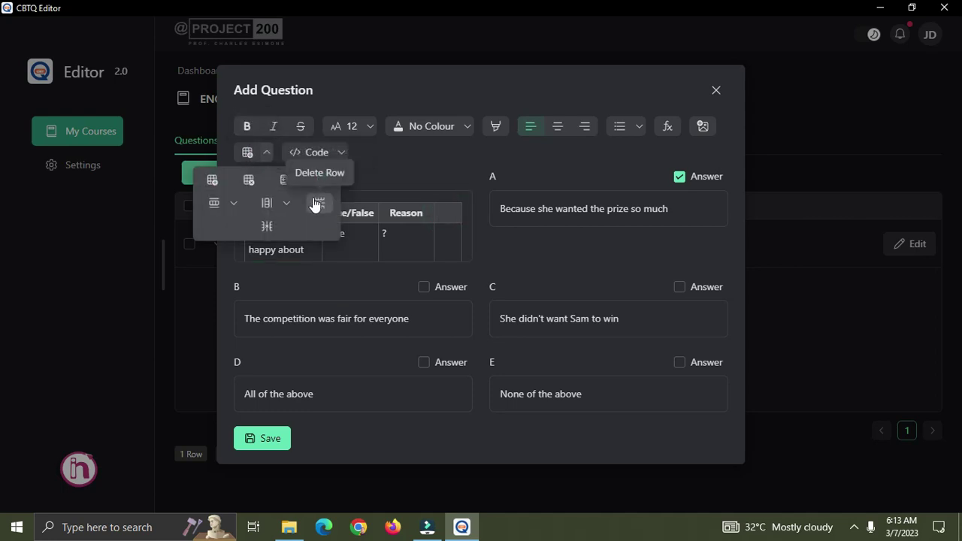
click(266, 228)
Save the finished Jane true/false table question.
click(398, 233)
scroll(413, 213, down, 3)
scroll(399, 224, up, 3)
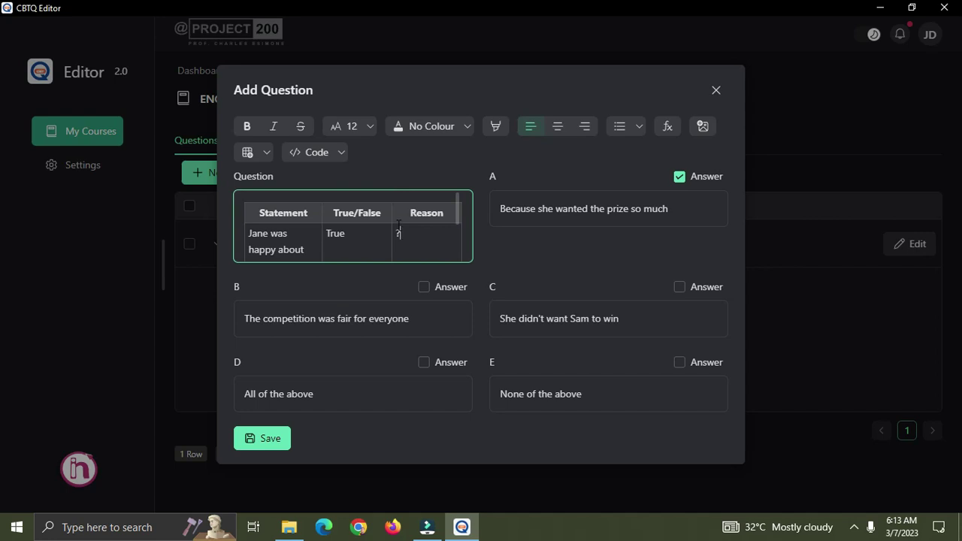
scroll(403, 224, down, 3)
click(269, 439)
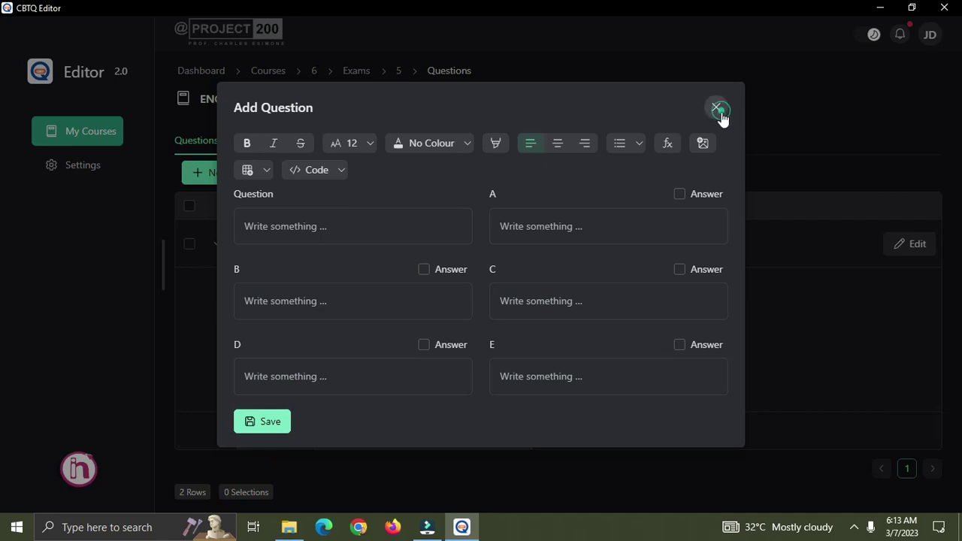
Close the blank Add Question form and scroll the ENG 101 list to review the table question.
click(717, 110)
scroll(541, 308, down, 5)
scroll(516, 319, up, 2)
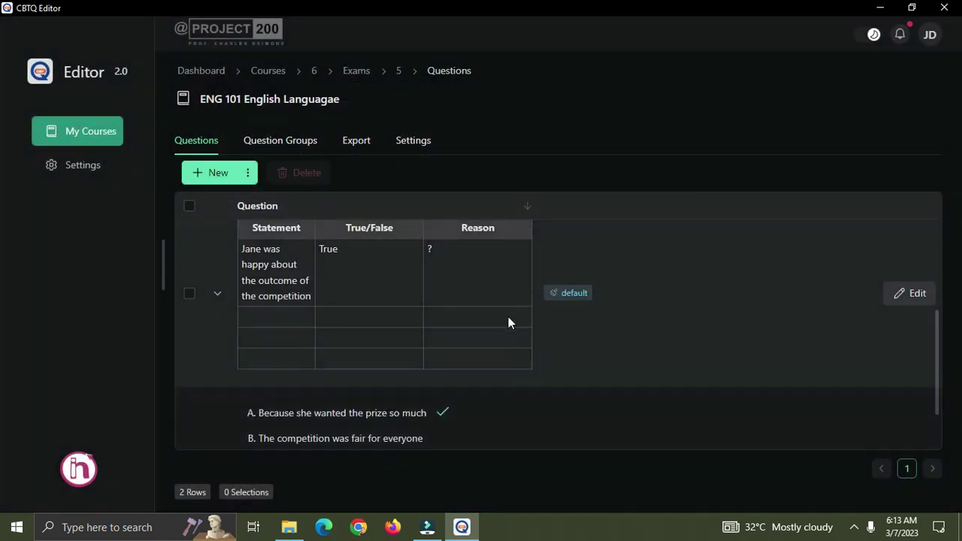
scroll(482, 316, up, 1)
scroll(428, 321, down, 1)
scroll(396, 309, down, 2)
scroll(382, 421, up, 3)
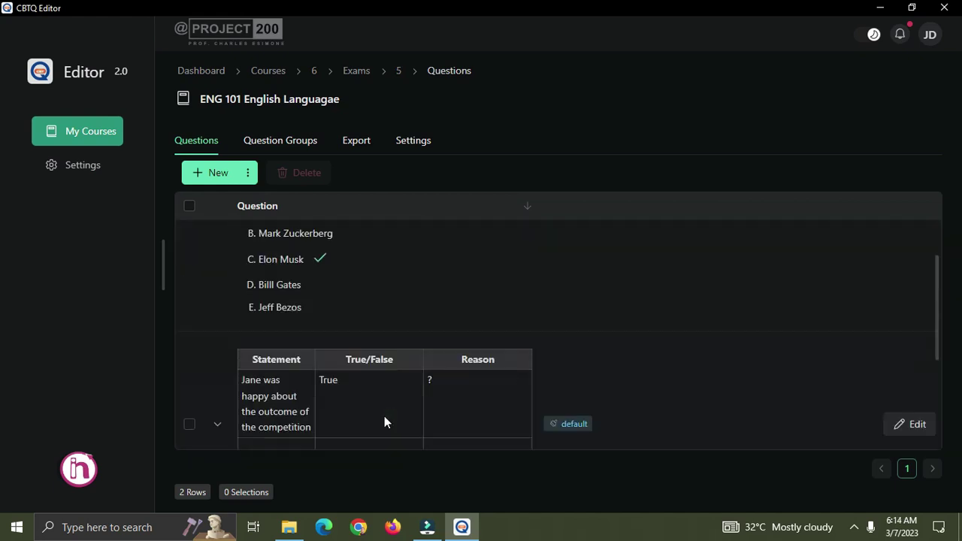
scroll(460, 374, down, 1)
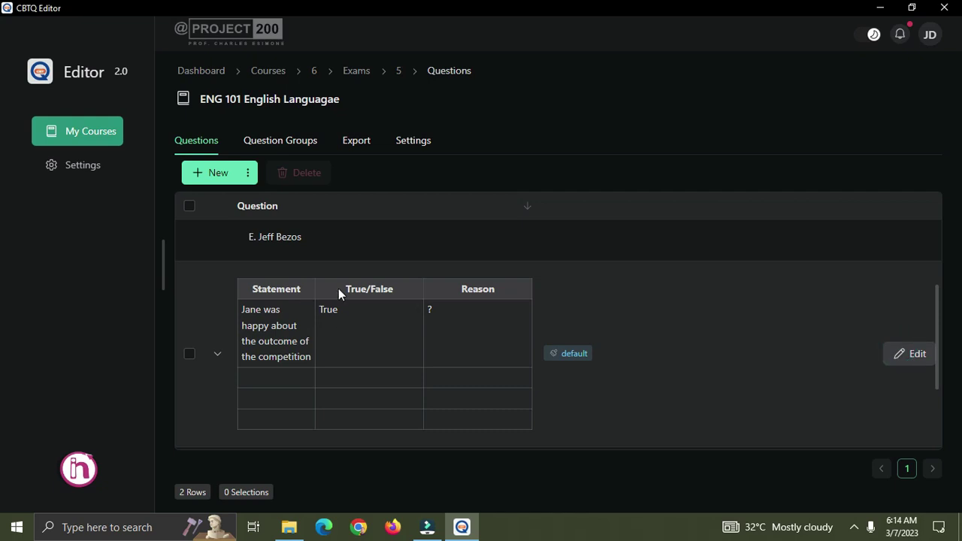
scroll(358, 240, down, 2)
scroll(351, 234, up, 3)
scroll(302, 226, down, 3)
scroll(312, 229, up, 3)
scroll(307, 232, down, 3)
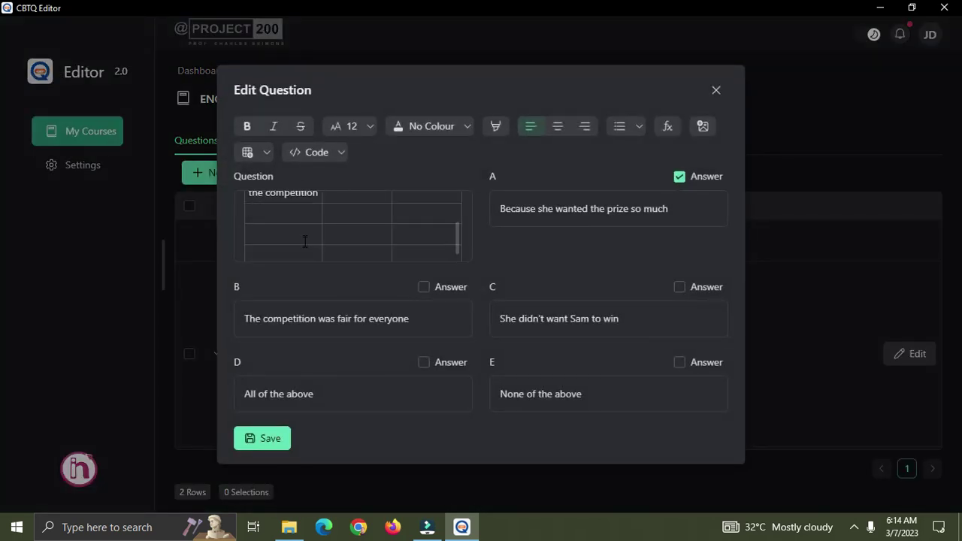
Delete the empty lower row from the Jane question's table via Table > Delete Row.
click(286, 198)
click(248, 153)
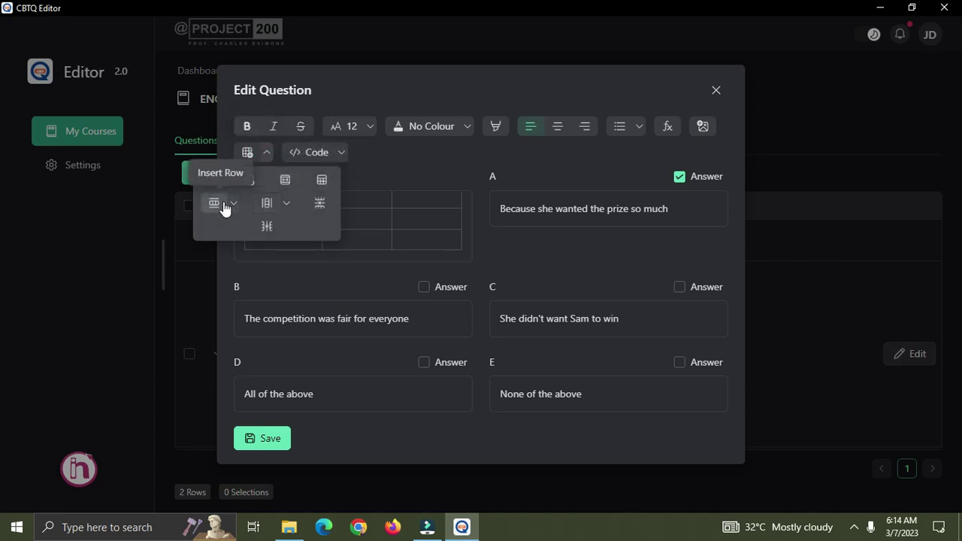
click(320, 204)
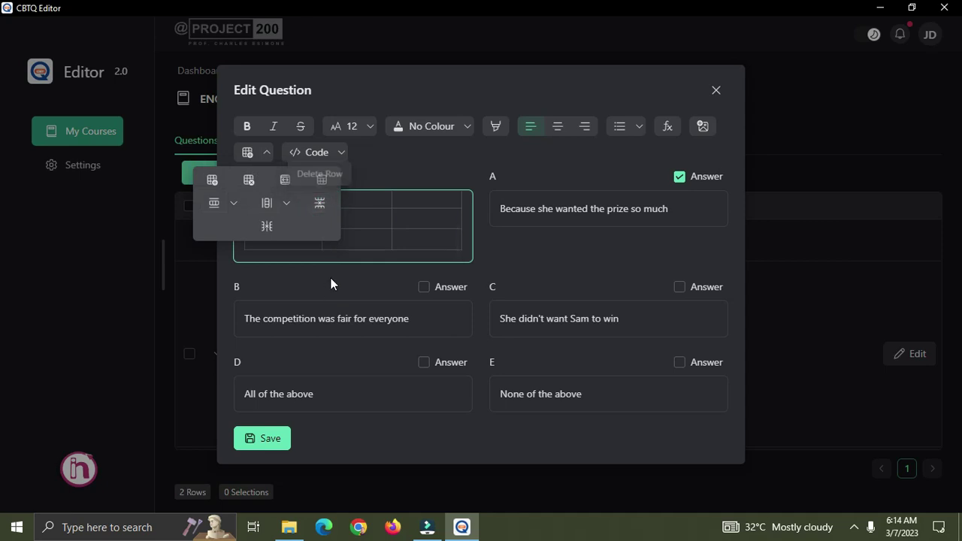
click(355, 242)
click(273, 236)
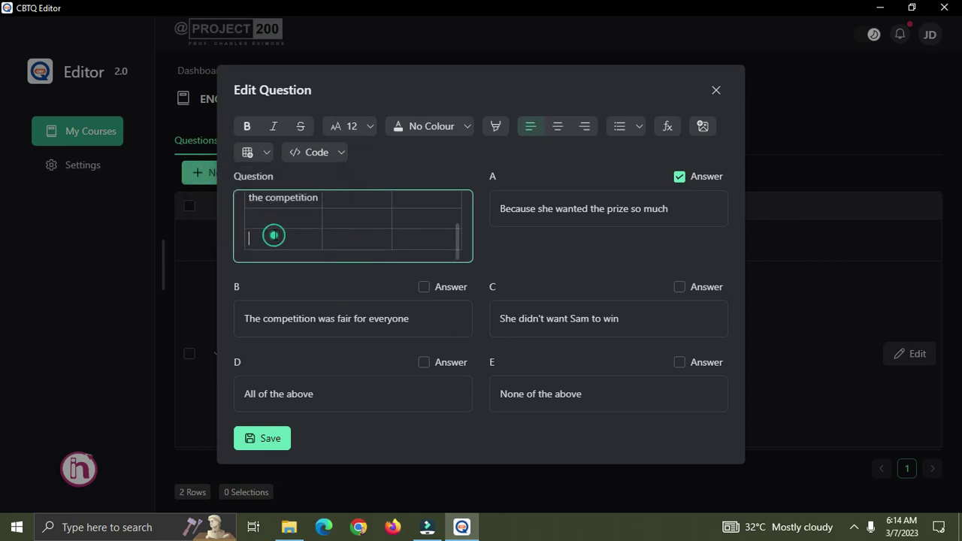
click(266, 153)
click(320, 203)
click(380, 240)
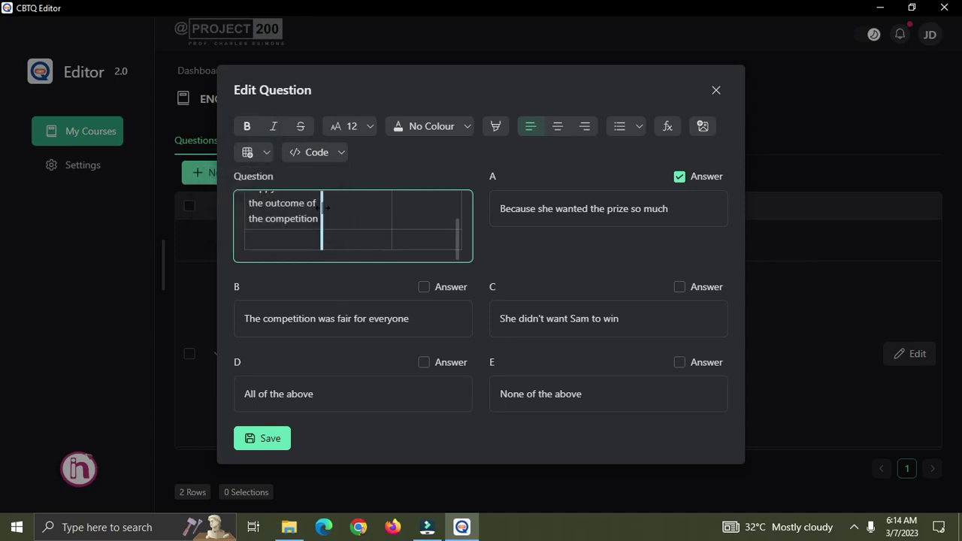
click(291, 236)
click(264, 153)
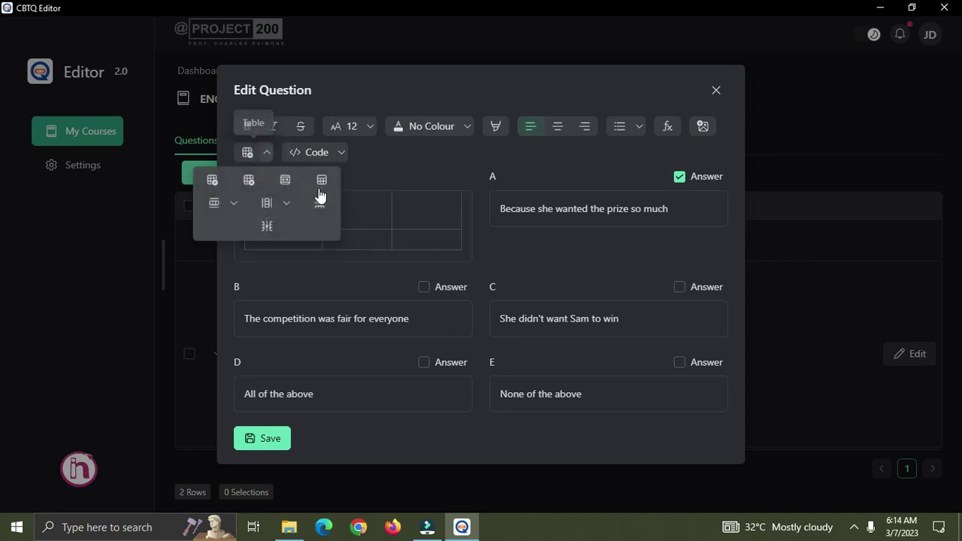
click(320, 203)
click(376, 229)
Save the edited table question and check it in the ENG 101 Questions list.
click(256, 440)
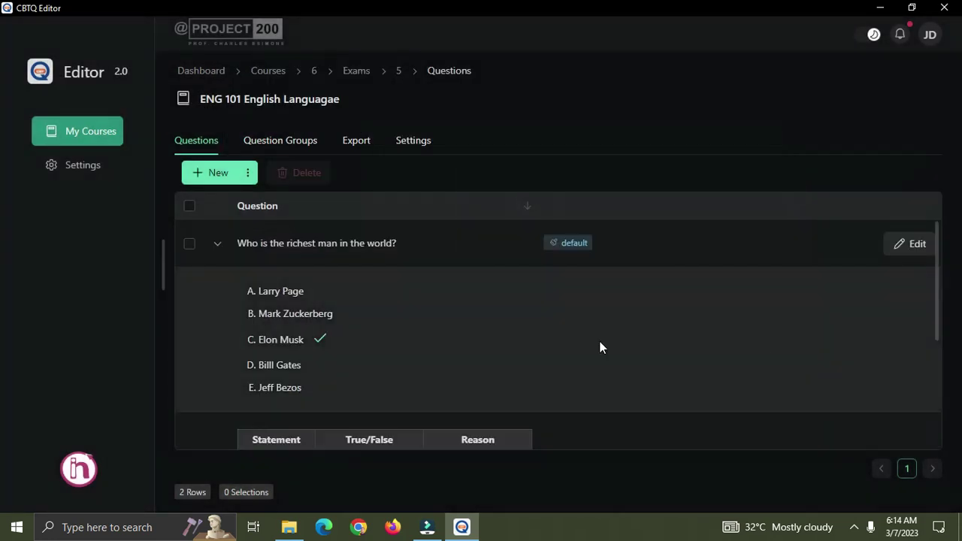
click(395, 338)
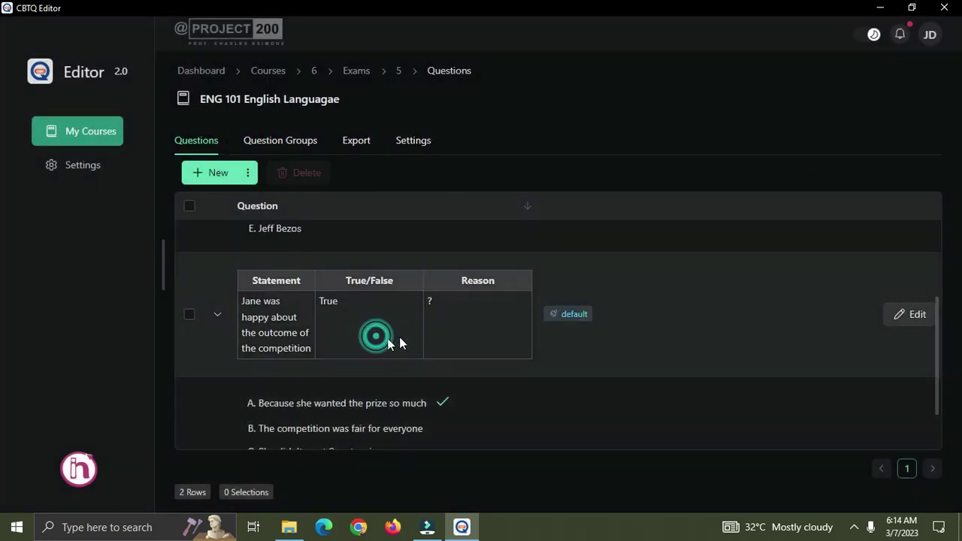
scroll(598, 341, down, 5)
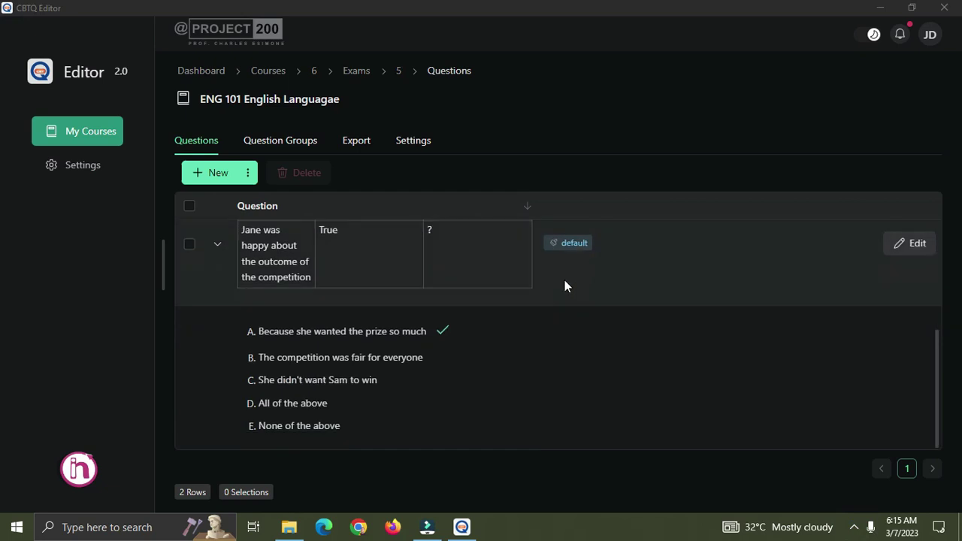
scroll(549, 282, up, 5)
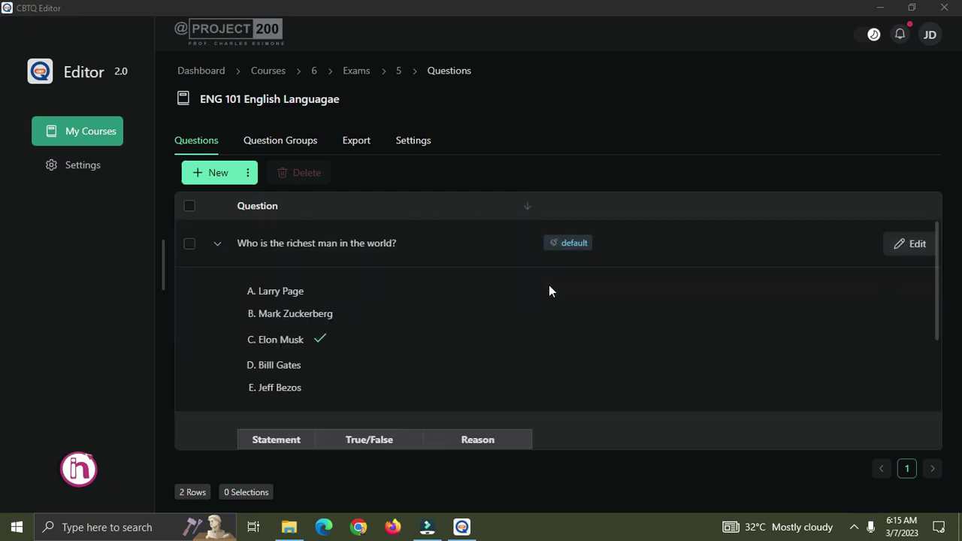
Start a new question and type 'What is your name' as its text.
click(223, 175)
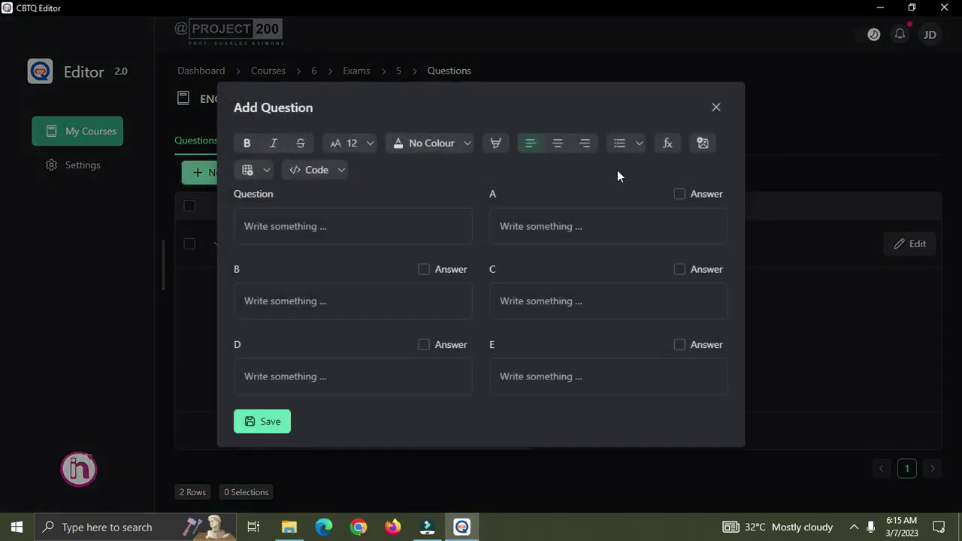
click(274, 225)
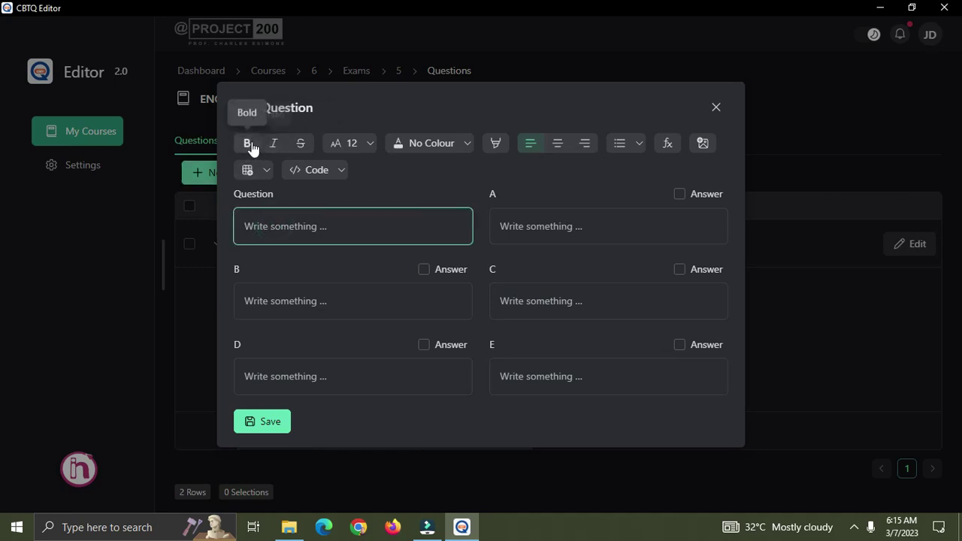
text(Wh)
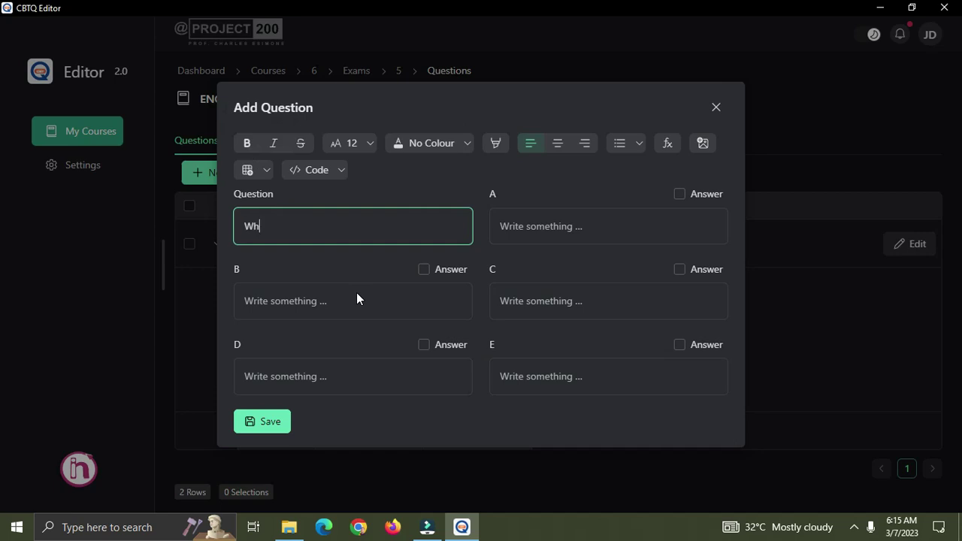
text(at is your name)
Make 'name' bold, italic and struck through, then remove the strikethrough again.
drag(337, 228, 301, 228)
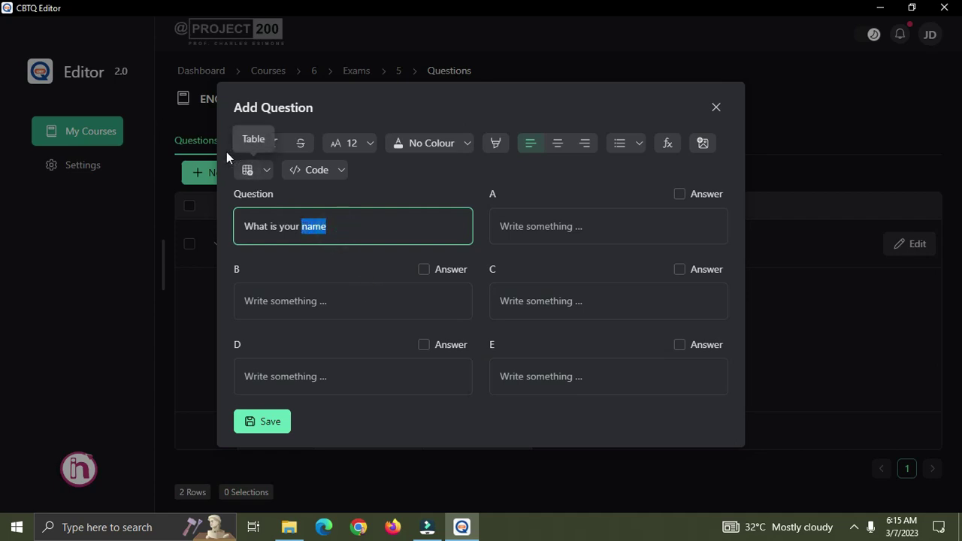
click(248, 145)
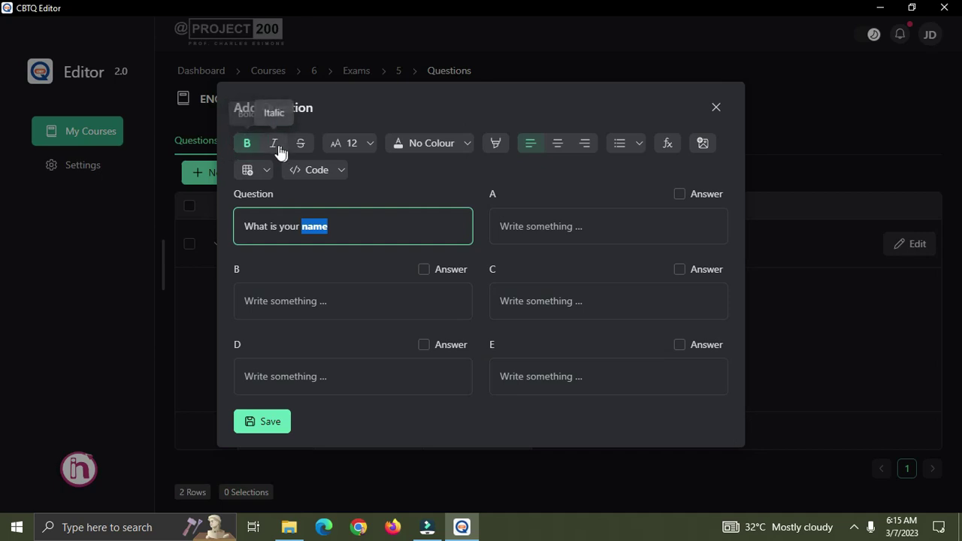
click(274, 144)
click(301, 144)
click(335, 228)
drag(335, 228, 302, 228)
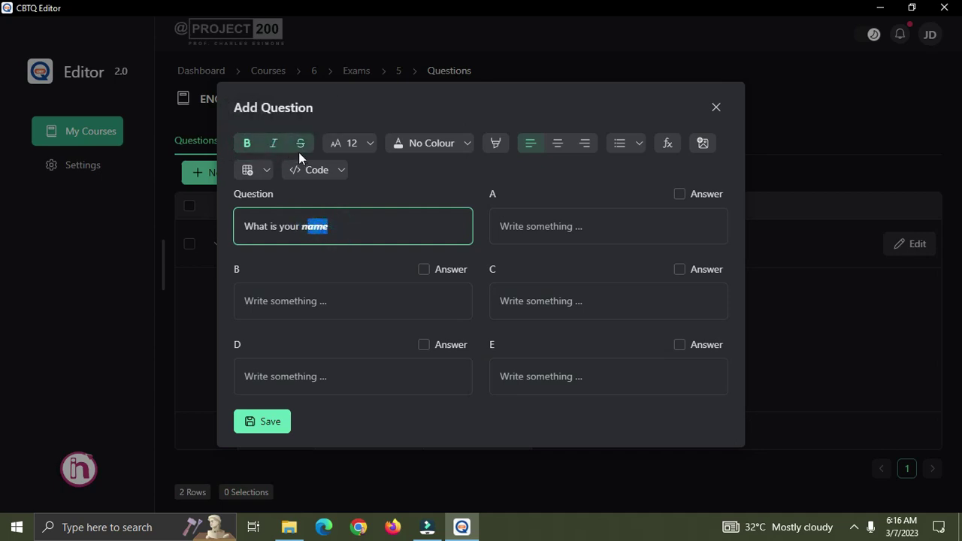
click(333, 227)
drag(333, 227, 301, 226)
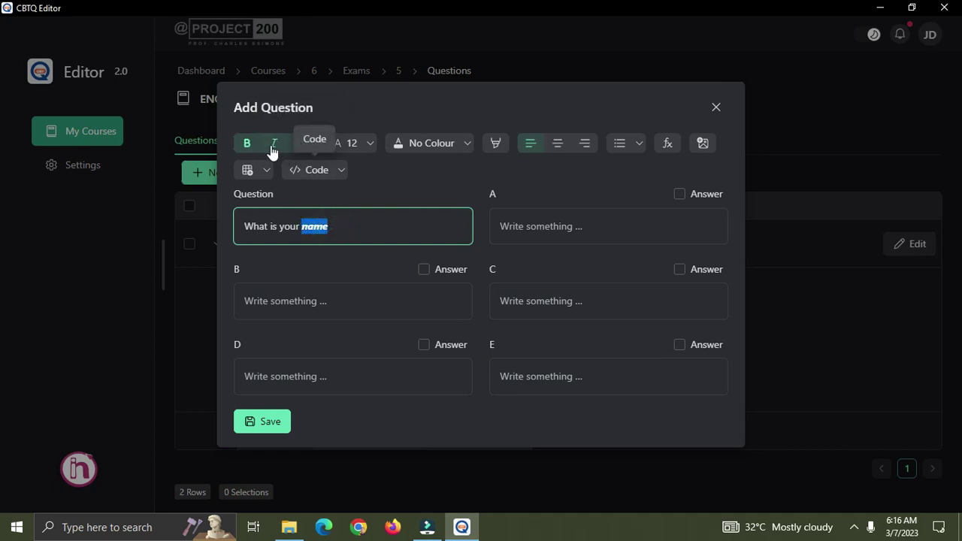
click(300, 144)
click(304, 148)
click(304, 149)
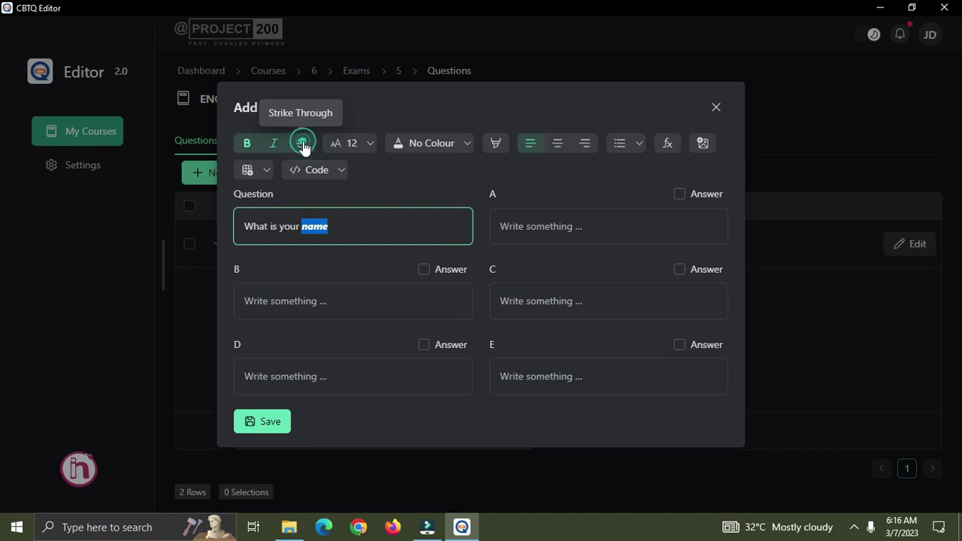
click(335, 225)
Remove bold and italic from 'name', enlarge it to size 18, then return it to 12.
click(370, 143)
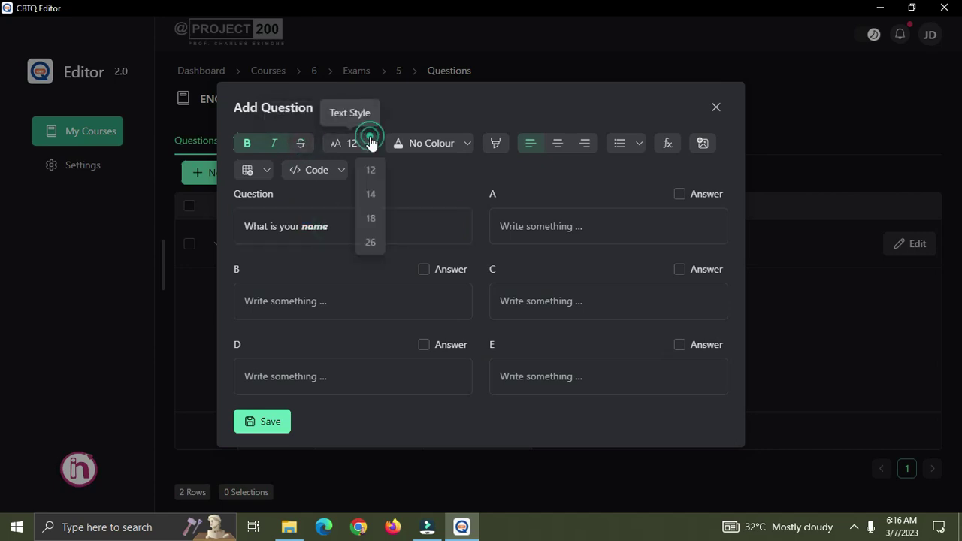
click(404, 226)
drag(333, 224, 302, 225)
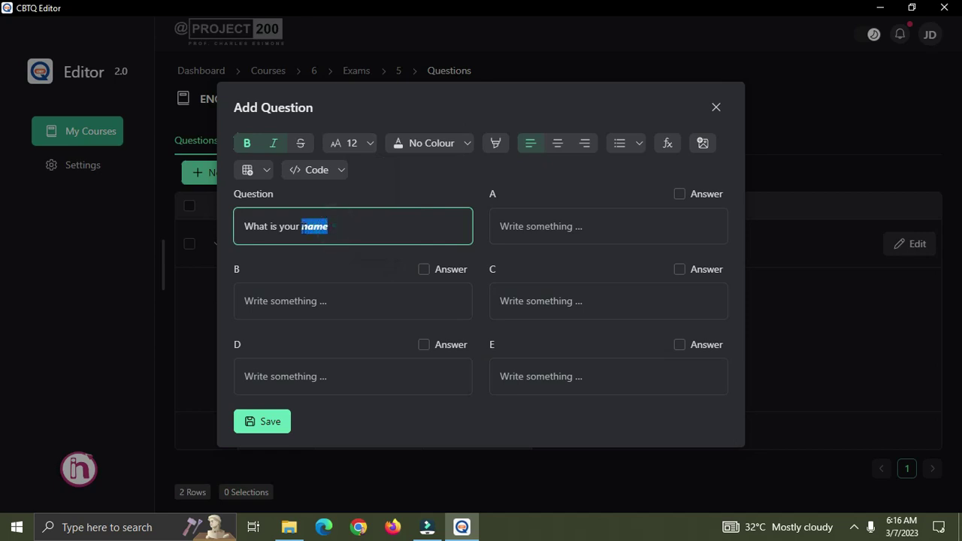
click(247, 143)
click(274, 143)
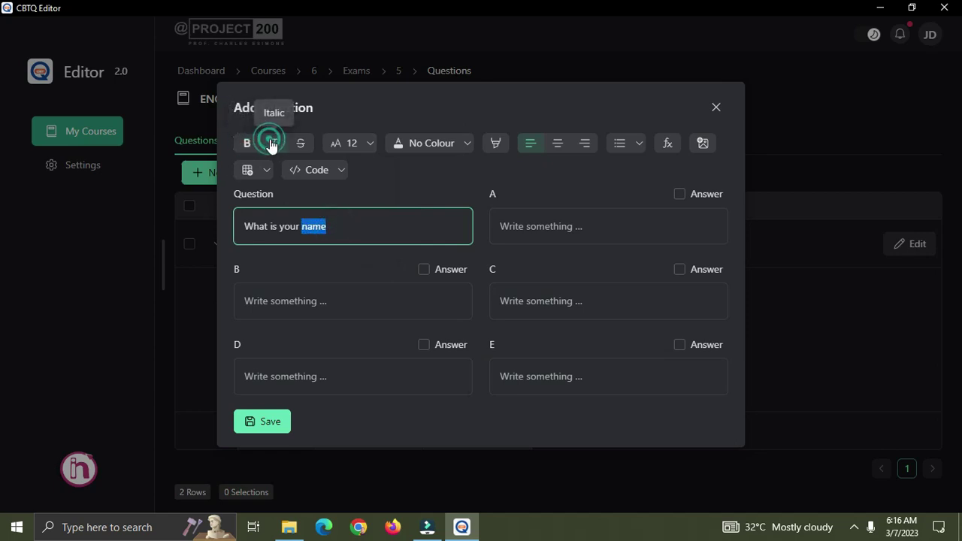
click(370, 143)
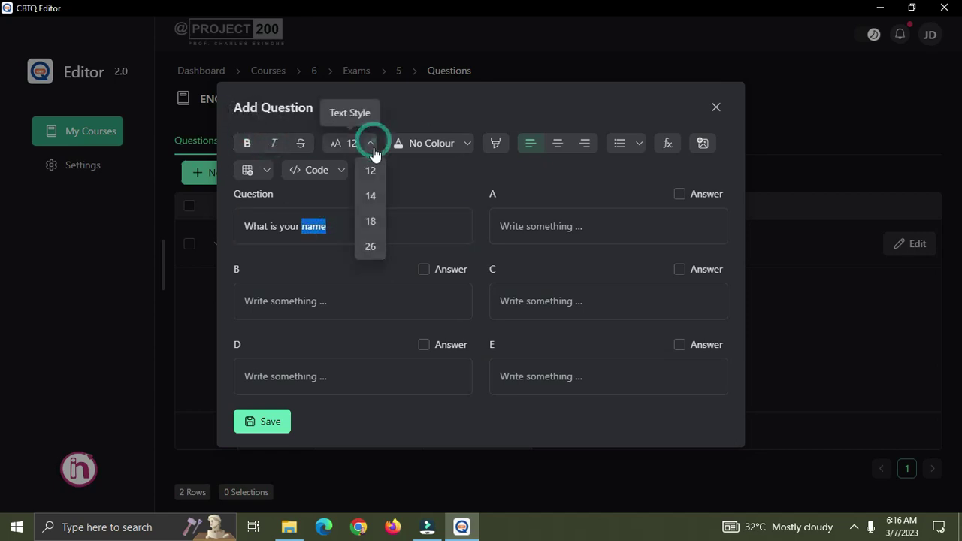
click(373, 222)
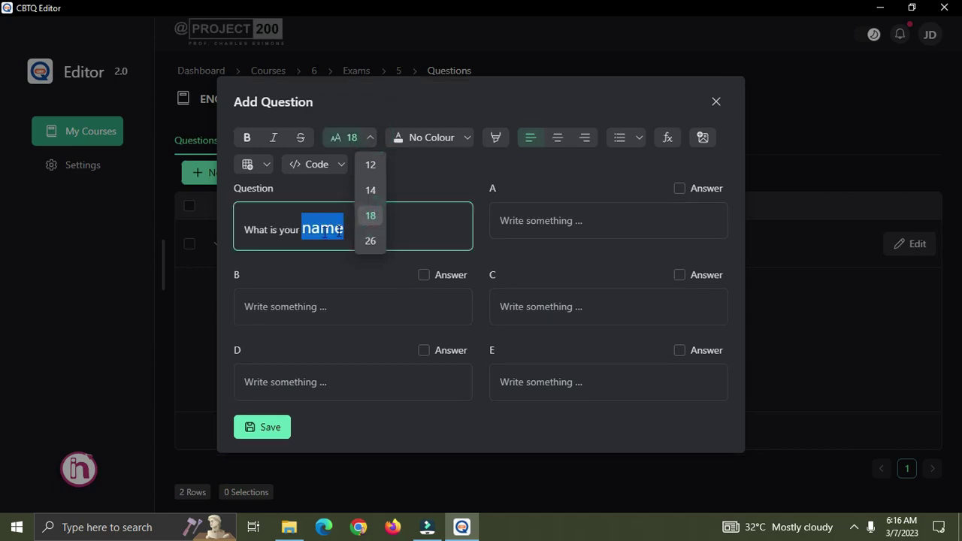
click(320, 230)
click(348, 230)
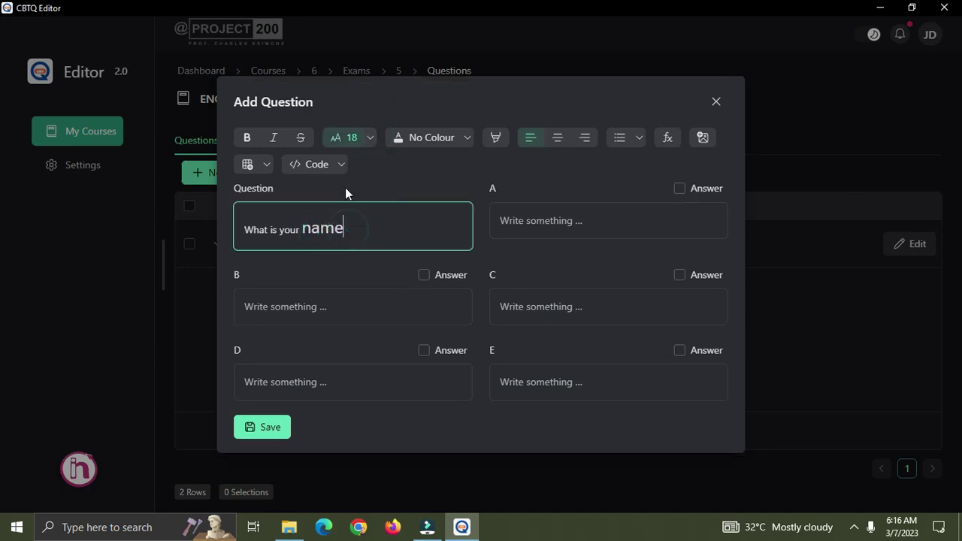
drag(348, 227, 301, 228)
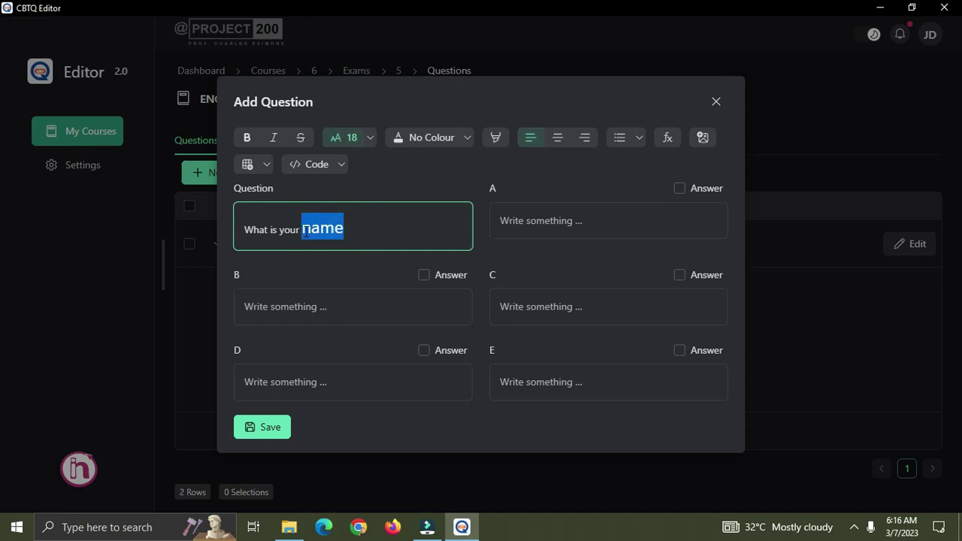
click(370, 142)
click(372, 167)
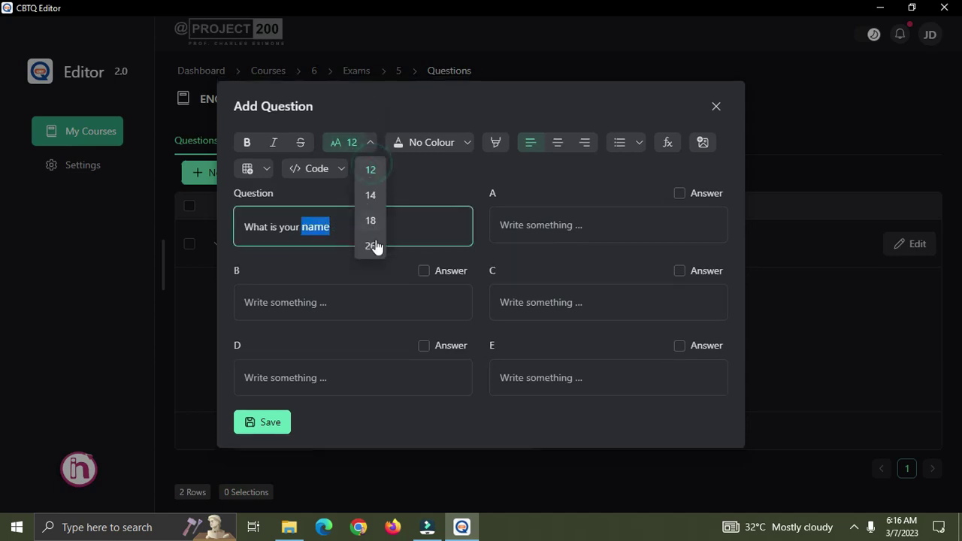
click(306, 222)
Colour the question text green, then look through the text colour choices again.
triple_click(338, 223)
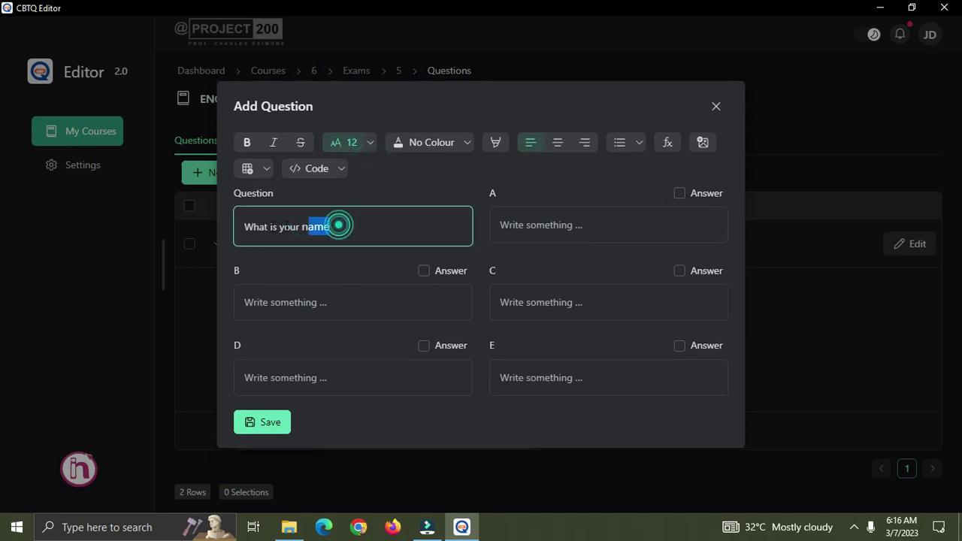
click(467, 143)
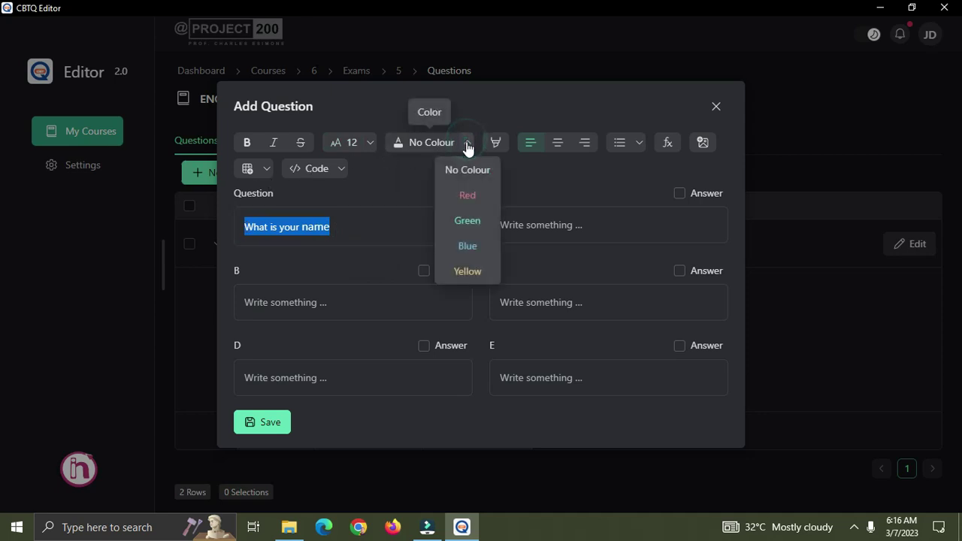
click(468, 221)
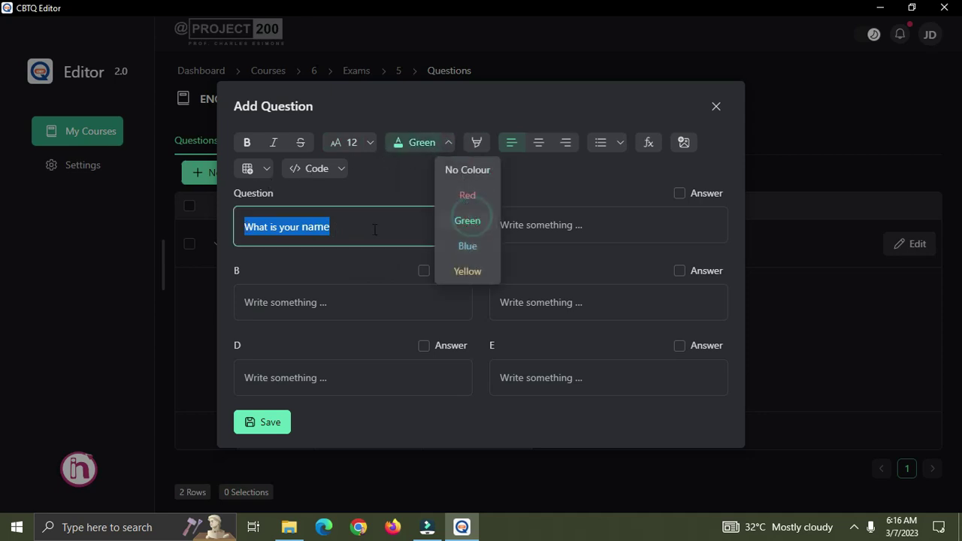
click(343, 222)
double_click(355, 226)
click(373, 229)
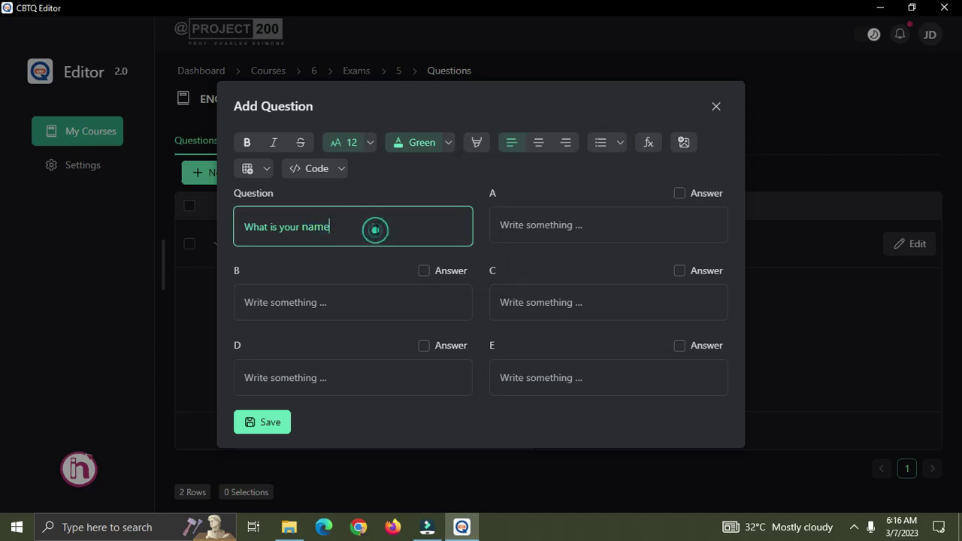
drag(253, 226, 531, 158)
click(449, 143)
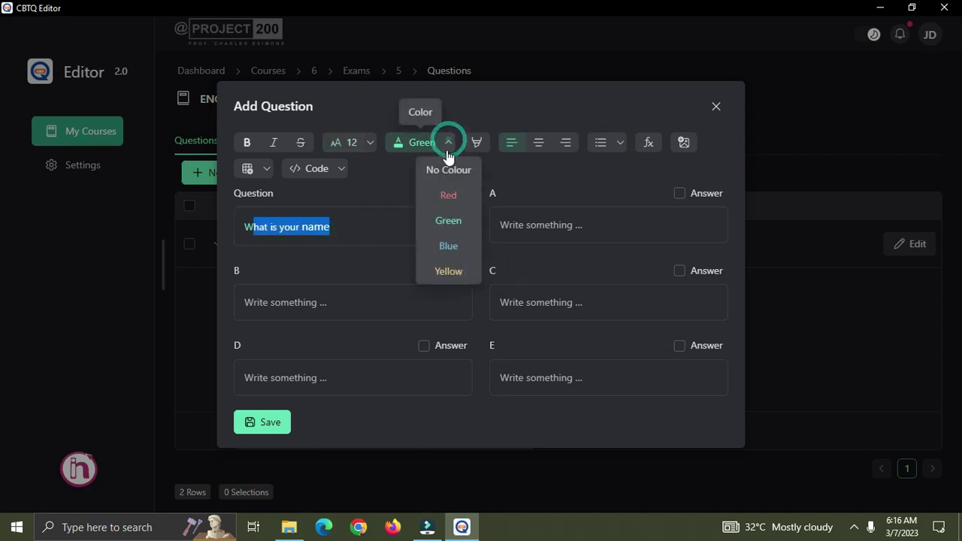
click(342, 228)
triple_click(336, 228)
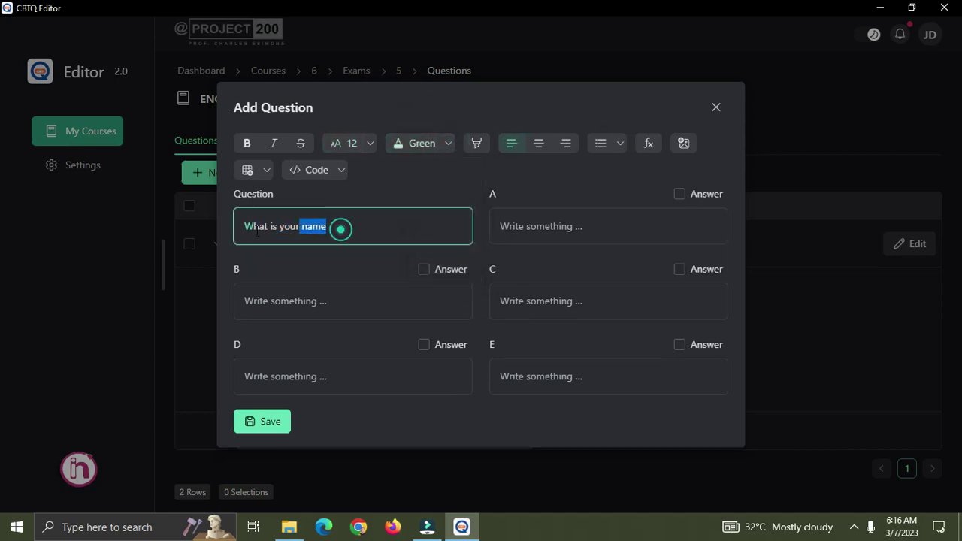
click(449, 144)
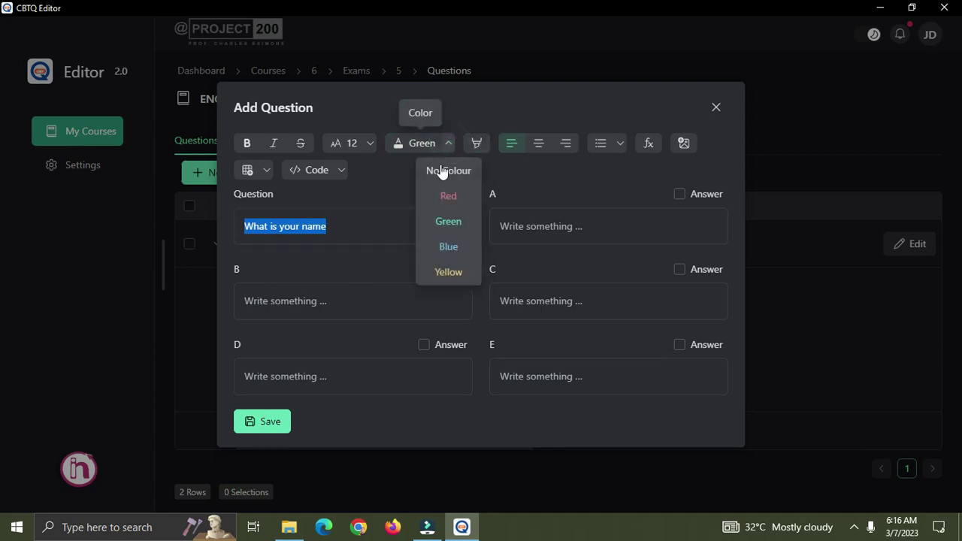
click(356, 225)
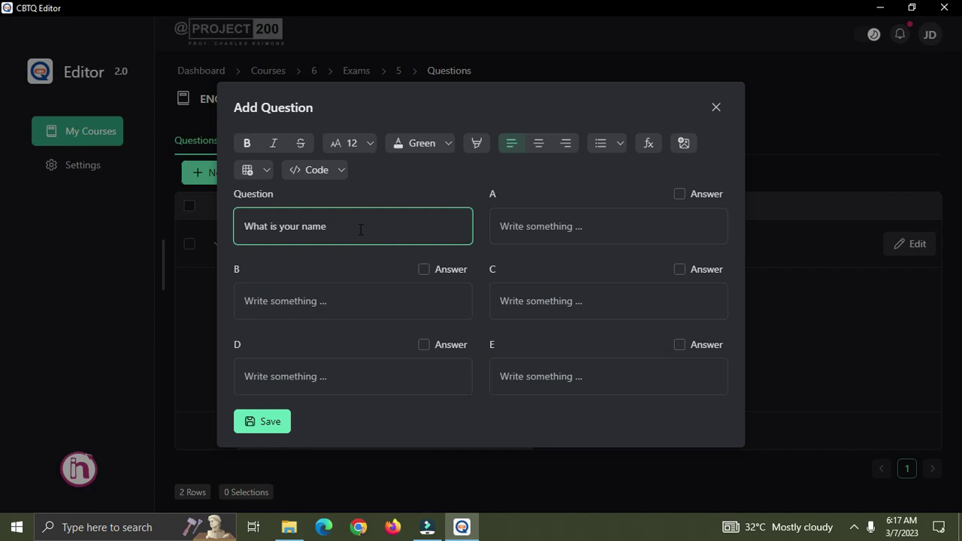
Highlight 'your name' in yellow, then remove the highlight again.
drag(335, 227, 280, 228)
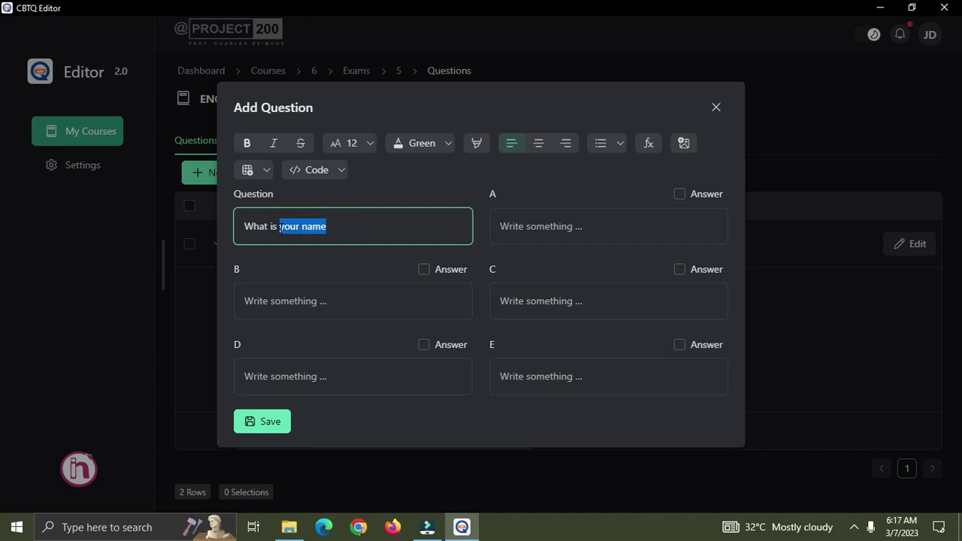
click(474, 142)
click(476, 143)
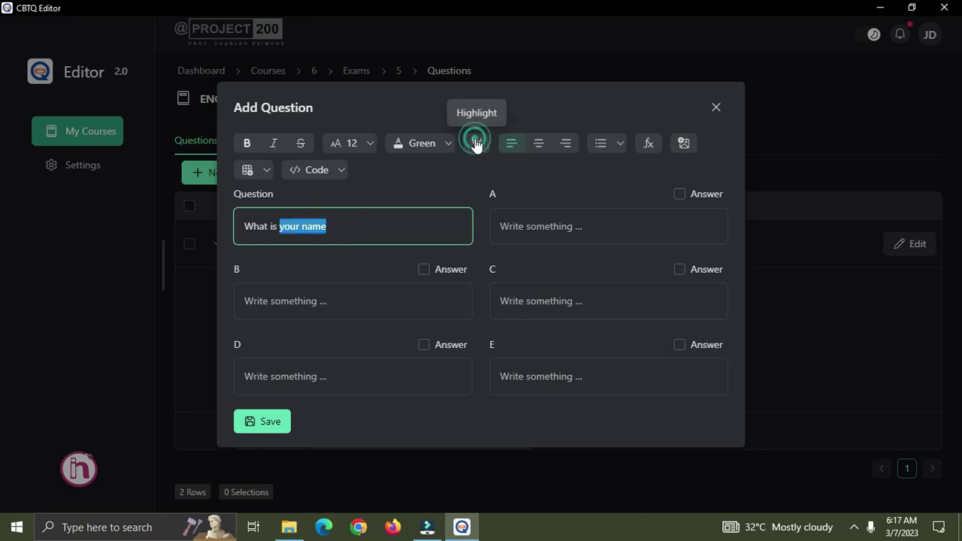
click(419, 227)
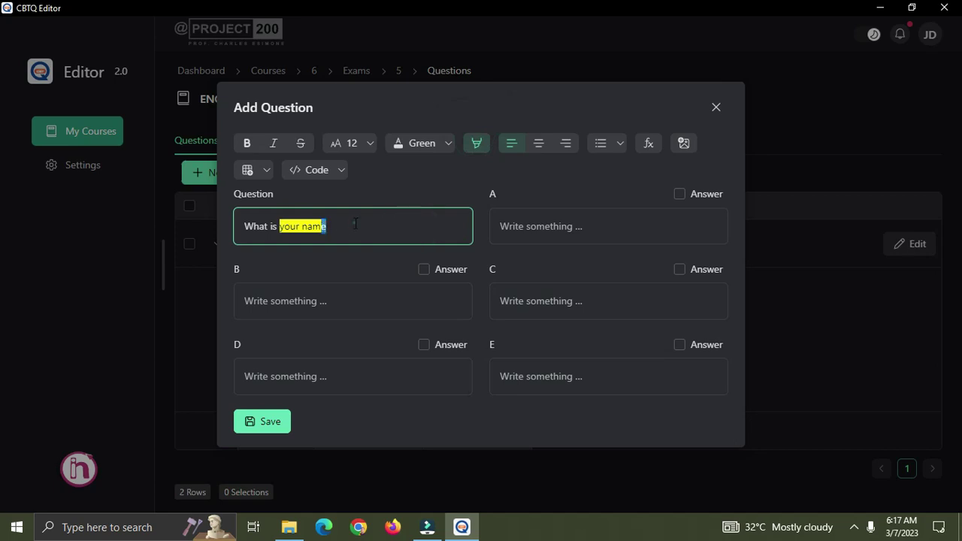
drag(340, 226, 280, 227)
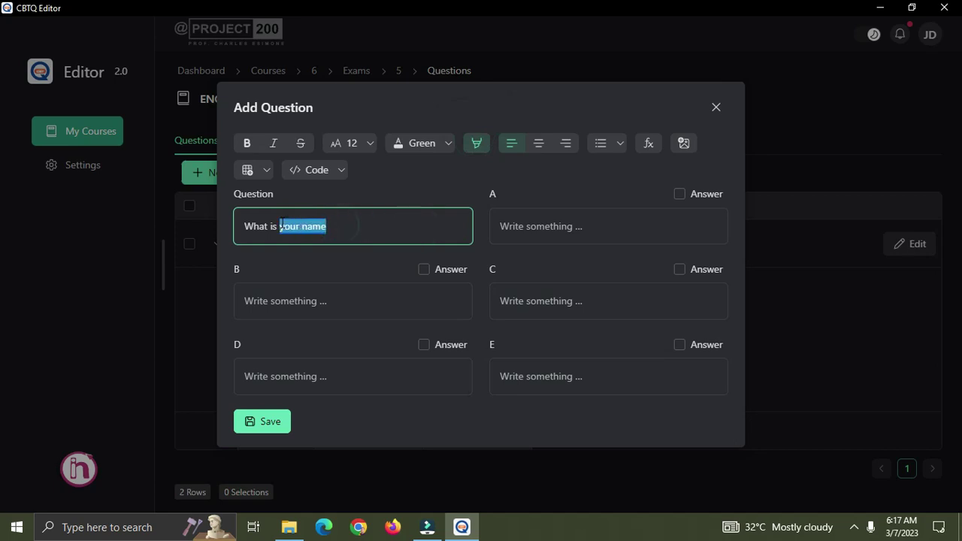
click(476, 144)
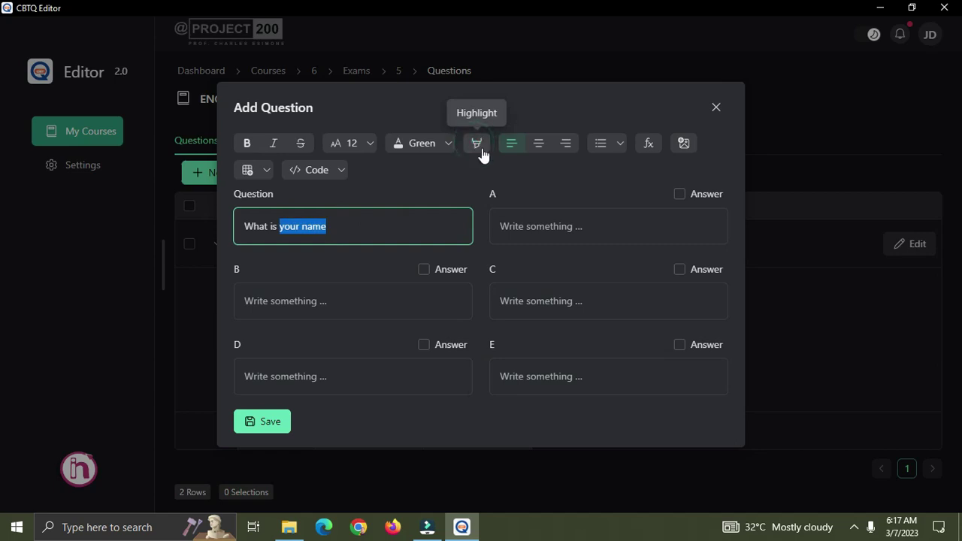
click(421, 223)
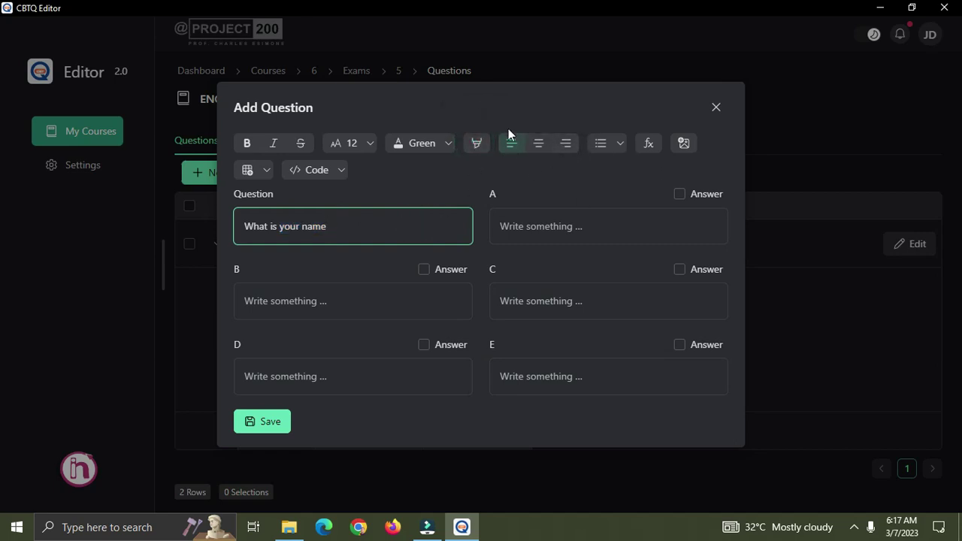
drag(343, 226, 244, 233)
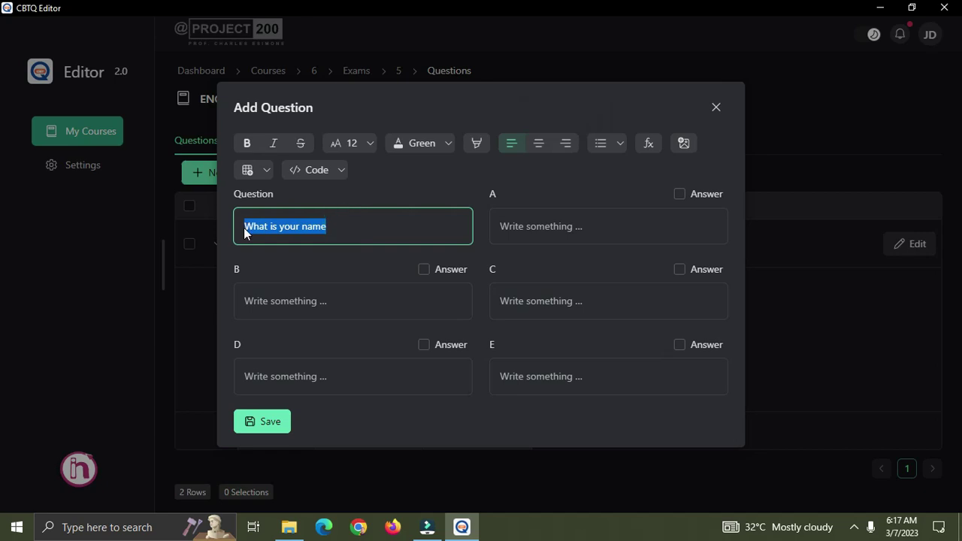
click(542, 146)
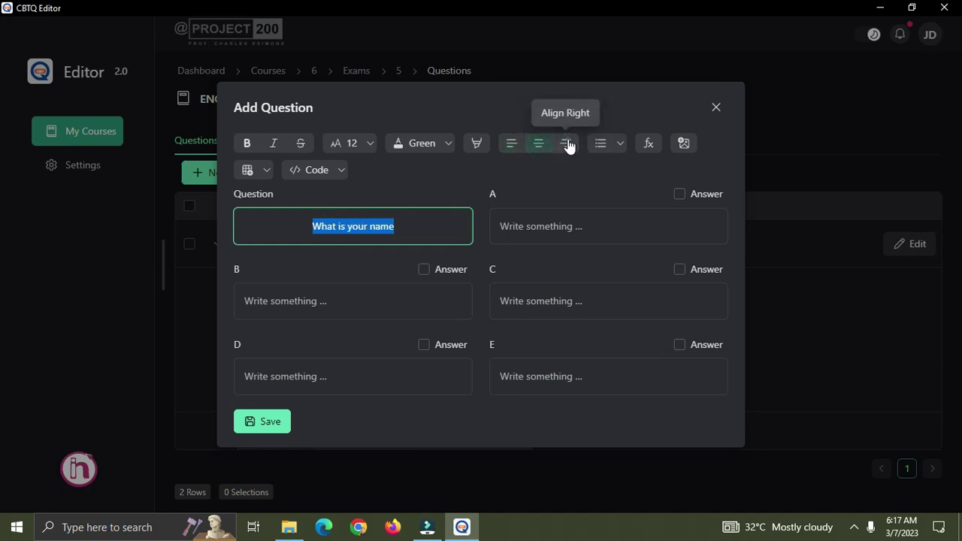
click(569, 146)
click(518, 146)
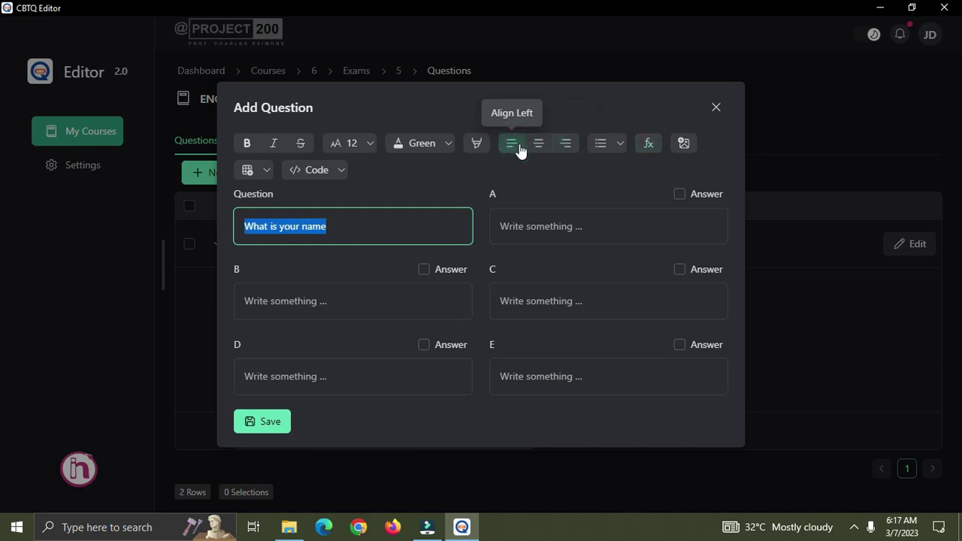
click(620, 144)
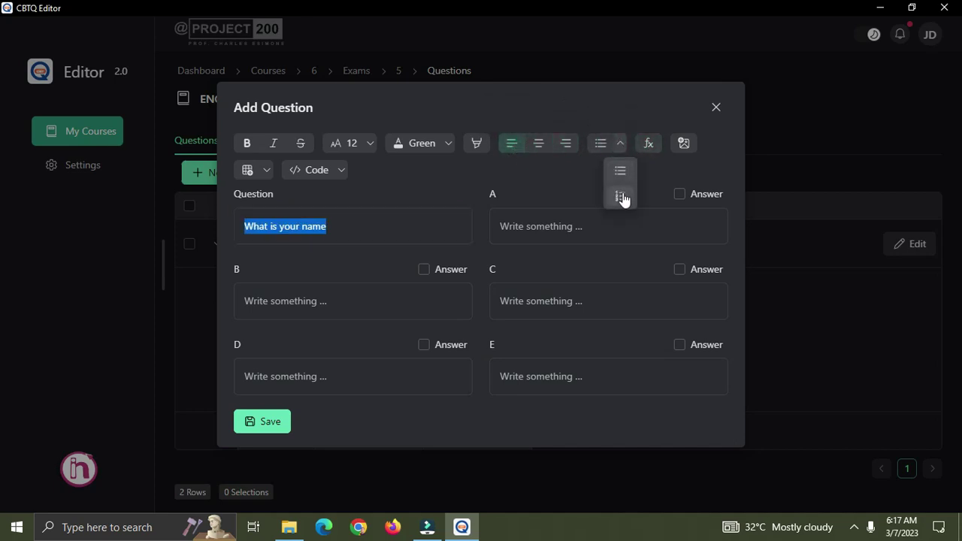
click(620, 173)
click(409, 225)
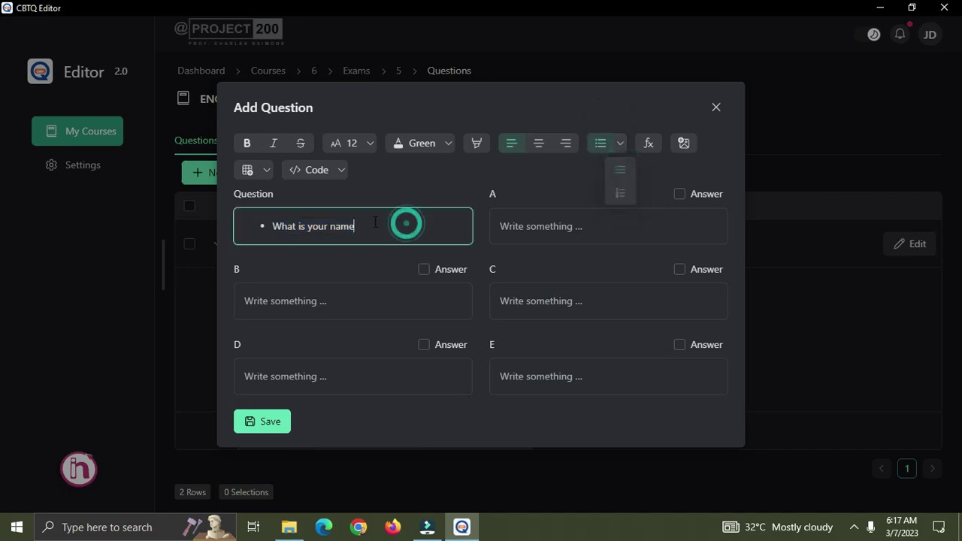
drag(370, 225, 295, 233)
click(621, 143)
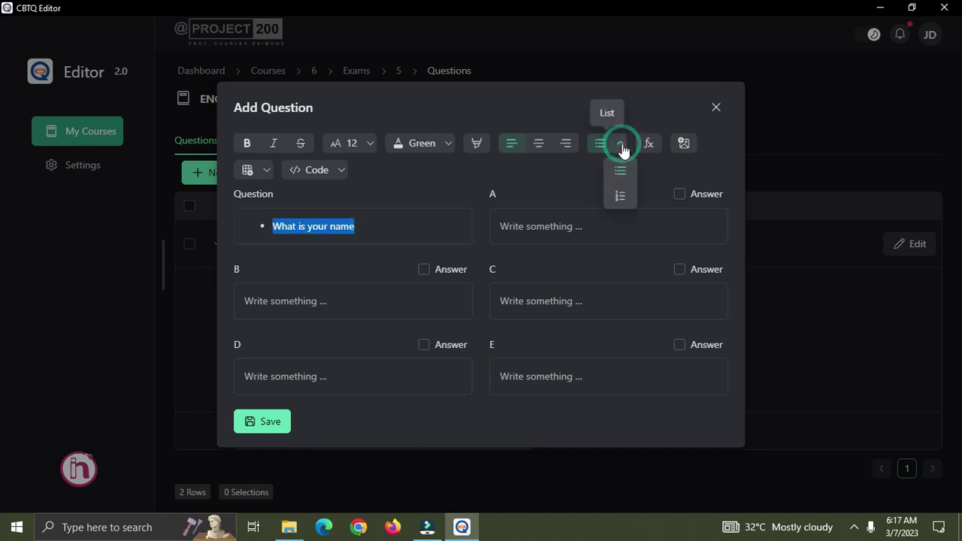
click(625, 171)
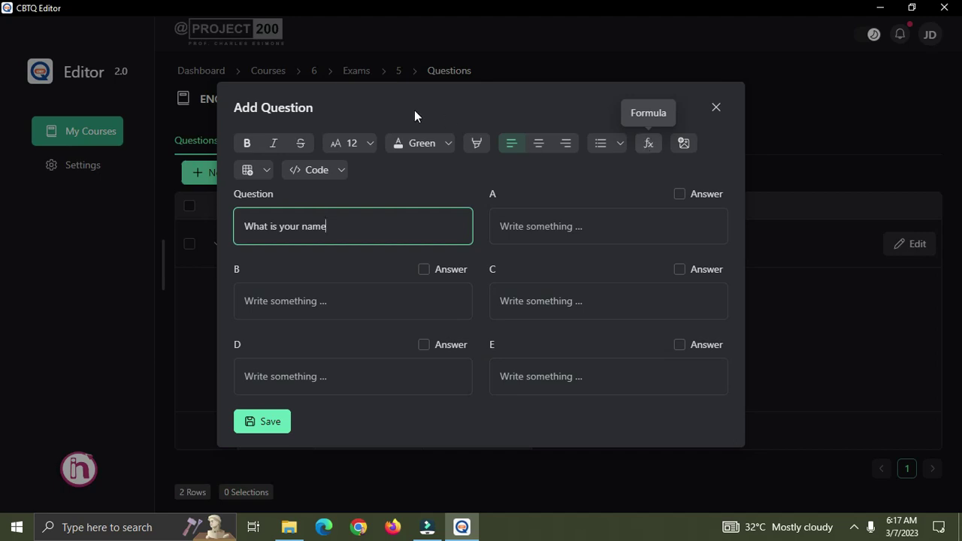
drag(328, 224, 237, 211)
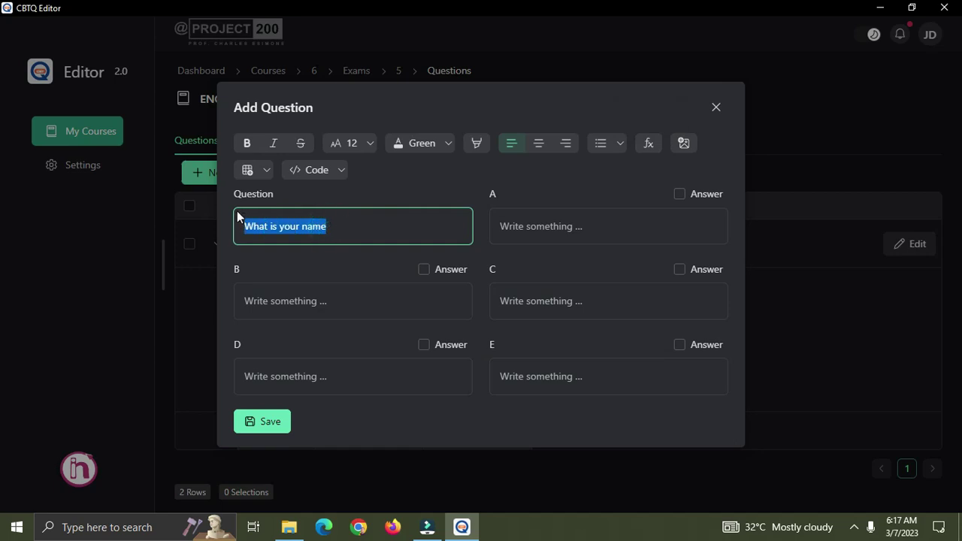
Replace the question text with a formula holding the fraction 1/2.
key(BackSpace)
click(649, 143)
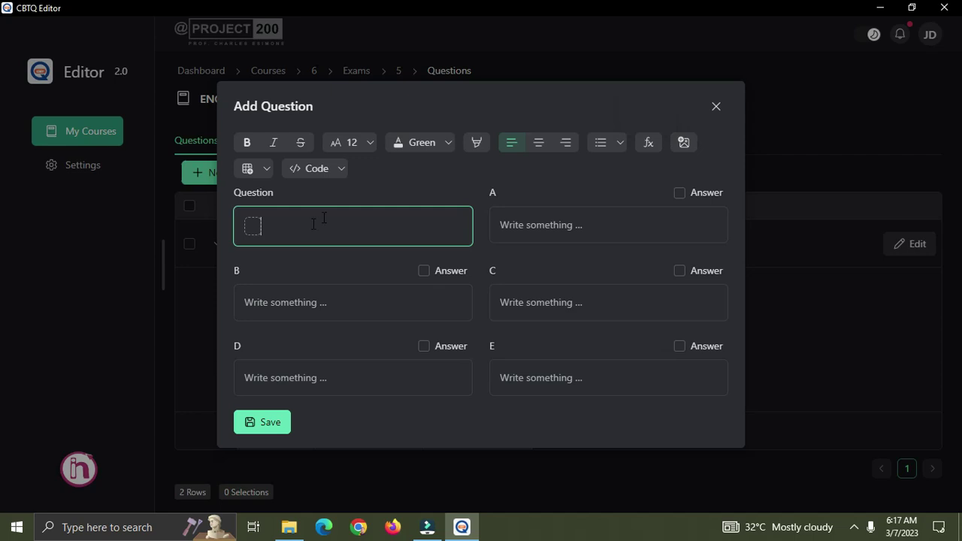
click(254, 225)
text(1/)
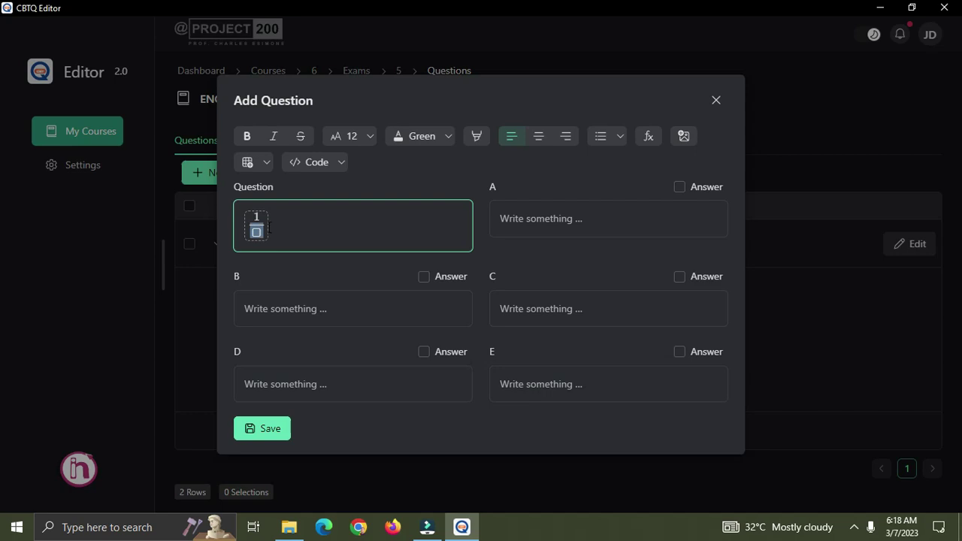
key(BackSpace)
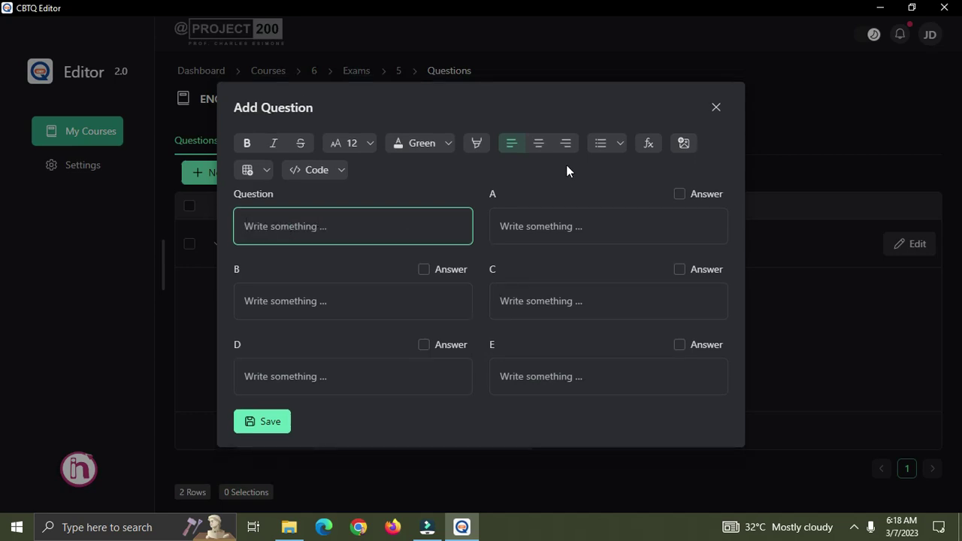
click(647, 143)
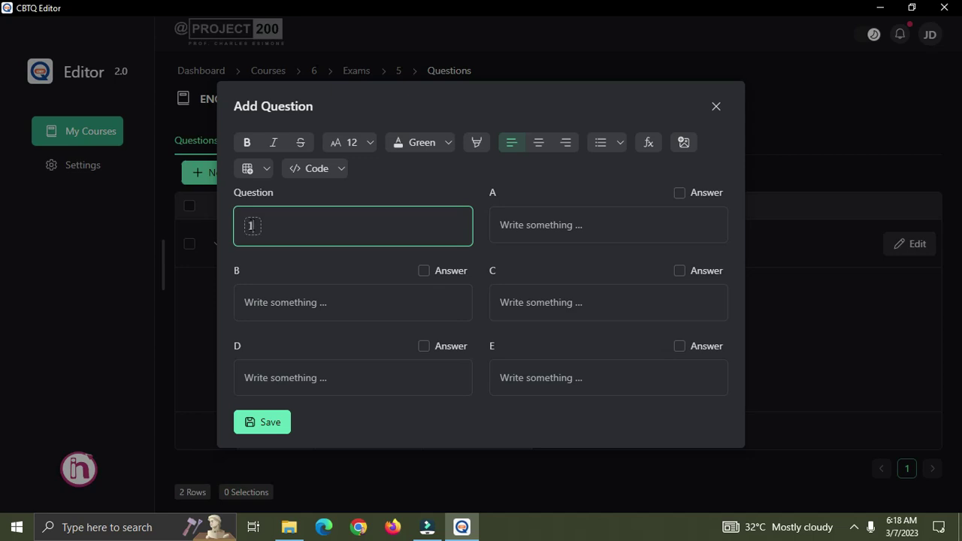
text(/)
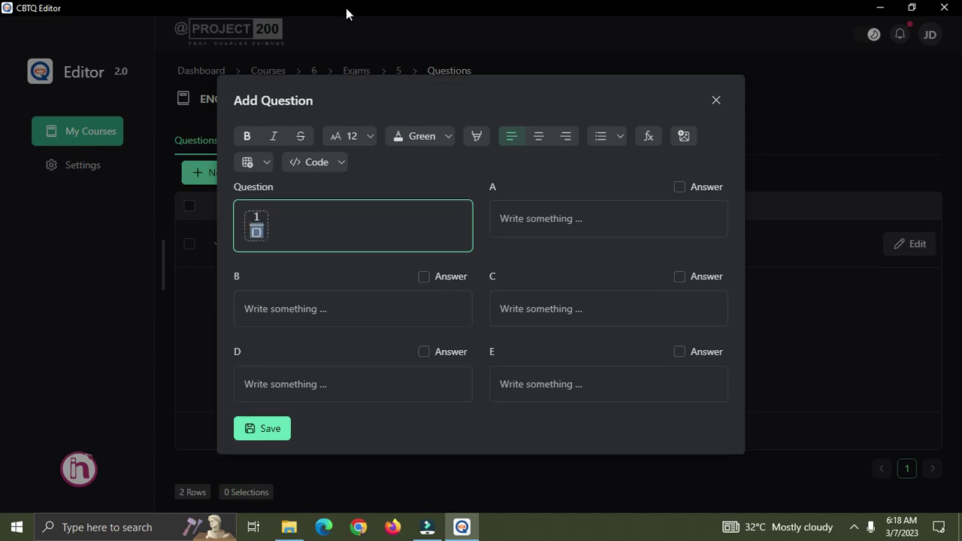
text(2)
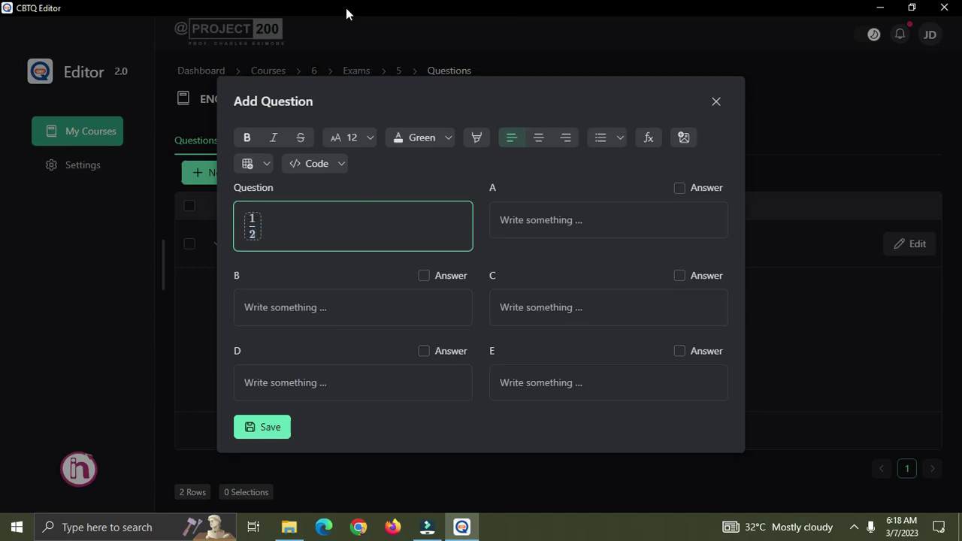
click(279, 233)
Add a 3/4 fraction formula after the plus sign and finish with 'solve this'.
click(651, 137)
click(280, 223)
text(3/4)
click(339, 222)
text(solve this)
Enter the fraction 5/4 as a formula in option A.
click(550, 218)
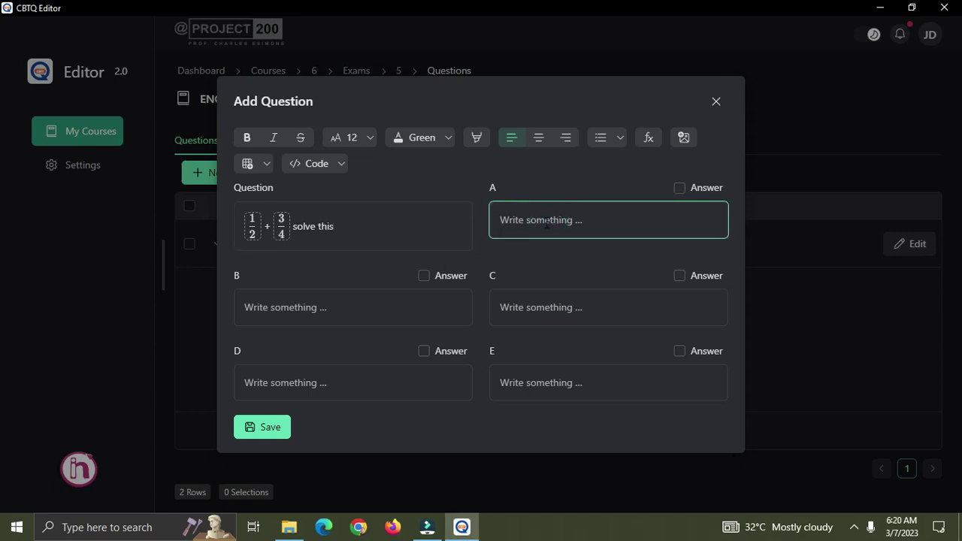
click(555, 215)
click(648, 138)
click(512, 220)
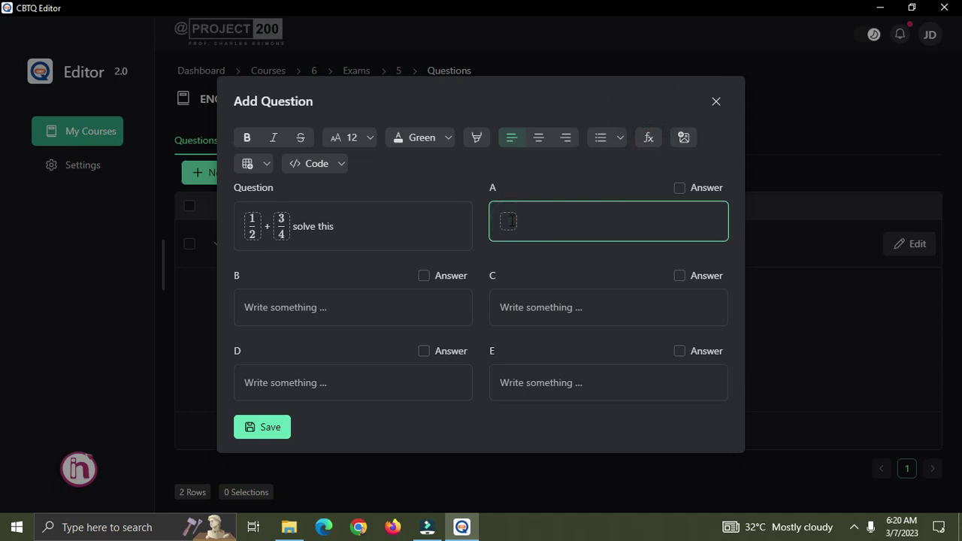
text(5/)
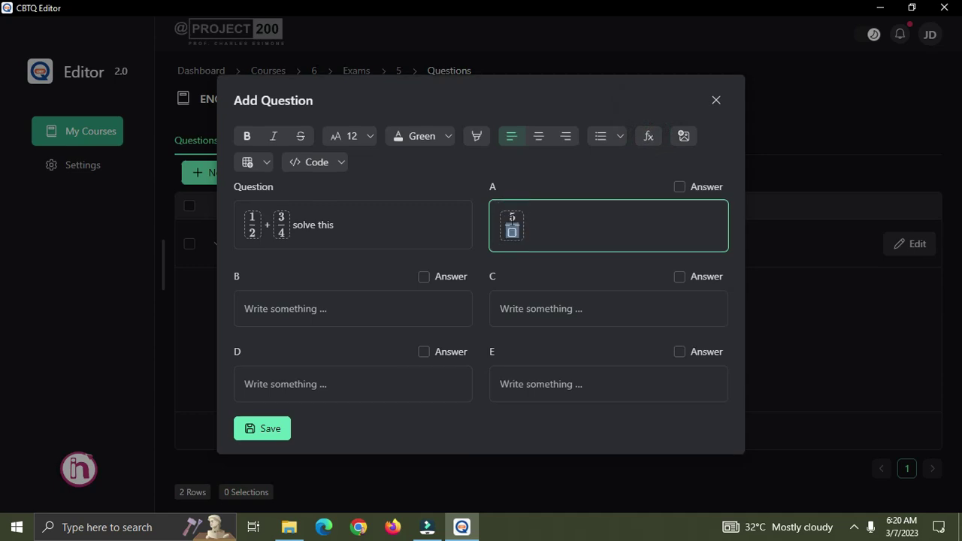
text(4)
click(548, 220)
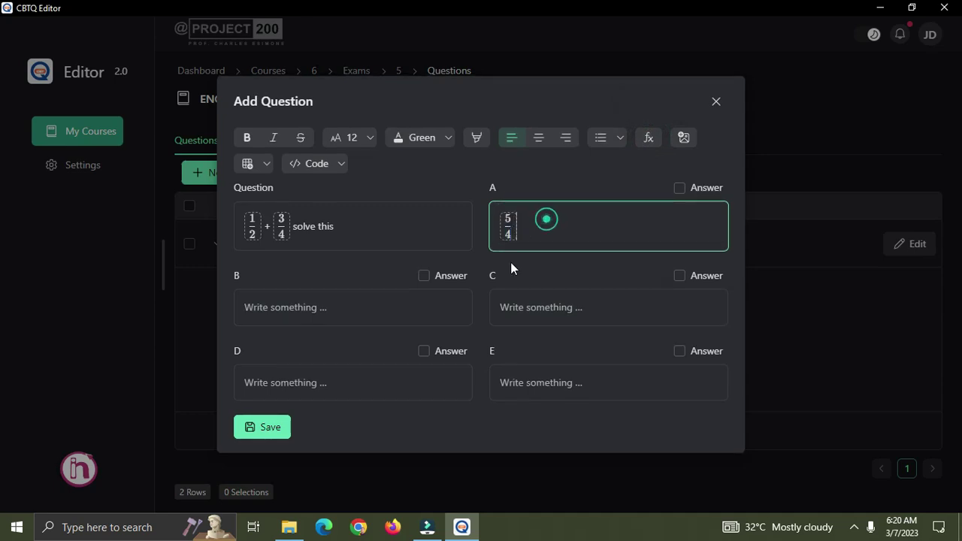
Enter the fraction 1/2 as a formula in option C.
click(517, 308)
text(1)
key(BackSpace)
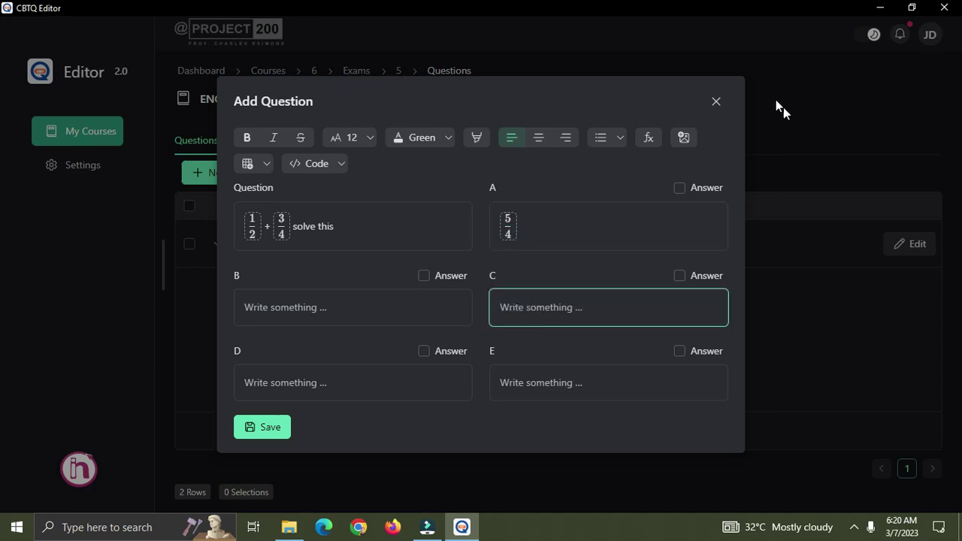
click(648, 137)
click(507, 307)
text(1/2)
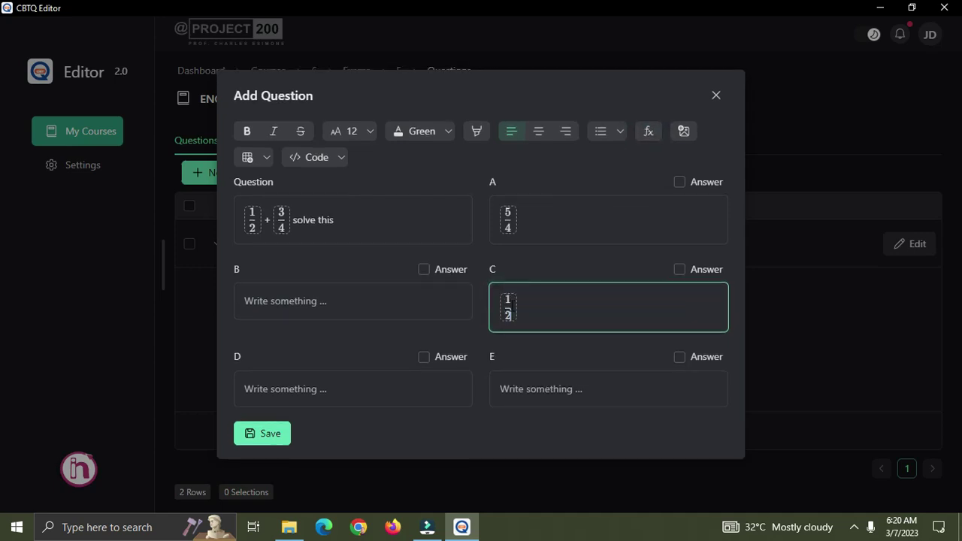
Insert an empty formula into option B and move on to option E.
click(388, 300)
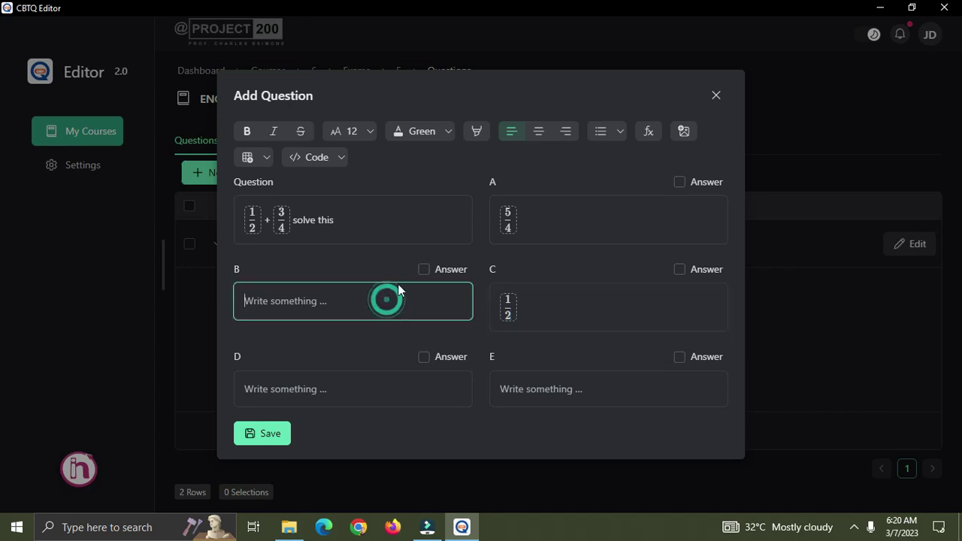
click(333, 294)
click(303, 299)
click(648, 131)
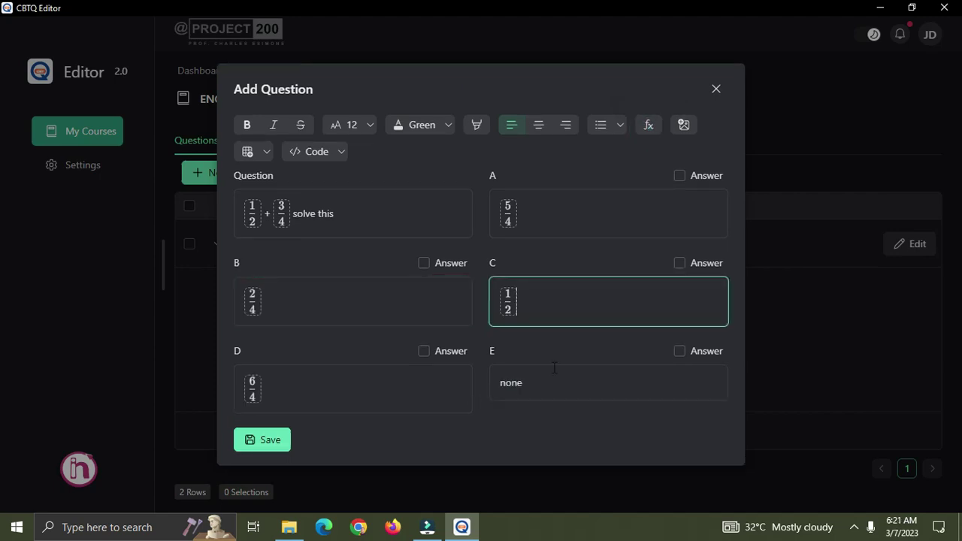
click(566, 386)
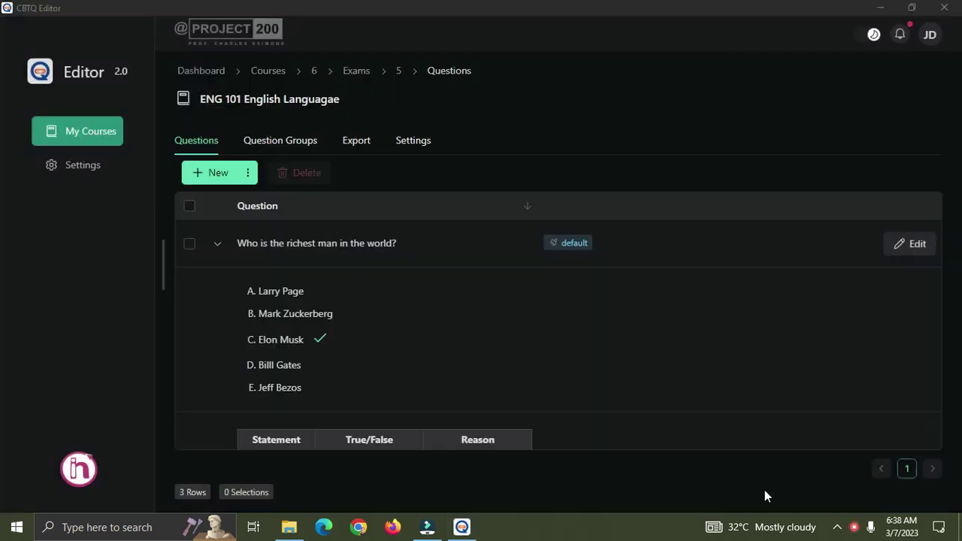
Open a blank question form and type 'What is part labelled' as the question.
scroll(301, 316, down, 5)
scroll(315, 335, up, 5)
click(221, 170)
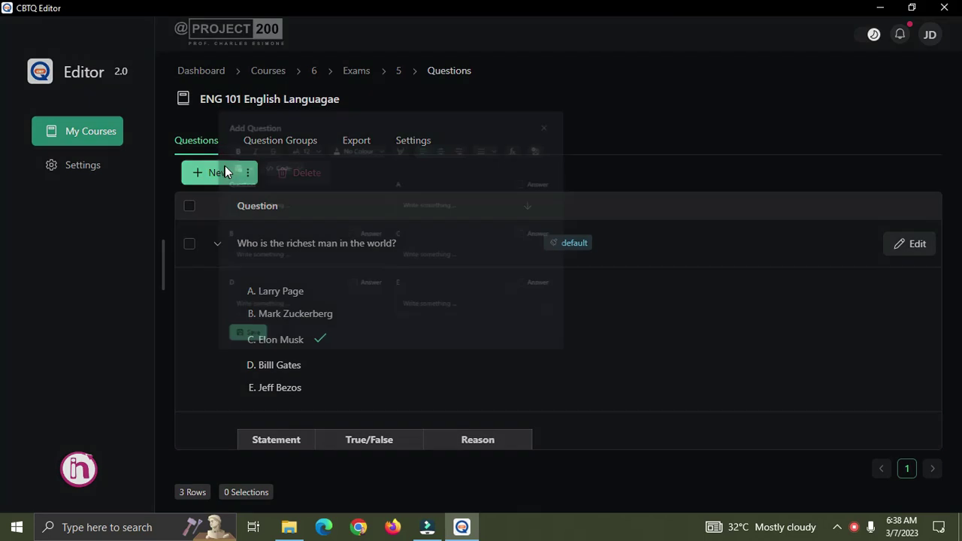
click(415, 228)
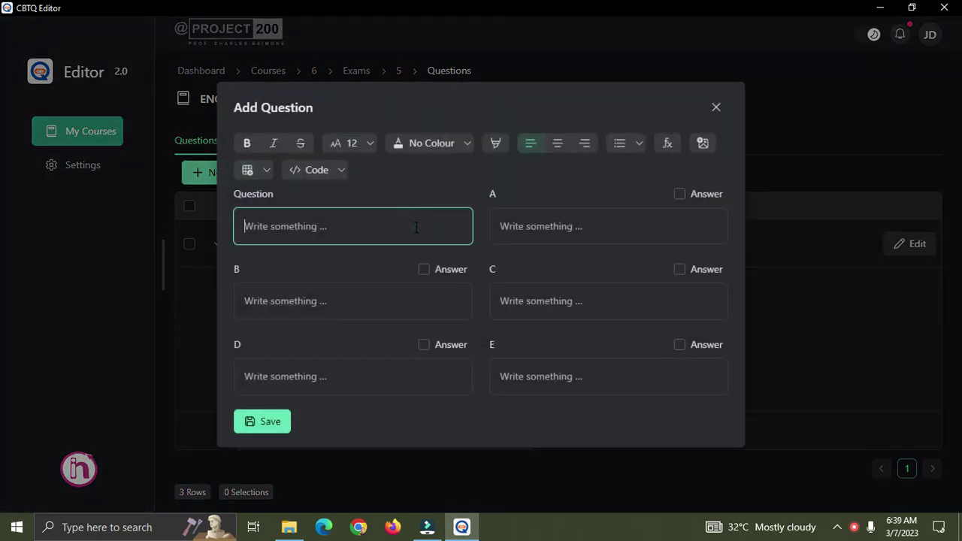
text(What is part labelled "A)
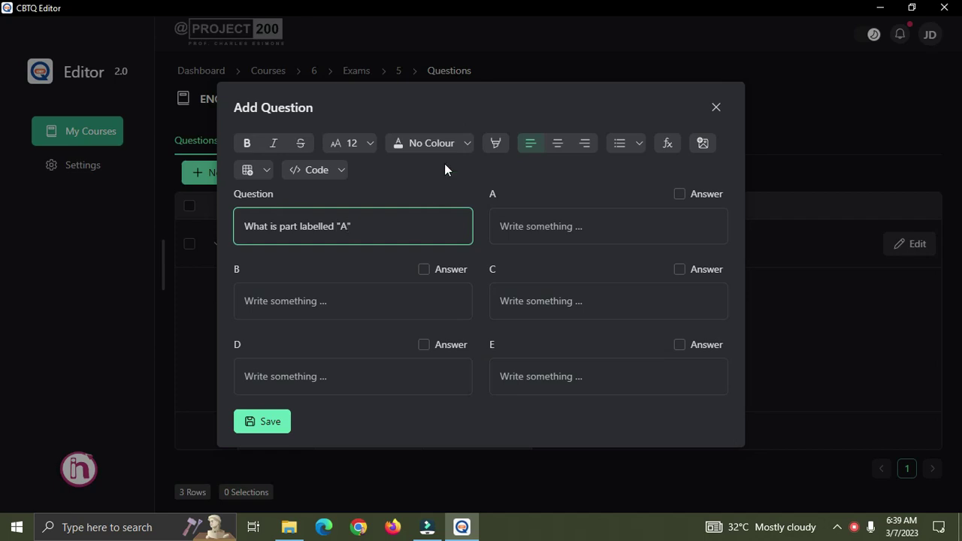
Upload the app-logos PNG and insert it into the question.
click(700, 143)
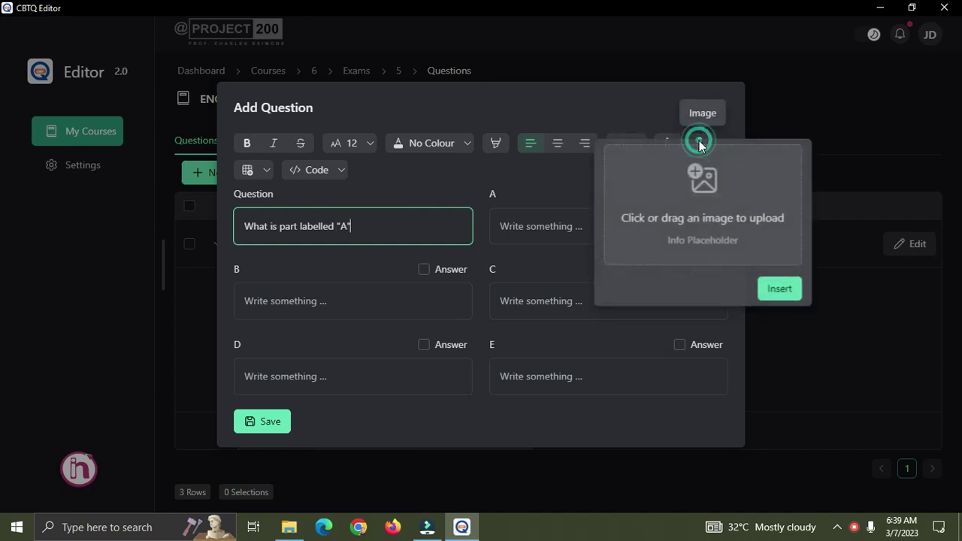
click(706, 217)
drag(470, 112, 470, 154)
click(359, 218)
click(363, 330)
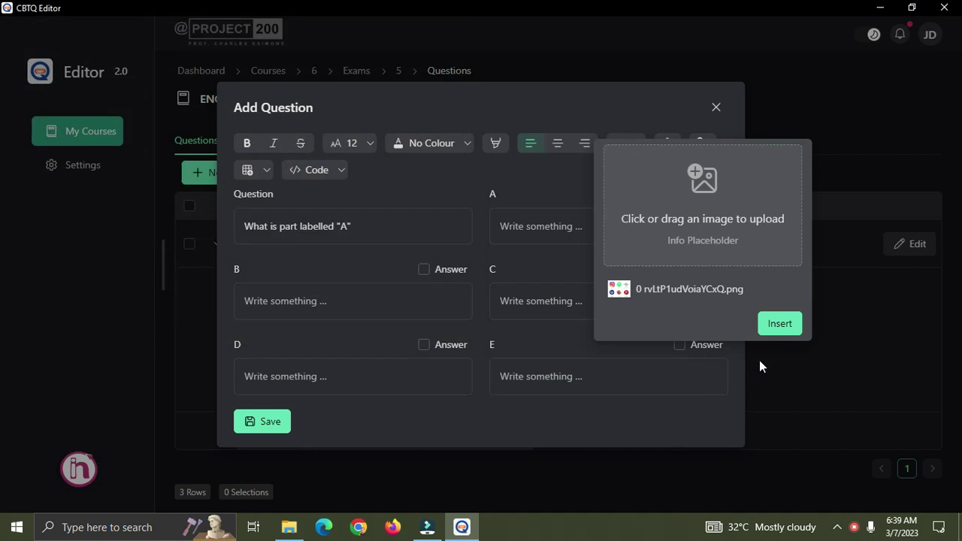
click(779, 325)
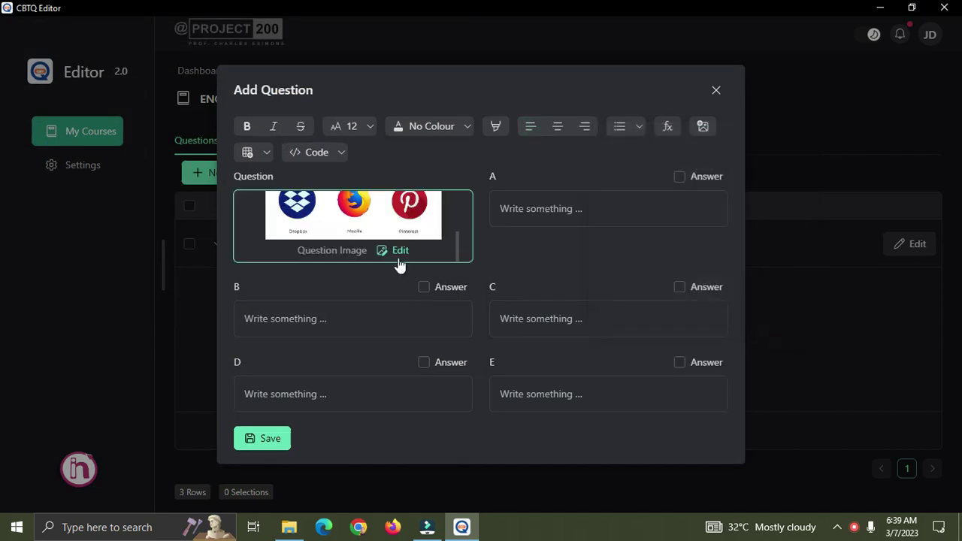
Enter Instagram as option A.
scroll(399, 259, up, 3)
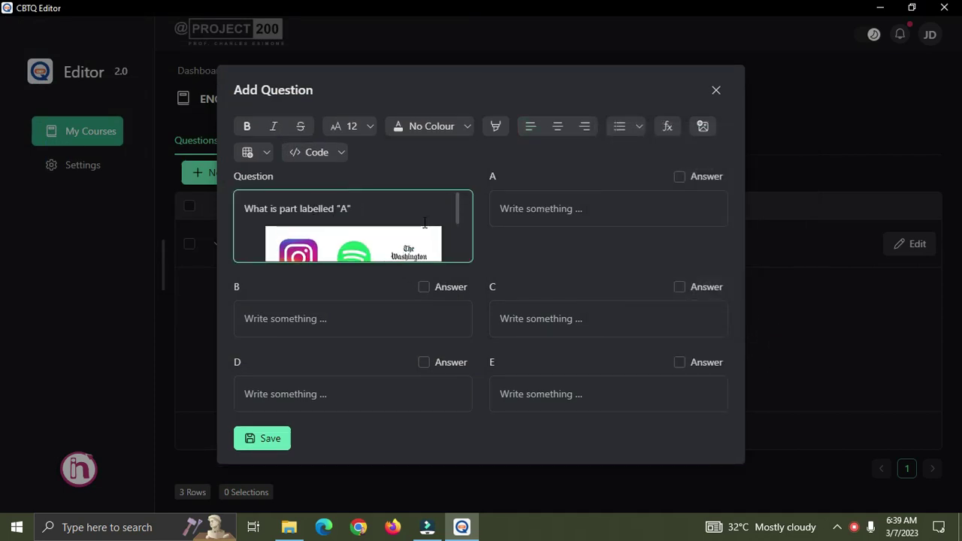
scroll(419, 222, down, 4)
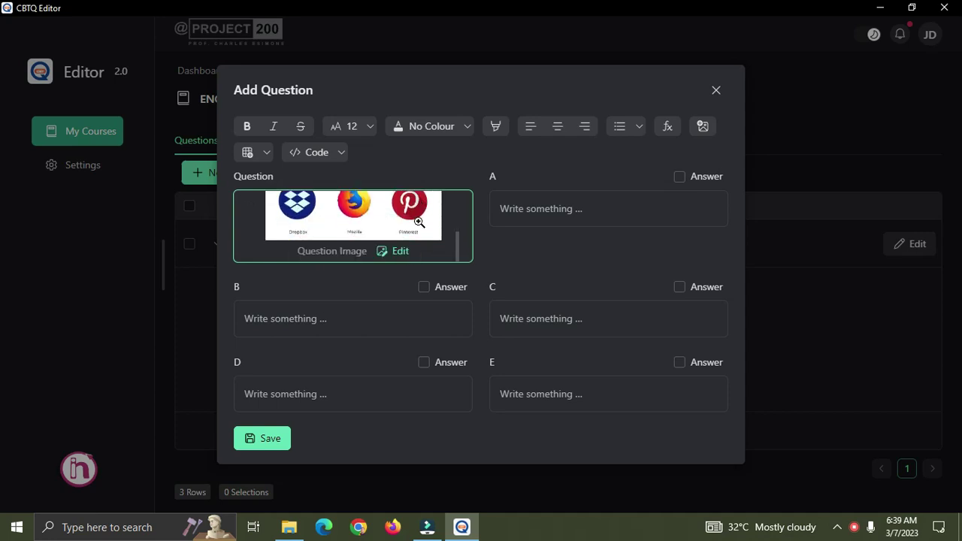
scroll(421, 224, up, 4)
scroll(323, 226, down, 3)
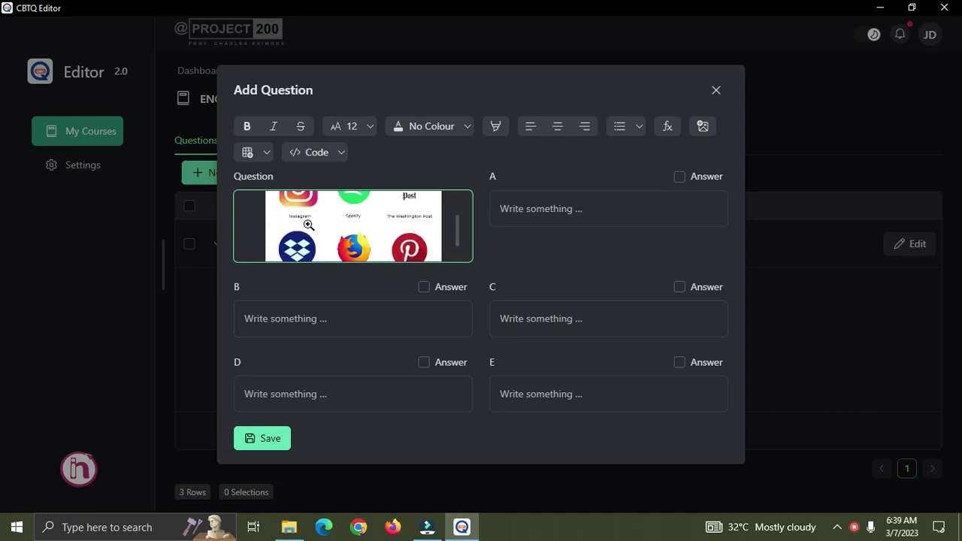
scroll(337, 215, up, 3)
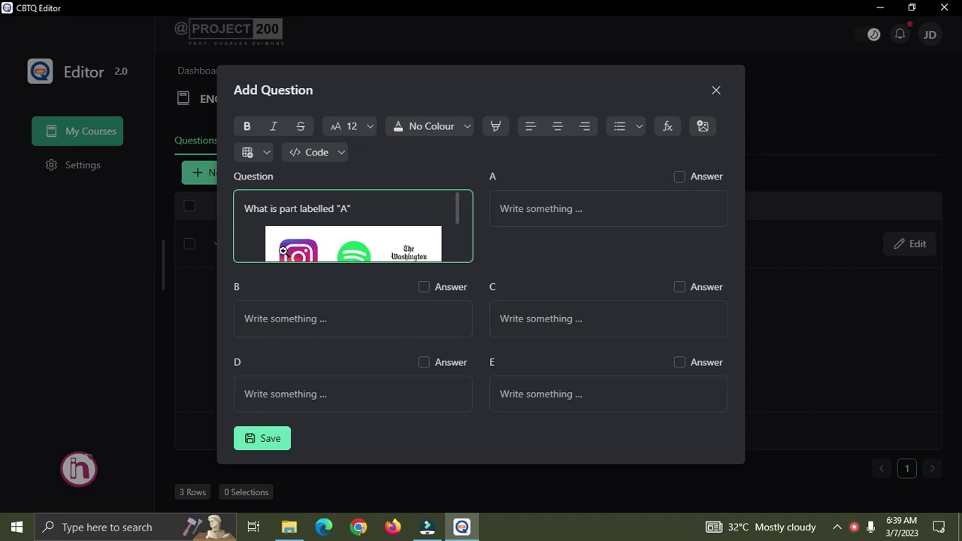
click(547, 206)
text(Instagram)
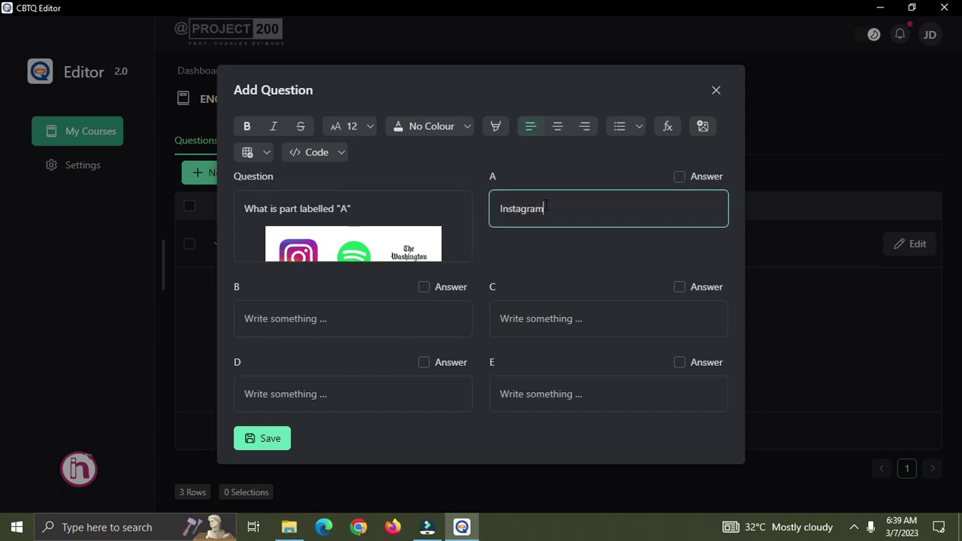
Fill option B with Spotify and option C with Facebook.
scroll(307, 243, down, 2)
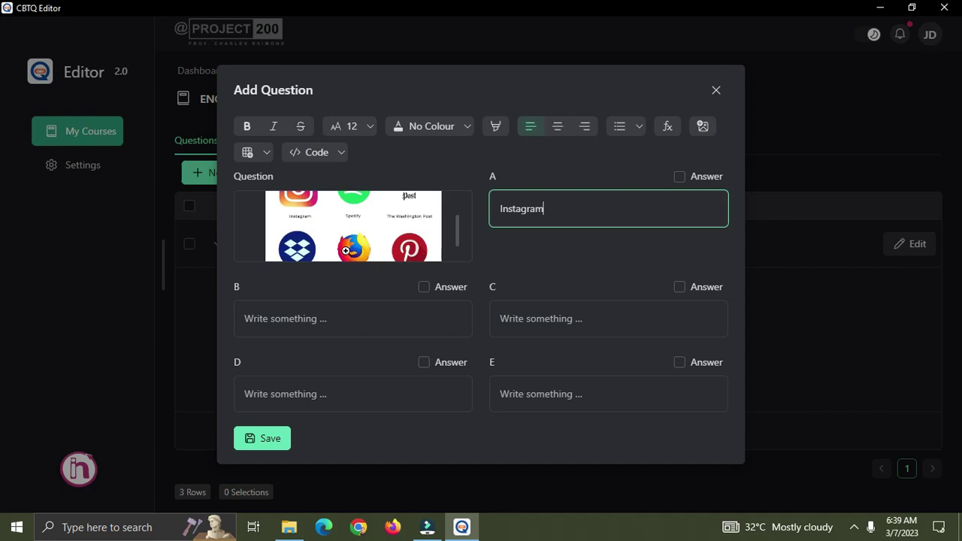
click(338, 318)
text(Spotify)
click(552, 298)
scroll(401, 241, up, 1)
scroll(400, 241, up, 2)
scroll(401, 242, down, 3)
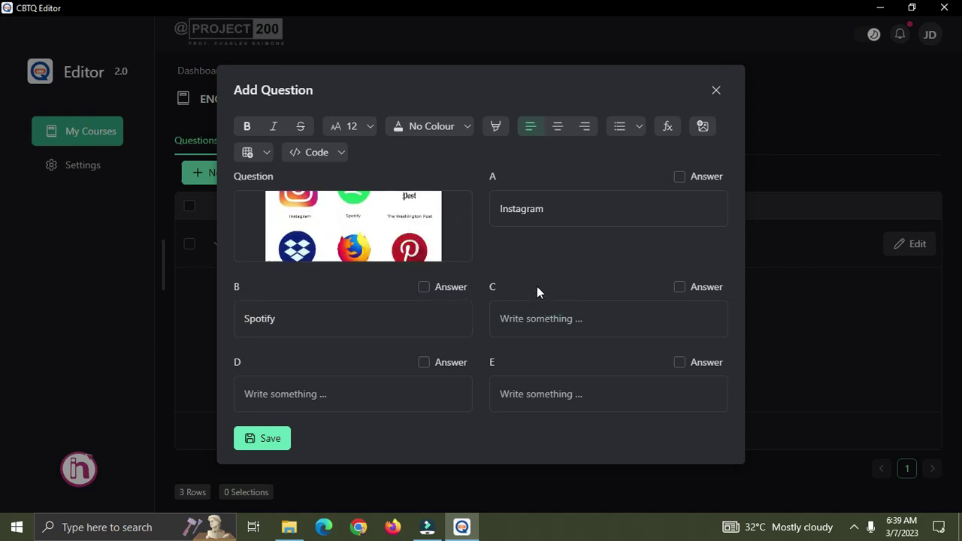
click(535, 323)
text(F)
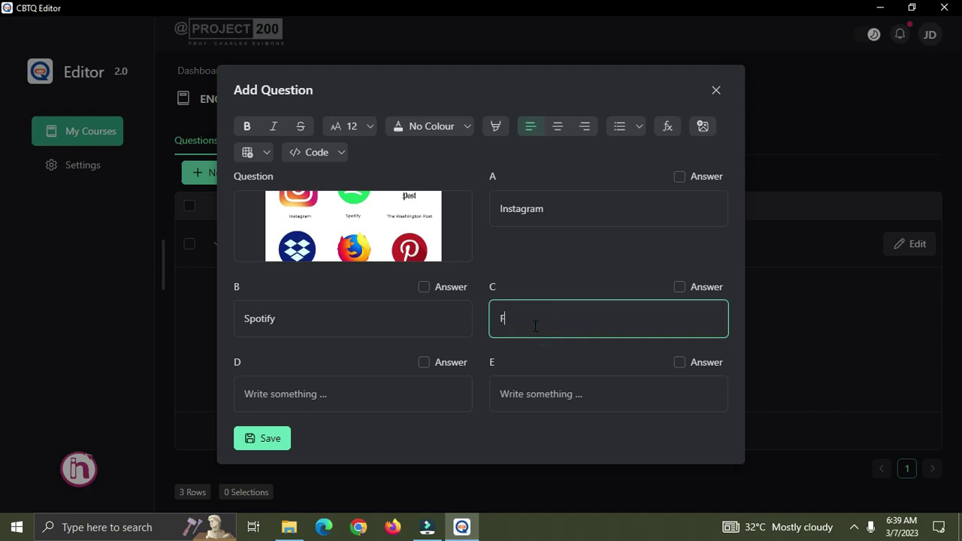
text(acebook)
Fill option D with Firefox and E with Pinterest, and mark A as the correct answer.
click(382, 395)
text(M)
key(BackSpace)
text(Fire)
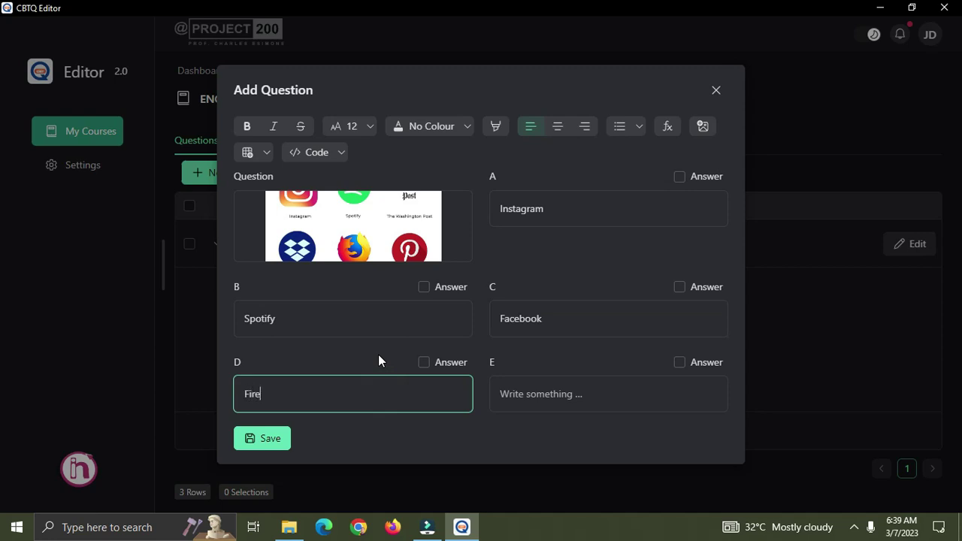
text(fox)
click(534, 382)
text(Pint)
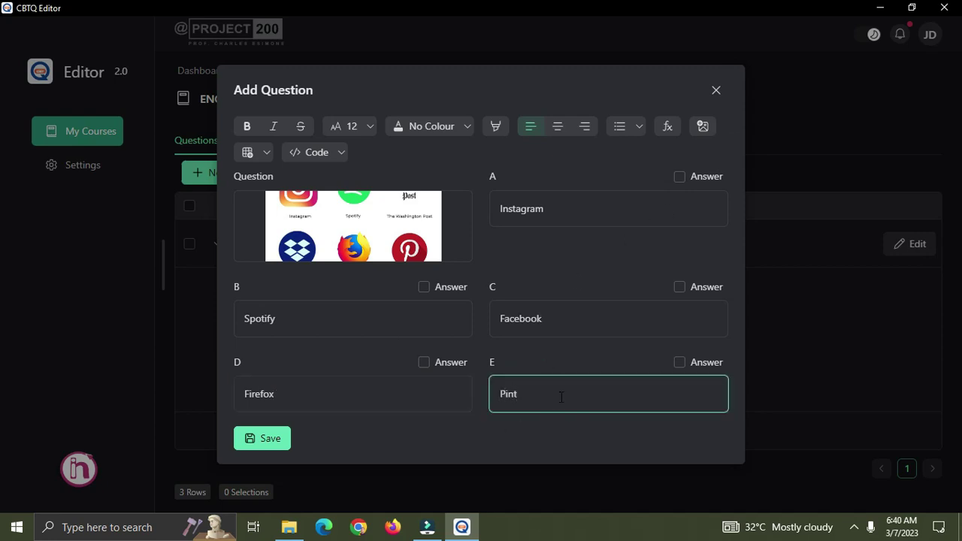
text(erest)
scroll(376, 239, up, 2)
drag(358, 212, 320, 209)
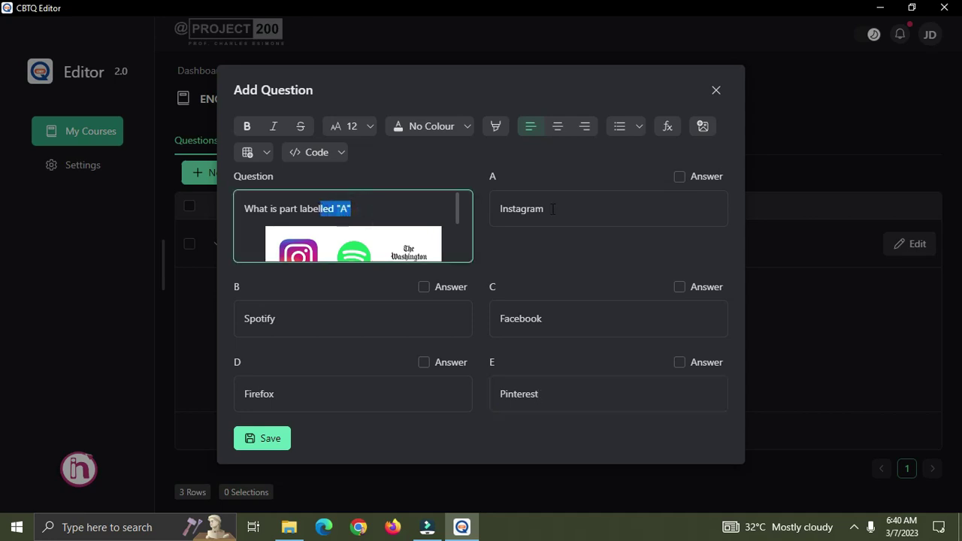
click(681, 179)
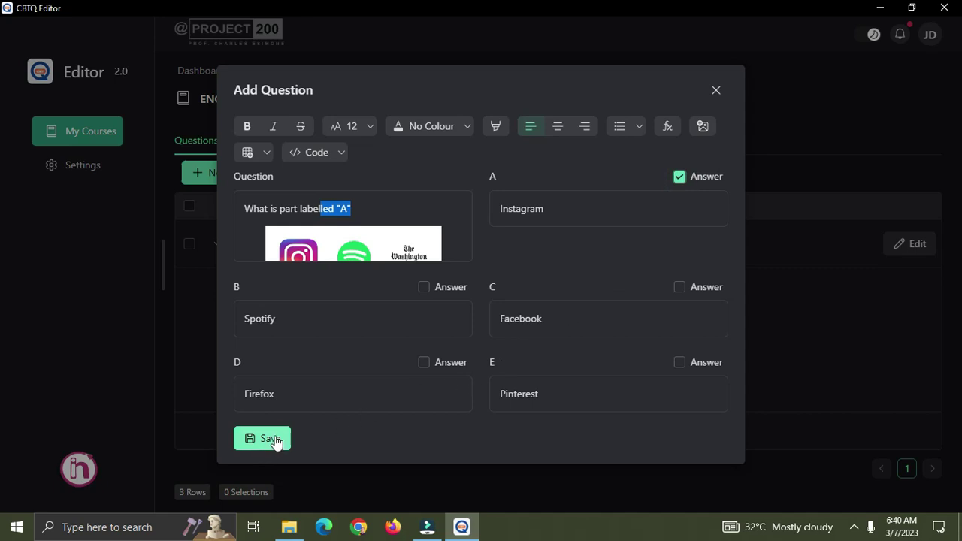
Resize the logos image to 70% in its image settings.
scroll(391, 252, down, 3)
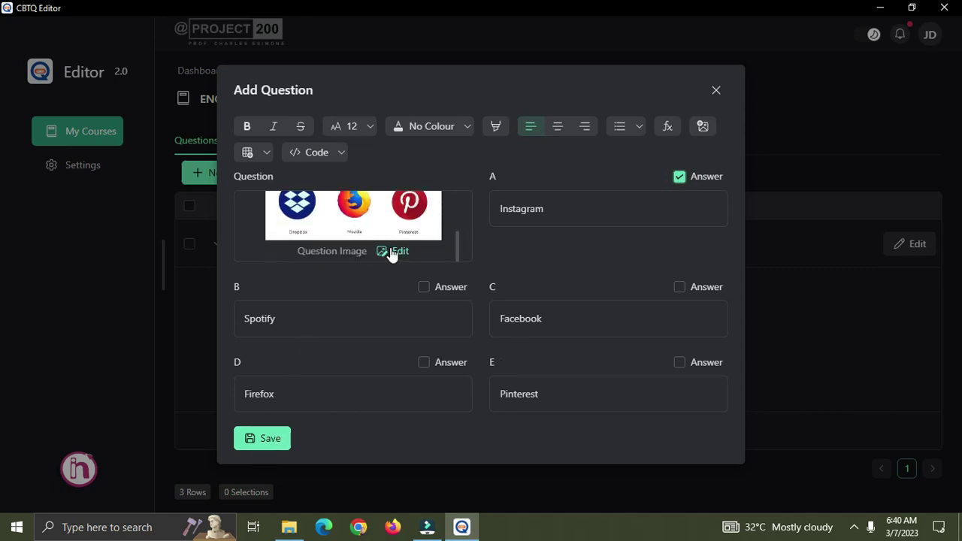
click(400, 252)
drag(404, 253, 442, 255)
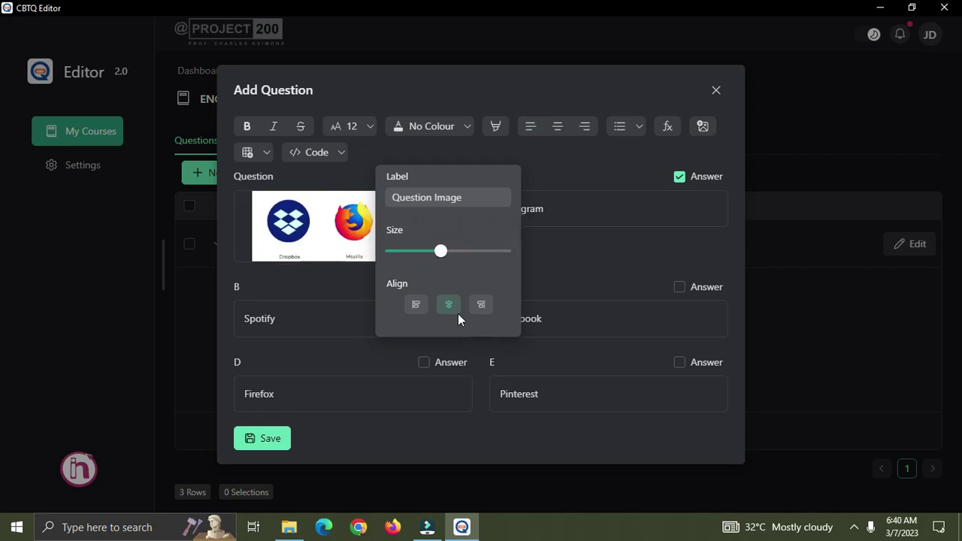
click(566, 282)
Save the 'What is part labelled "A"' question and close the form to return to the list.
click(272, 440)
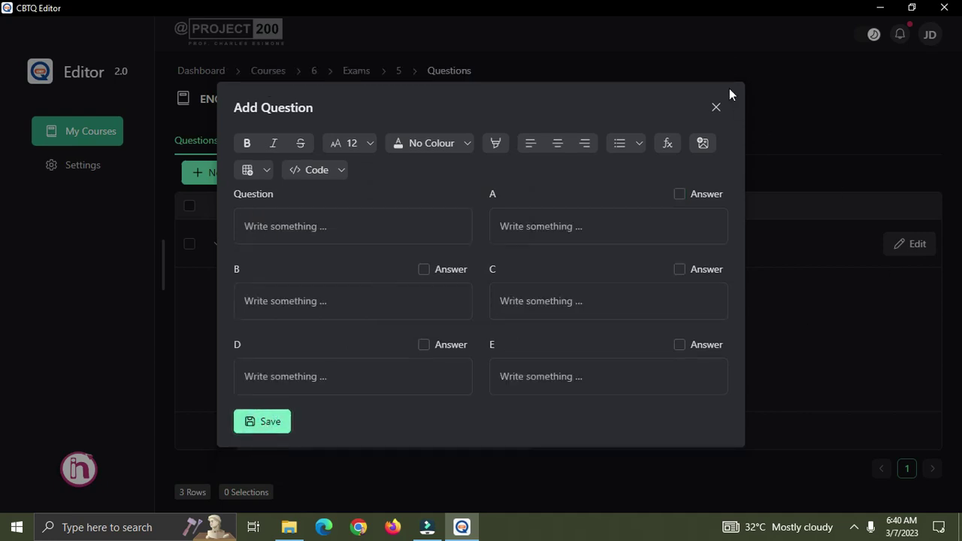
click(716, 109)
scroll(507, 349, down, 10)
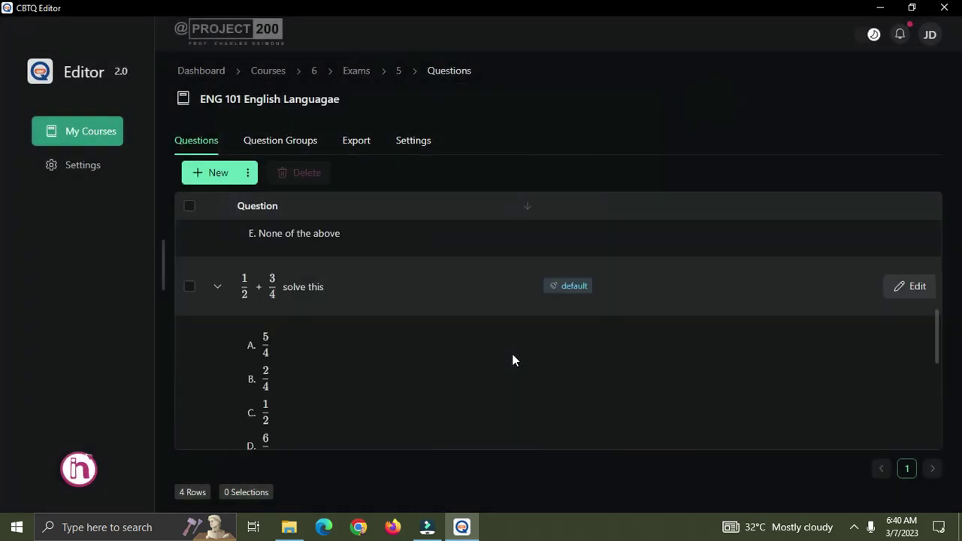
scroll(519, 363, up, 2)
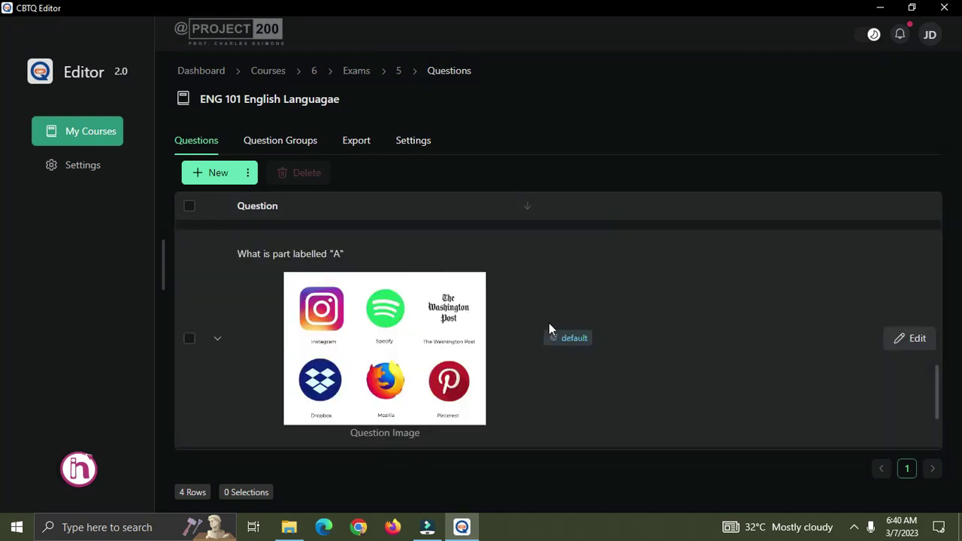
drag(352, 254, 290, 254)
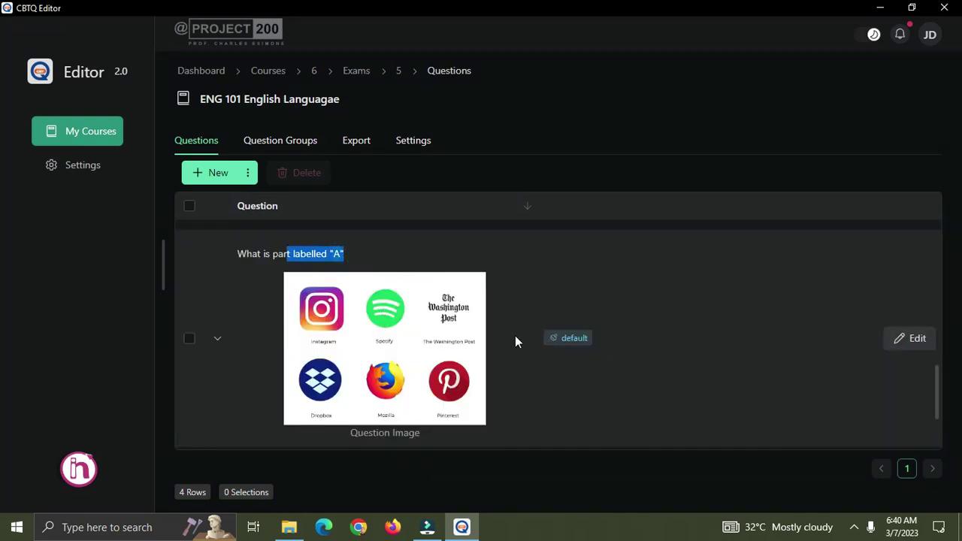
scroll(499, 411, down, 2)
scroll(492, 391, up, 8)
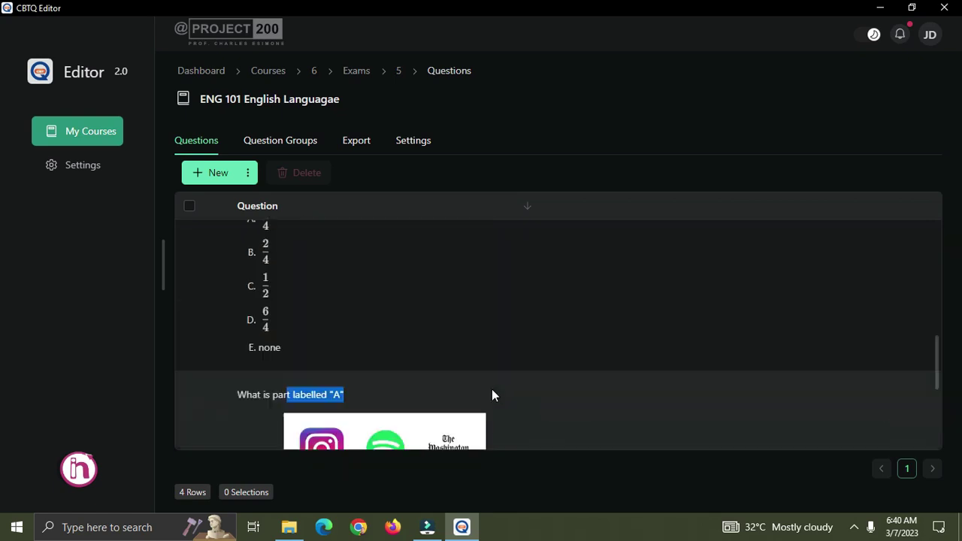
Open a new question form and view the inline code and code block choices.
click(223, 177)
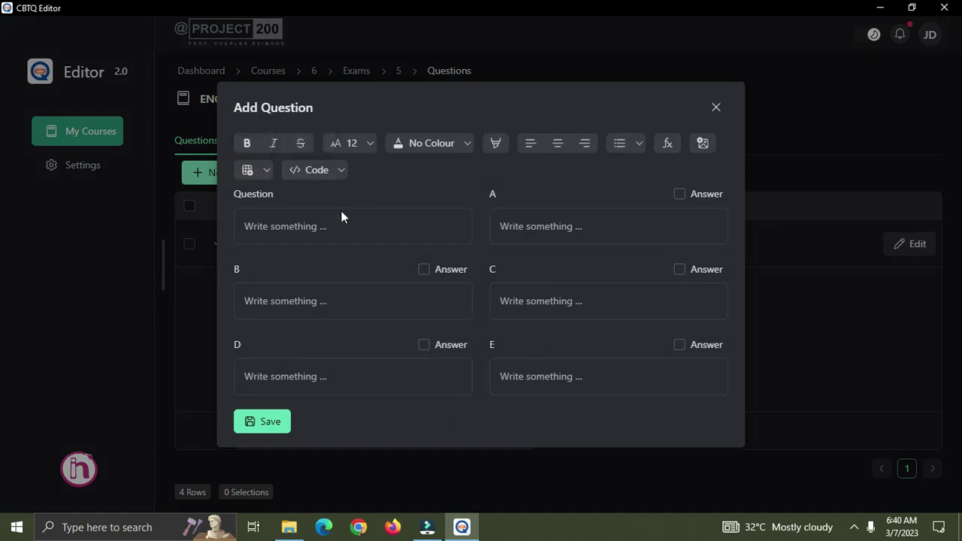
click(318, 224)
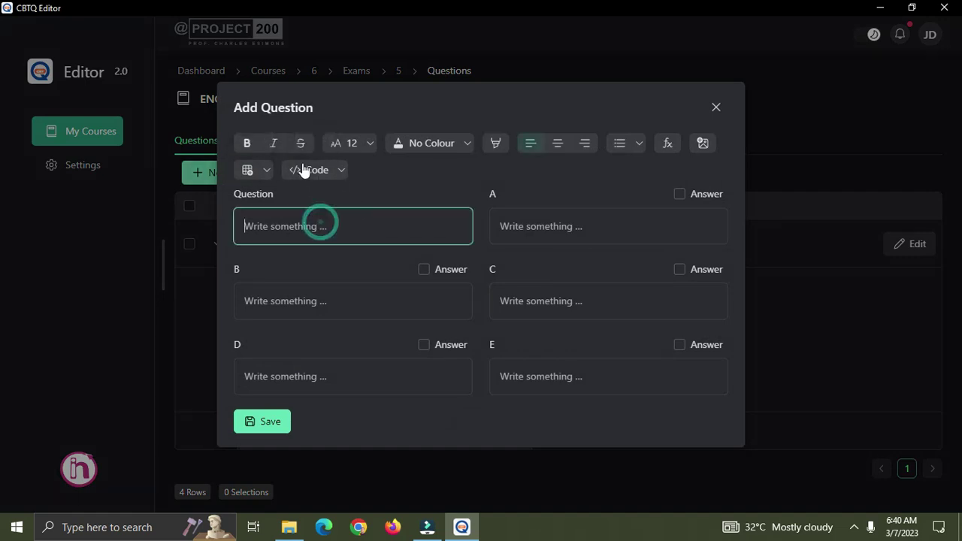
click(318, 173)
click(340, 171)
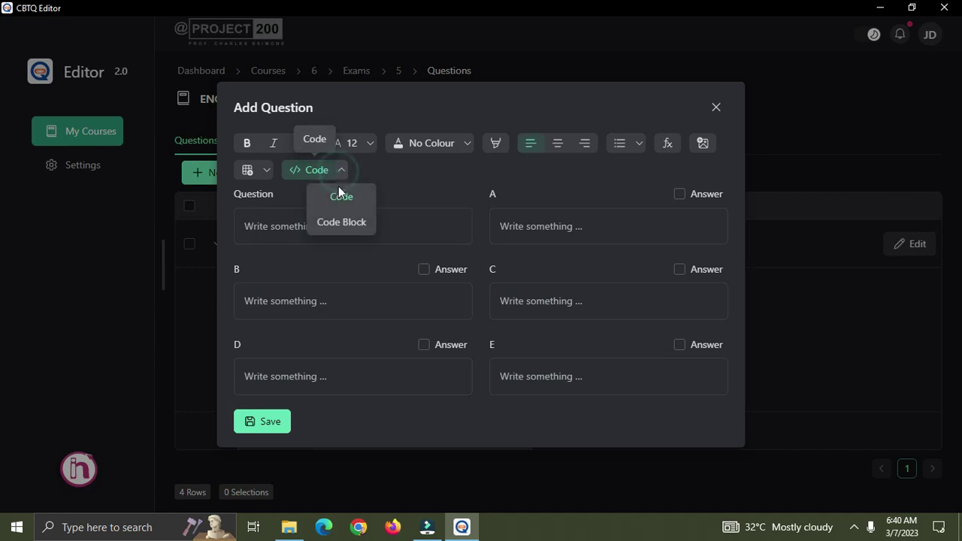
click(267, 228)
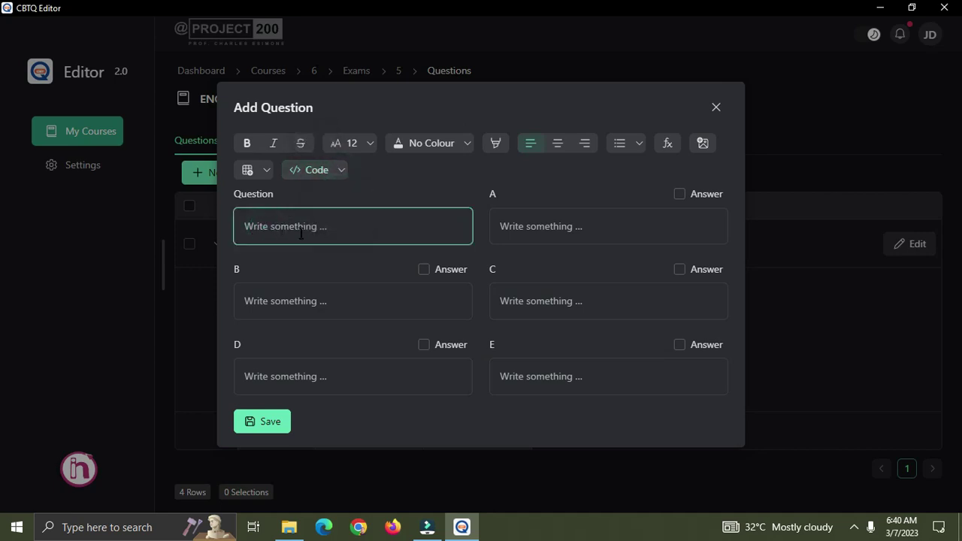
text(vv)
key(BackSpace)
key(BackSpace)
After testing and removing a code block, type 'What is the output of the function?' and add a new line.
click(341, 170)
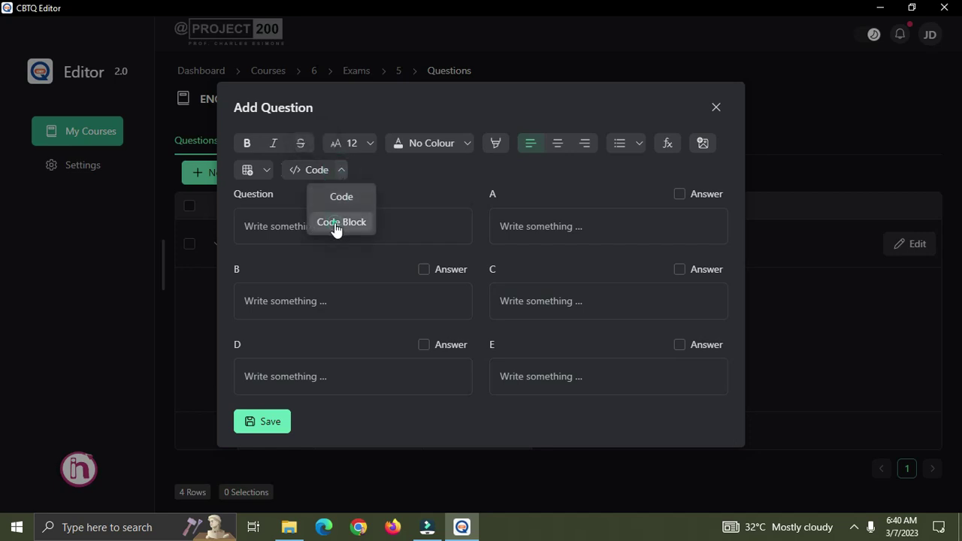
click(336, 224)
text(def)
key(BackSpace)
key(BackSpace)
key(BackSpace)
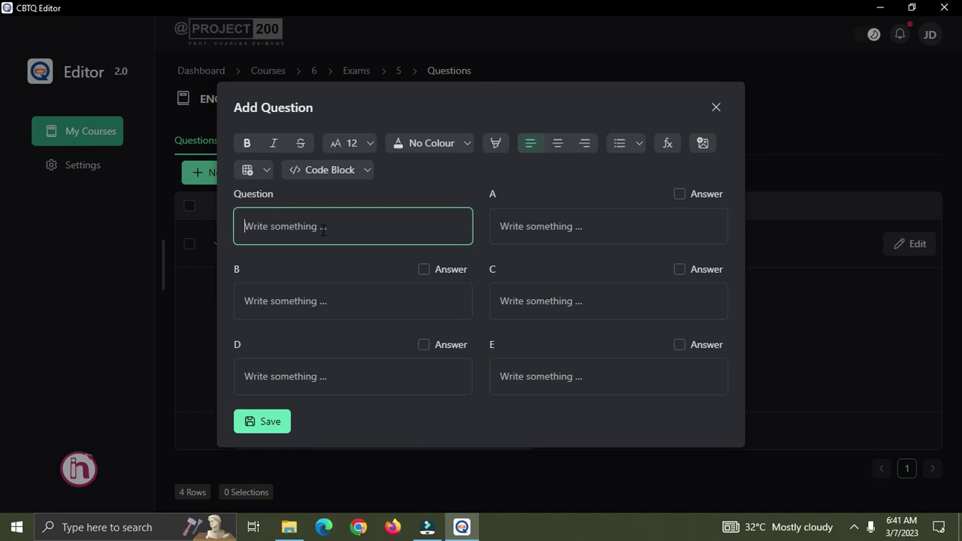
text(What is the output of the function)
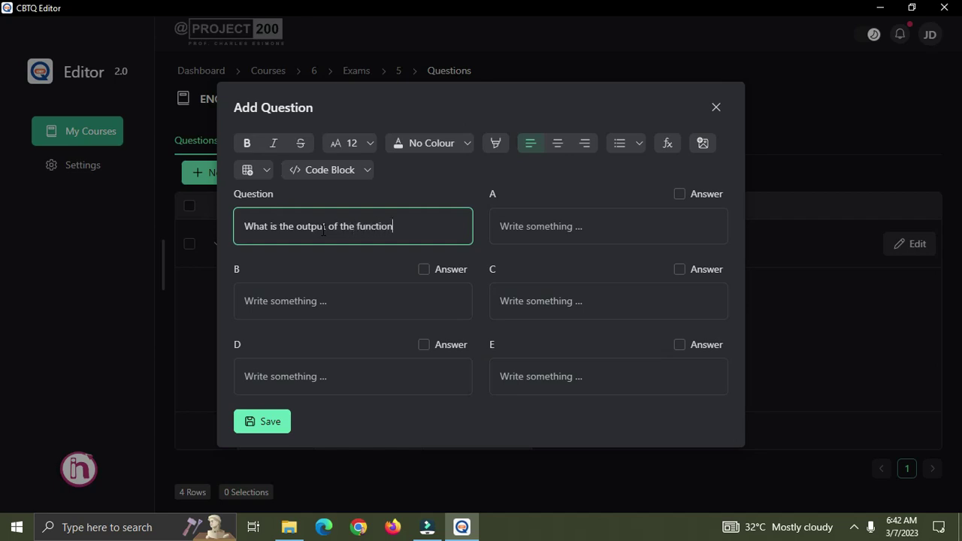
text(?)
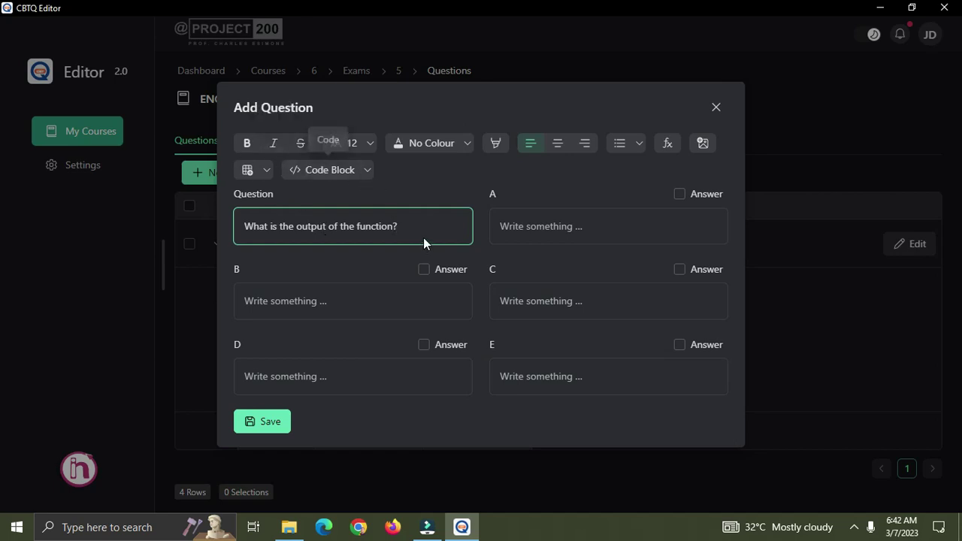
key(Return)
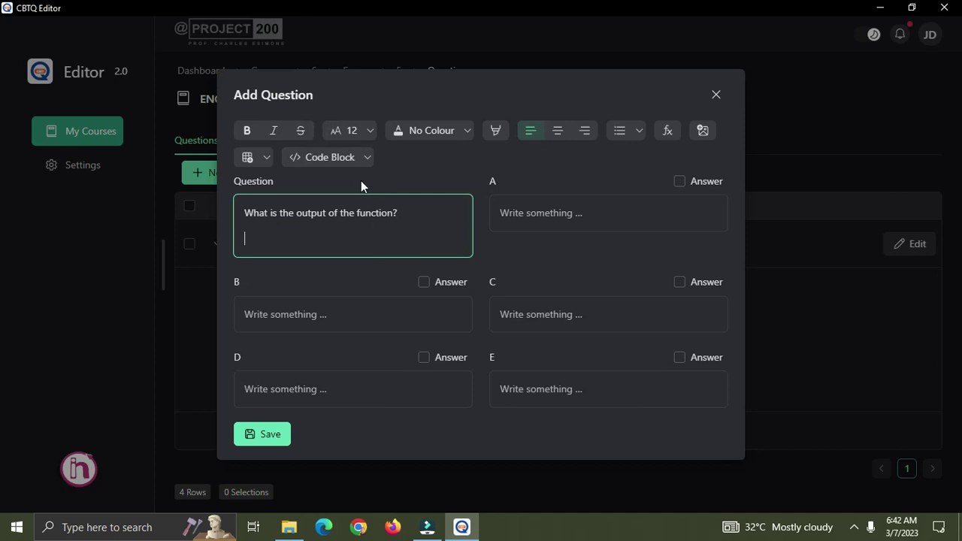
Insert a code block holding def add(a,b,c) returning a + b + c and the call add(3,4,5).
click(367, 158)
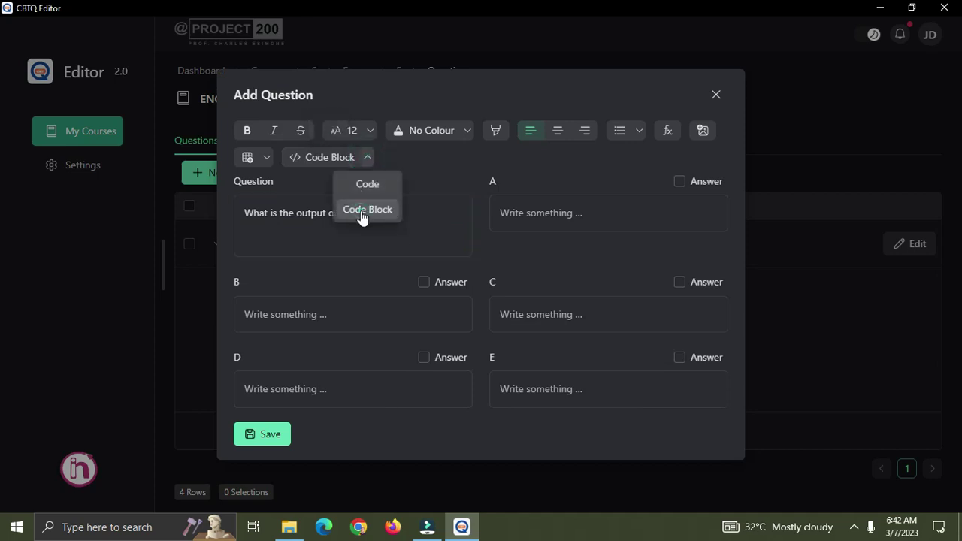
click(362, 213)
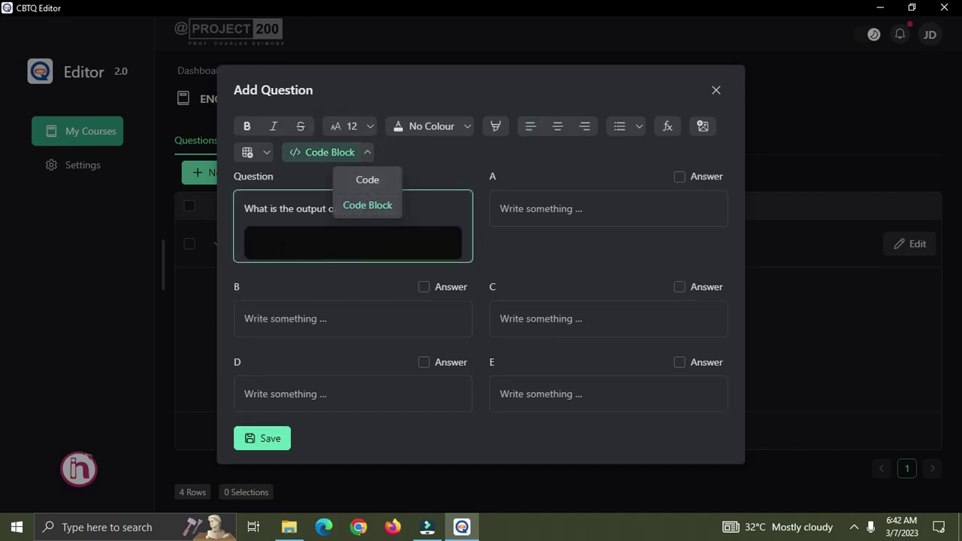
text(def add(a,b,c()
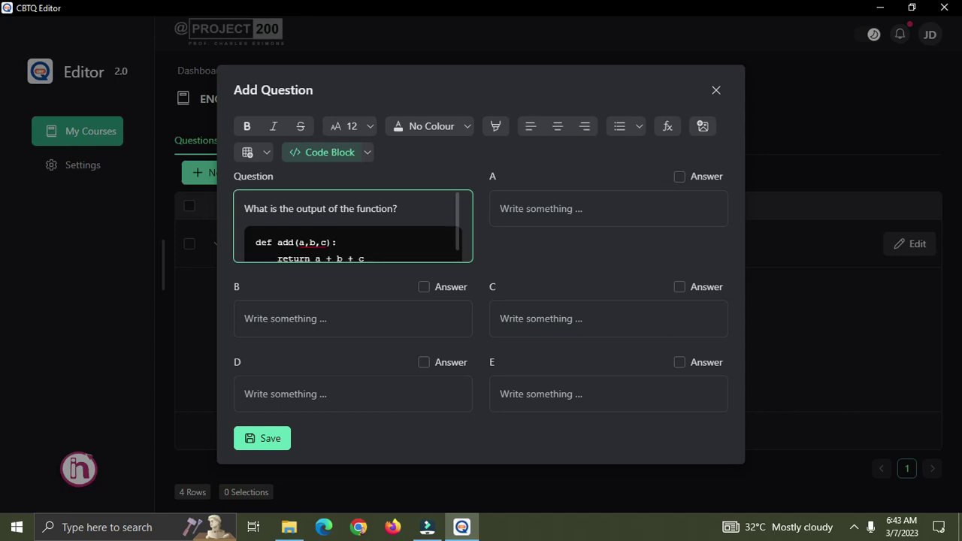
scroll(336, 236, down, 1)
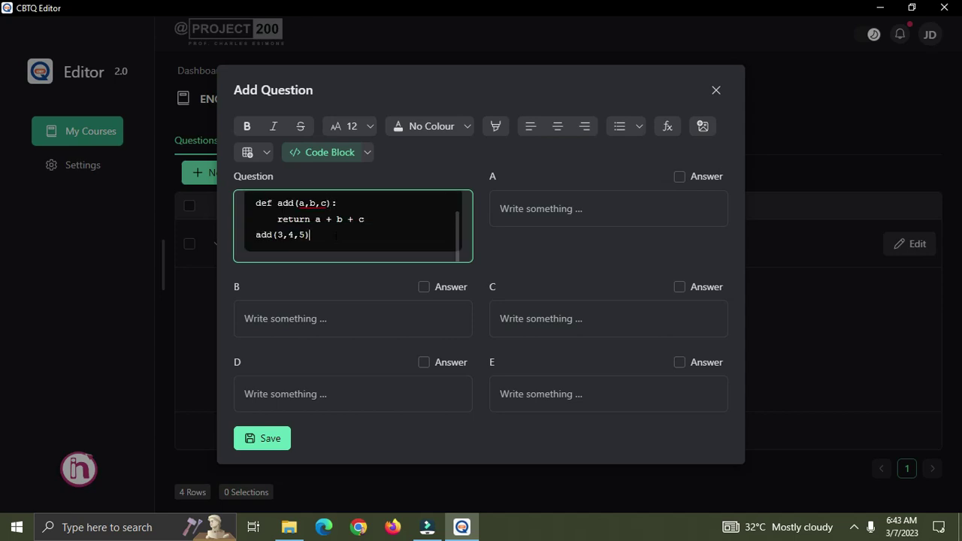
scroll(336, 235, up, 1)
scroll(326, 235, down, 1)
scroll(356, 219, up, 1)
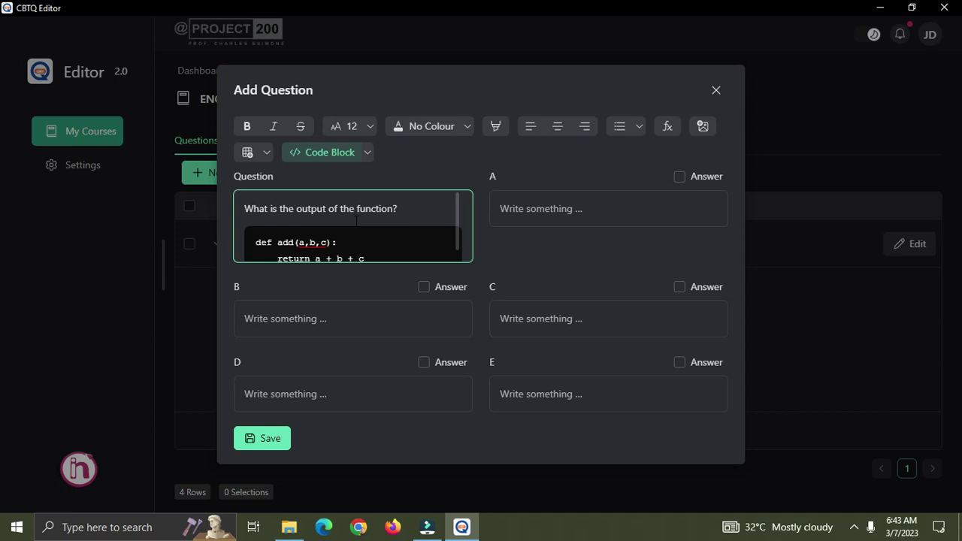
scroll(356, 222, down, 1)
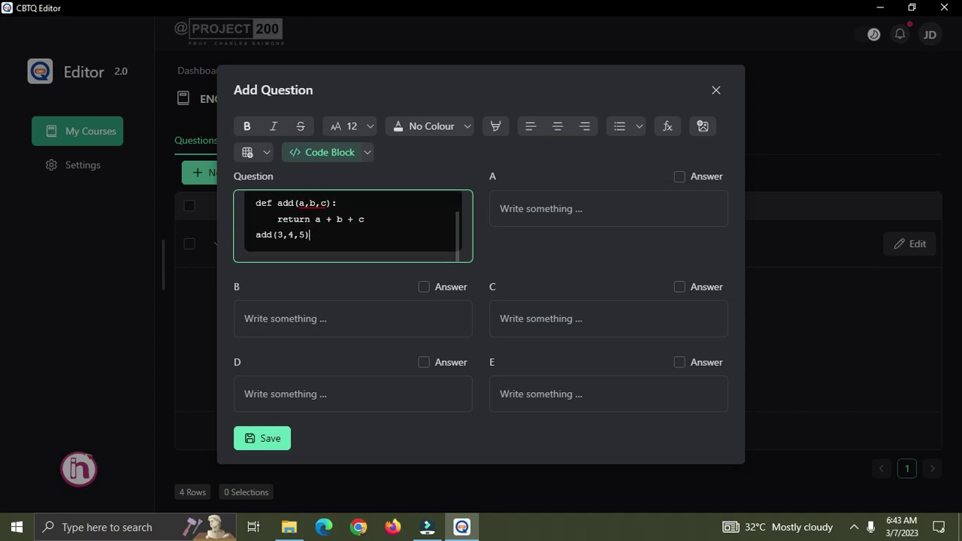
scroll(340, 226, up, 1)
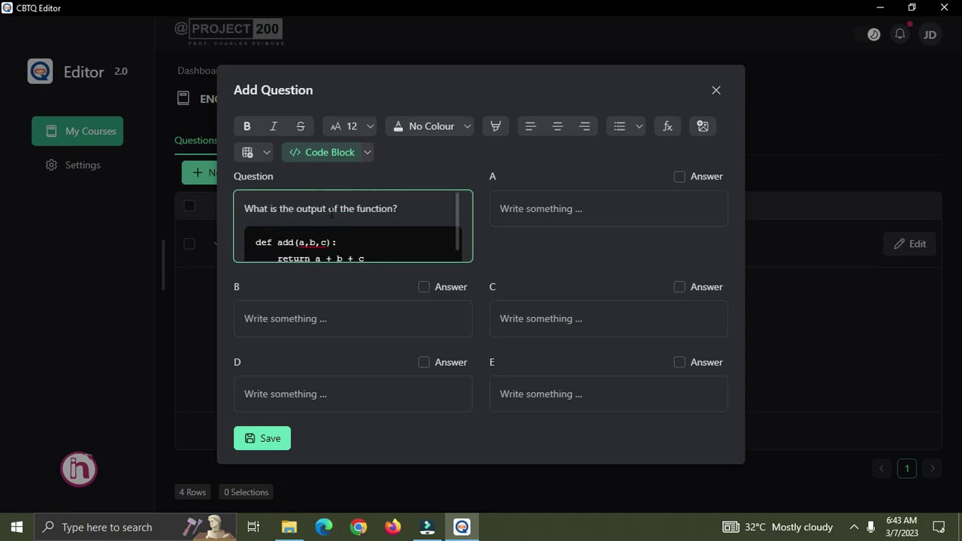
scroll(335, 215, down, 1)
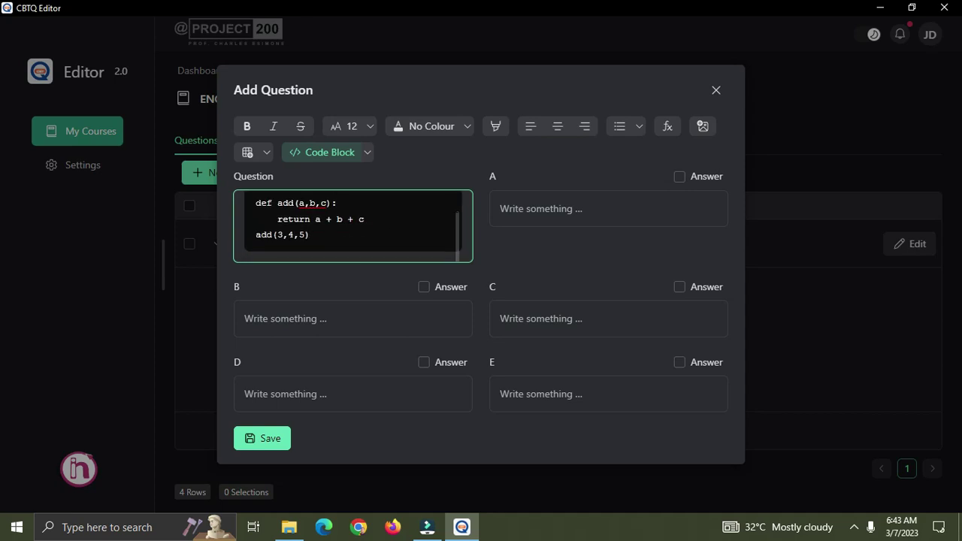
Add a blank line between the question text and the code block, keeping the code formatting.
drag(309, 235, 257, 210)
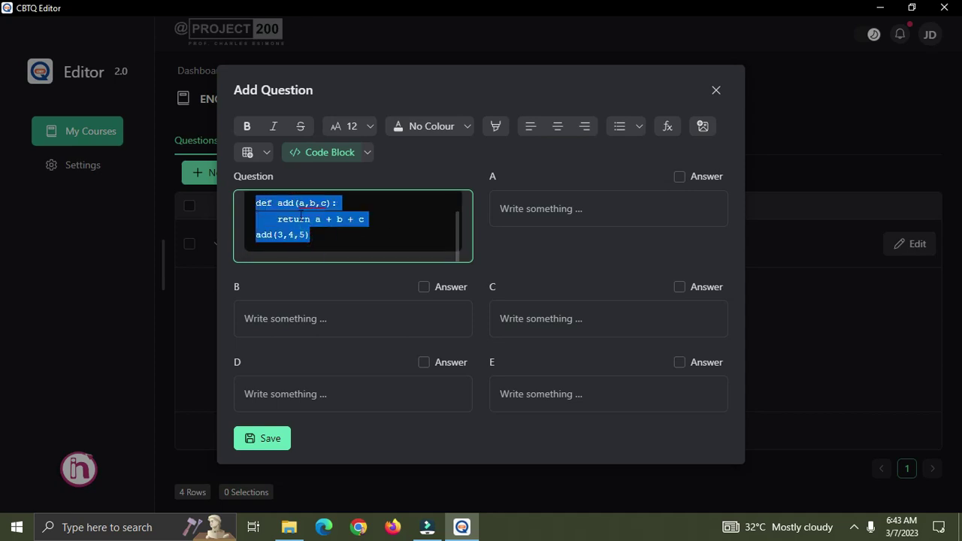
scroll(304, 217, up, 1)
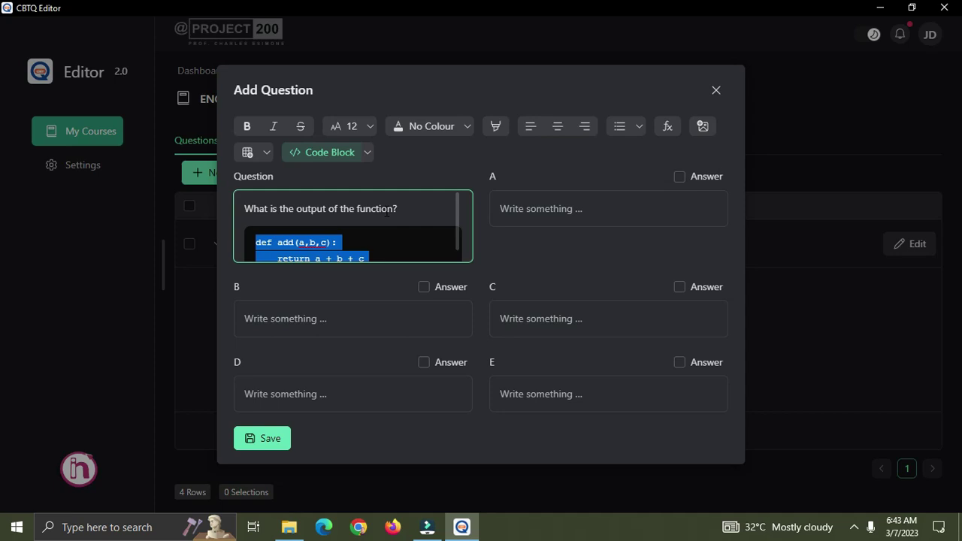
click(399, 211)
key(ctrl+shift+Left)
key(ctrl+shift+Left)
key(ctrl+shift+Left)
key(ctrl+shift+Left)
click(417, 217)
click(413, 214)
key(Return)
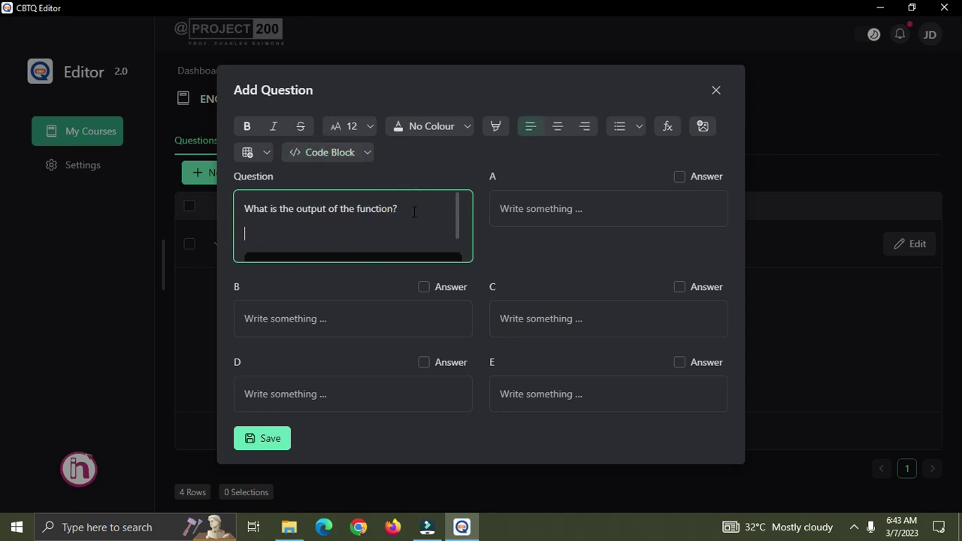
click(366, 153)
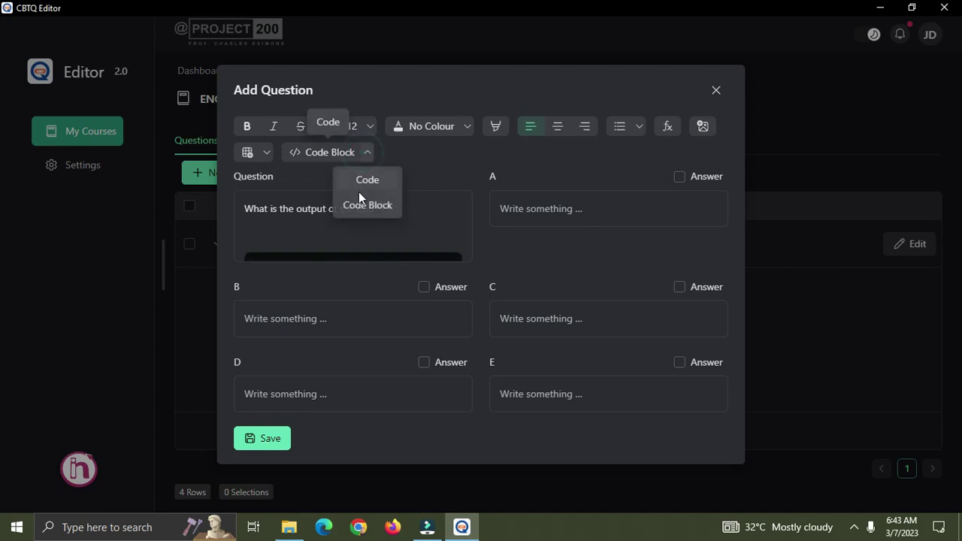
click(376, 208)
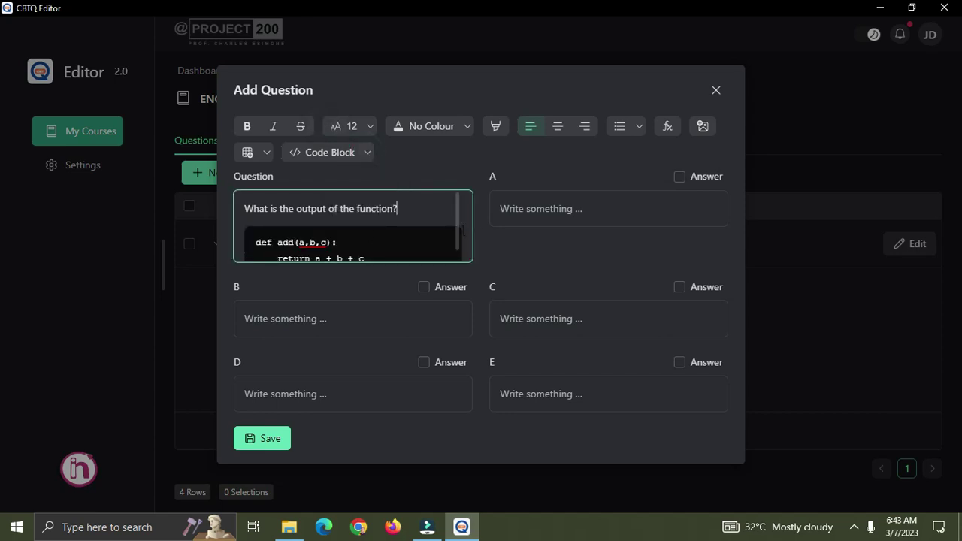
click(514, 216)
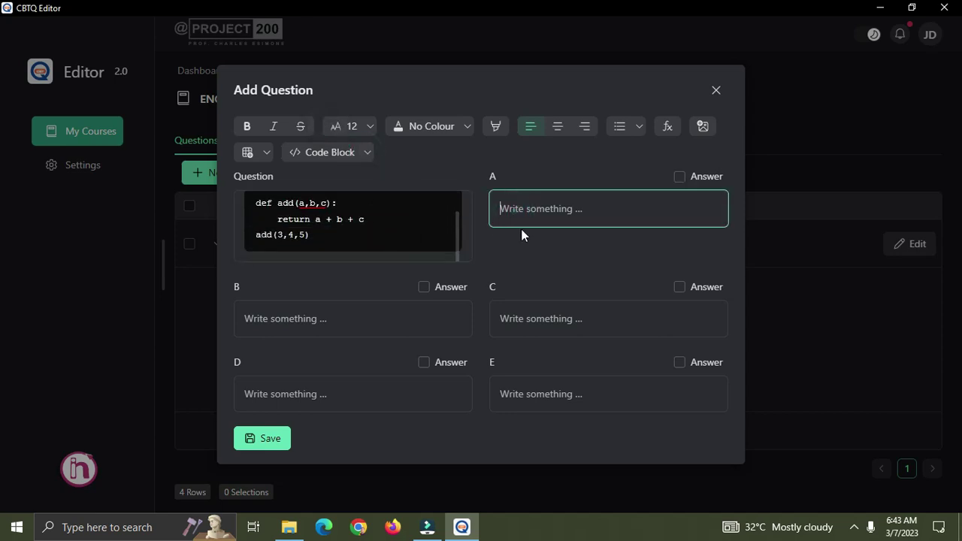
Fill in options A–E as 12, 9, 10, 8 and 7.
text(12)
click(520, 330)
text(10)
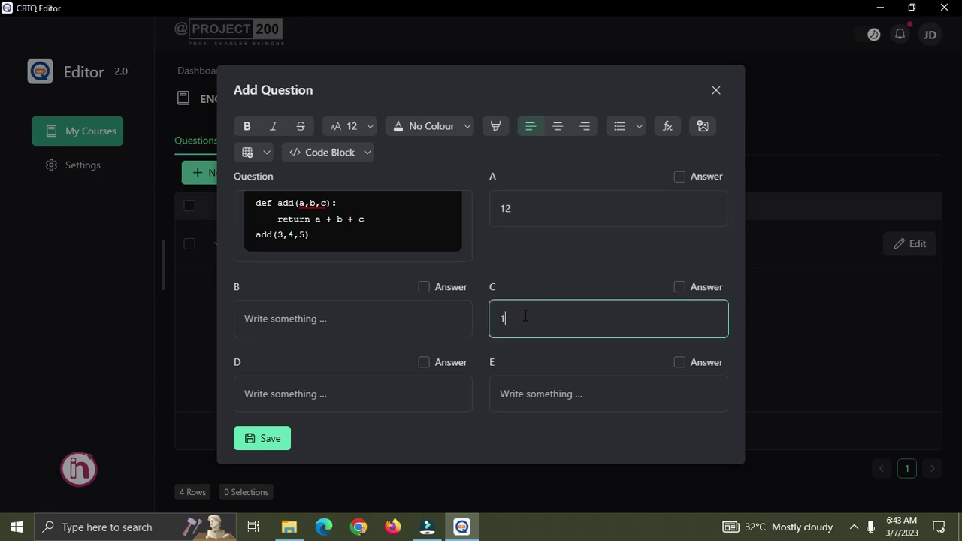
click(396, 321)
text(9)
click(387, 400)
text(8)
click(584, 396)
text(7)
Mark option A (12) as correct, save the question and close the dialog.
click(679, 177)
click(253, 444)
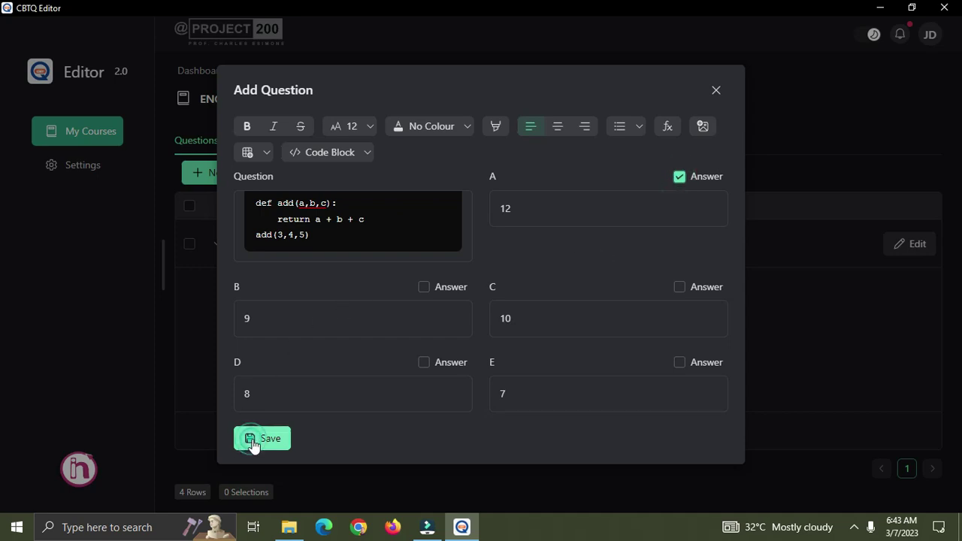
click(794, 308)
Look over the saved add(3,4,5) code question in the Questions list, then go to Question Groups.
scroll(715, 329, down, 10)
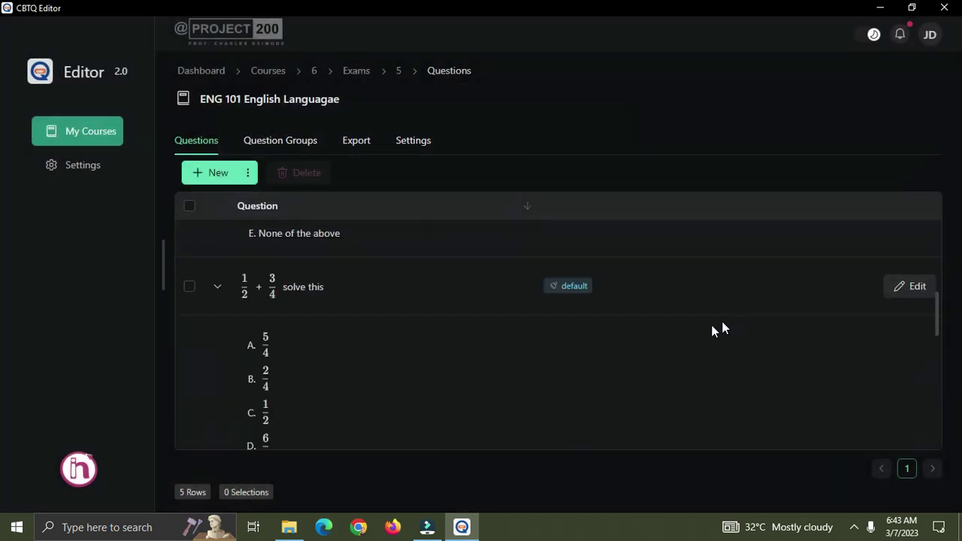
scroll(421, 376, up, 1)
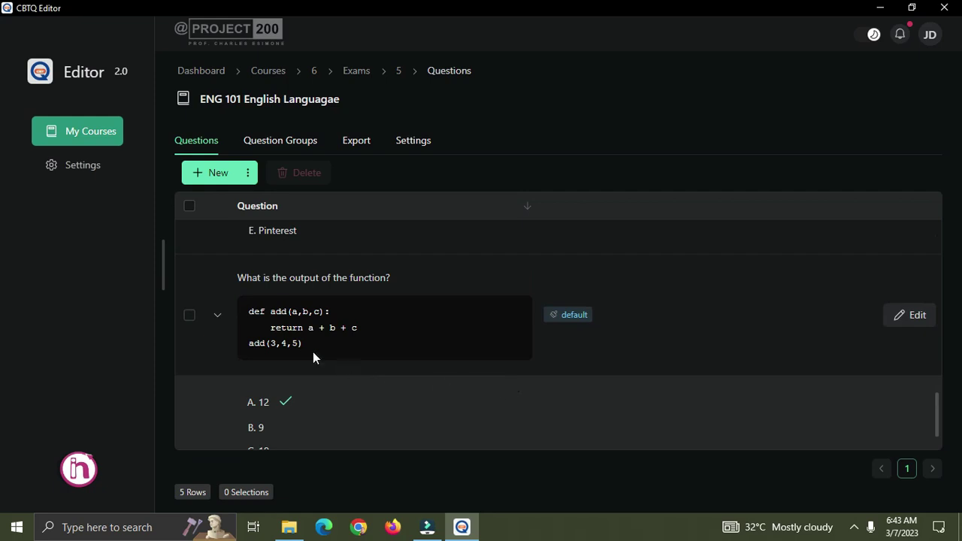
scroll(312, 345, up, 1)
scroll(312, 346, down, 1)
click(309, 343)
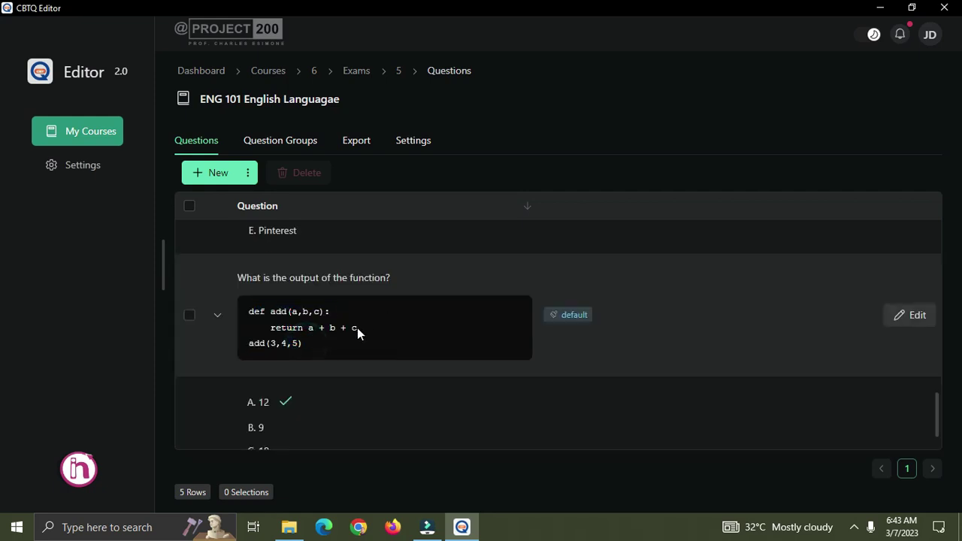
drag(404, 279, 255, 292)
scroll(350, 335, down, 1)
scroll(347, 340, up, 10)
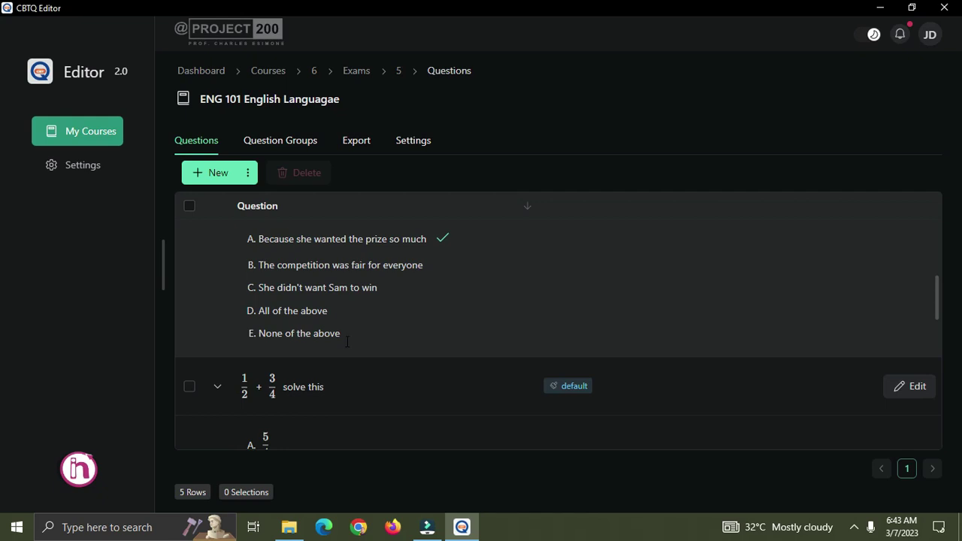
scroll(346, 341, up, 5)
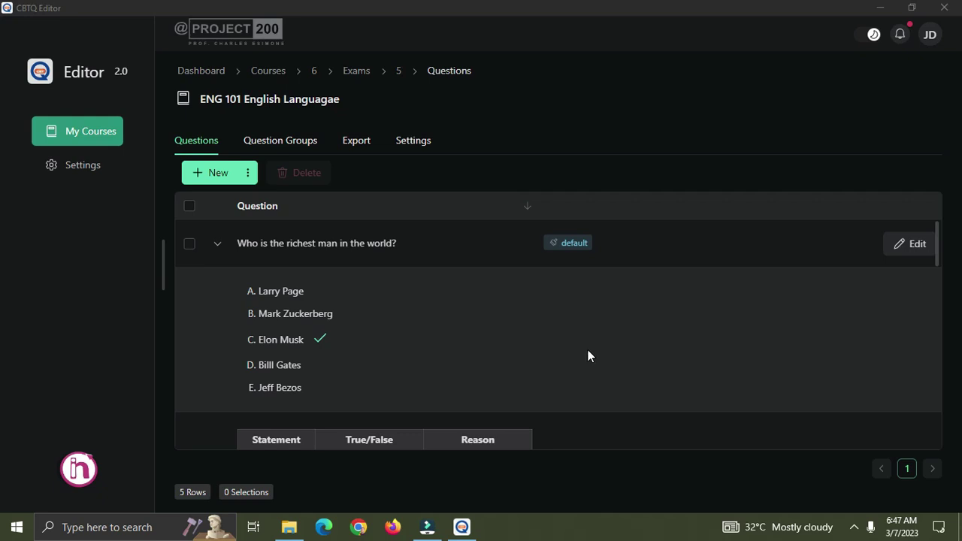
click(273, 143)
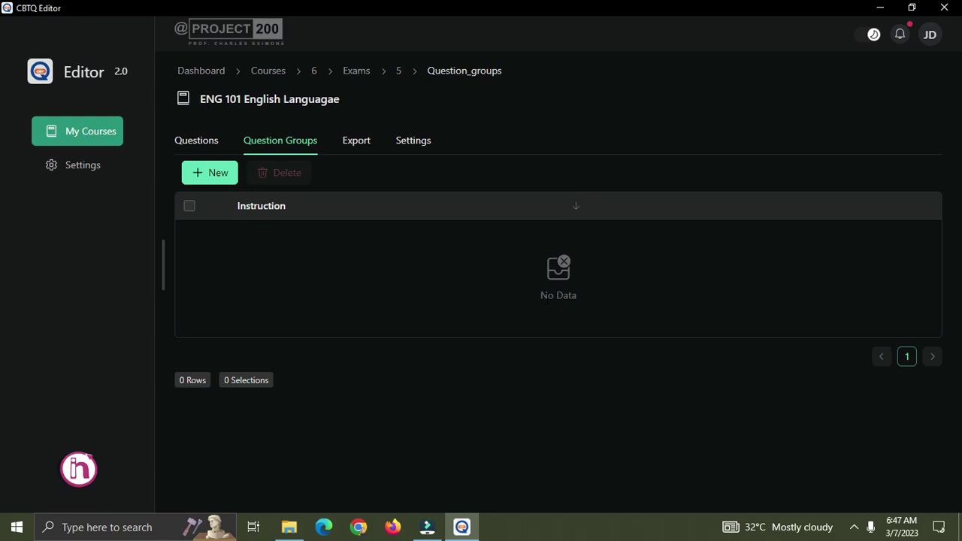
Create a new question group and insert a blank three-column table into its Instruction box.
click(212, 175)
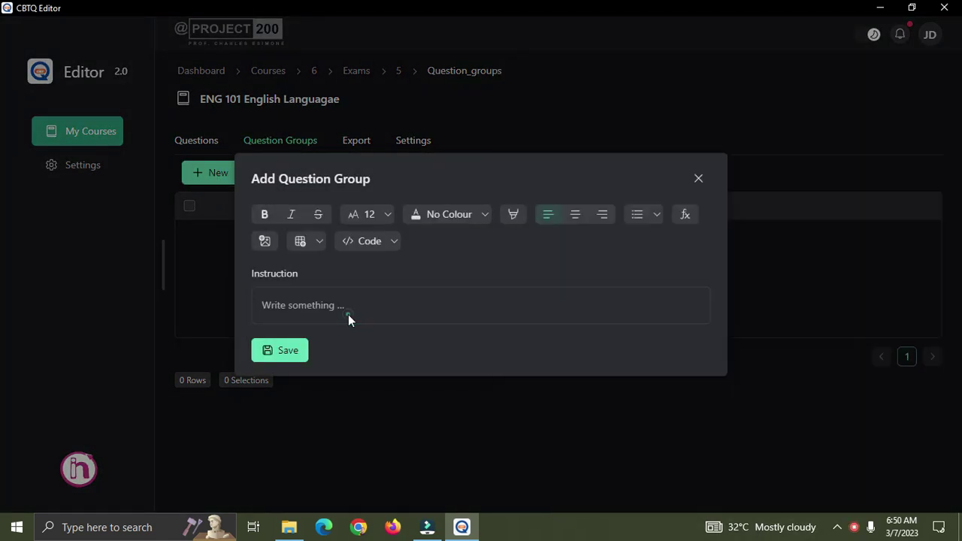
click(350, 311)
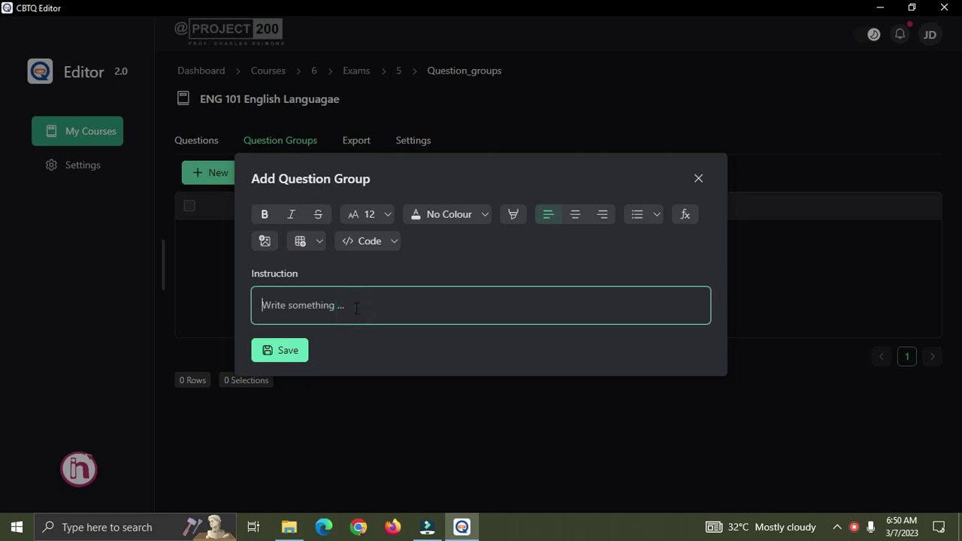
click(319, 242)
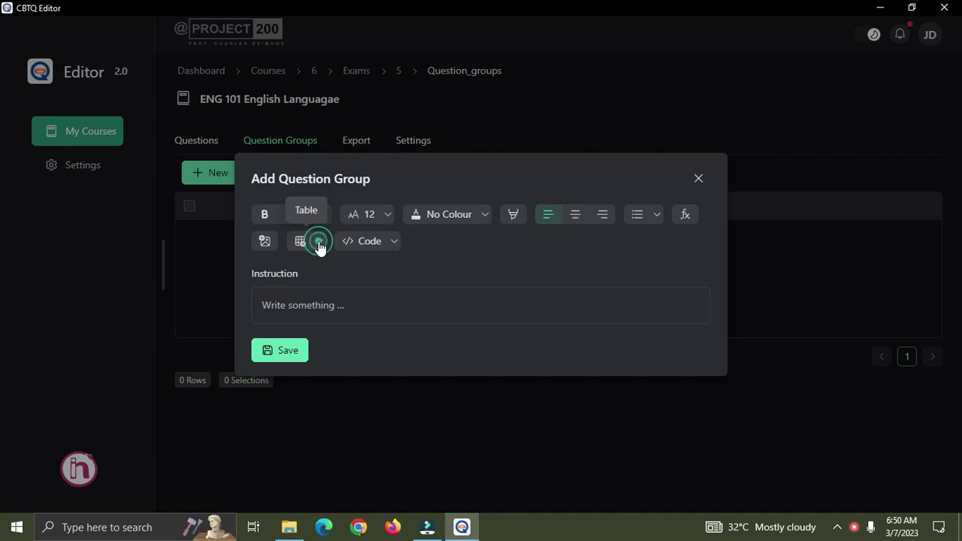
click(264, 270)
click(499, 309)
Delete one table row, put an x formula in the first cell, and label row two Frequency.
click(338, 287)
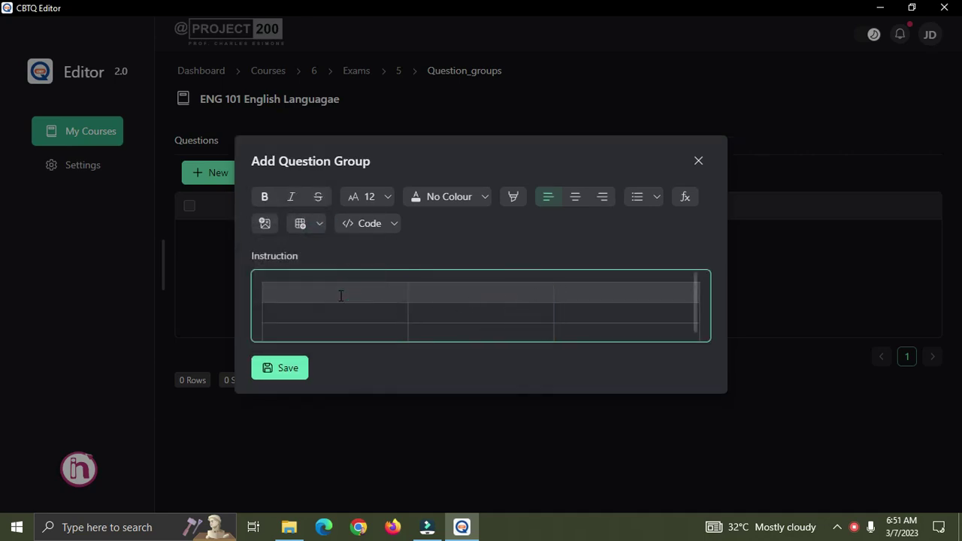
click(351, 296)
click(319, 223)
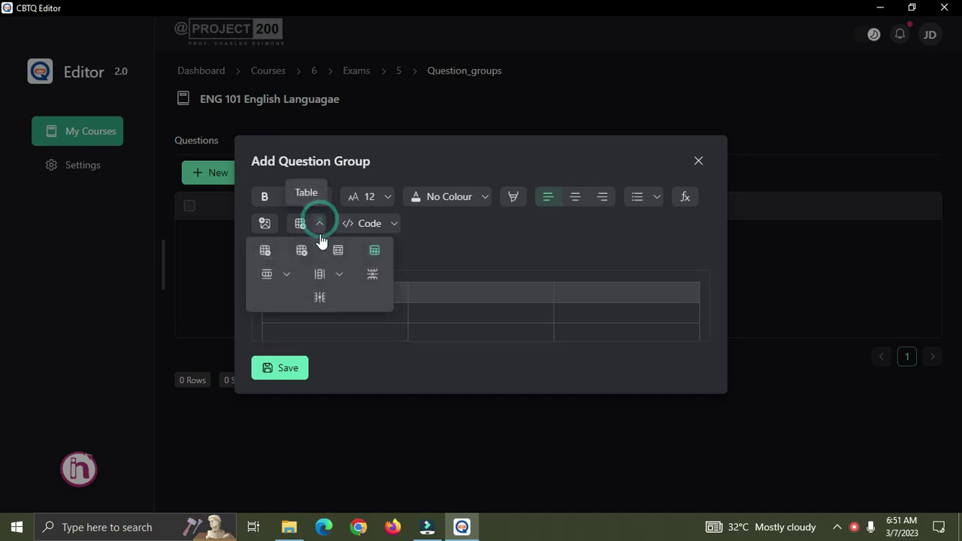
click(372, 273)
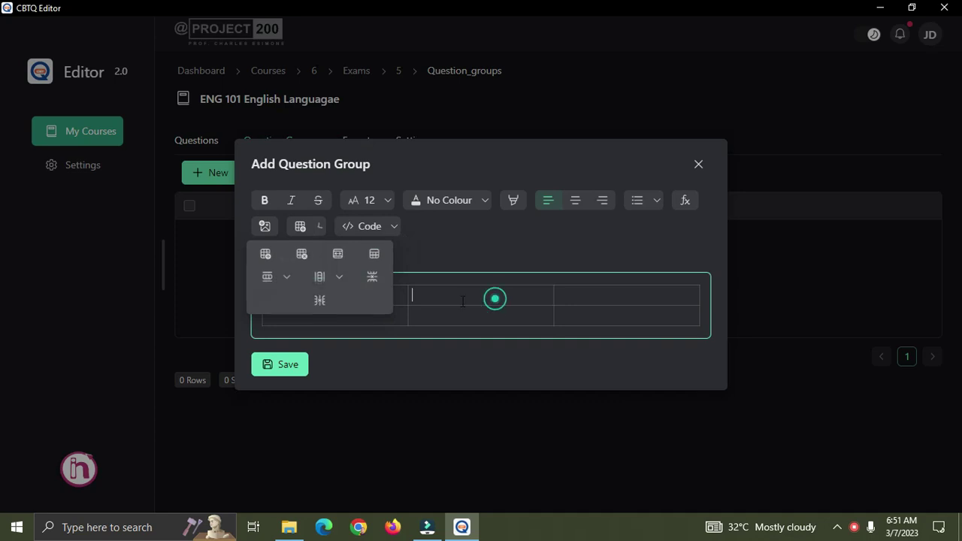
click(349, 295)
text(fx)
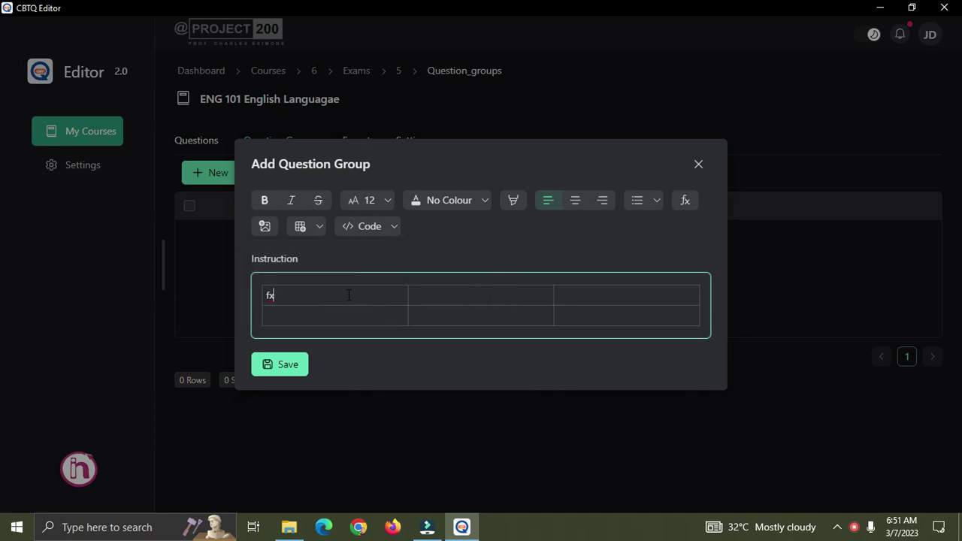
drag(346, 295, 231, 286)
key(BackSpace)
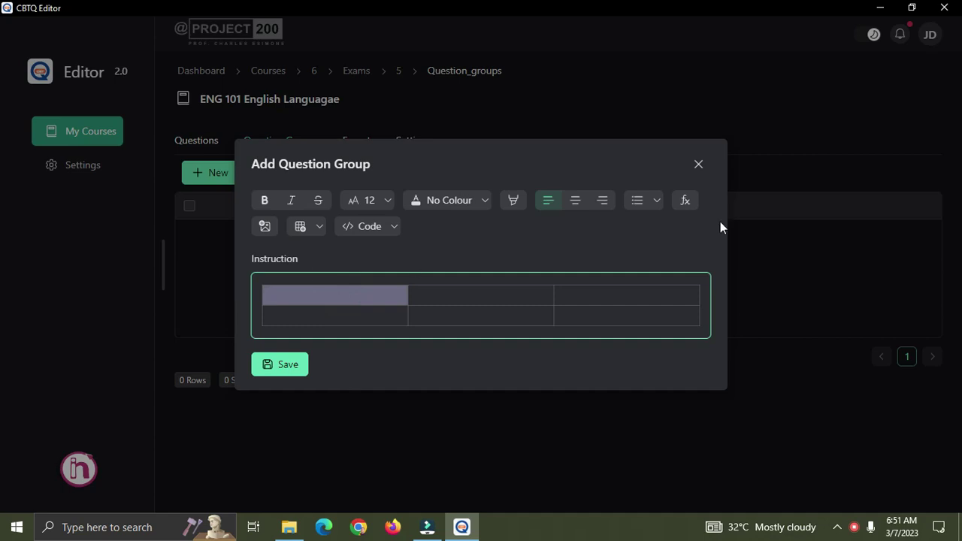
click(686, 200)
click(274, 295)
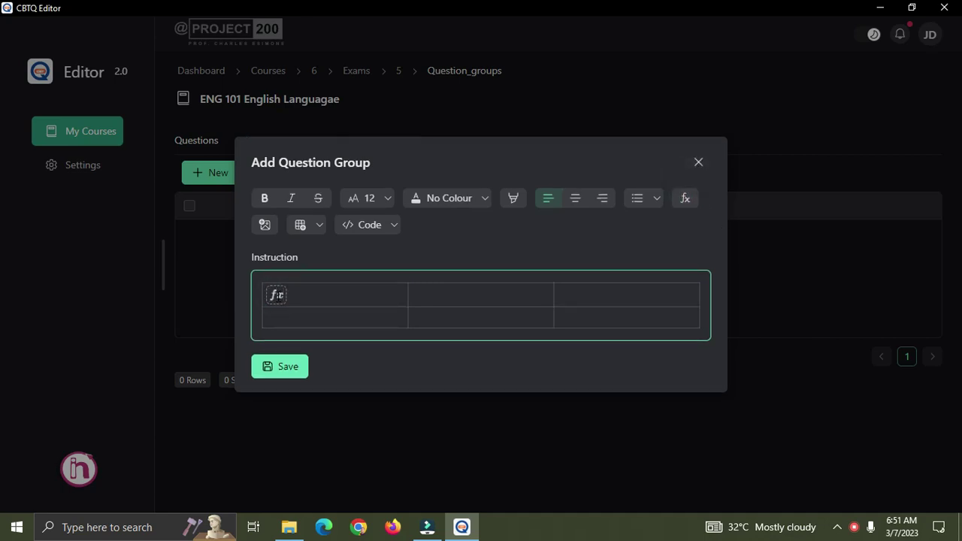
click(283, 316)
text(Frequency)
Narrow the first column, replace Frequency with an f formula, and enter 2 as the first x value.
drag(408, 293, 325, 295)
click(391, 295)
click(274, 295)
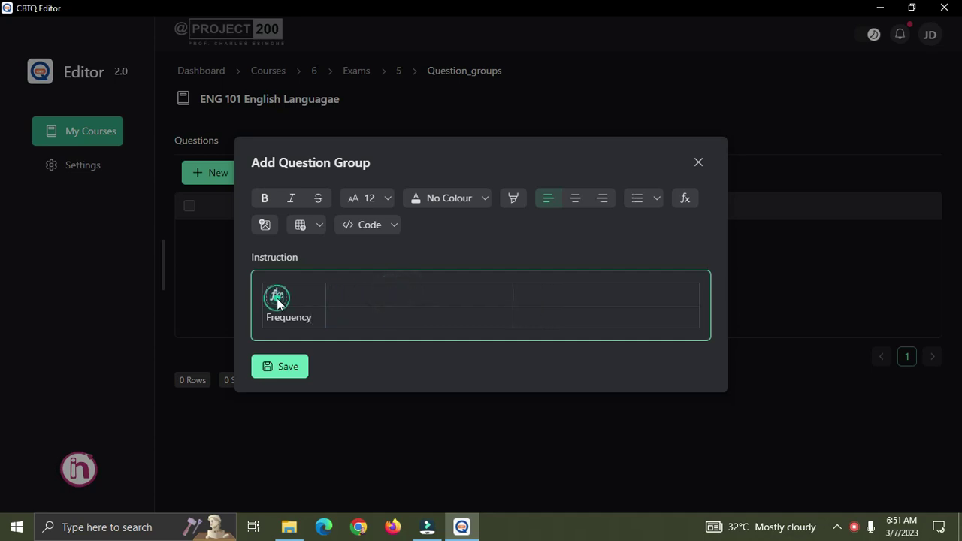
click(363, 297)
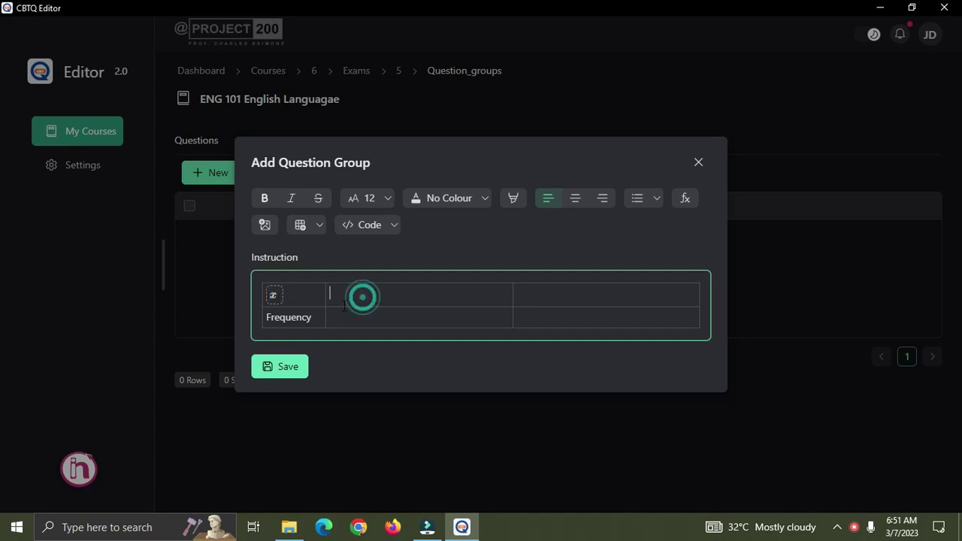
drag(315, 318, 253, 312)
key(BackSpace)
click(286, 311)
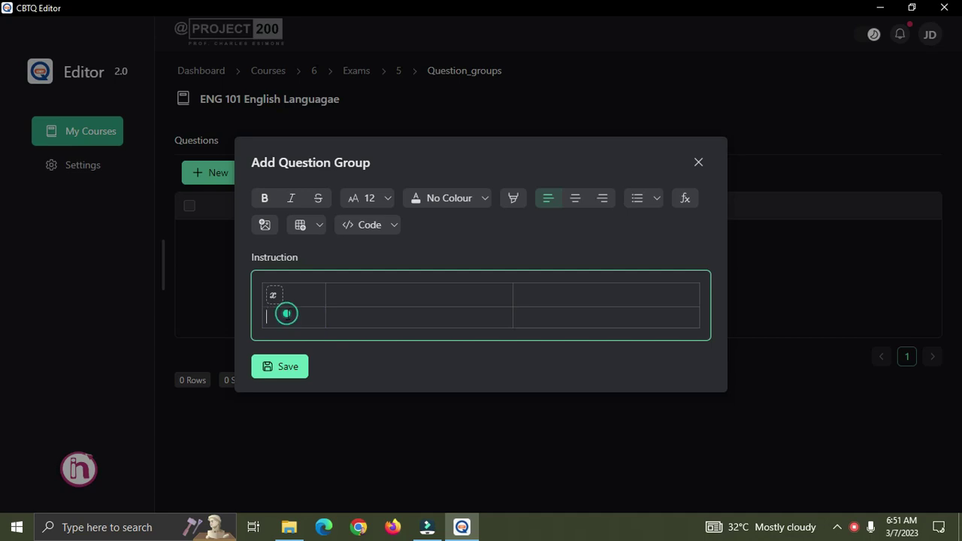
click(685, 199)
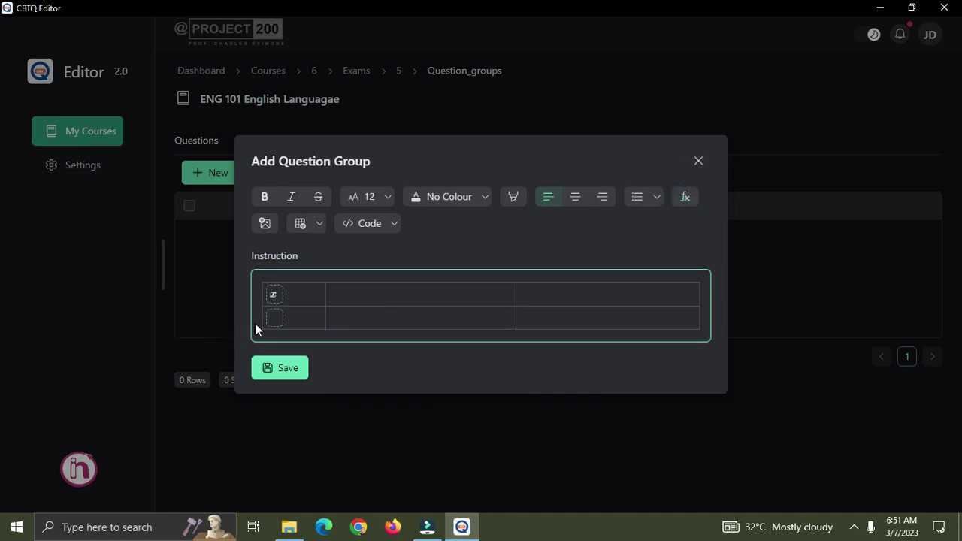
text(f)
click(376, 297)
text(2)
click(382, 294)
Insert two more columns after the current one in the instruction table.
click(358, 293)
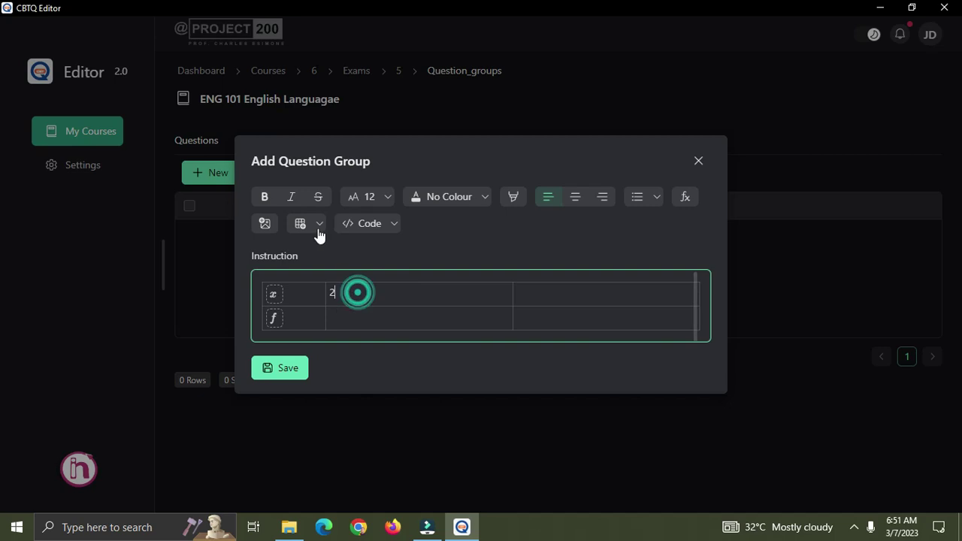
click(319, 223)
click(319, 274)
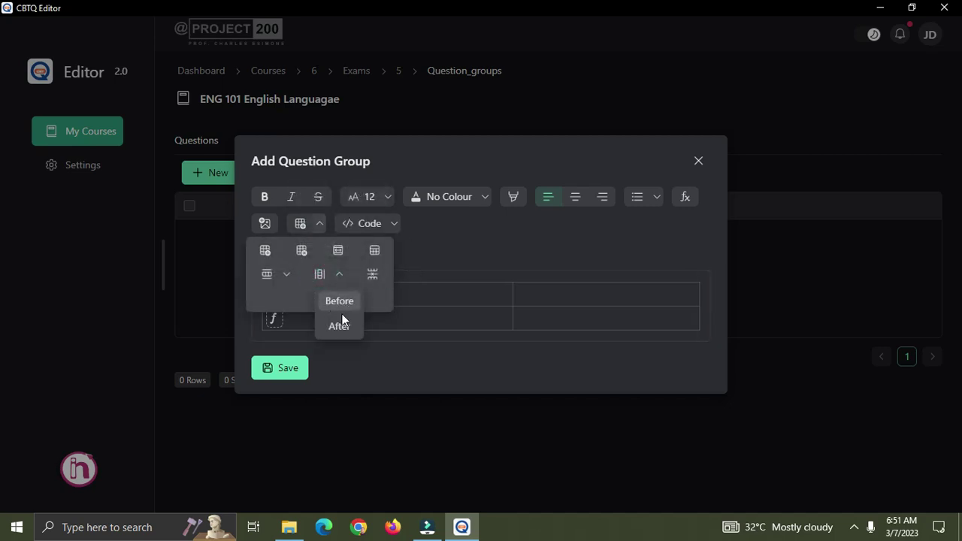
click(340, 325)
click(419, 291)
click(320, 225)
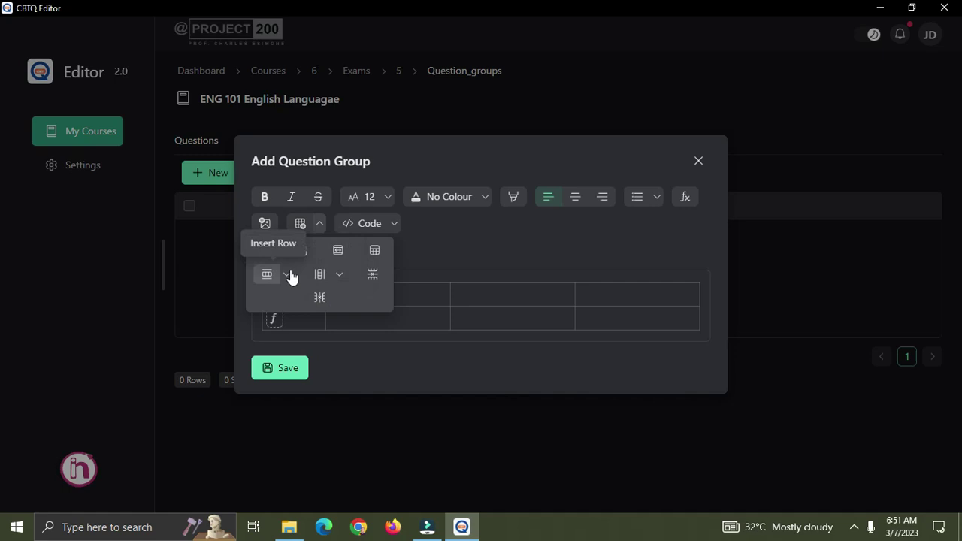
click(319, 274)
click(338, 327)
Enter x values 3, 4, 5 and frequencies 3, 4, 6, 7 in the table.
click(484, 298)
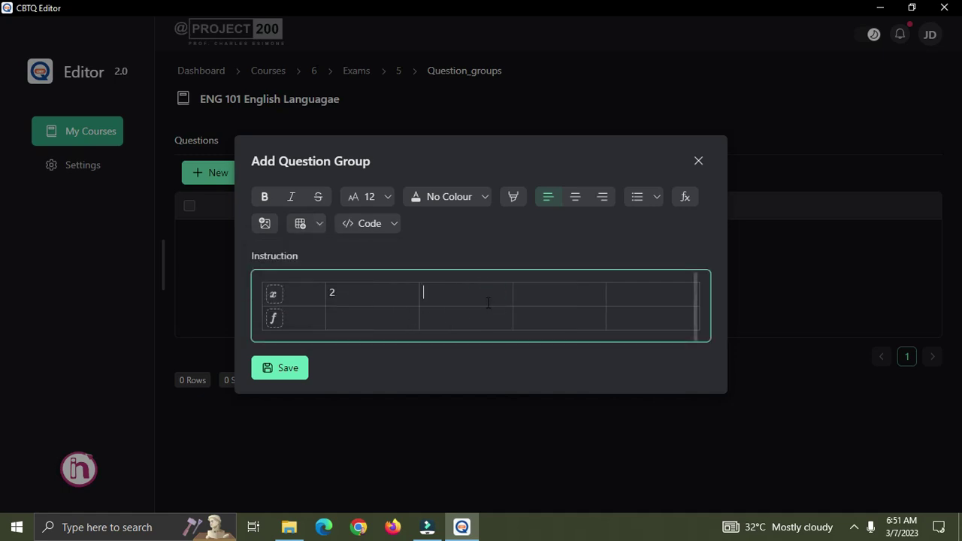
text(3)
click(563, 303)
text(4)
click(647, 292)
text(5)
click(374, 319)
text(3 4)
click(557, 322)
text(6)
click(640, 320)
text(7)
Centre-align all the number cells and the x and f label cells.
drag(624, 320, 333, 293)
click(575, 197)
click(584, 297)
drag(292, 319, 279, 293)
click(574, 197)
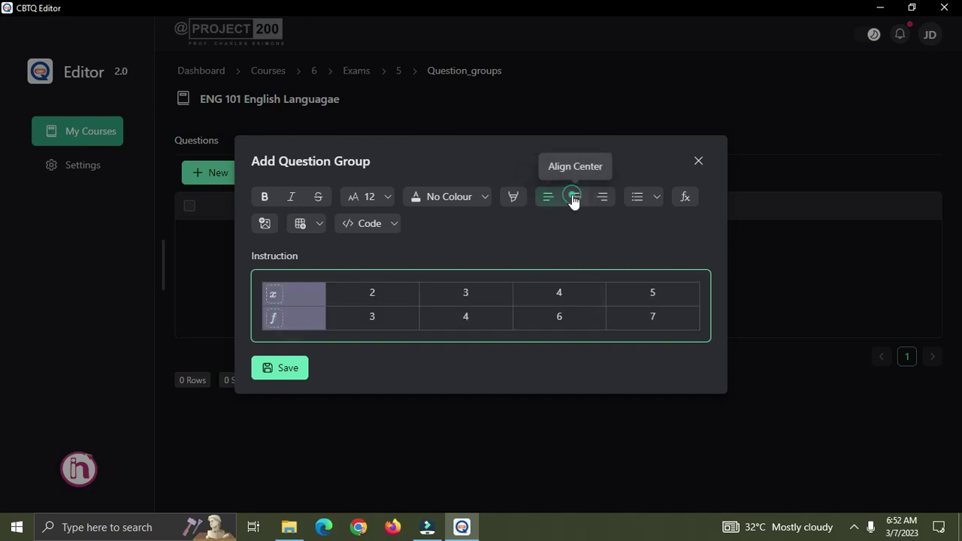
Save the question group with the x and f frequency table as its instruction.
click(530, 296)
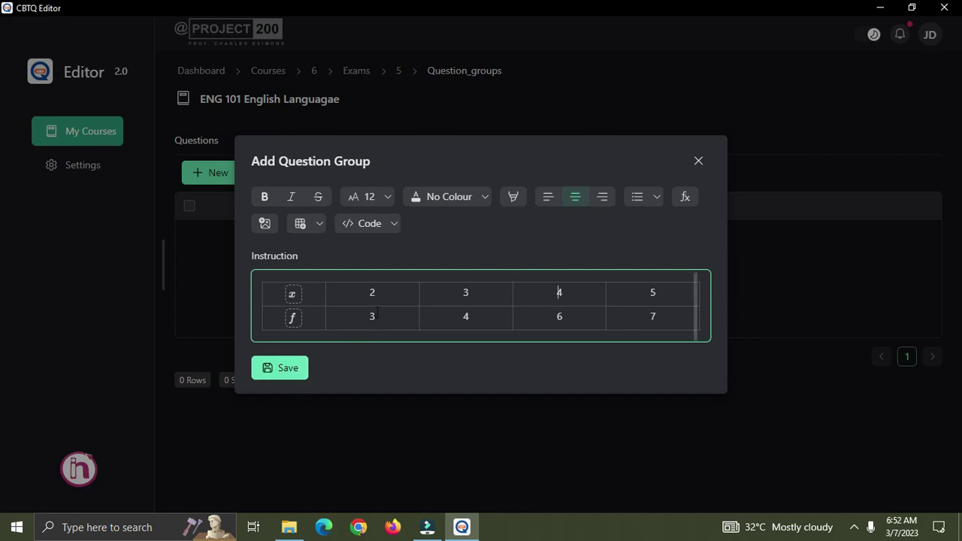
click(282, 375)
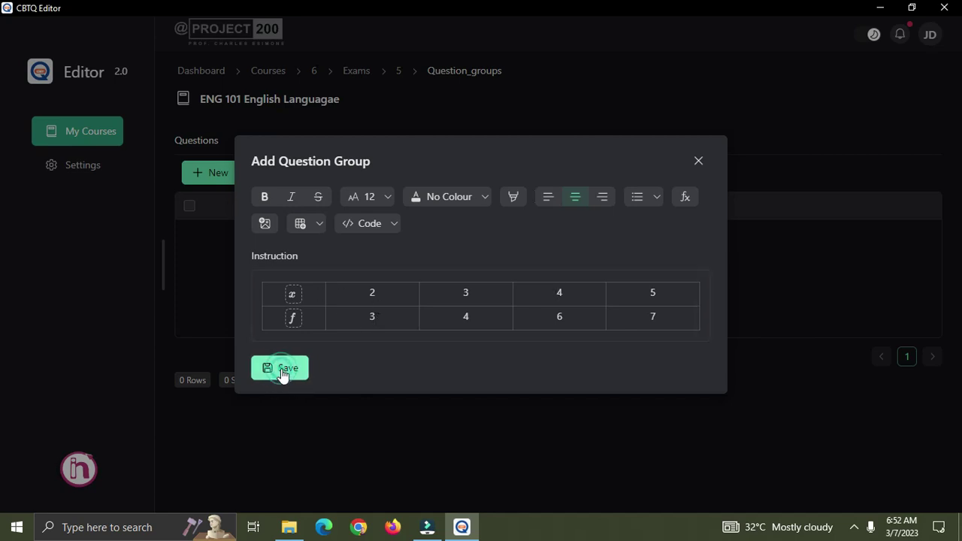
Close the group form and open the new frequency-table group from the list.
click(699, 163)
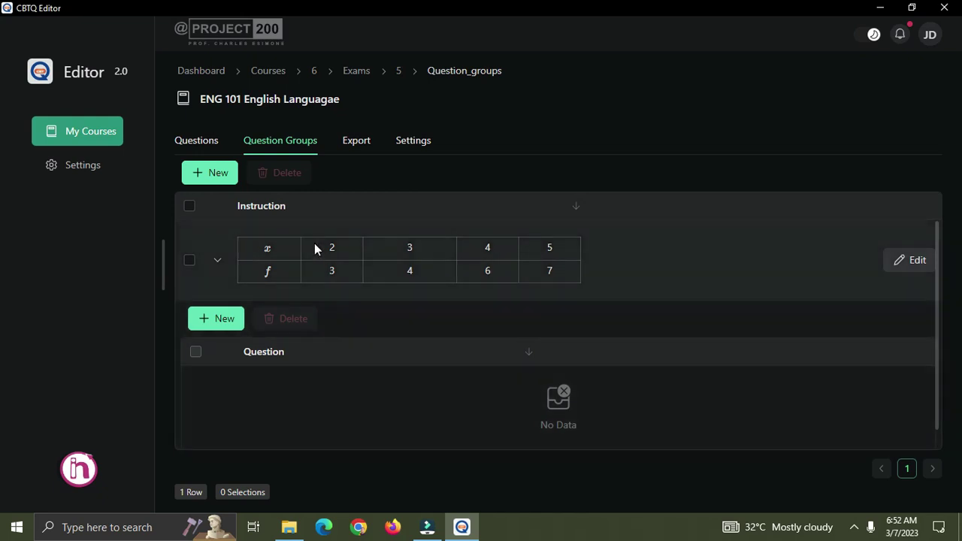
double_click(267, 247)
click(552, 269)
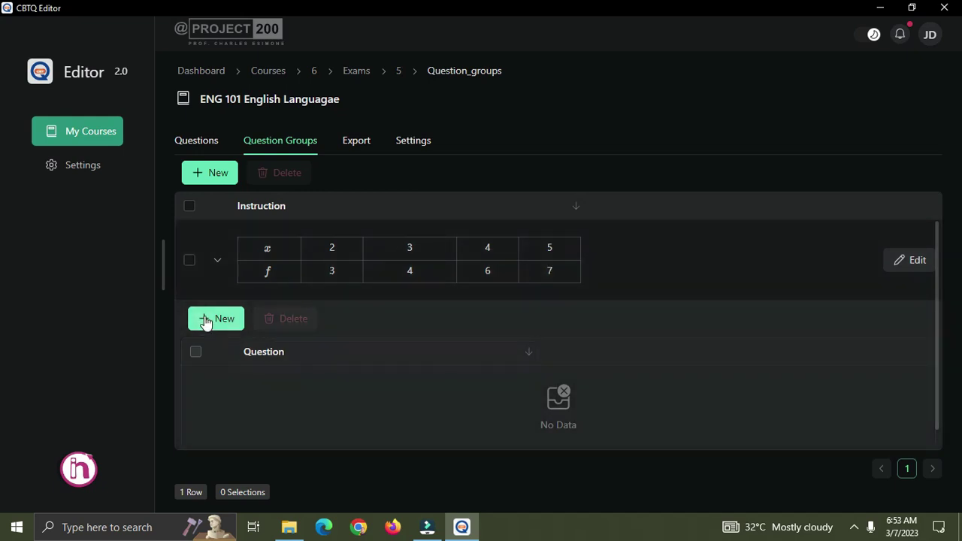
Add a group question worded 'What is the mean from the table above?'.
click(205, 318)
click(334, 230)
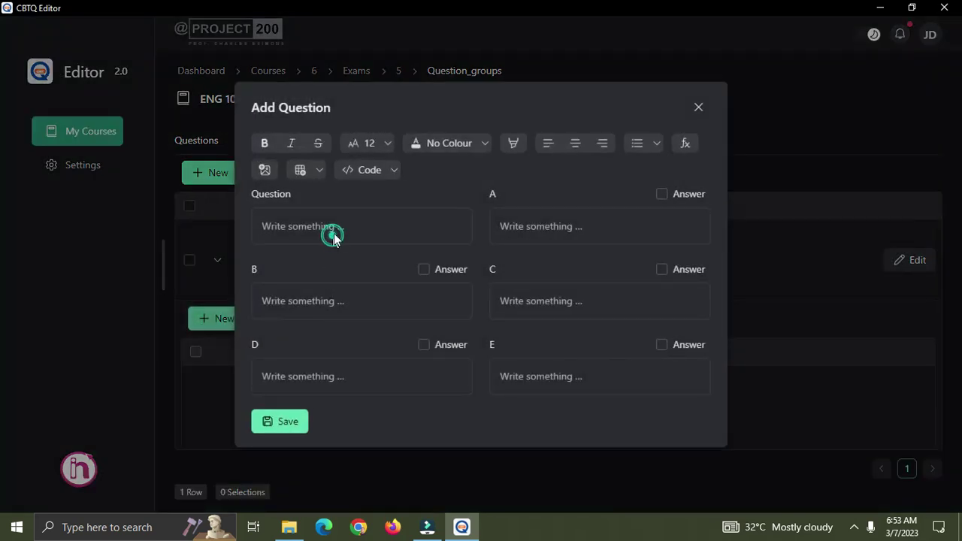
text(Find )
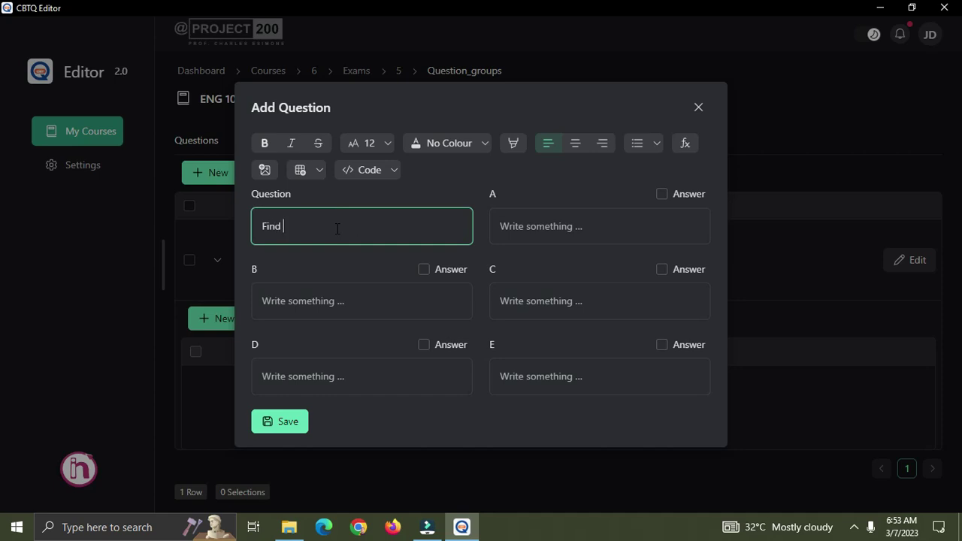
text(the mean fo)
text(rm the a)
text(tat)
key(BackSpace)
key(BackSpace)
key(BackSpace)
key(BackSpace)
key(BackSpace)
key(BackSpace)
key(BackSpace)
key(BackSpace)
key(BackSpace)
key(BackSpace)
key(BackSpace)
key(BackSpace)
key(BackSpace)
key(BackSpace)
key(BackSpace)
key(BackSpace)
key(BackSpace)
key(BackSpace)
key(BackSpace)
key(BackSpace)
key(BackSpace)
text(What is the mea)
key(BackSpace)
key(BackSpace)
key(BackSpace)
text(mean from the table )
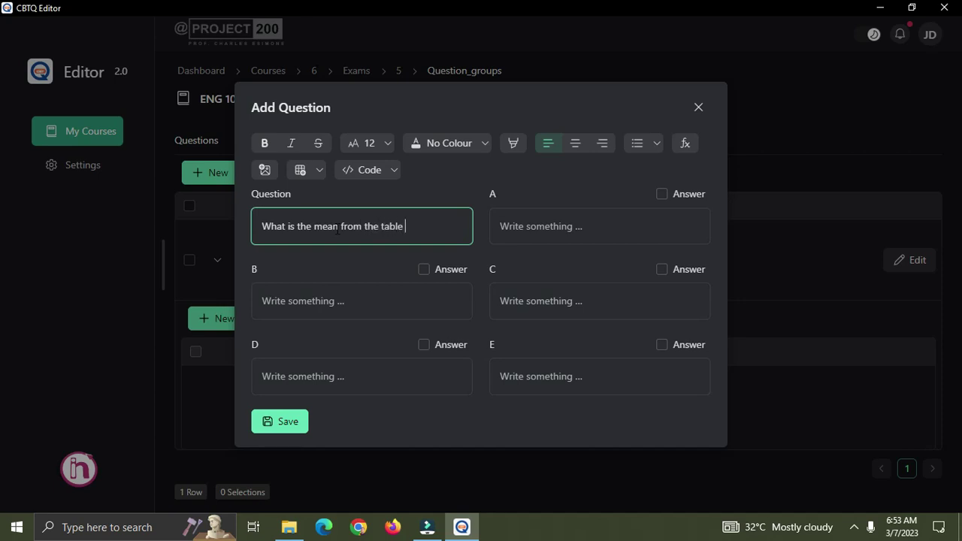
text(above?)
Fill options A–E as 7, 11, 9, 10, 5, mark C (9) correct and save.
click(531, 228)
text(7)
click(545, 299)
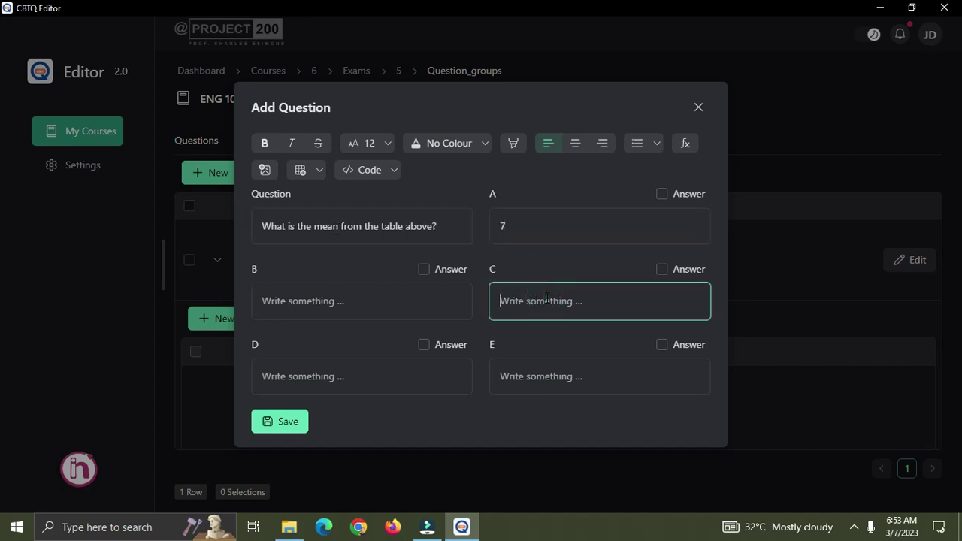
text(9)
click(538, 382)
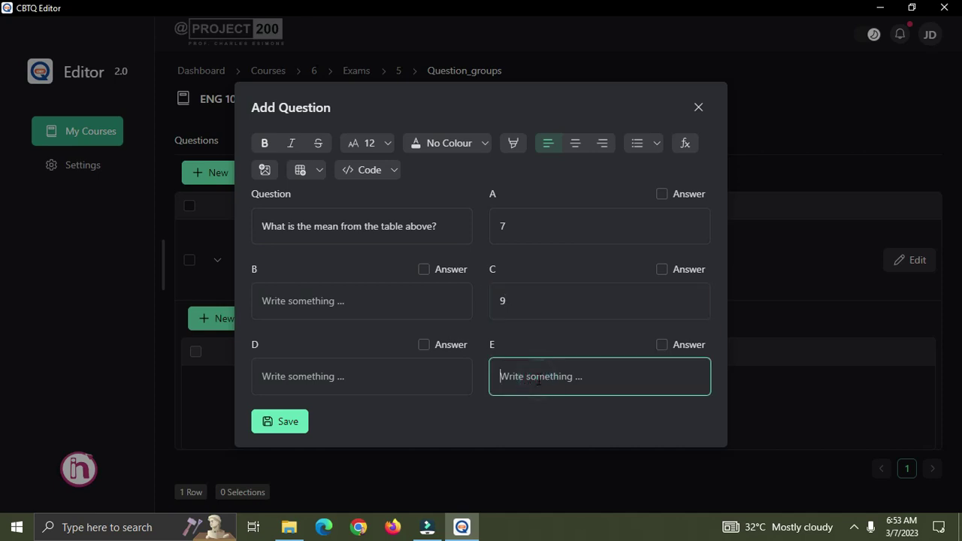
text(5)
click(407, 376)
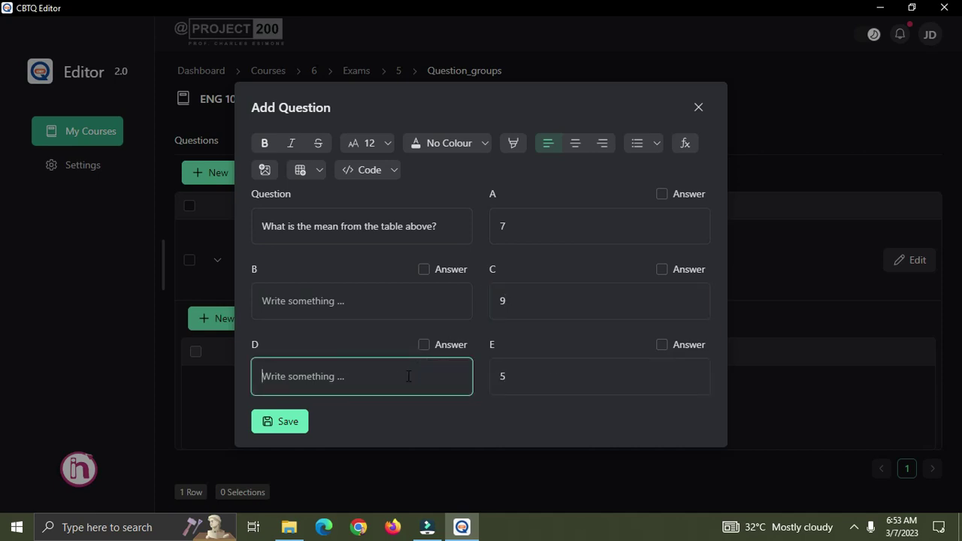
text(10)
click(357, 302)
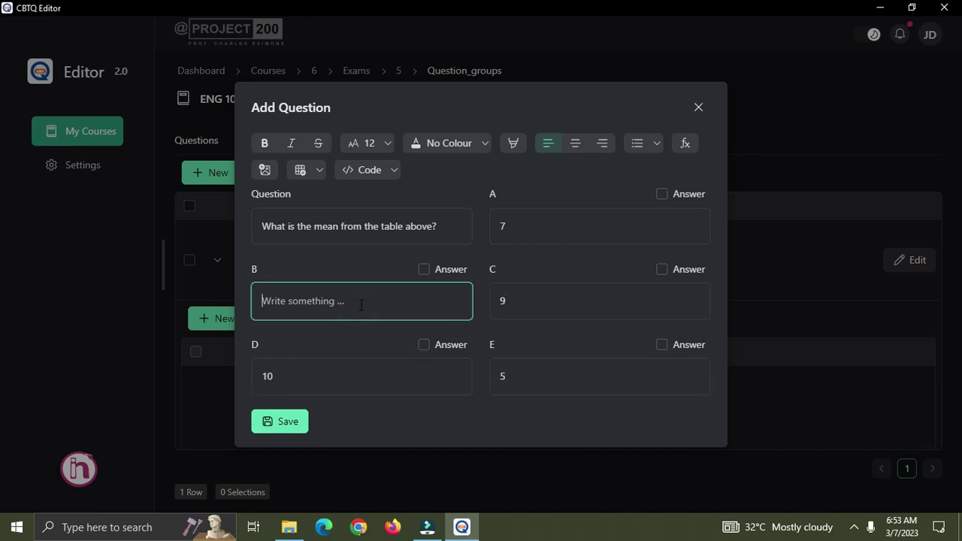
text(11)
click(662, 269)
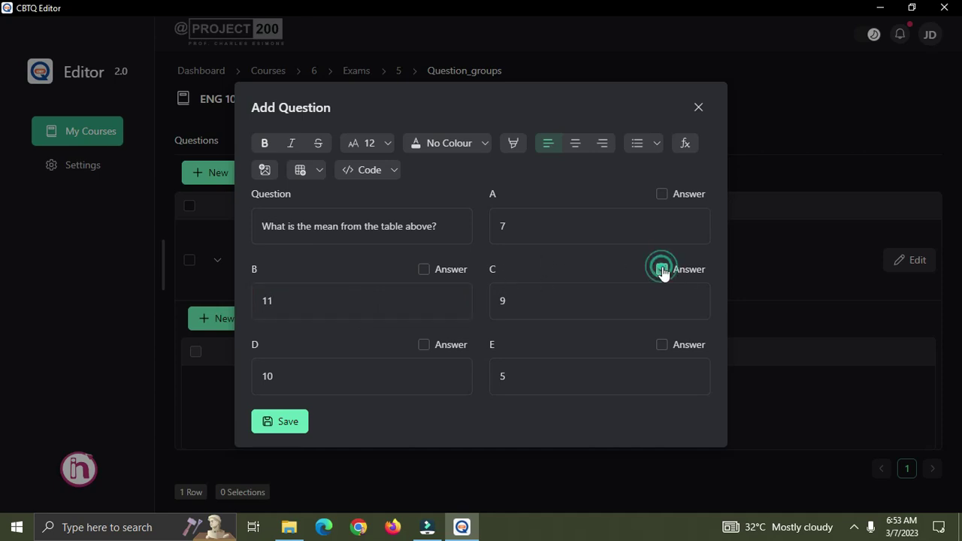
click(282, 424)
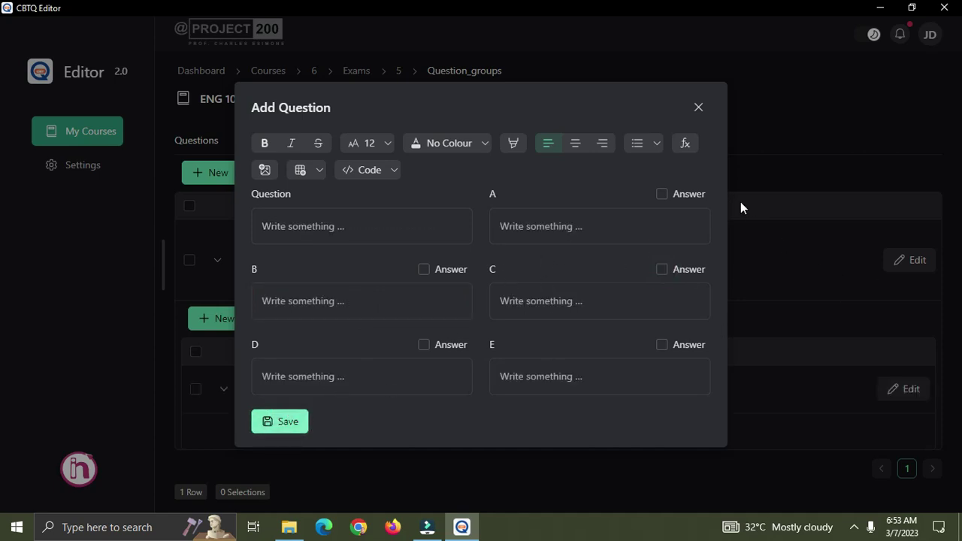
Start another group question worded 'What is the mode from the table above'.
click(699, 107)
scroll(432, 374, down, 5)
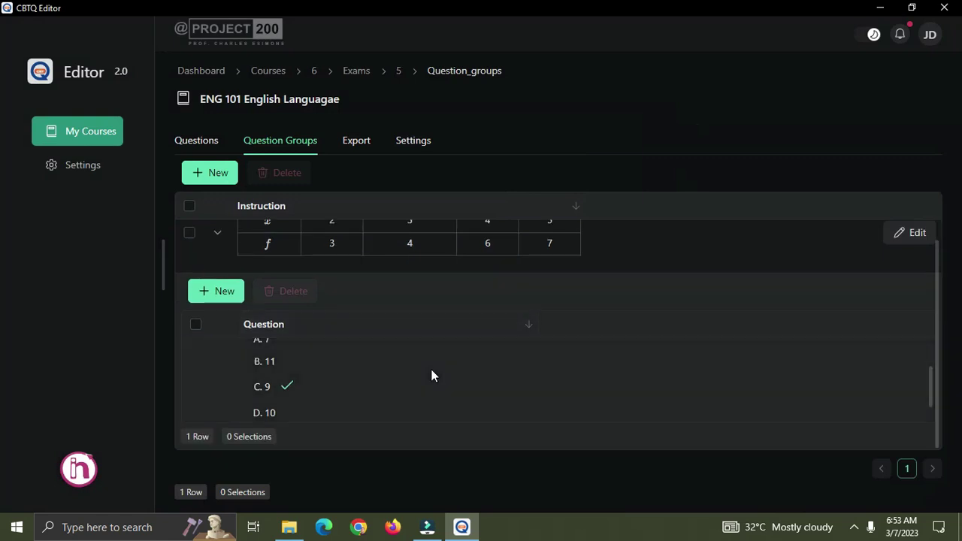
scroll(432, 373, up, 5)
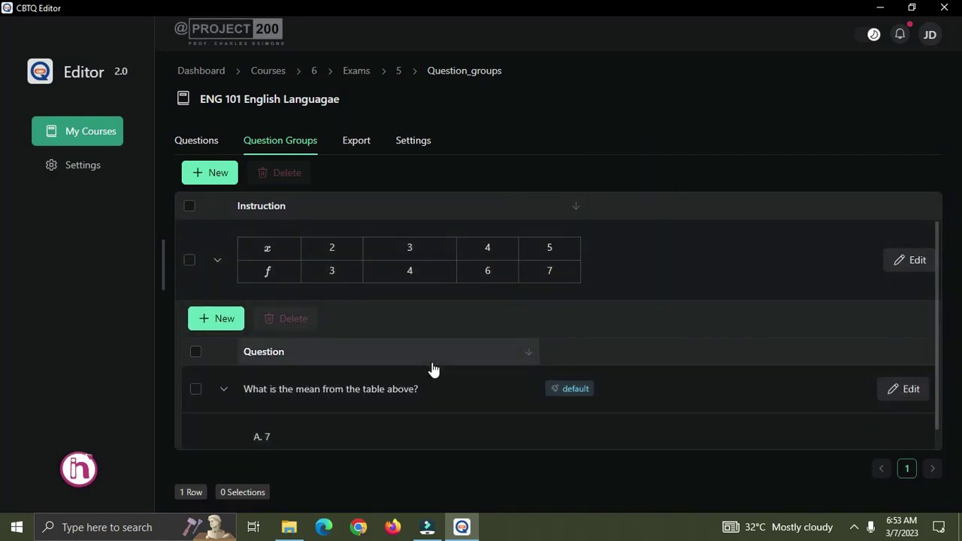
click(216, 319)
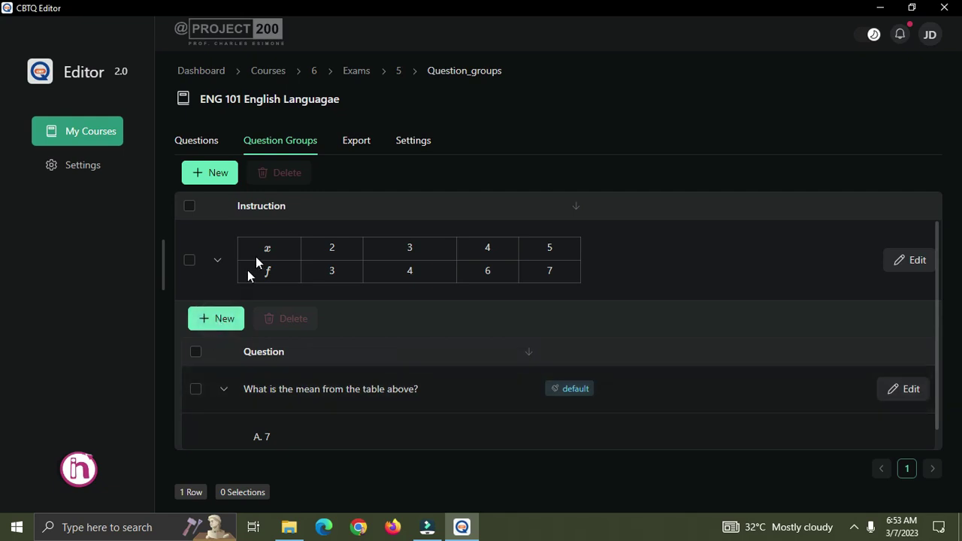
click(312, 230)
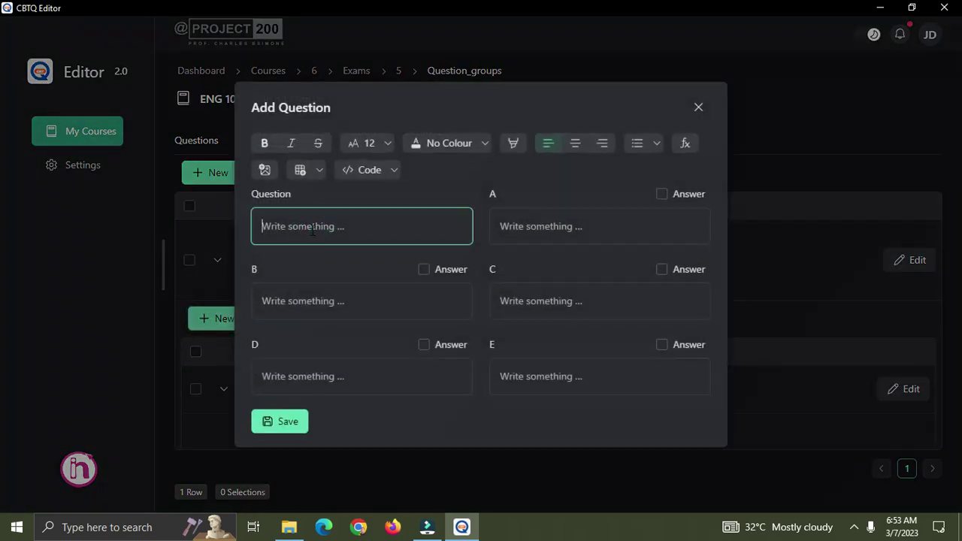
text(Wh)
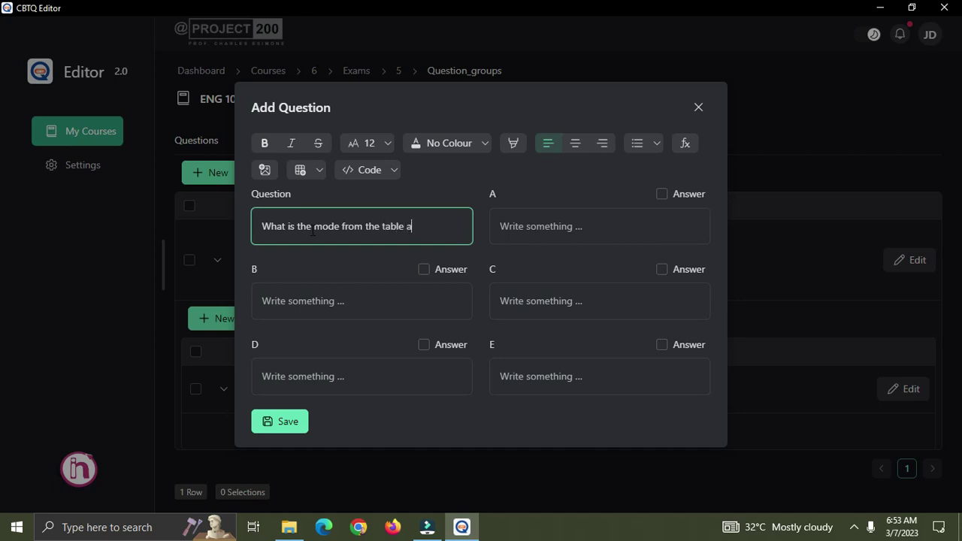
Fill options A–E as 6, 4, 8, 9, 6 and save the mode question.
click(526, 230)
click(546, 300)
text(8)
click(540, 369)
text(6)
click(431, 373)
text(9)
click(351, 298)
text(4)
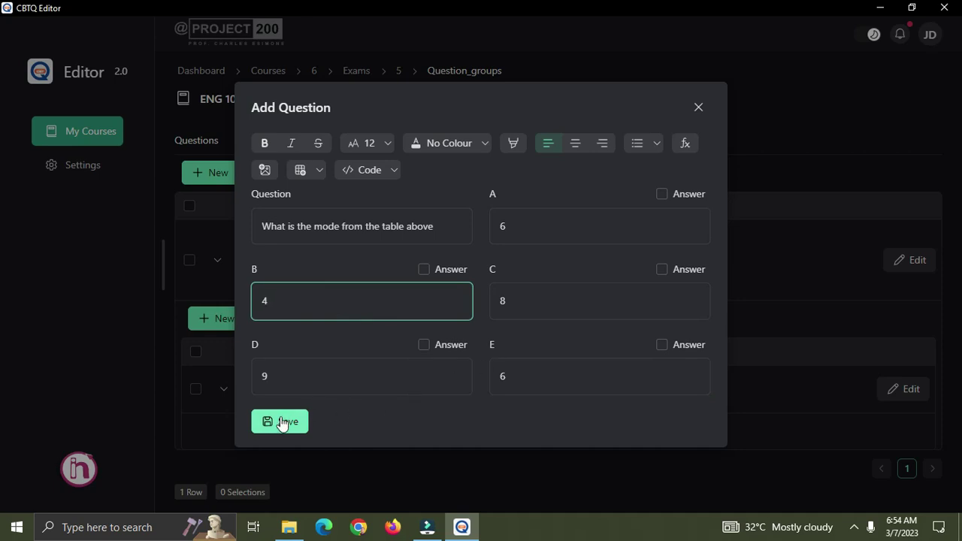
click(283, 422)
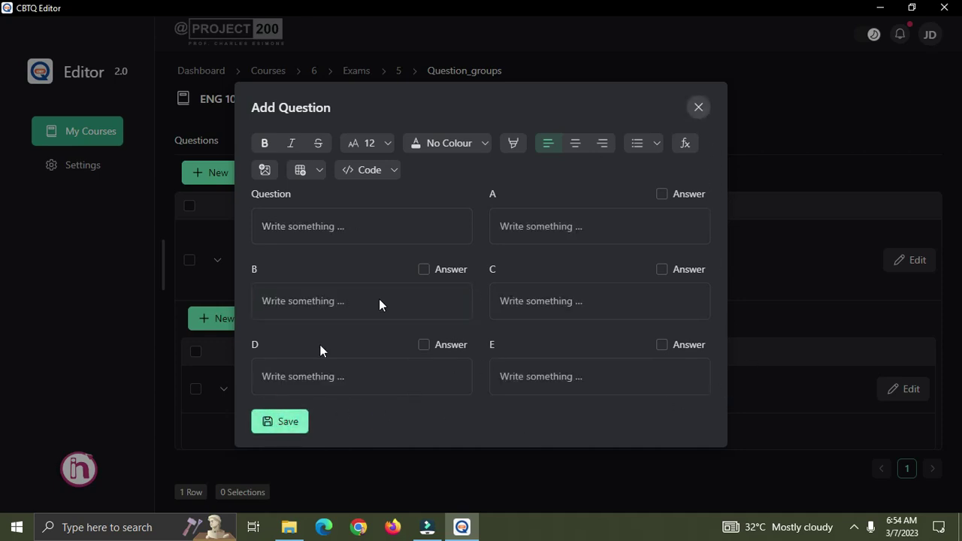
click(698, 106)
Scroll through the group's nested list to check its mean, mode and blank questions.
scroll(394, 389, down, 5)
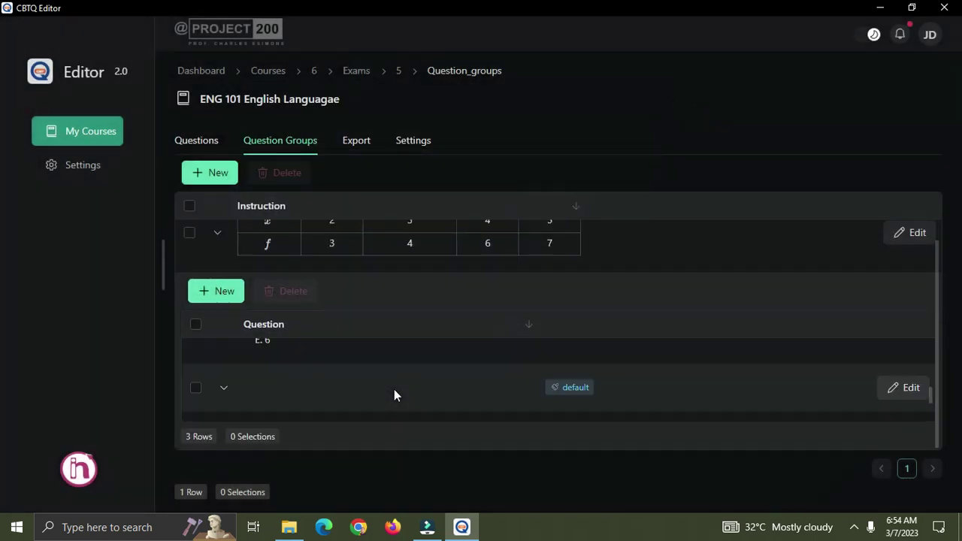
scroll(394, 389, up, 5)
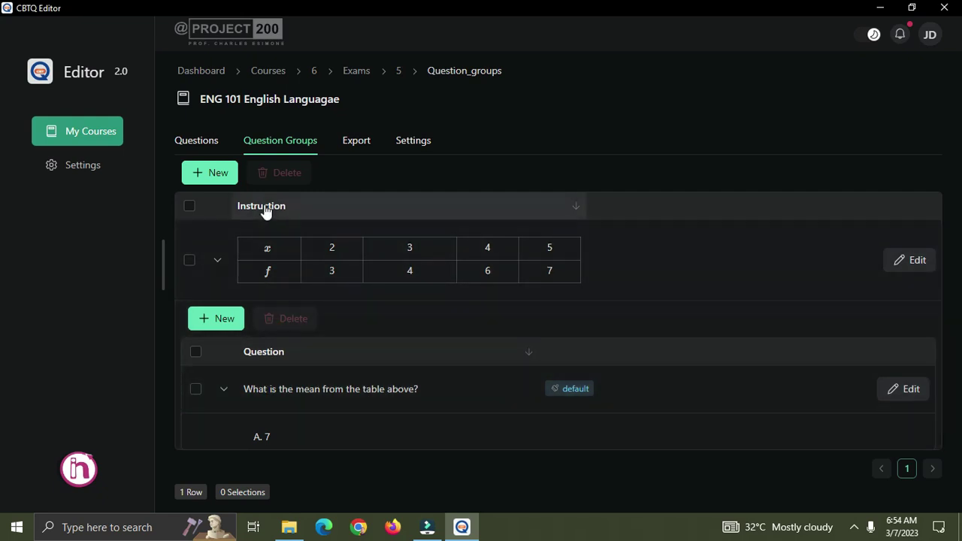
drag(279, 389, 294, 388)
scroll(387, 400, down, 3)
scroll(389, 402, down, 2)
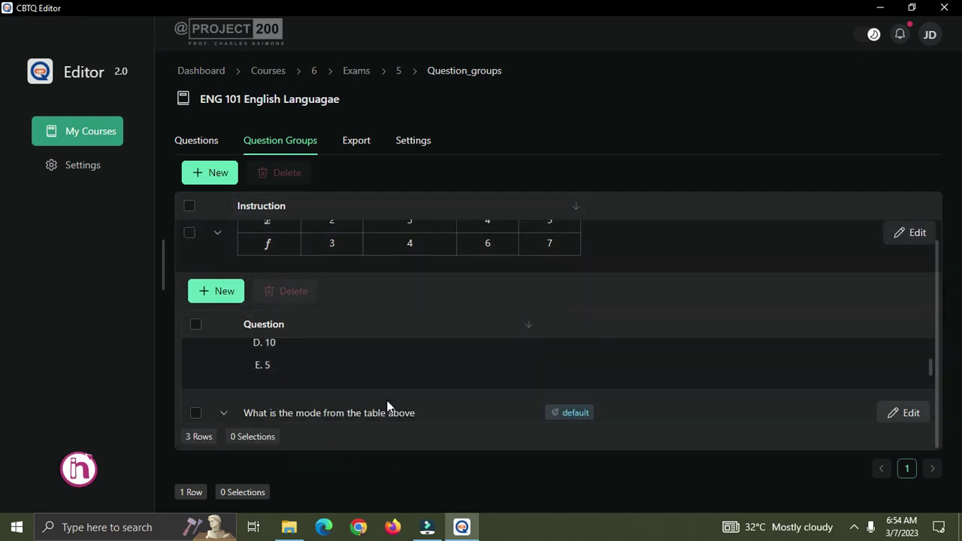
drag(304, 343, 356, 343)
scroll(450, 381, up, 1)
scroll(451, 376, down, 5)
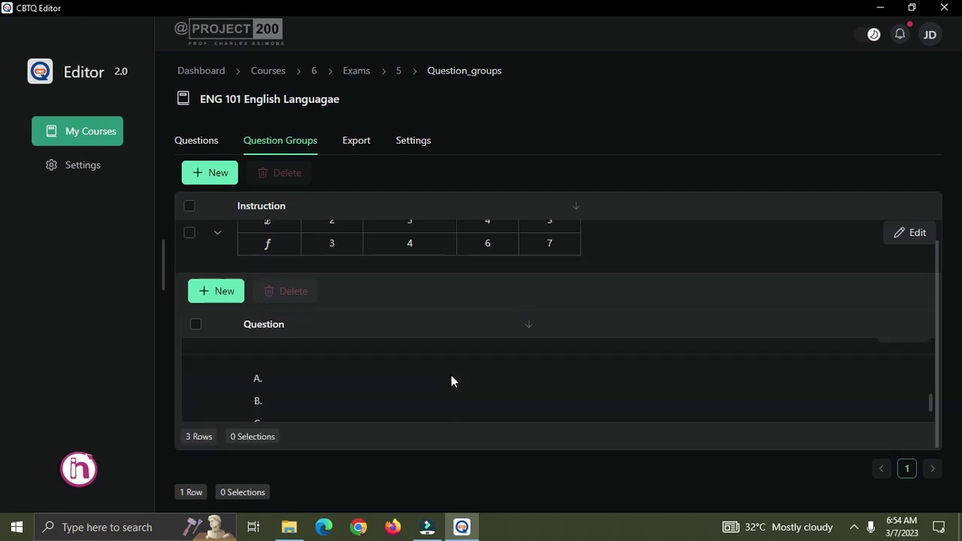
Edit the blank third question and word it 'What is the median'.
click(912, 429)
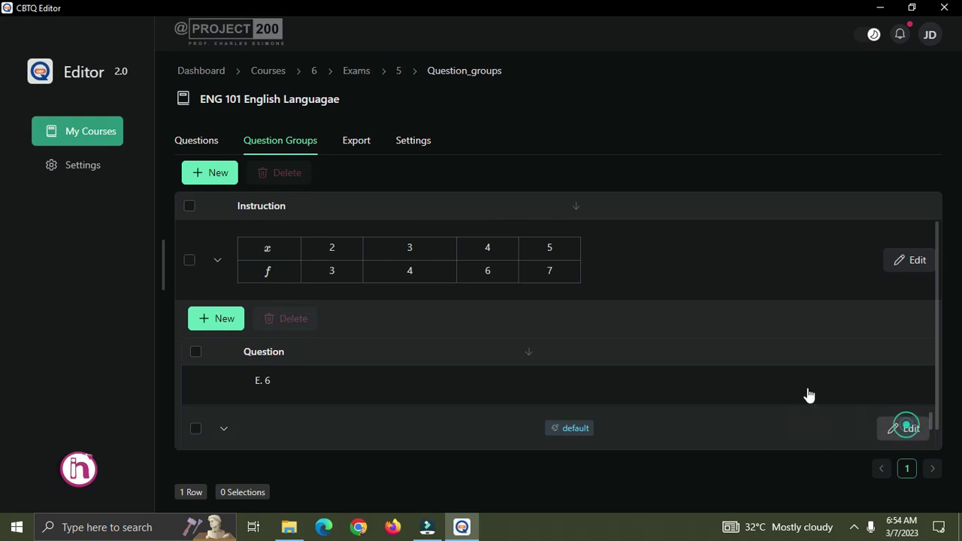
click(325, 228)
text(What is the median)
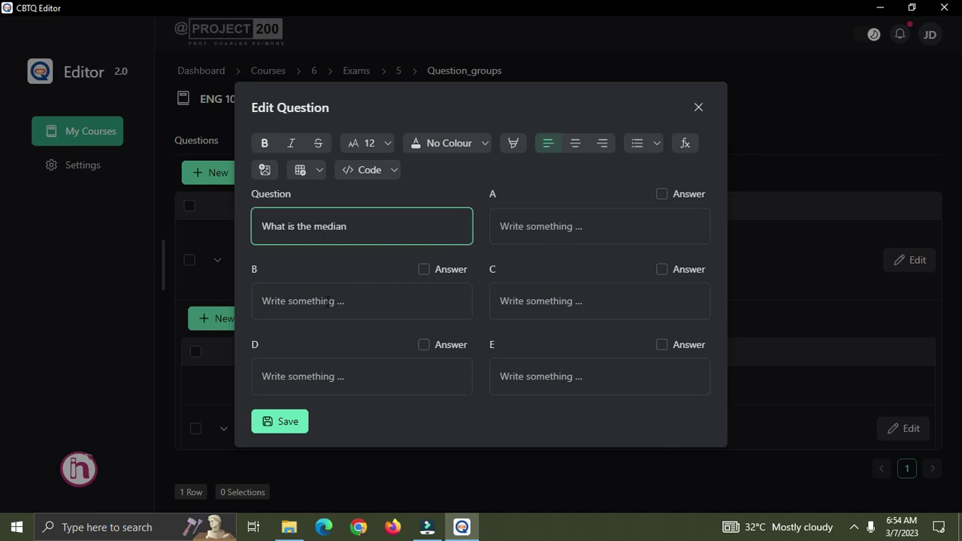
Fill options A–E as 4, 3, 5, 7, 6, mark A (4) correct and save.
click(342, 301)
text(3)
click(536, 229)
text(4)
click(531, 301)
text(5)
click(543, 376)
text(6)
click(399, 365)
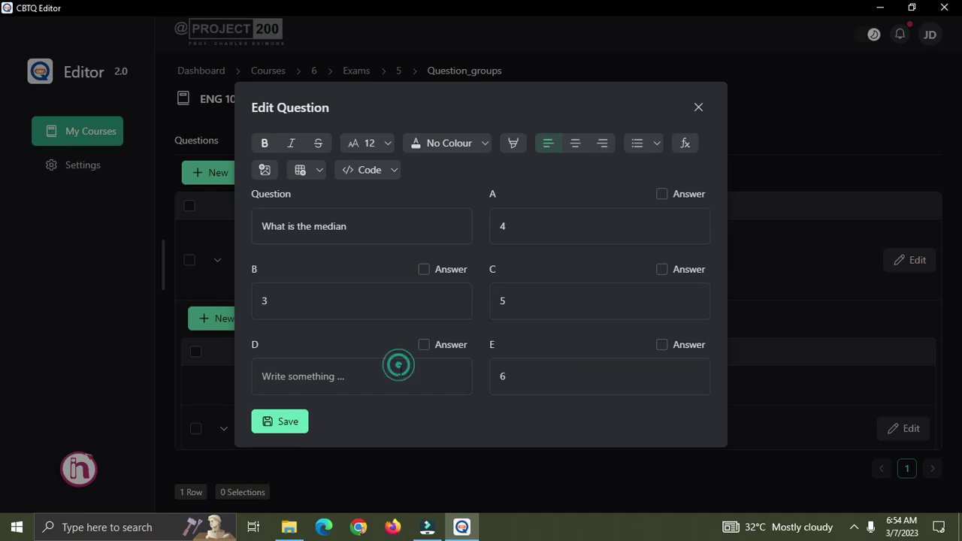
text(7)
click(662, 195)
click(290, 424)
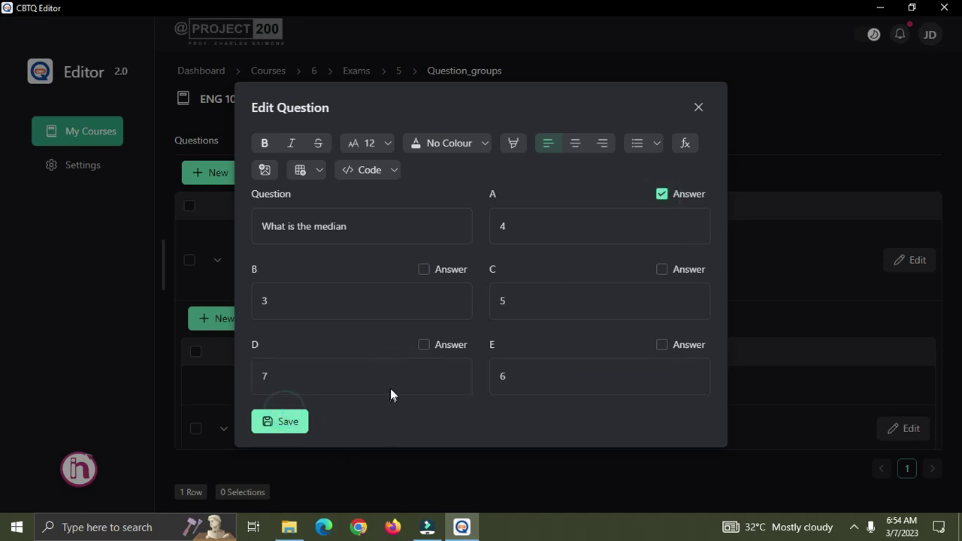
Review the five standalone questions in the Questions list, then return to Question Groups.
scroll(436, 369, down, 3)
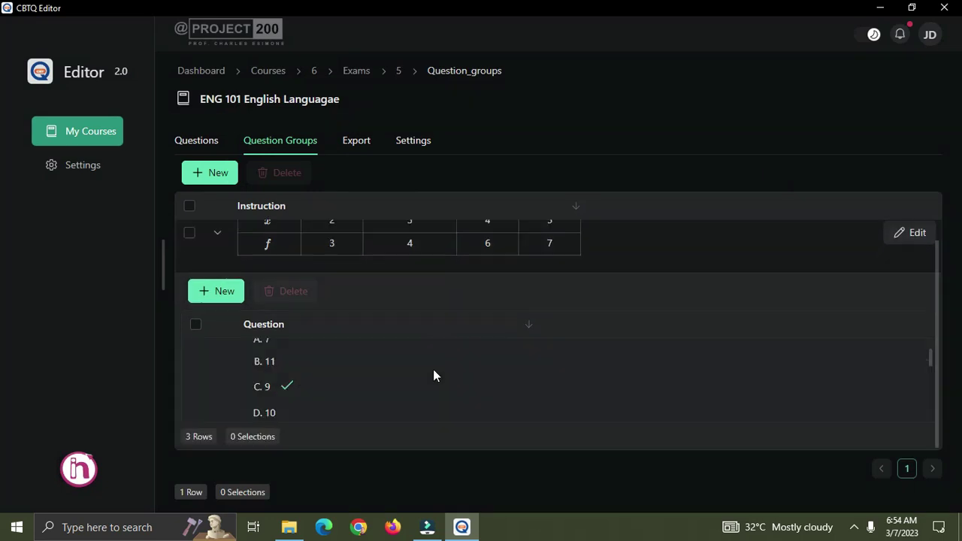
scroll(434, 369, up, 3)
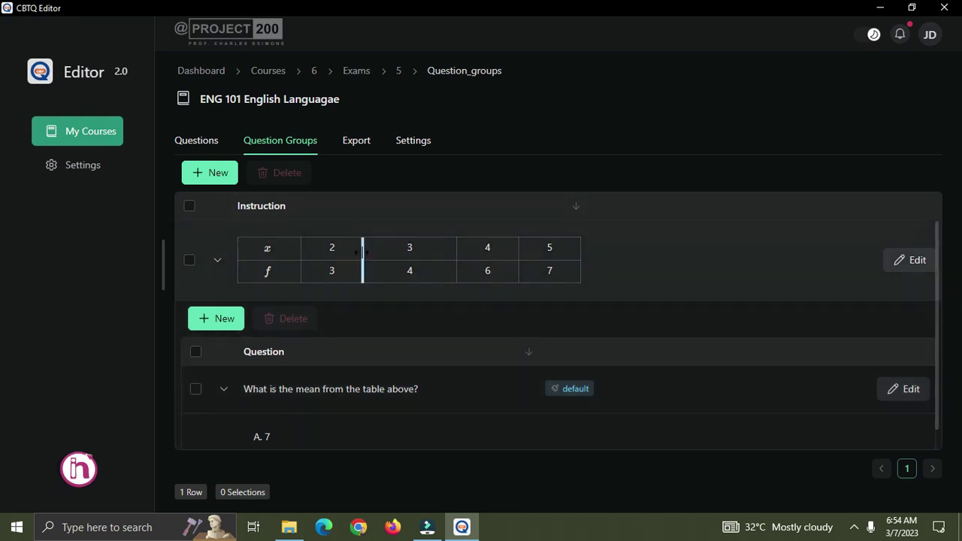
scroll(406, 379, down, 5)
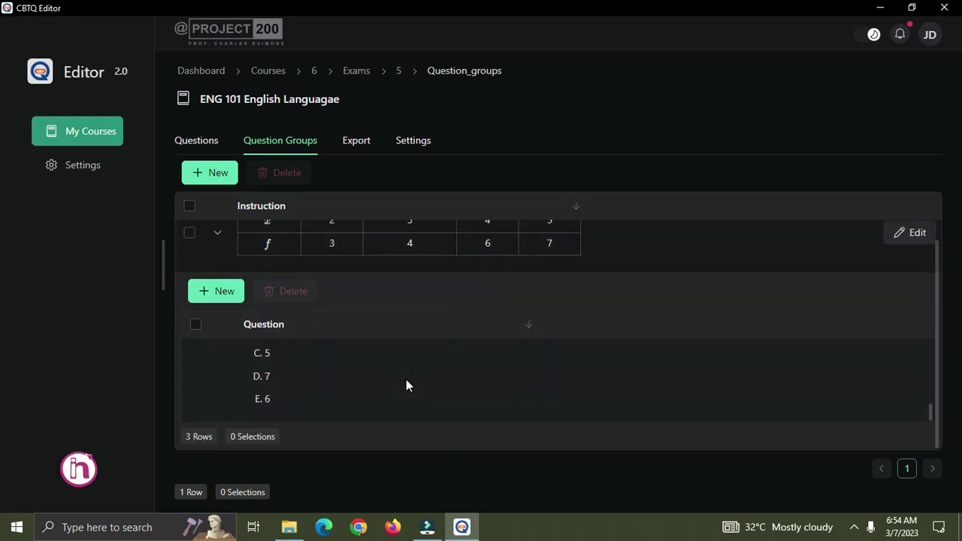
scroll(406, 380, up, 3)
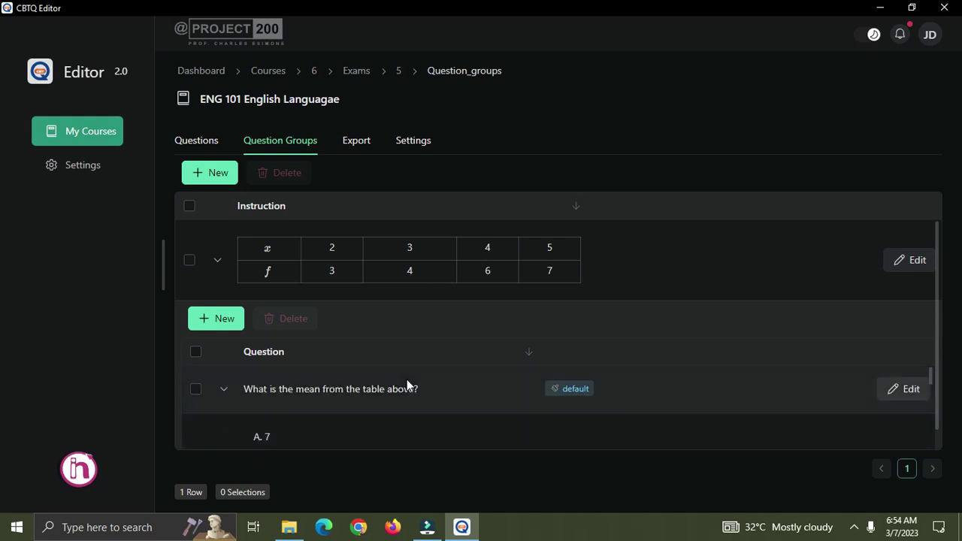
click(196, 141)
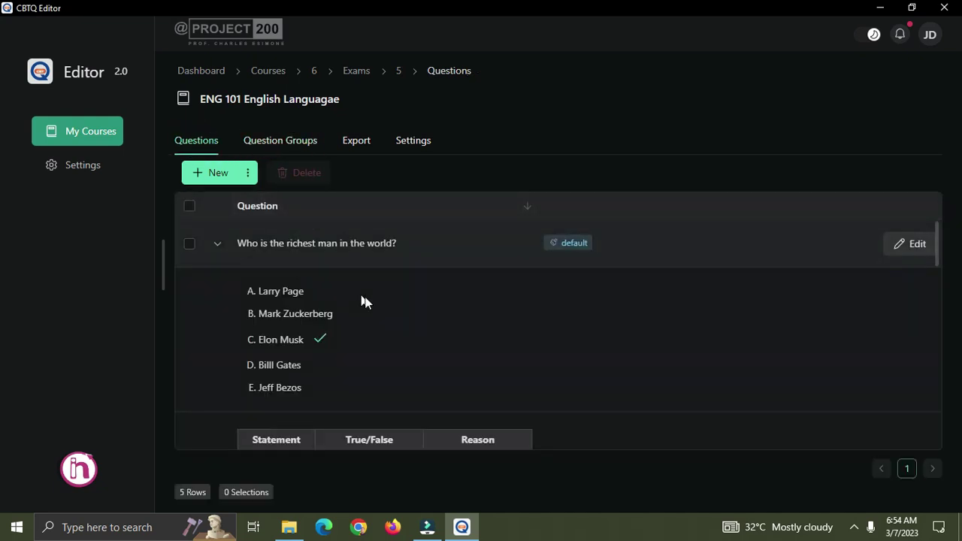
scroll(387, 334, down, 2)
scroll(387, 334, down, 10)
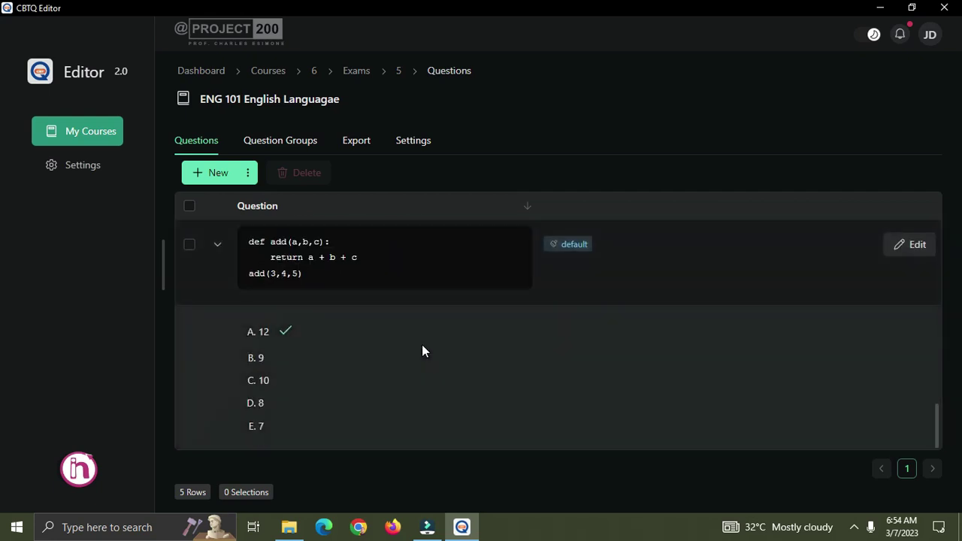
scroll(422, 345, up, 2)
scroll(334, 238, up, 4)
scroll(347, 381, down, 8)
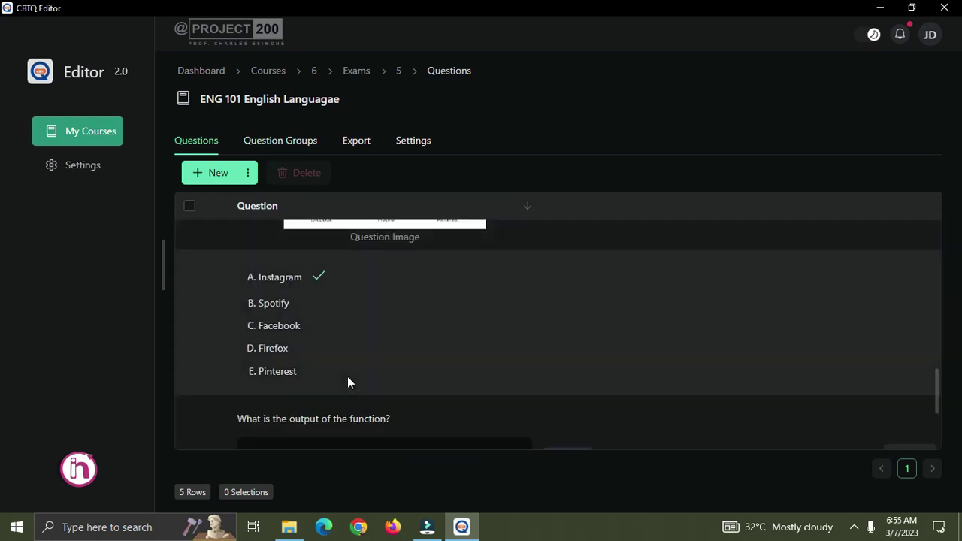
scroll(346, 376, up, 3)
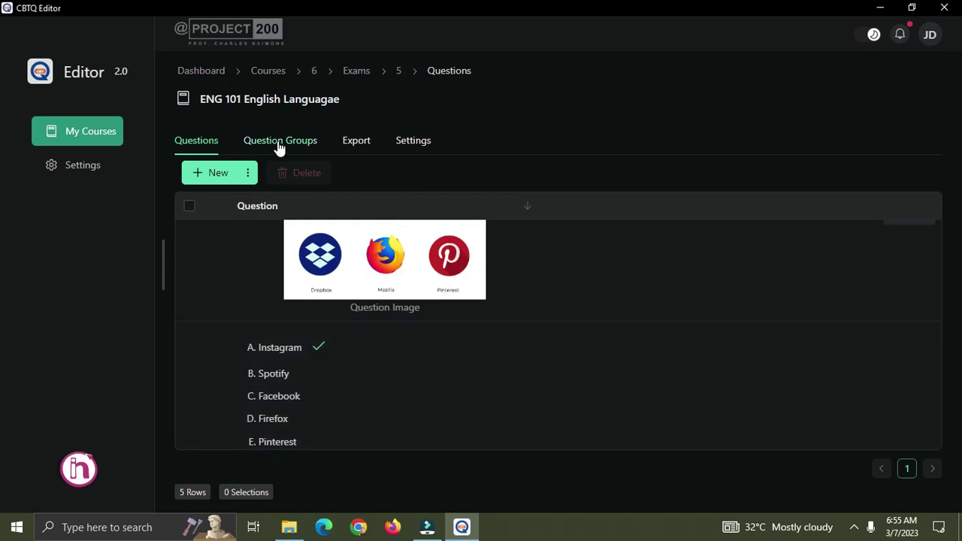
click(279, 143)
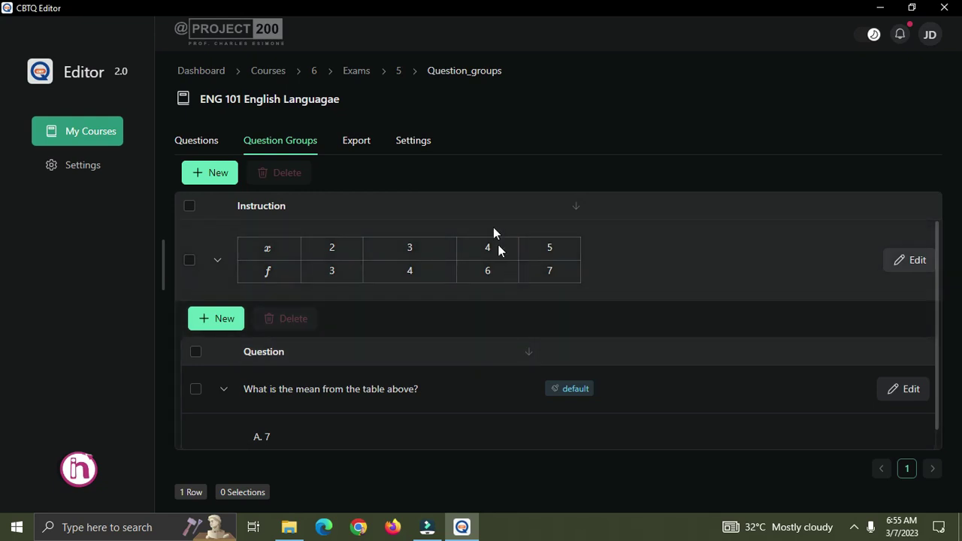
click(216, 173)
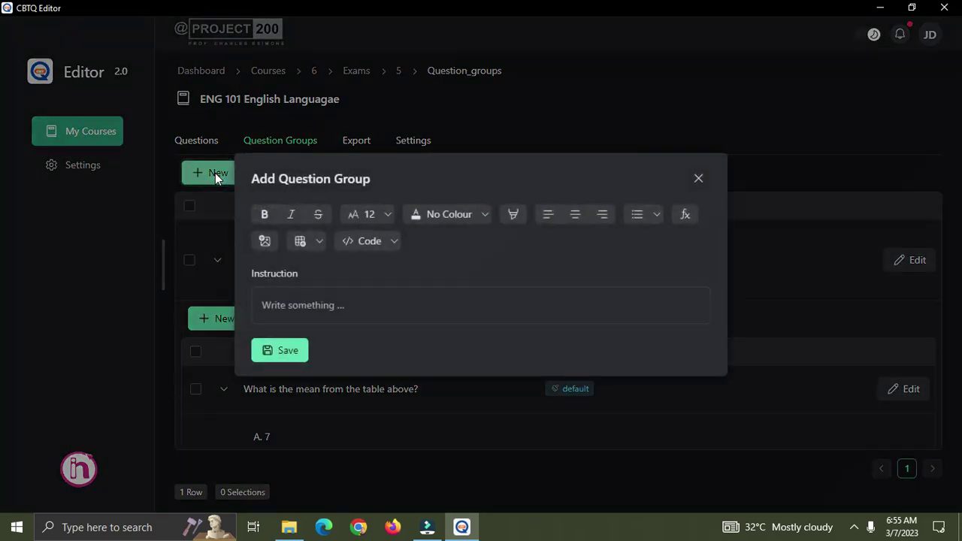
click(406, 304)
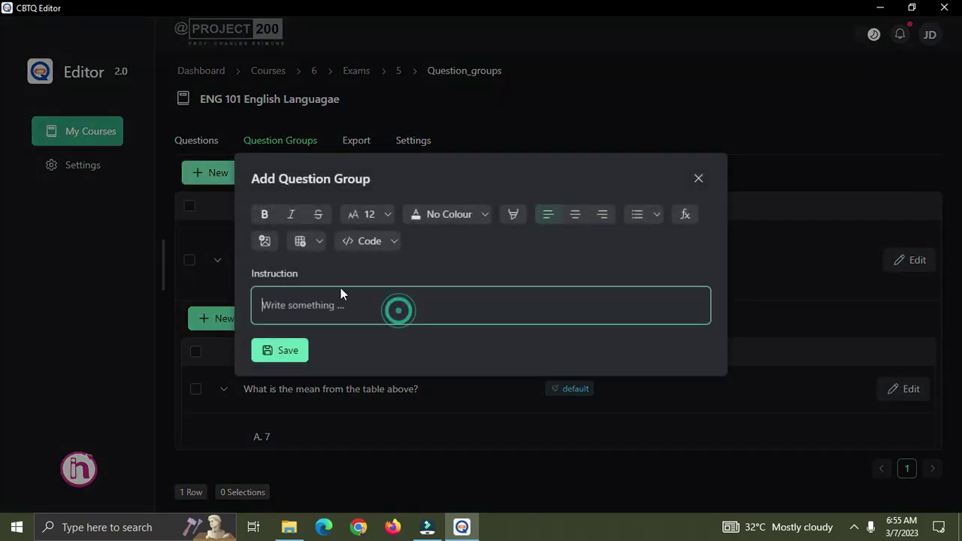
click(264, 241)
click(287, 304)
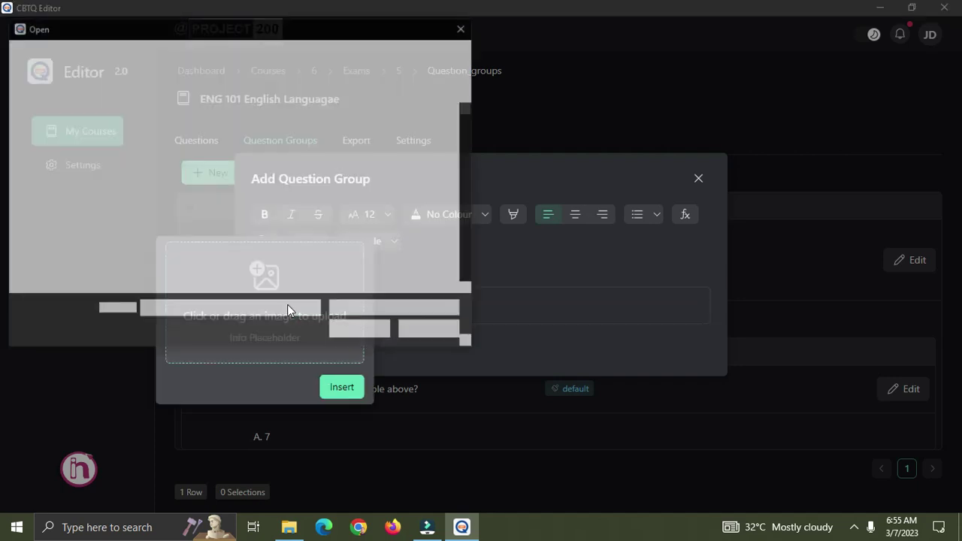
drag(469, 108, 459, 157)
click(425, 206)
click(365, 332)
click(353, 423)
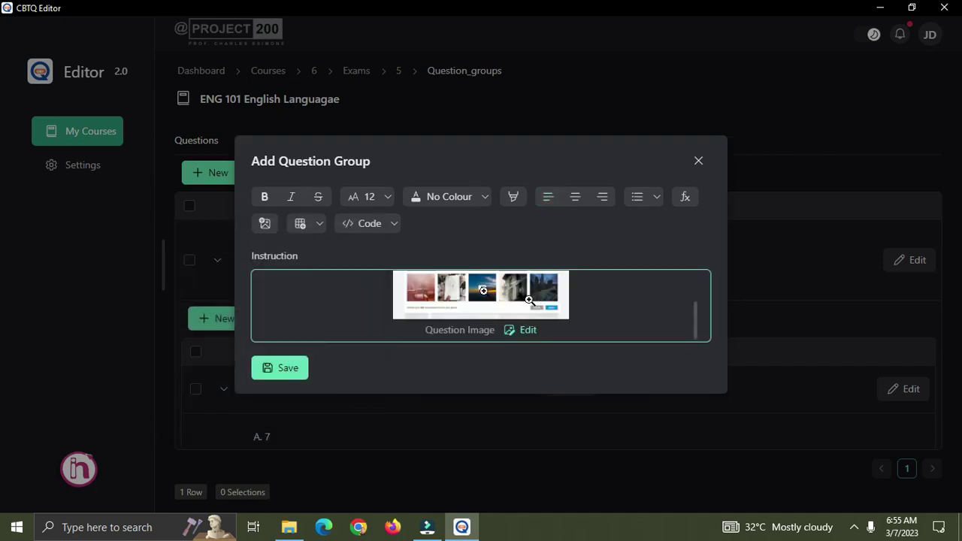
click(289, 372)
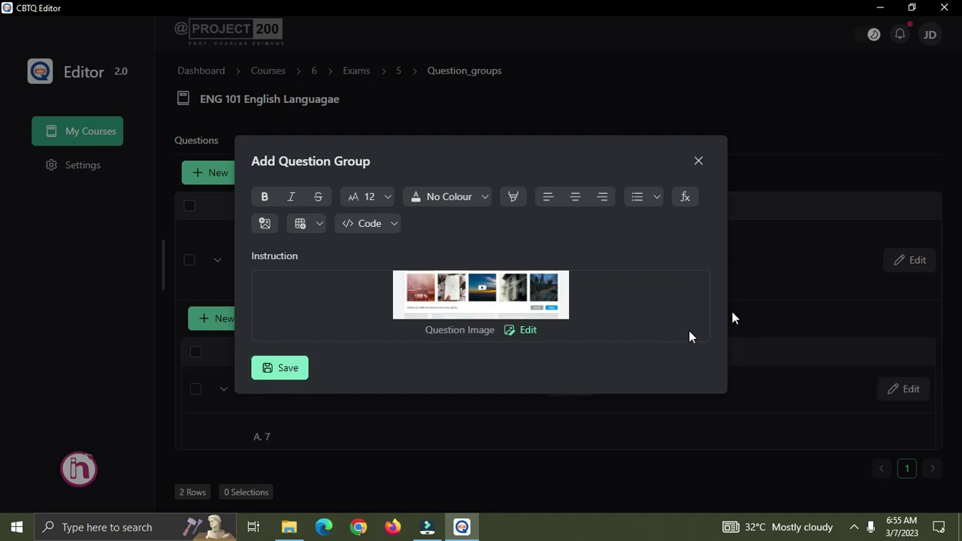
click(699, 161)
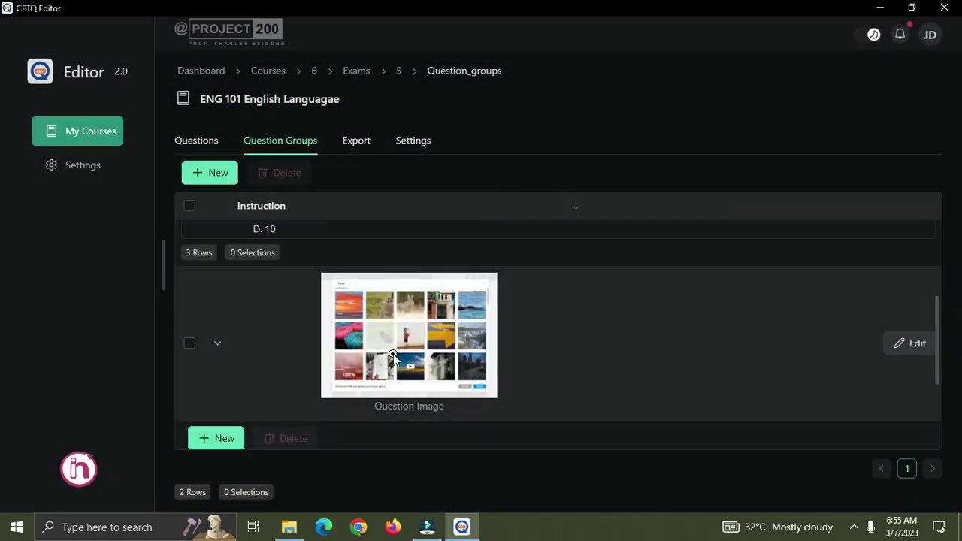
Add the question 'What part is labelled "A"' with options A–E to the image group and save it.
scroll(402, 355, down, 5)
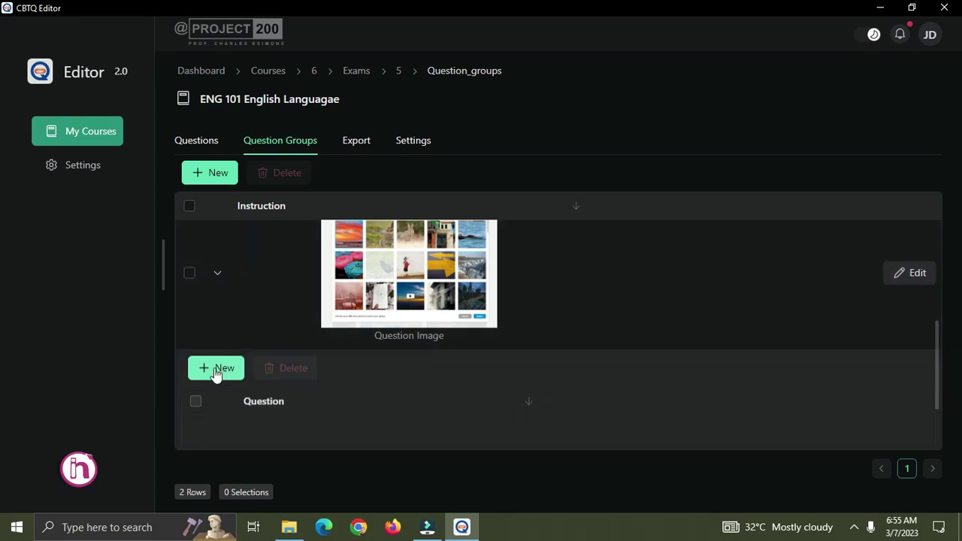
click(214, 368)
click(360, 228)
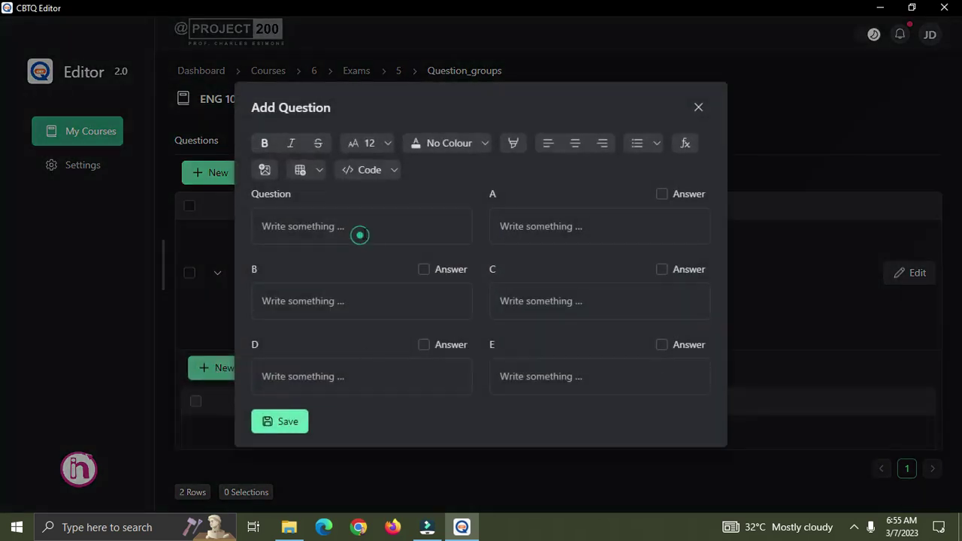
text(What part is labelled "A)
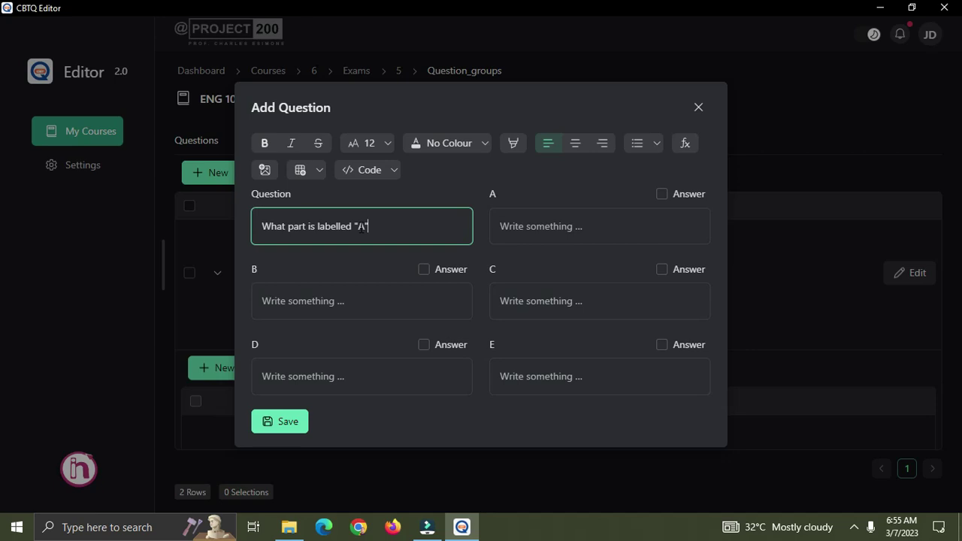
click(571, 226)
text(The fore view)
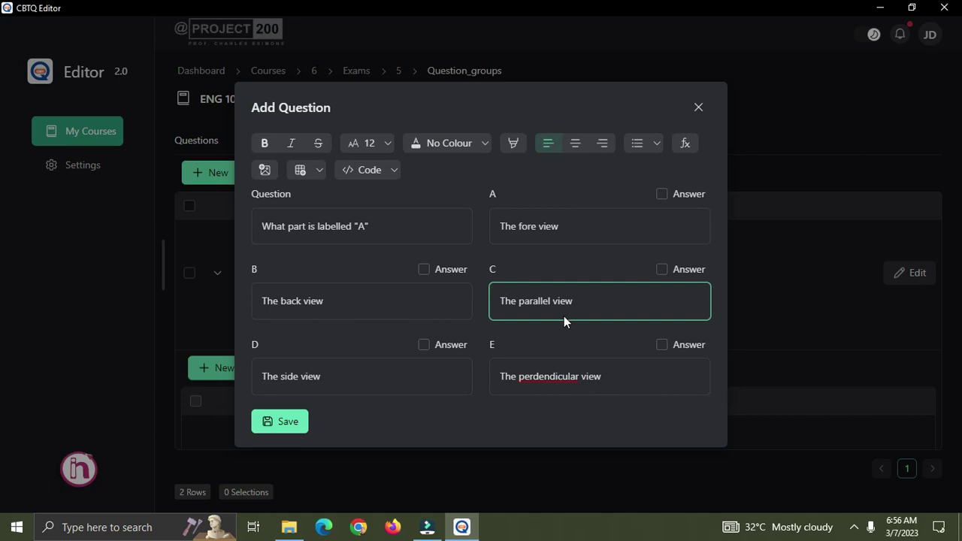
click(566, 313)
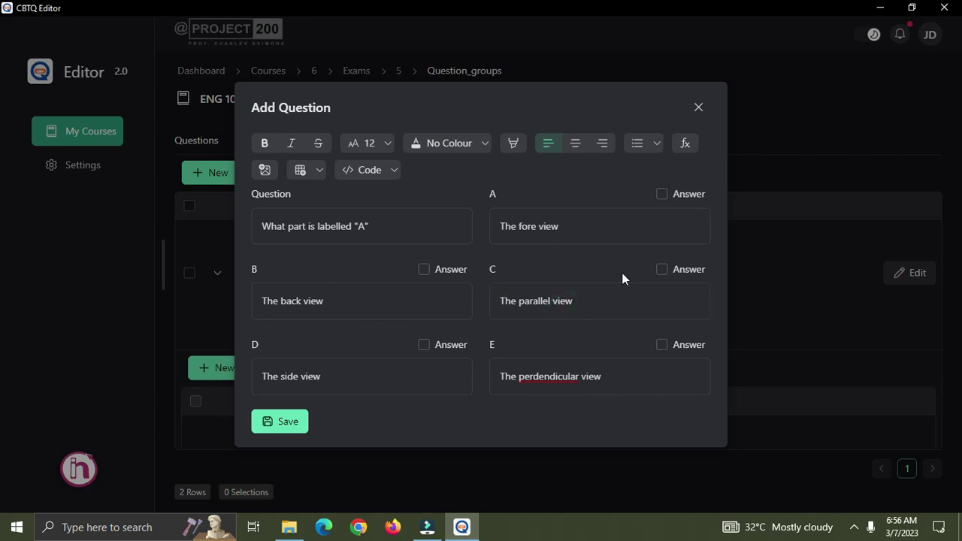
click(511, 221)
click(268, 427)
click(697, 110)
scroll(352, 296, up, 5)
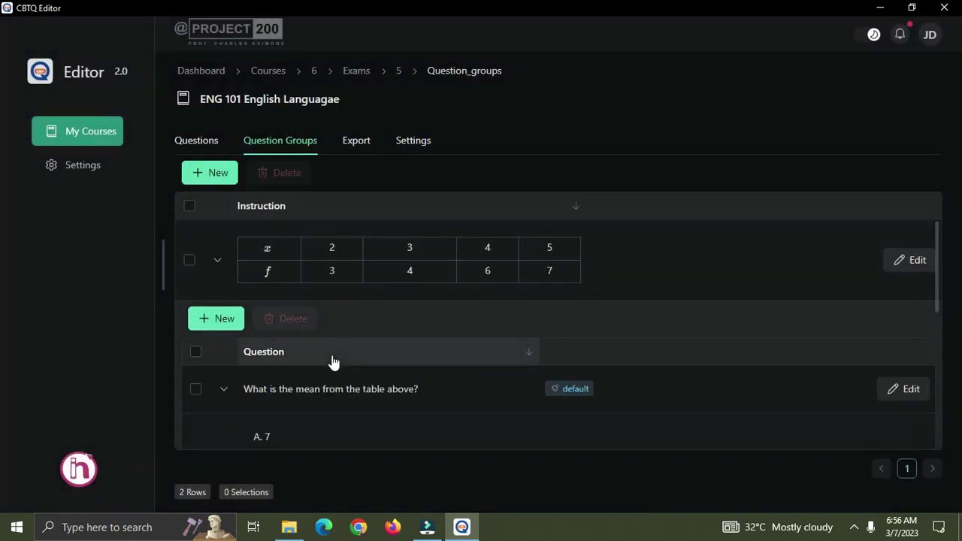
scroll(343, 357, down, 1)
scroll(344, 355, up, 1)
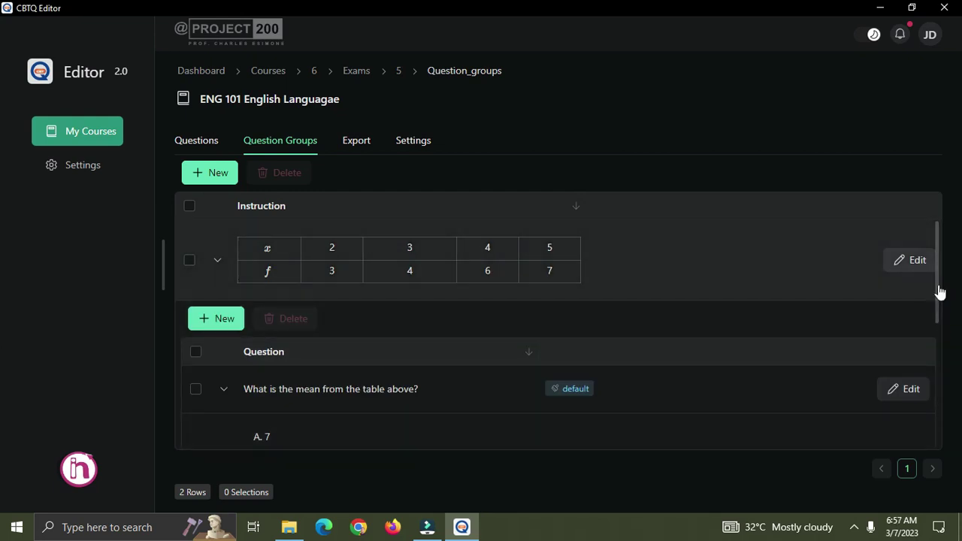
drag(937, 291, 955, 311)
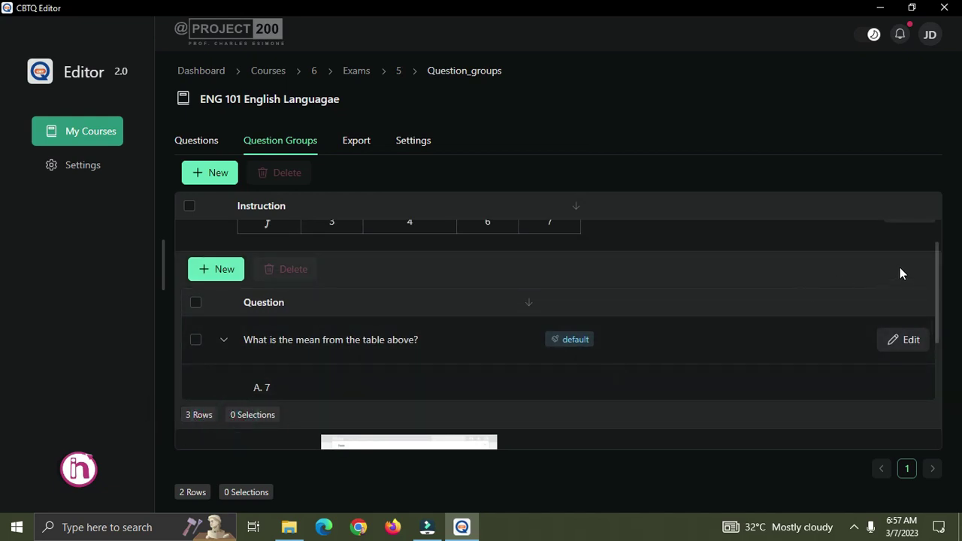
drag(937, 245, 939, 374)
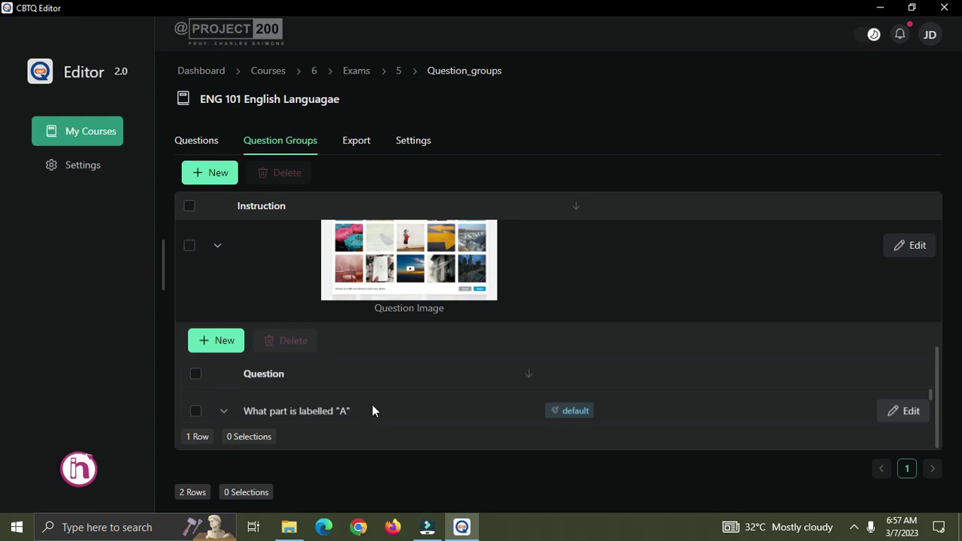
scroll(372, 406, down, 3)
Resize the image group's instruction picture to 60% and save the group.
scroll(372, 403, up, 3)
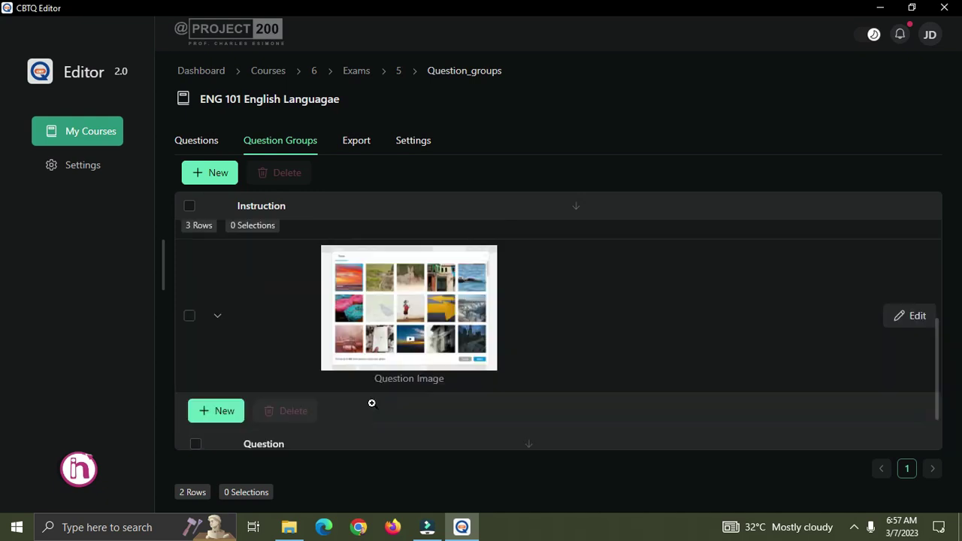
scroll(373, 403, up, 3)
scroll(487, 348, down, 3)
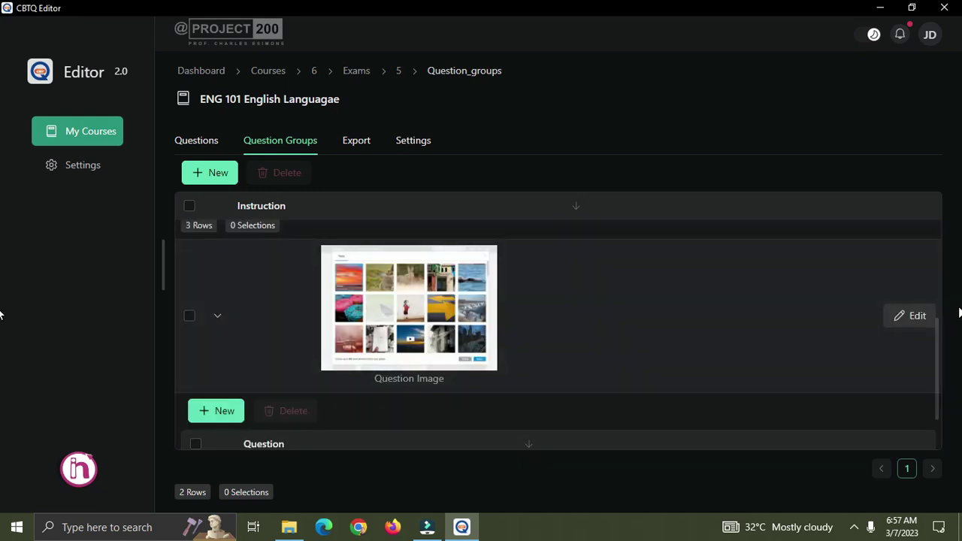
click(912, 317)
scroll(519, 316, down, 2)
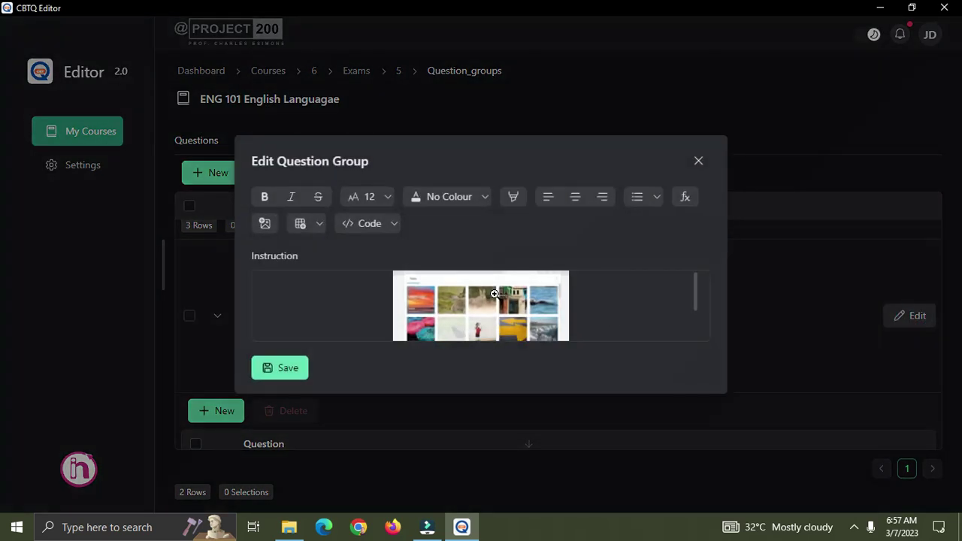
click(528, 331)
drag(573, 330, 602, 330)
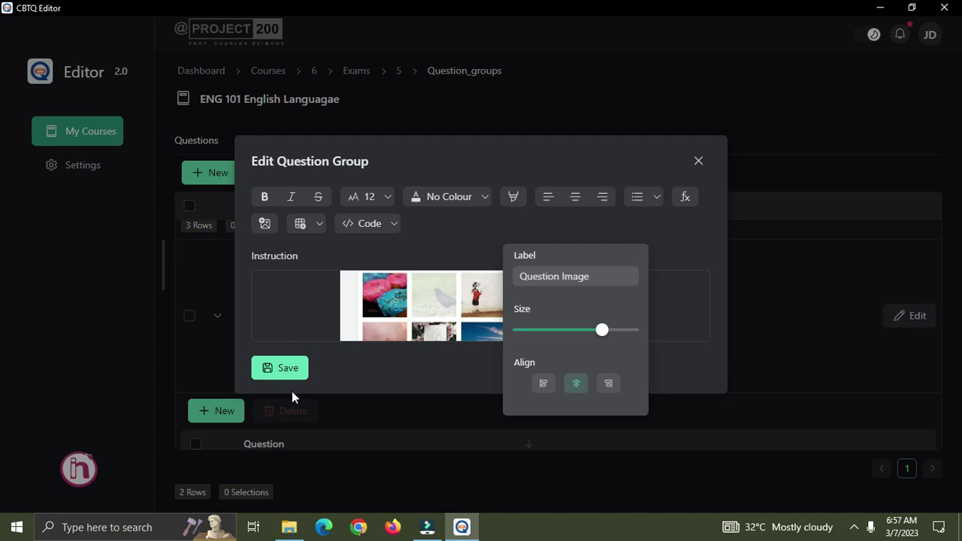
click(289, 368)
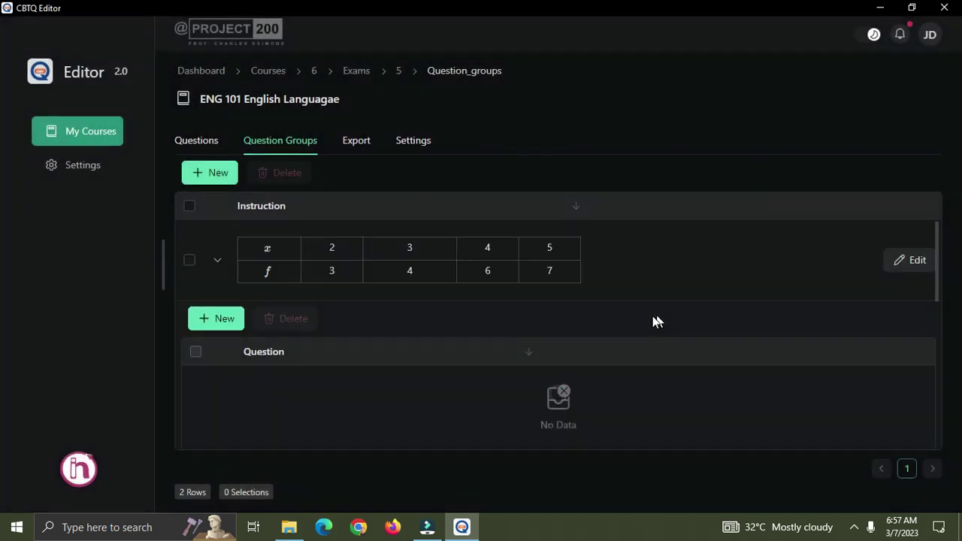
Look over the question groups, then switch to the exam's Questions list.
scroll(609, 349, down, 5)
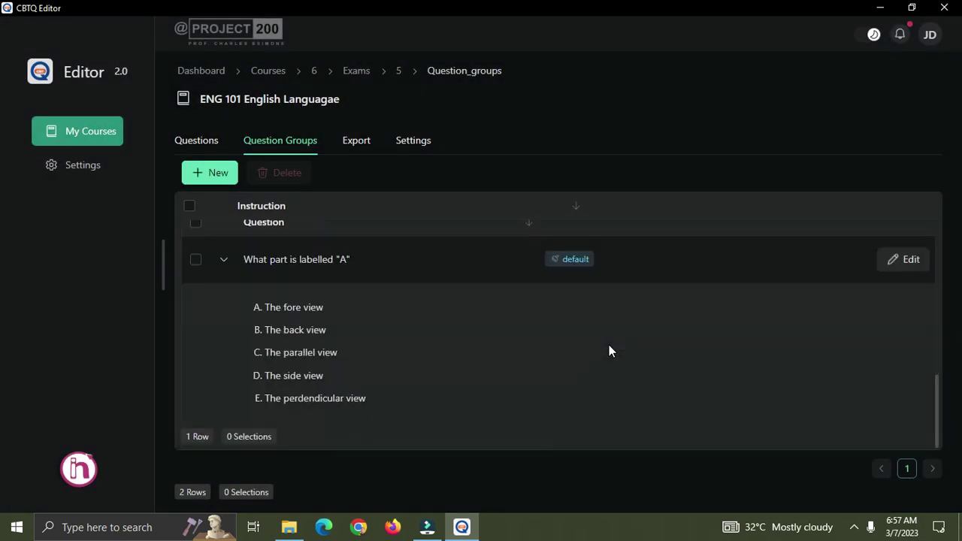
scroll(609, 347, up, 2)
scroll(310, 268, up, 3)
scroll(322, 286, down, 3)
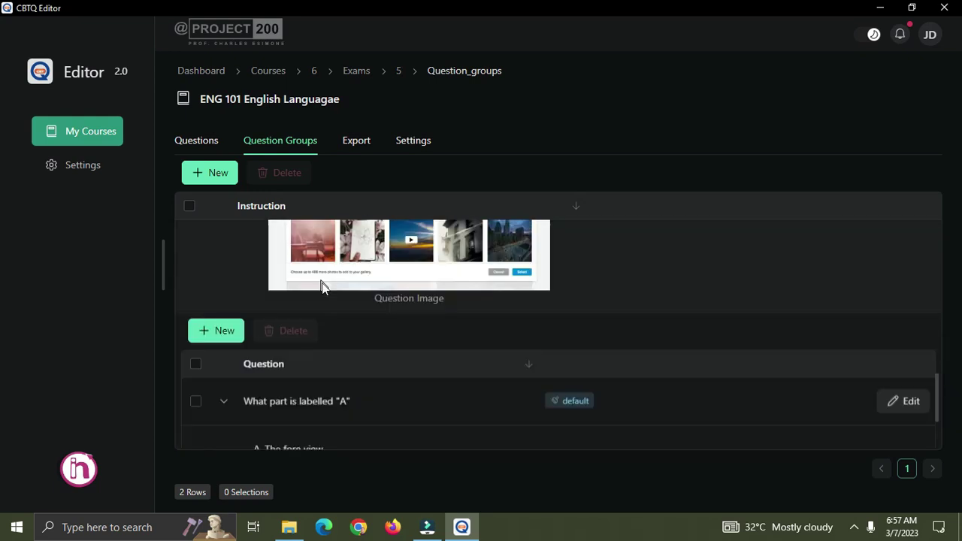
scroll(322, 286, down, 2)
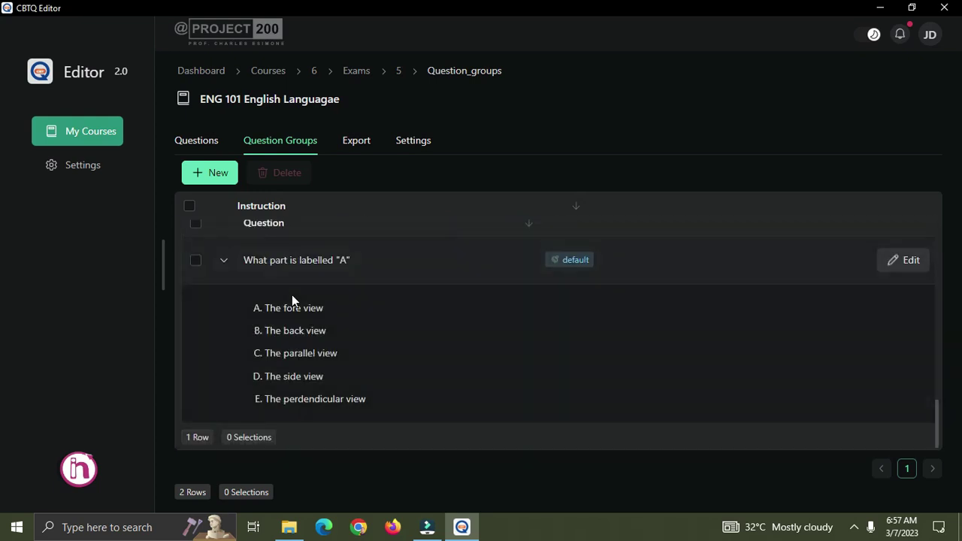
scroll(292, 294, up, 3)
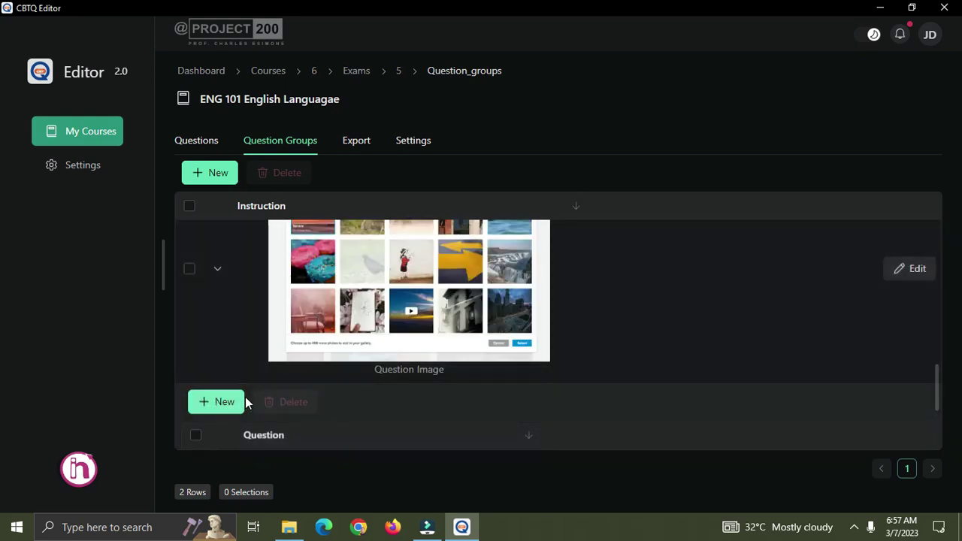
scroll(344, 381, down, 10)
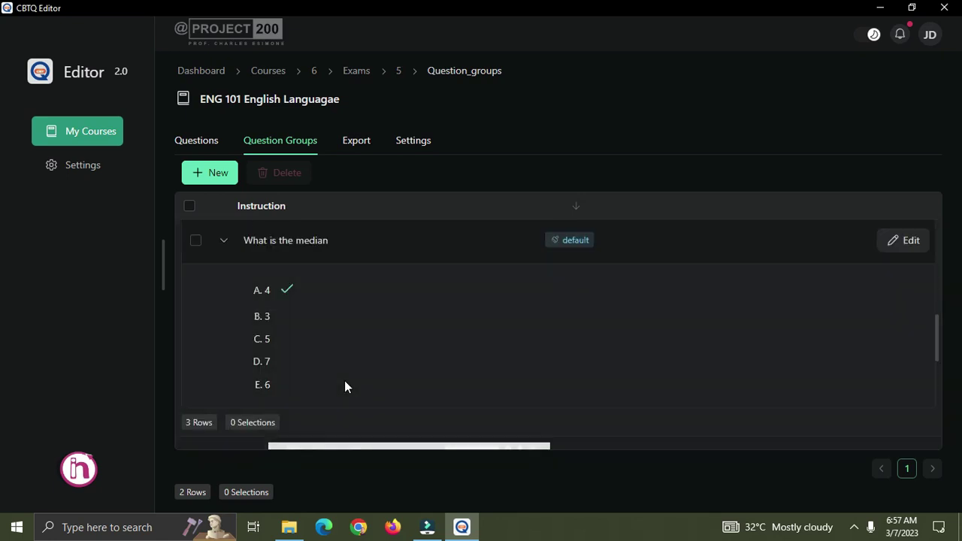
scroll(378, 391, up, 10)
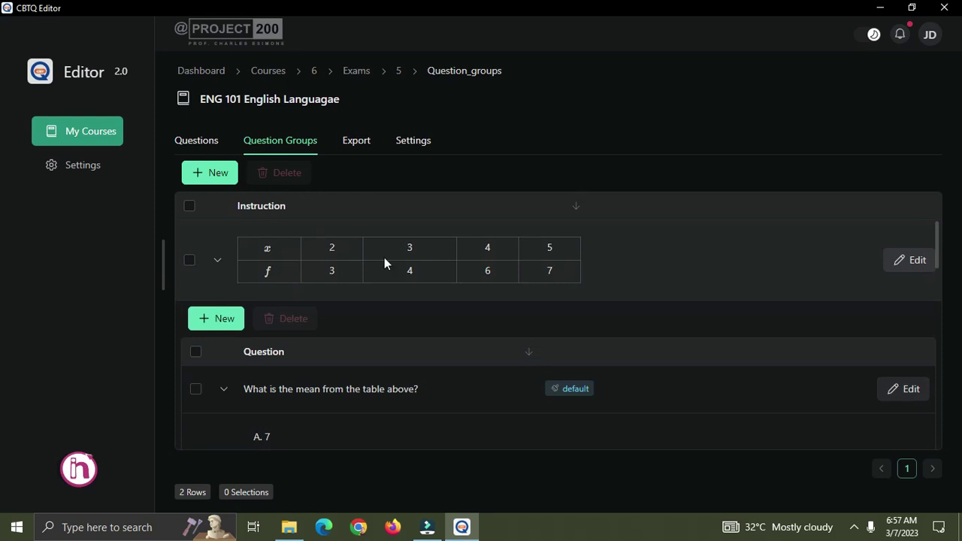
scroll(477, 310, down, 2)
scroll(461, 347, down, 8)
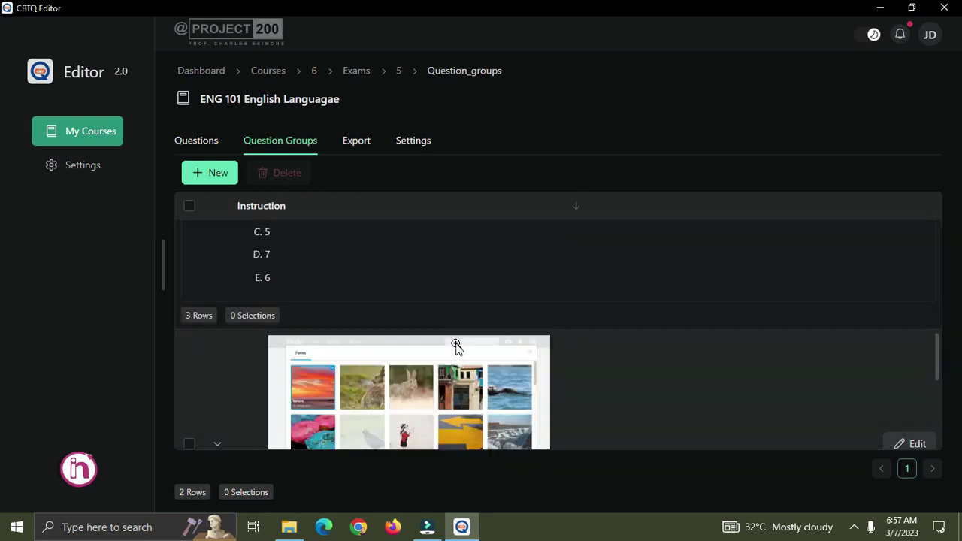
scroll(458, 342, up, 8)
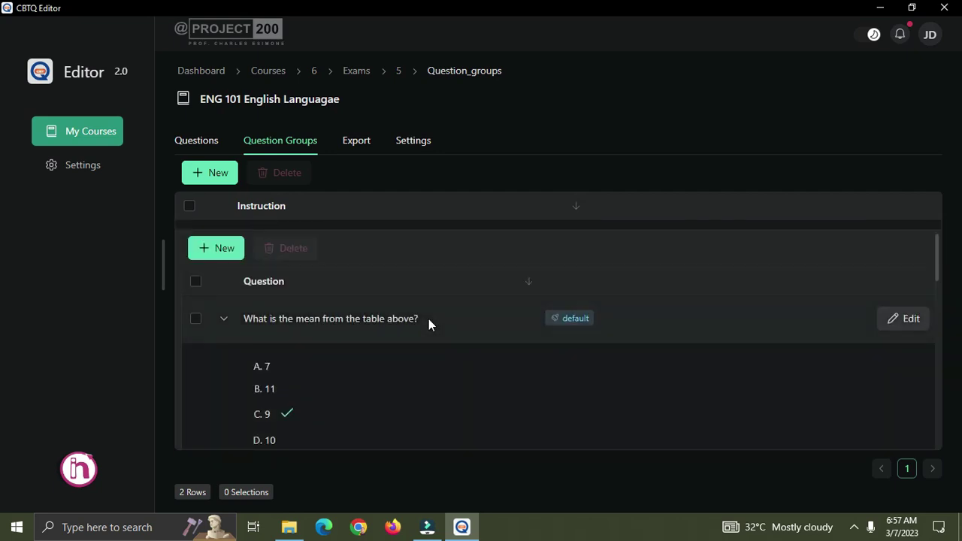
click(204, 142)
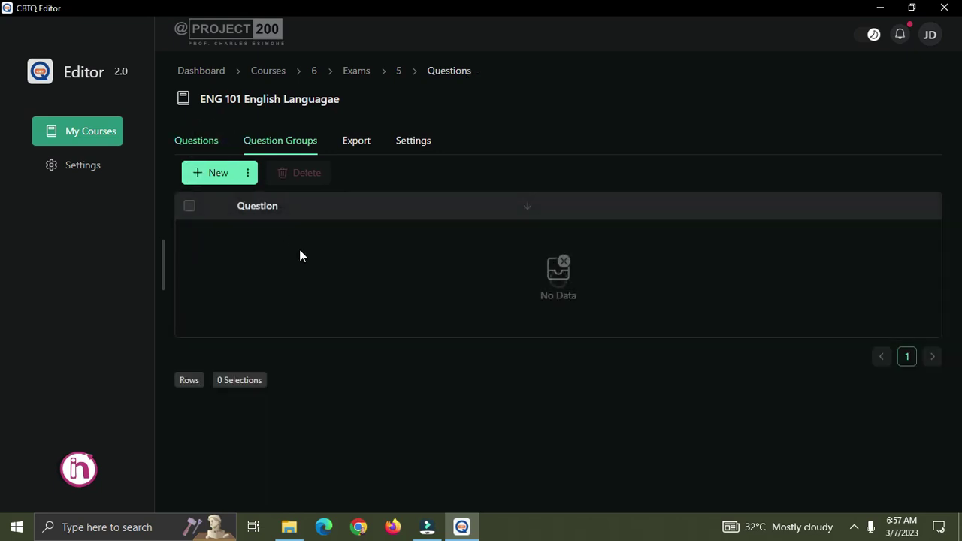
Return to Question Groups, then view the ENG 101 export summary: 25 per student, 6 total.
scroll(368, 278, down, 5)
scroll(384, 300, down, 8)
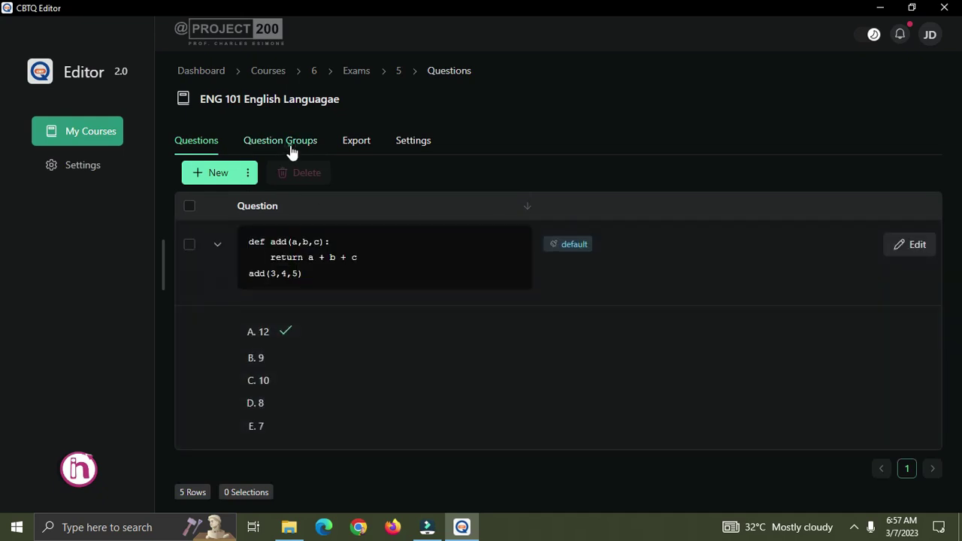
click(292, 149)
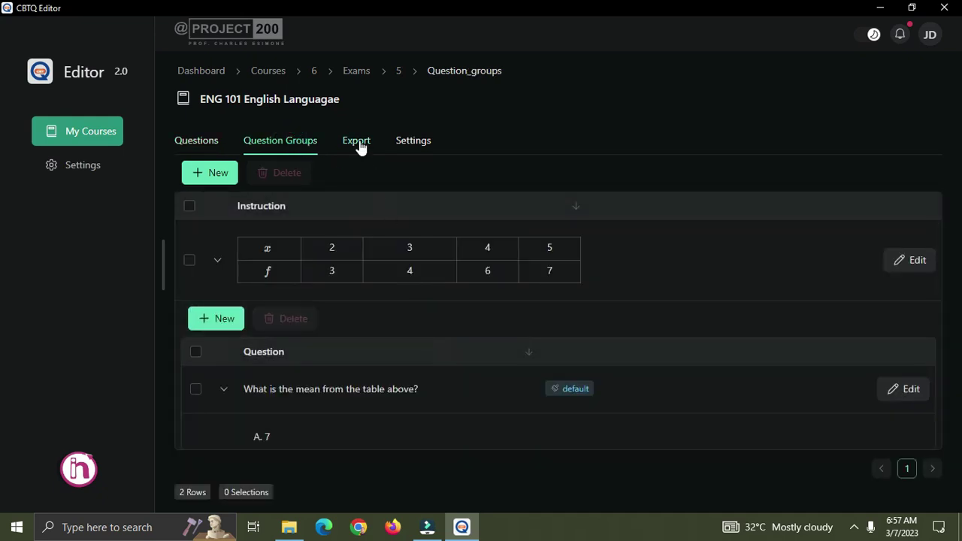
click(359, 145)
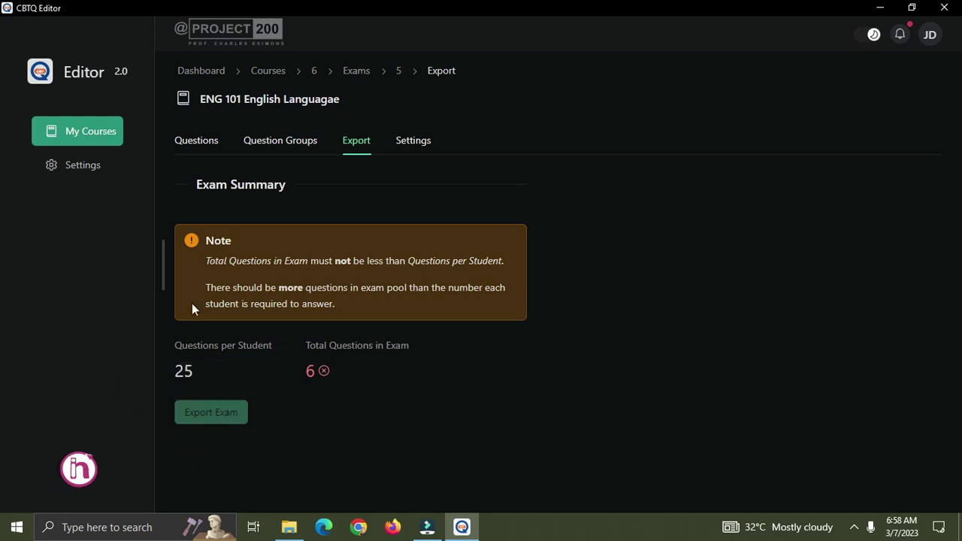
Highlight the 25 per-student and 6 total values, then open the exam's Settings.
double_click(198, 377)
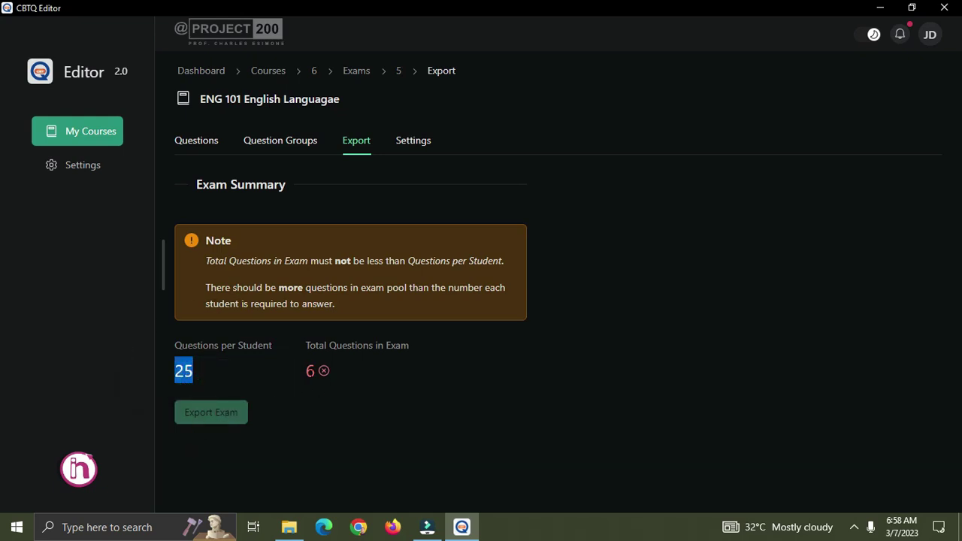
double_click(311, 371)
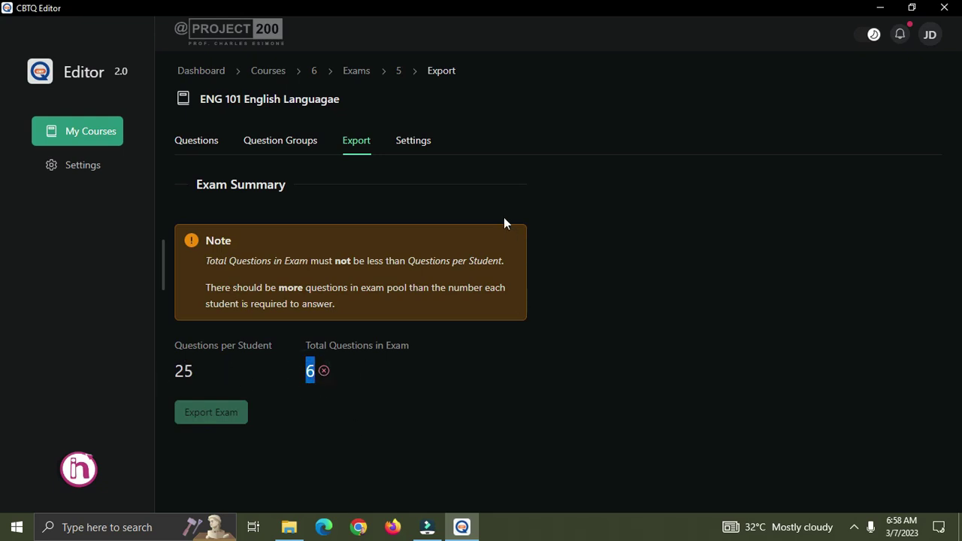
click(407, 148)
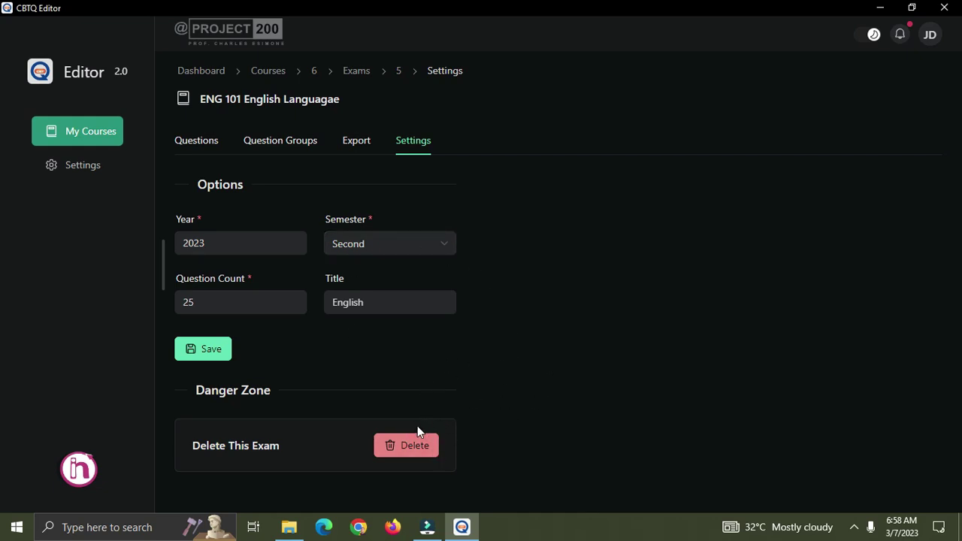
From My Courses, open the ENG 101 exam and view its questions and question groups.
click(85, 134)
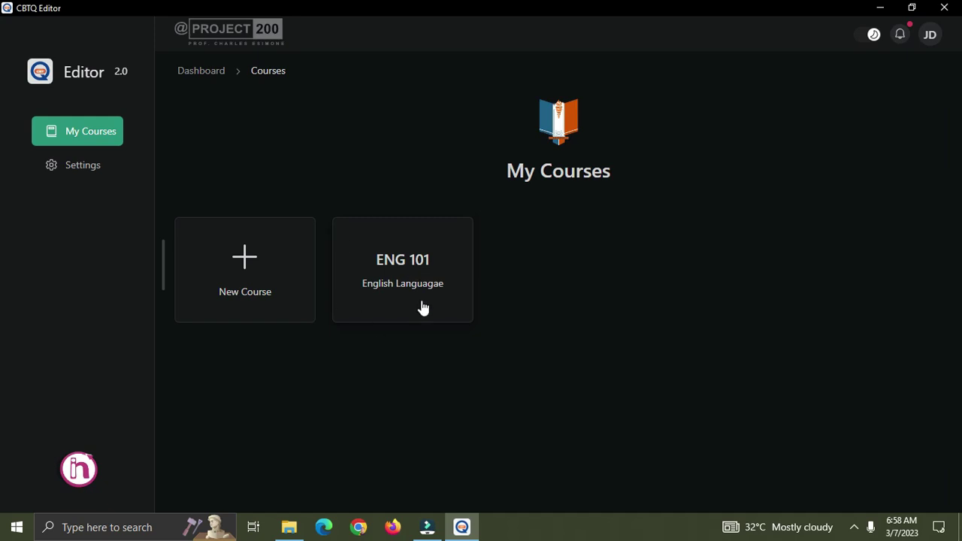
click(411, 263)
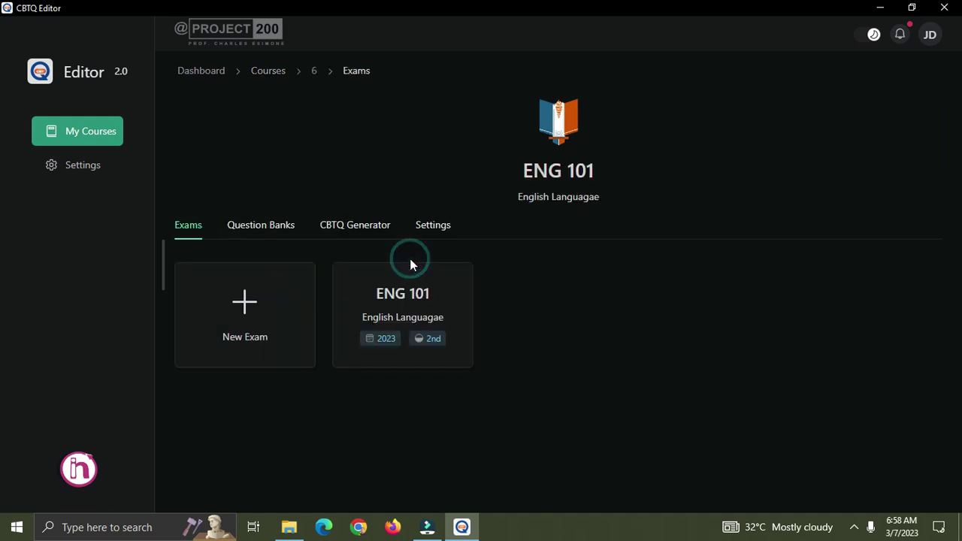
click(406, 299)
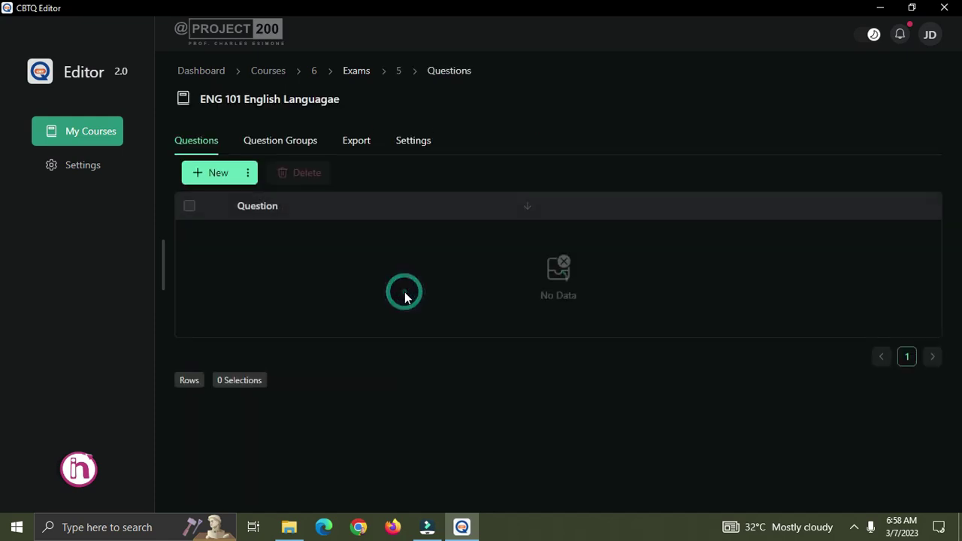
scroll(340, 295, down, 5)
scroll(316, 226, up, 5)
click(293, 146)
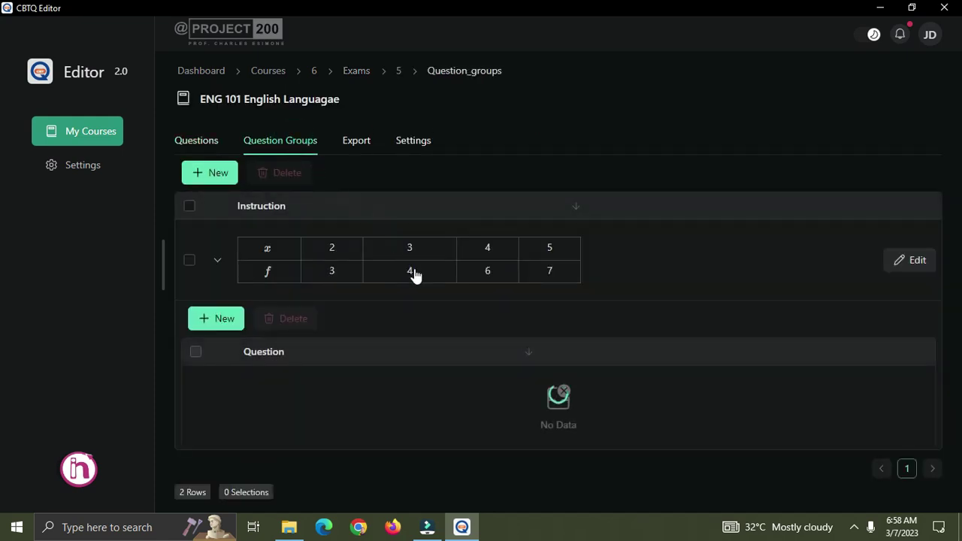
scroll(462, 354, down, 10)
scroll(460, 355, up, 8)
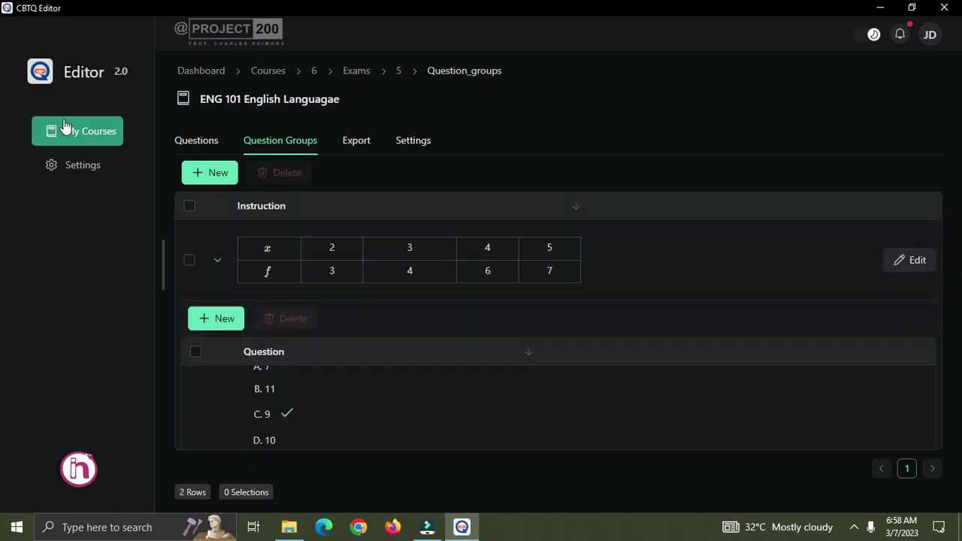
Go back to My Courses and open the ENG 101 course's Settings page.
click(66, 130)
click(430, 261)
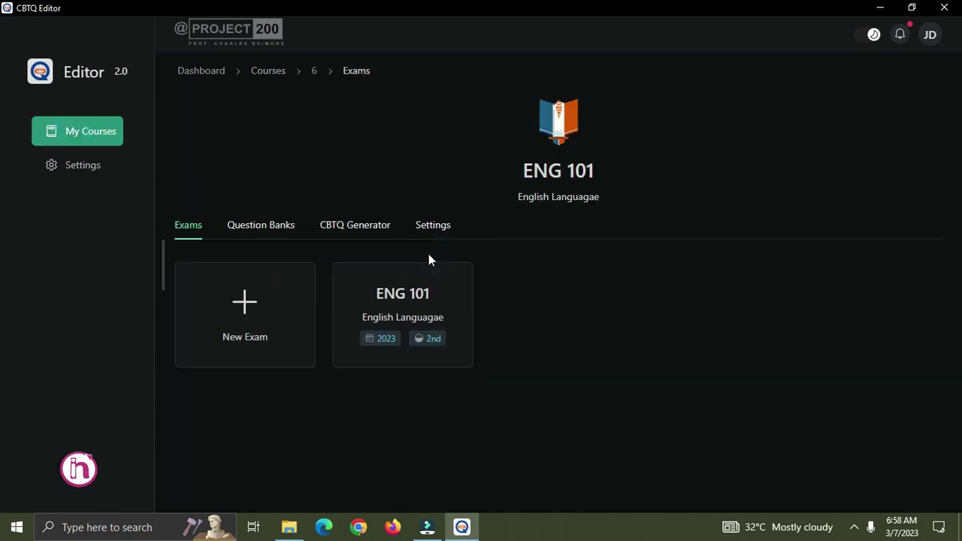
click(439, 227)
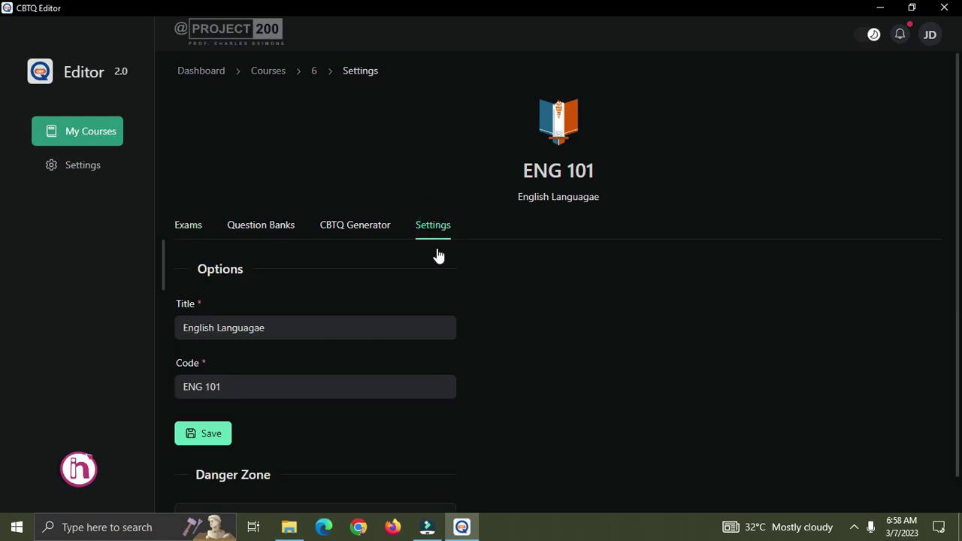
scroll(352, 368, down, 1)
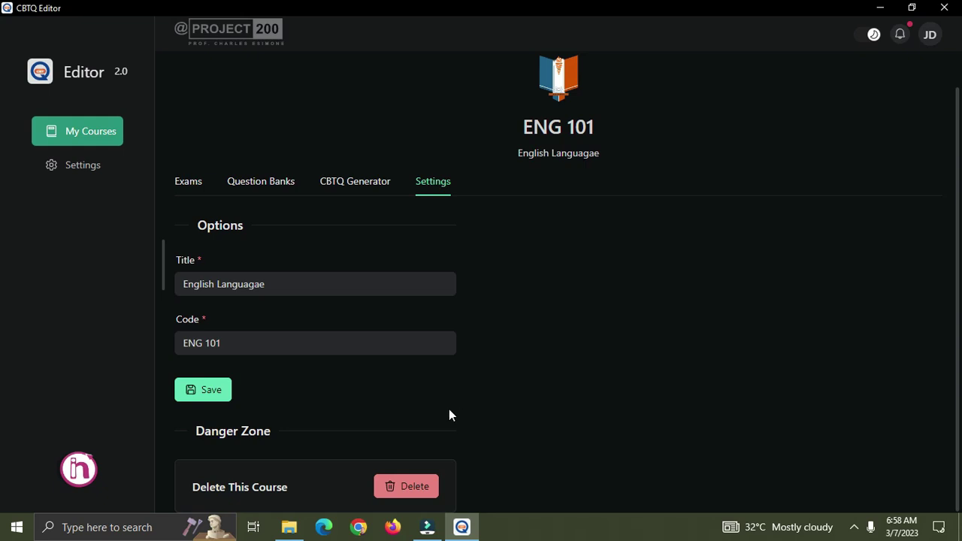
Reopen the ENG 101 course Settings and click into and out of the Code field.
click(75, 130)
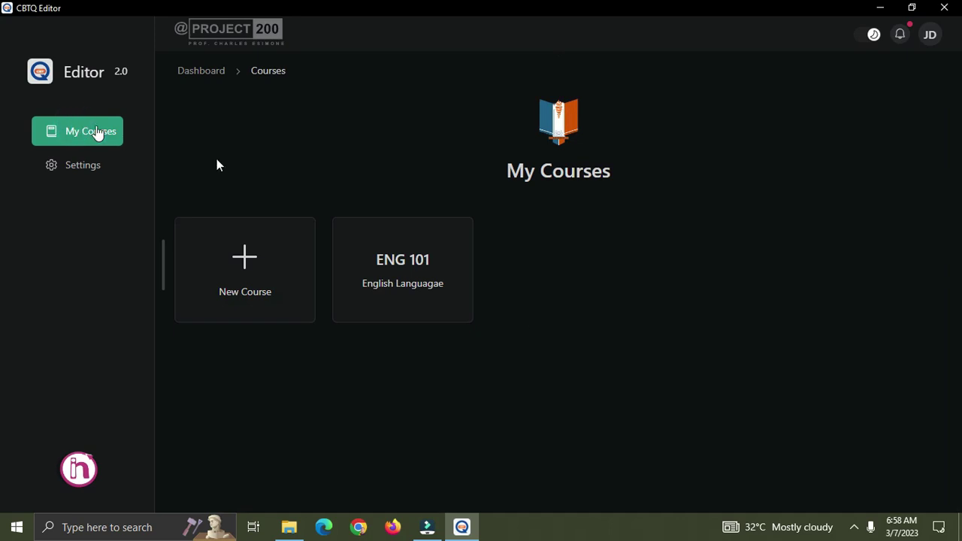
click(425, 273)
click(431, 225)
scroll(439, 342, down, 1)
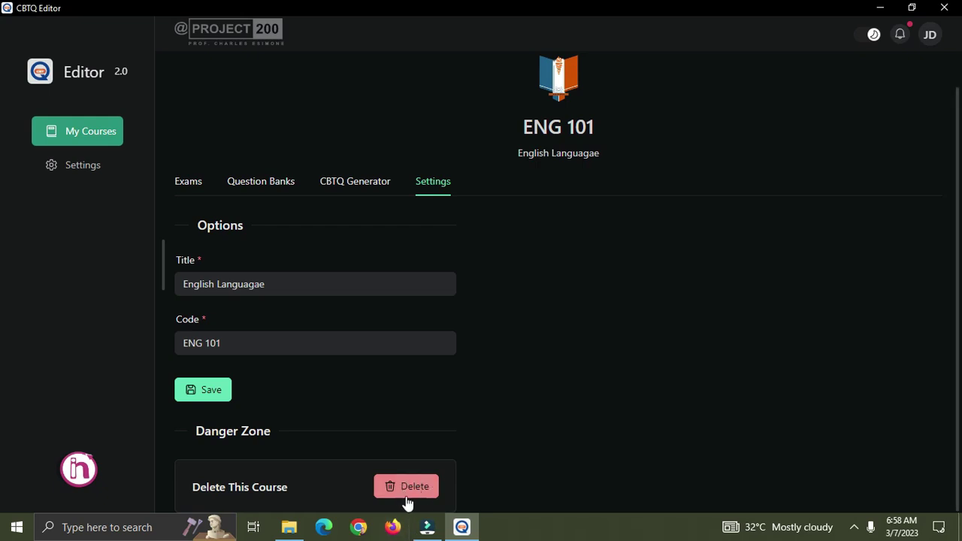
click(401, 345)
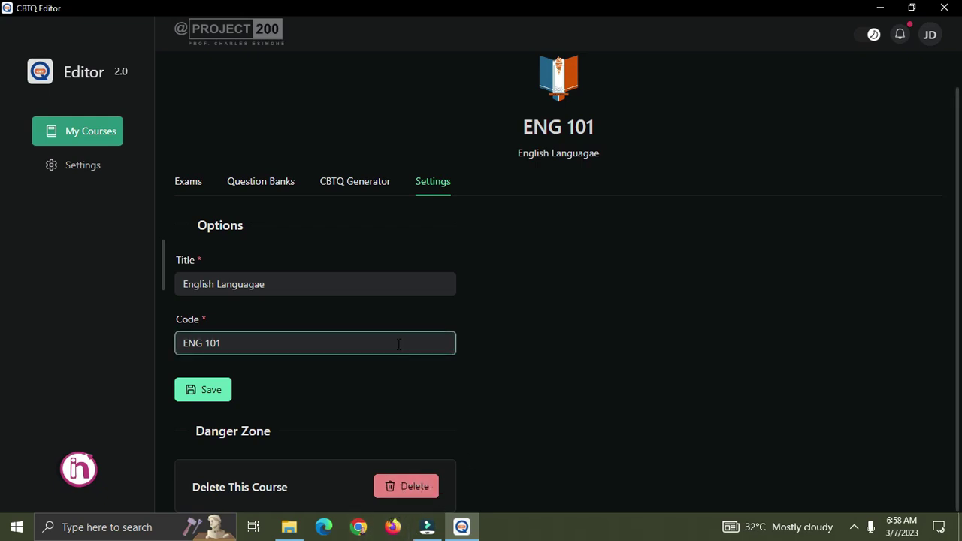
click(488, 366)
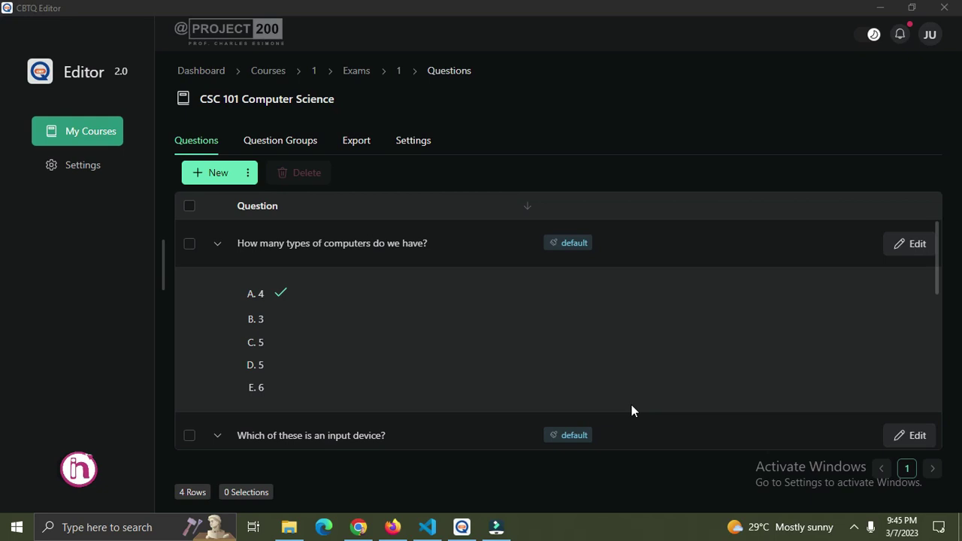
Open the CSC 101 exam's Settings and click into the Question Count field (3).
click(420, 143)
click(223, 300)
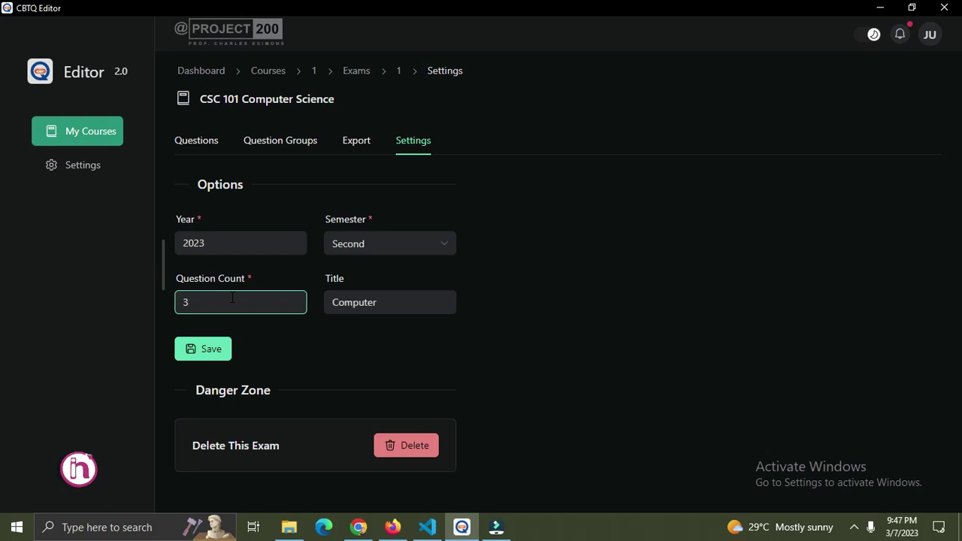
Review the CSC 101 export summary (3 per student, 4 total) and start exporting to a file.
click(190, 145)
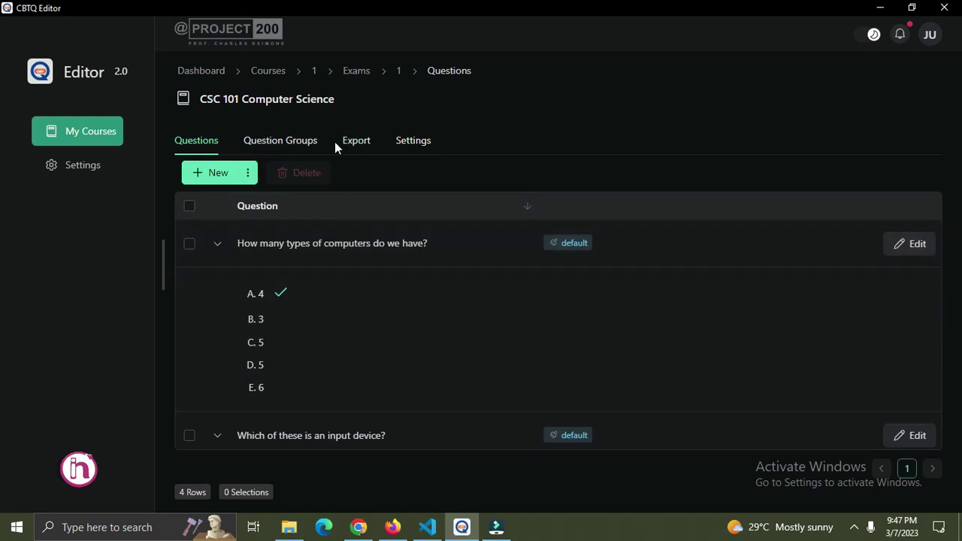
click(358, 143)
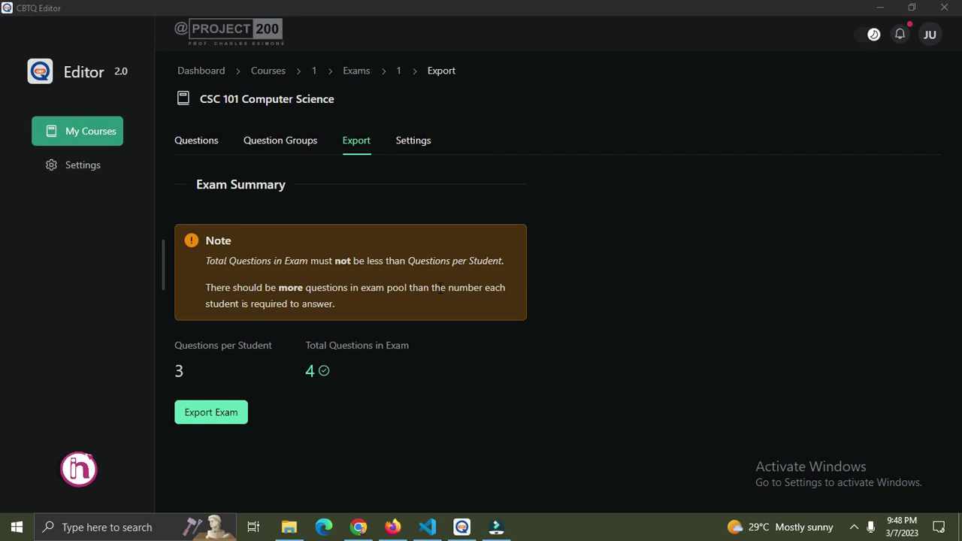
drag(193, 345, 258, 346)
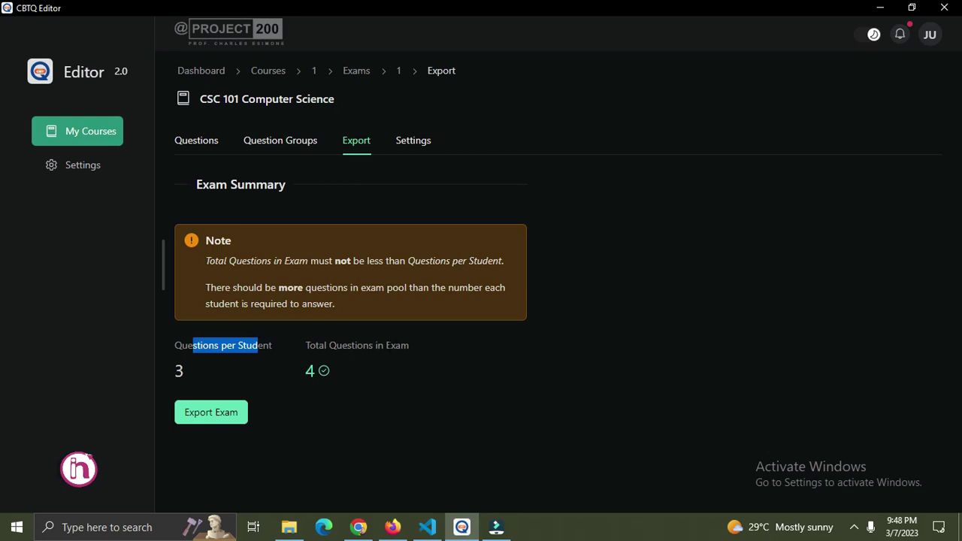
drag(319, 345, 357, 345)
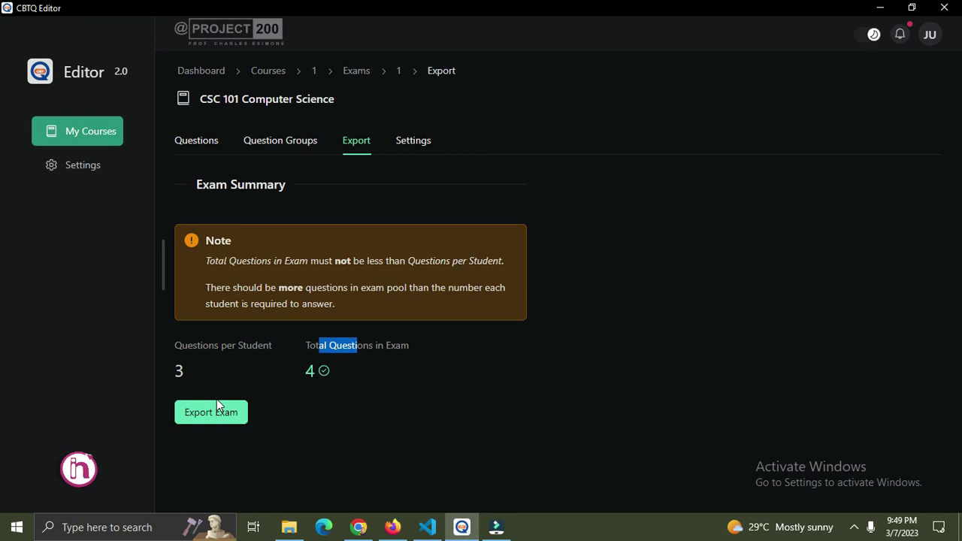
click(409, 370)
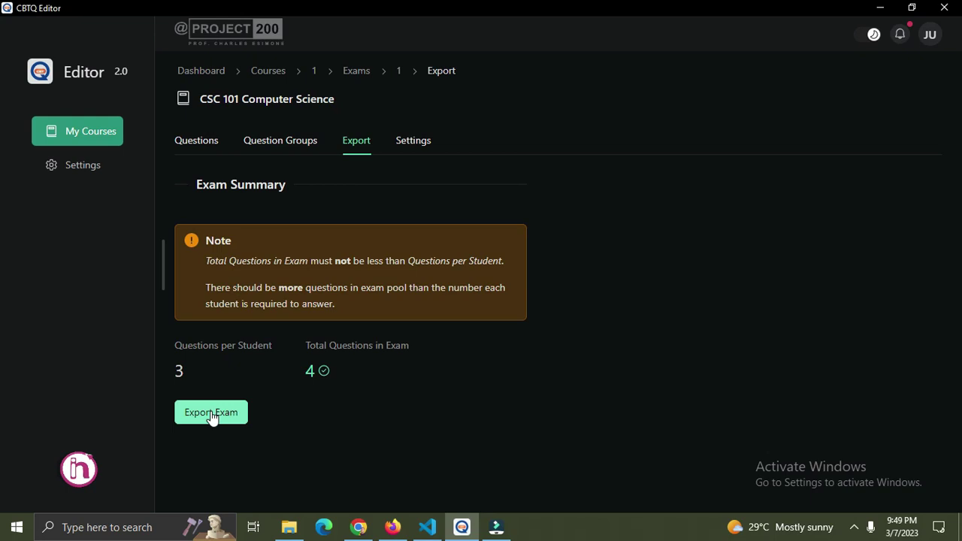
click(212, 418)
click(204, 408)
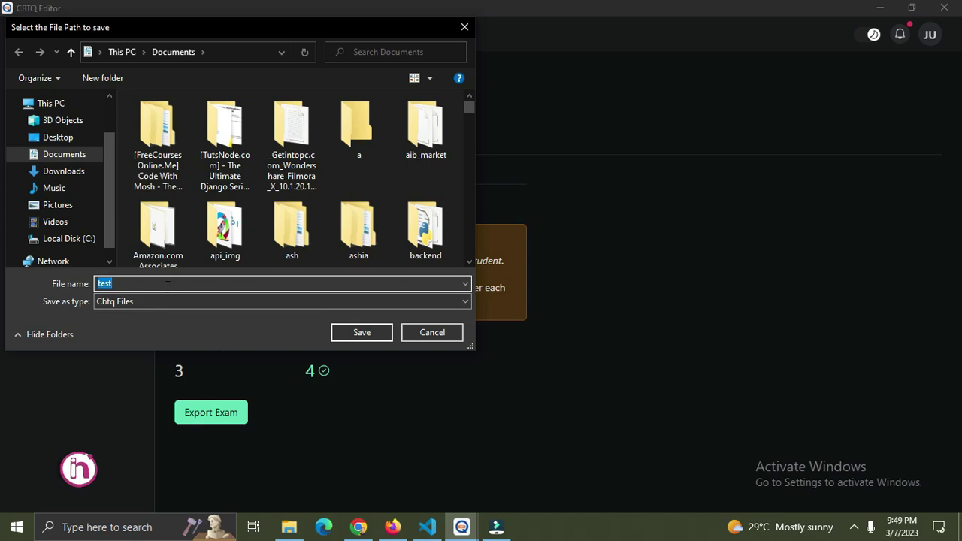
Try saving the export as csc_cbt in Documents, then decline overwriting the existing file.
click(167, 284)
key(BackSpace)
key(BackSpace)
key(BackSpace)
key(BackSpace)
text(csc)
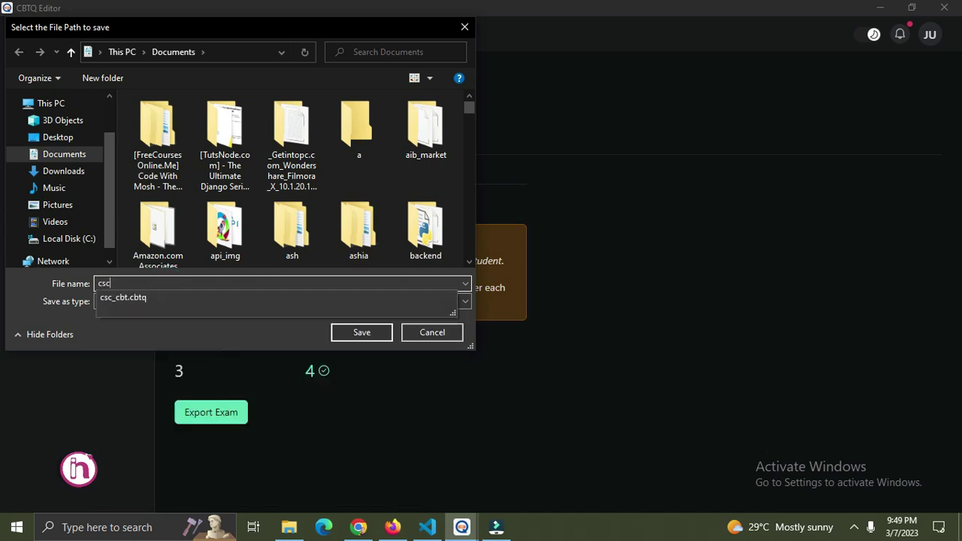
text(_cbt)
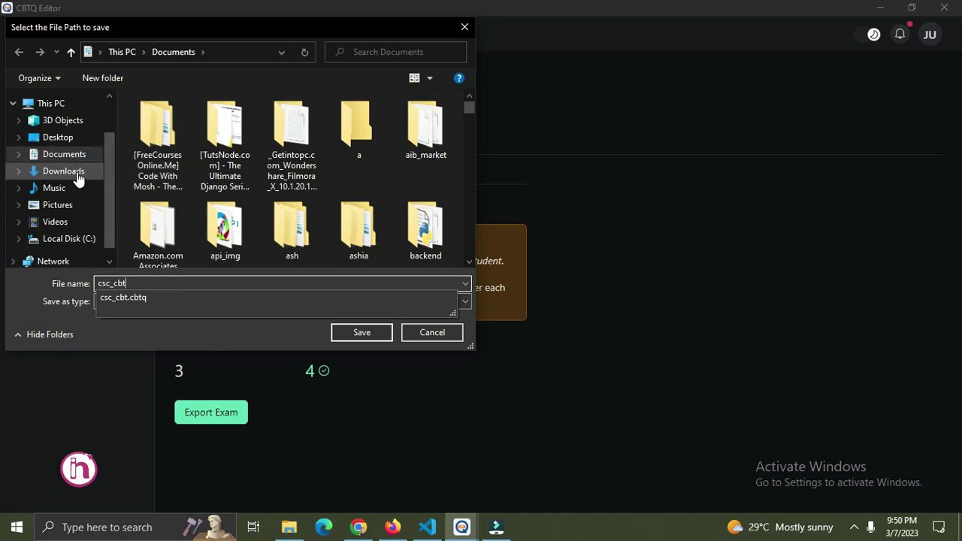
click(364, 336)
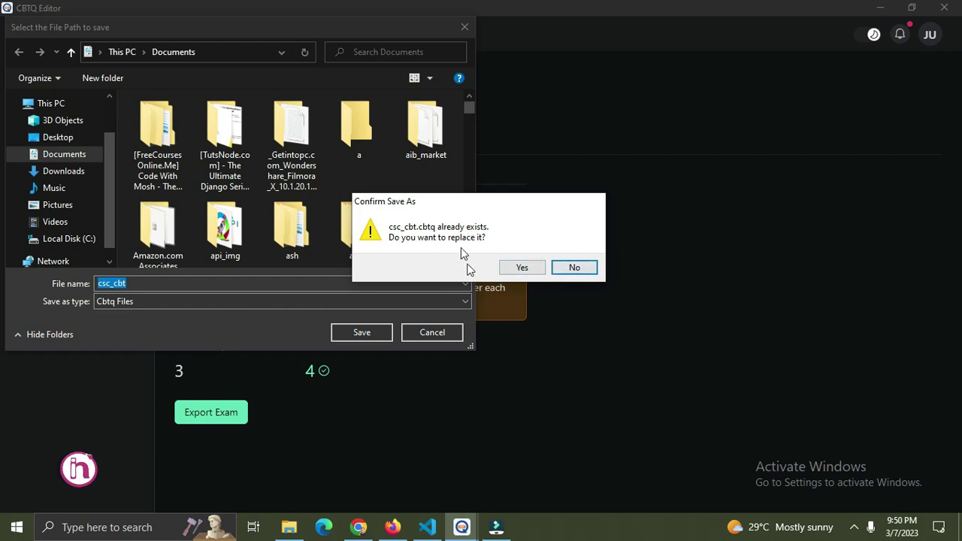
click(568, 269)
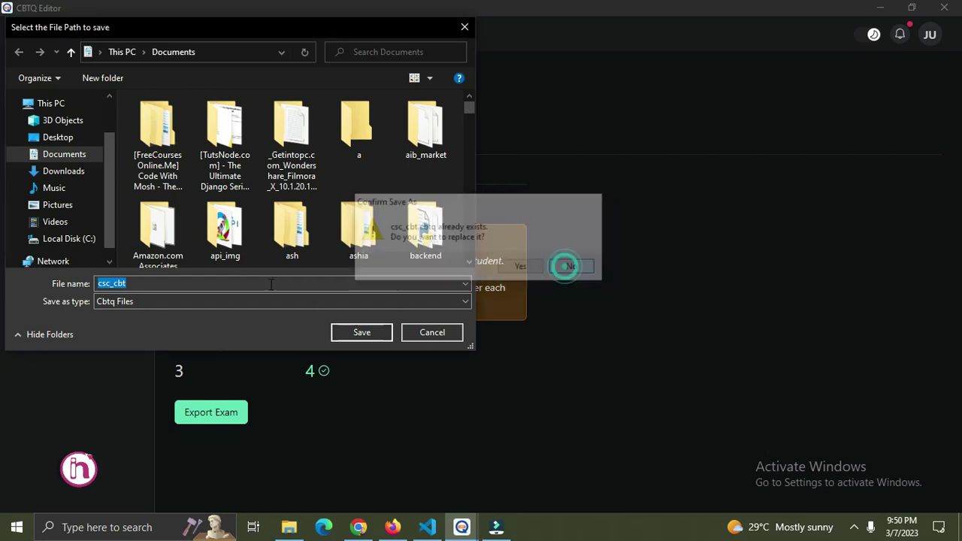
Rename the export file to newcsc_cbt and save it.
click(132, 283)
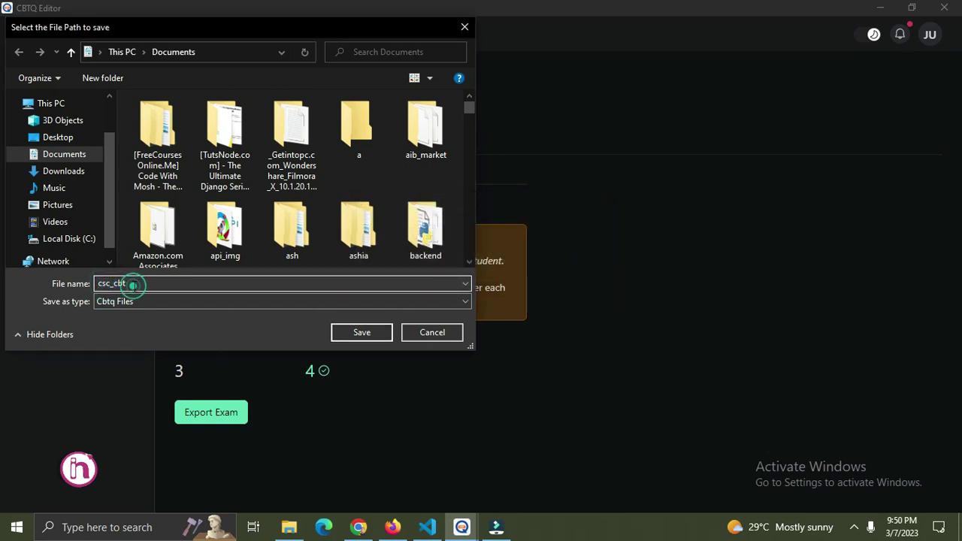
click(110, 283)
key(BackSpace)
key(BackSpace)
key(BackSpace)
text(newcsc)
click(367, 330)
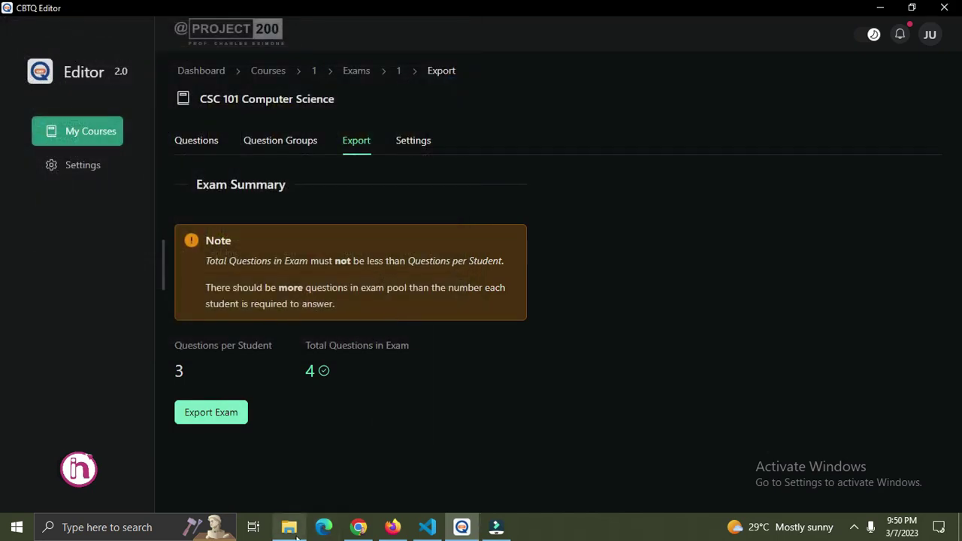
Maximize the Documents window in File Explorer and locate the newcsc_cbt file in its list.
mouse_move(289, 527)
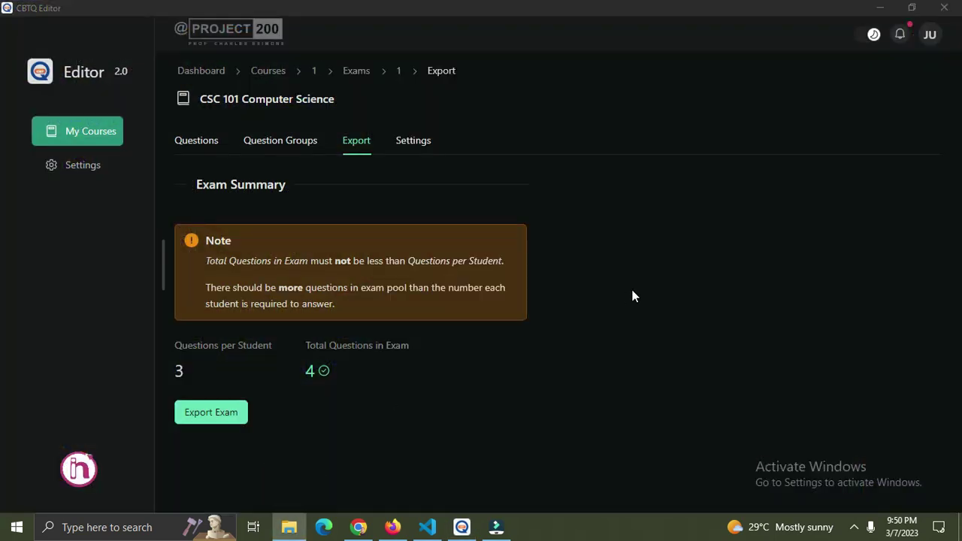
click(291, 529)
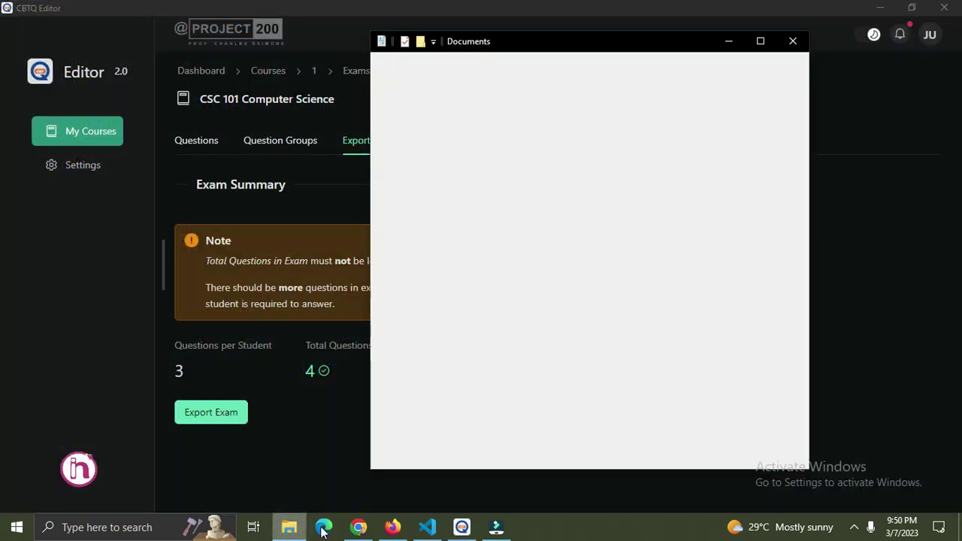
click(762, 43)
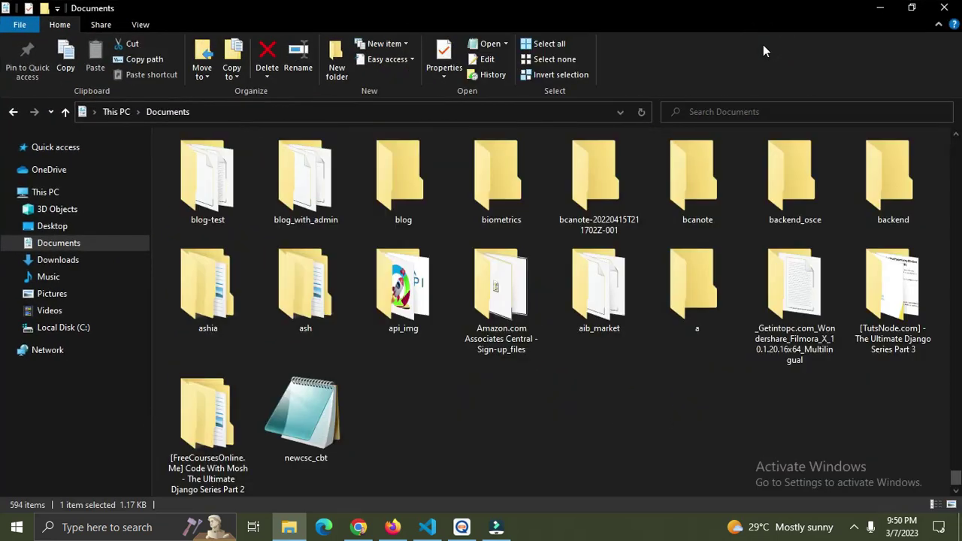
click(610, 194)
key(n)
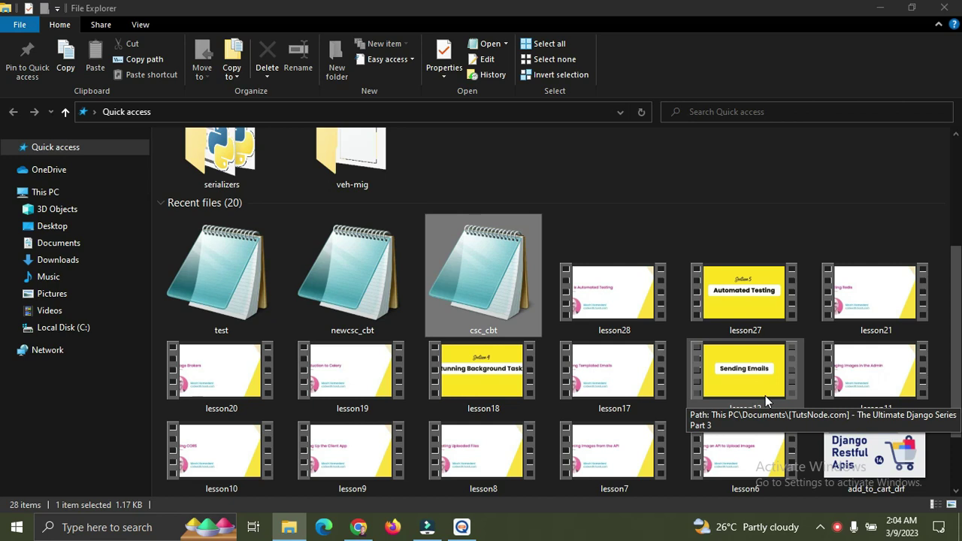
Close the empty Add Question form and go through My Courses to the CSC 101 exam.
click(462, 527)
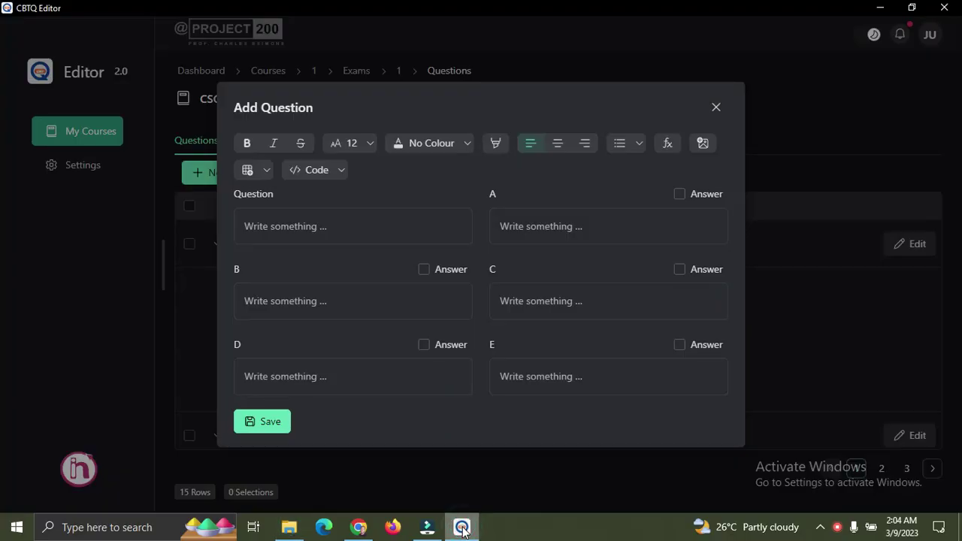
click(715, 108)
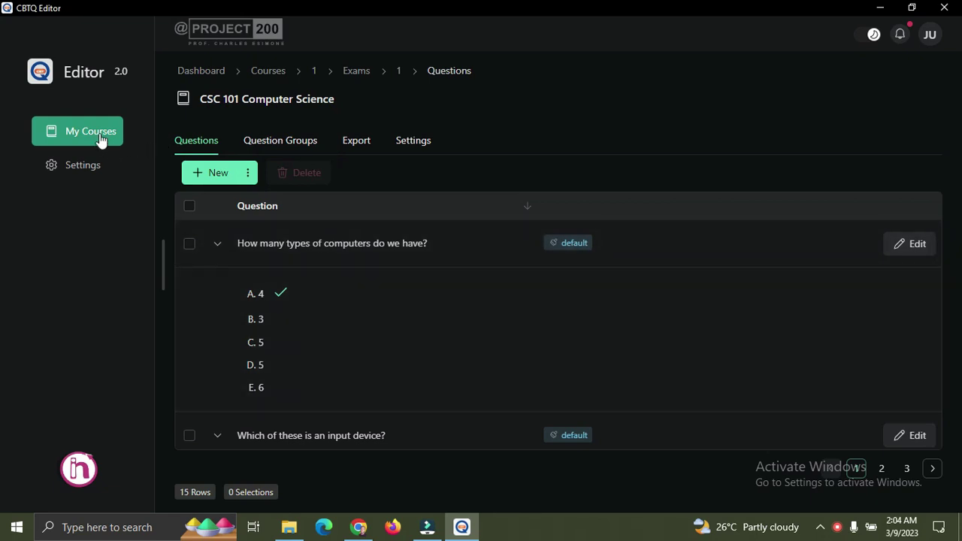
click(100, 135)
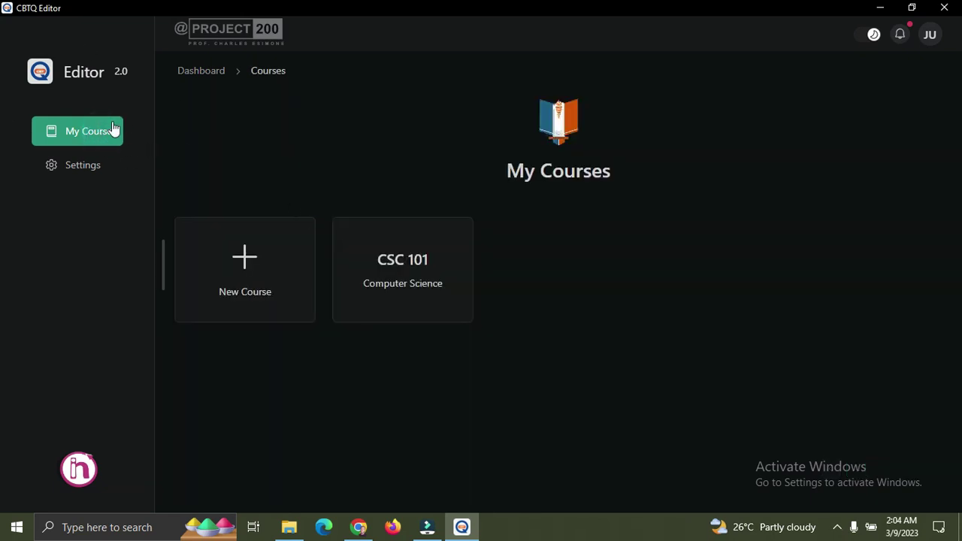
click(394, 278)
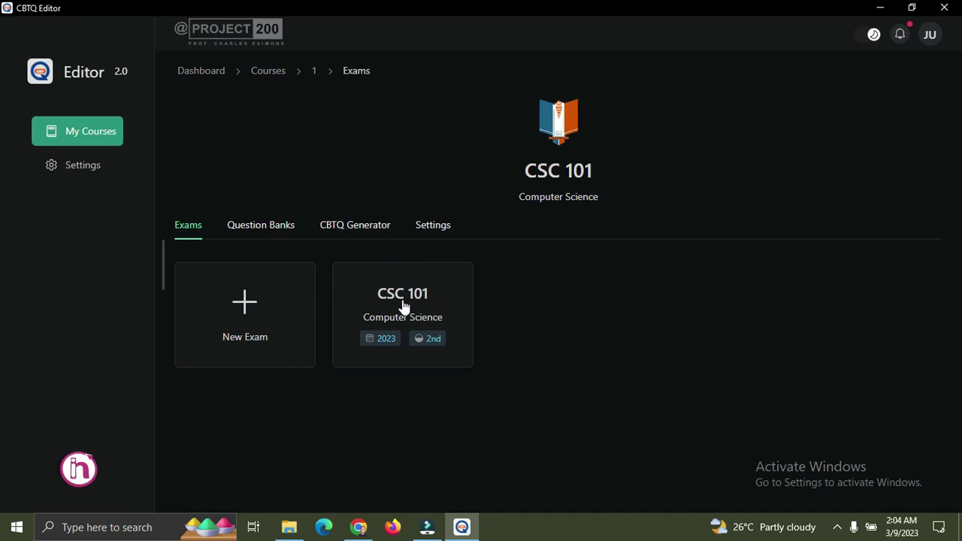
click(403, 303)
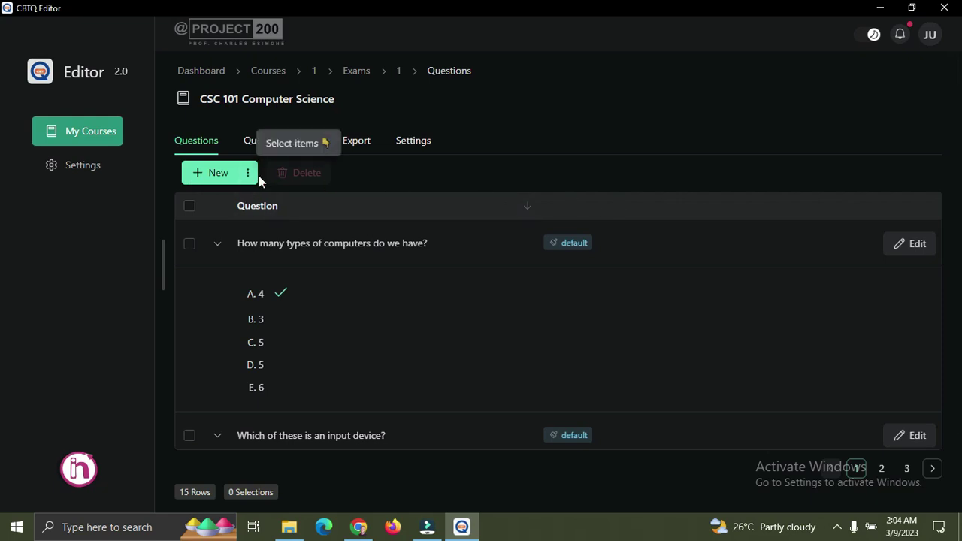
Start an import from file and select test.cbtq from Documents as the upload.
click(247, 172)
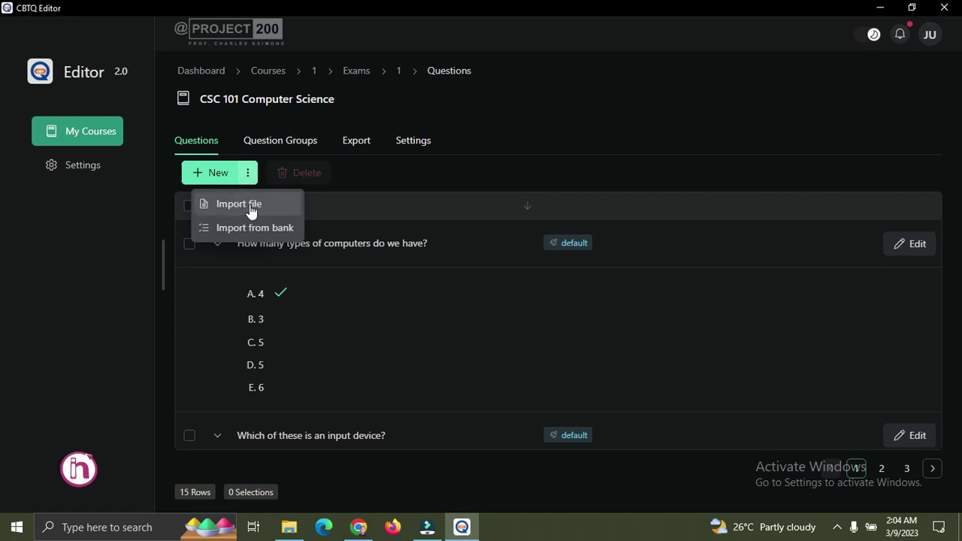
click(257, 204)
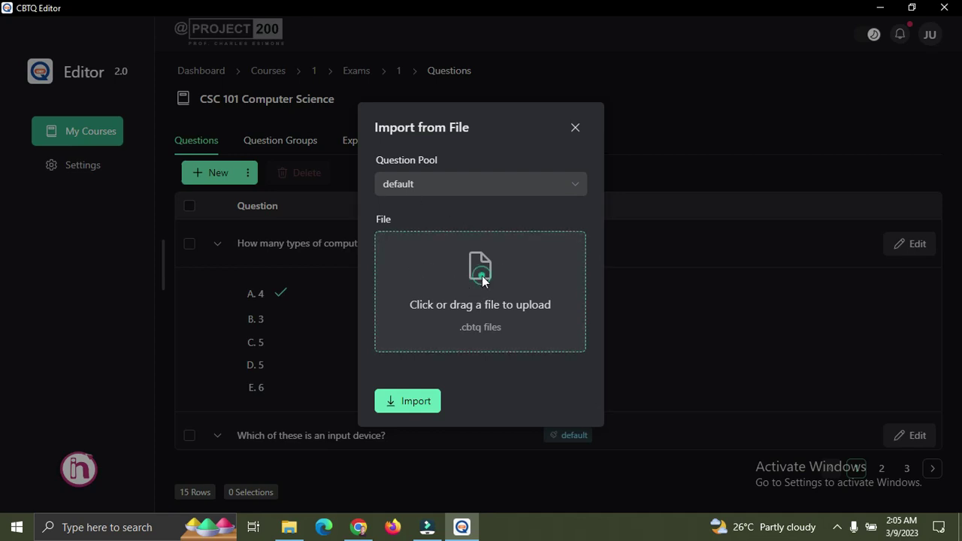
click(482, 276)
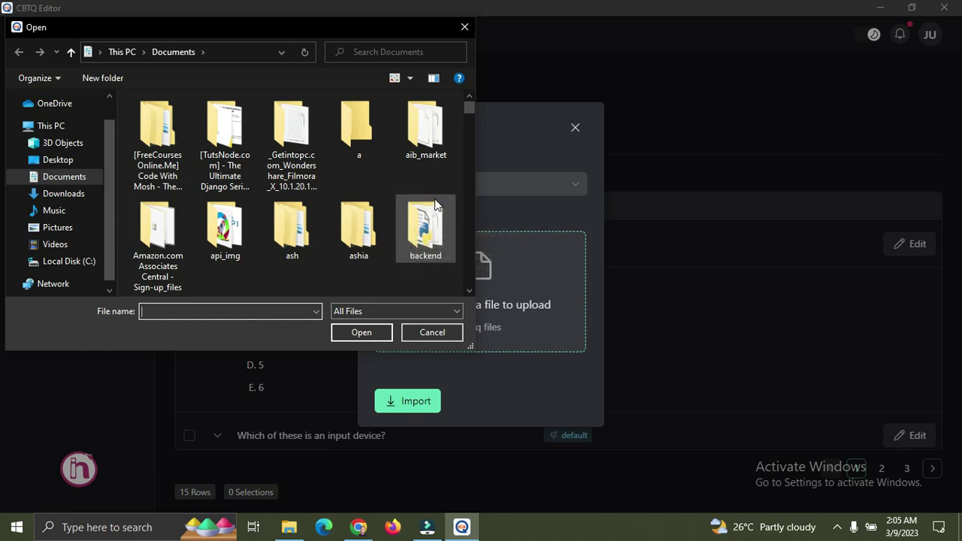
scroll(435, 206, down, 2)
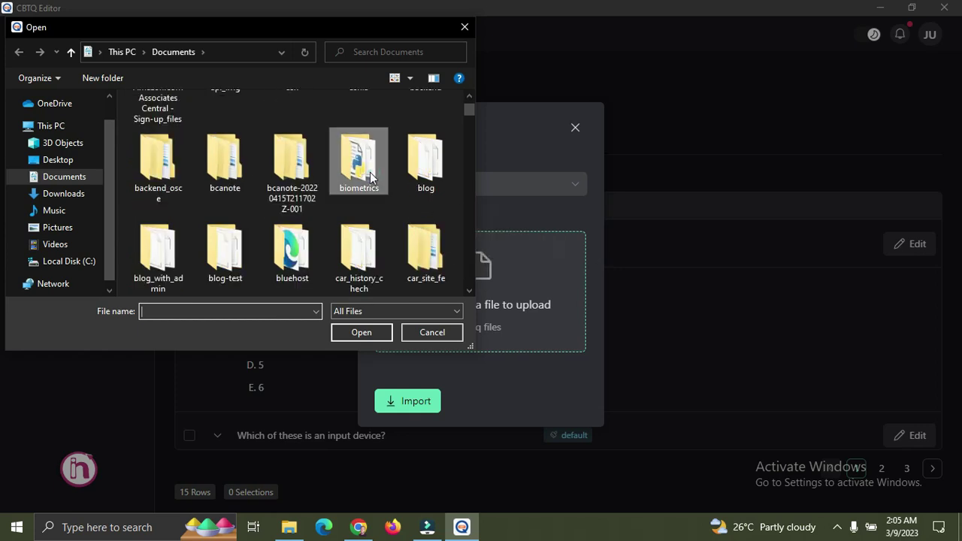
key(t)
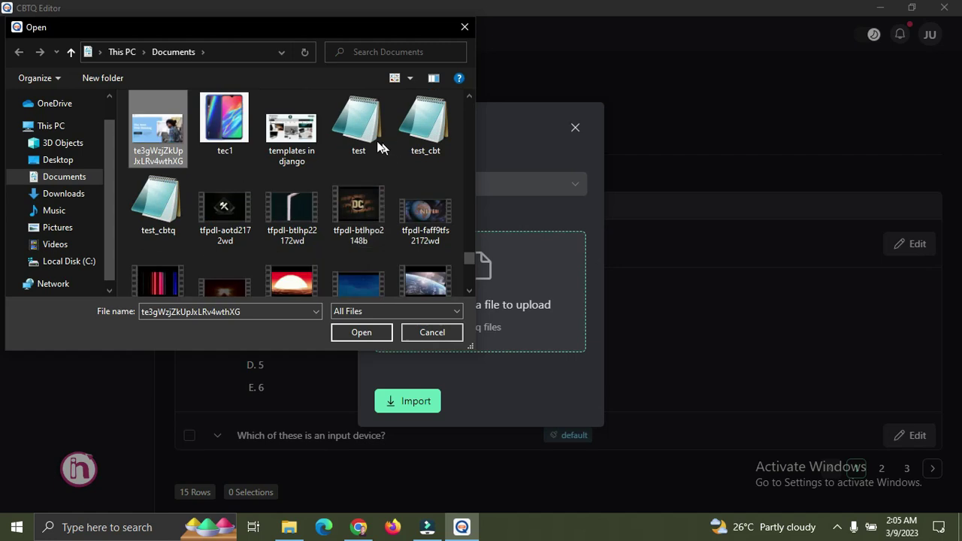
click(357, 144)
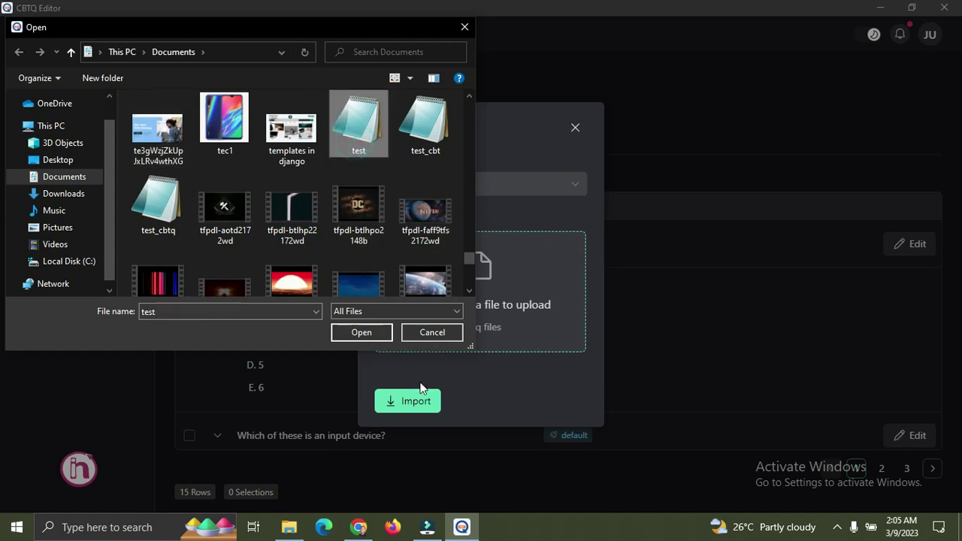
click(367, 335)
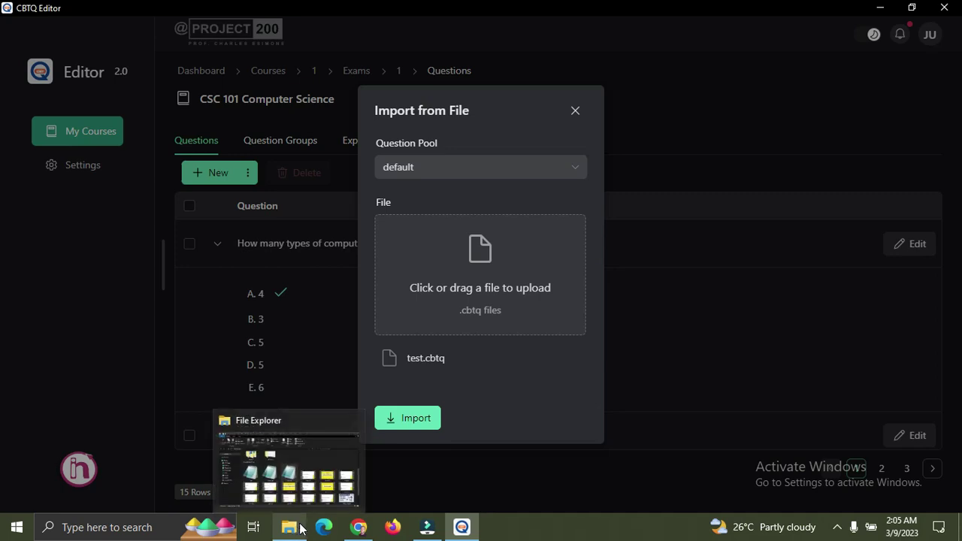
Review the Documents files in File Explorer, then return to the CSC 101 export summary.
mouse_move(556, 356)
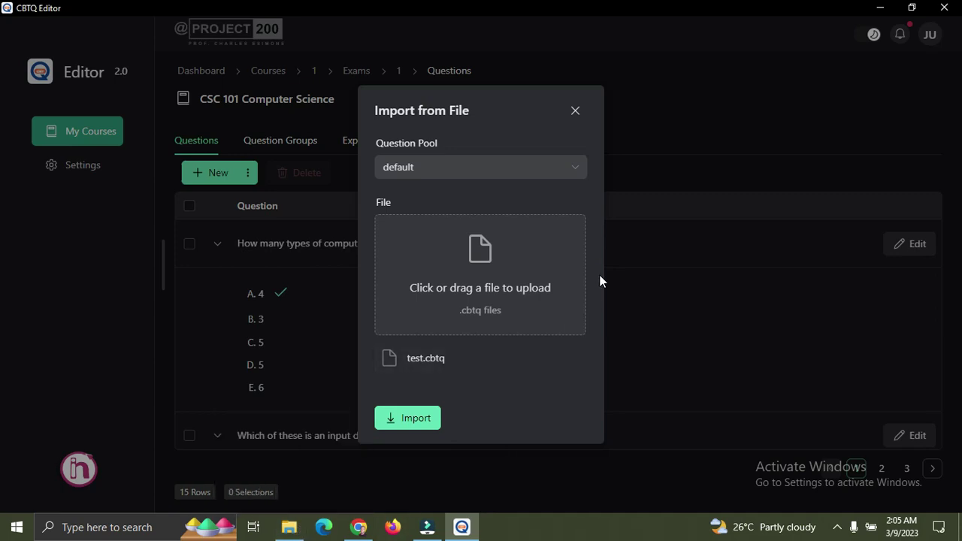
mouse_move(290, 530)
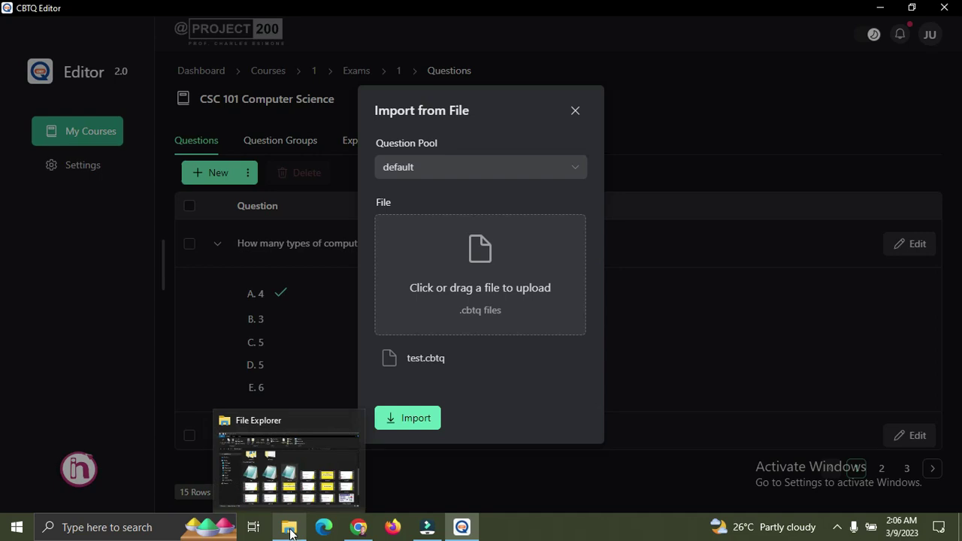
click(293, 497)
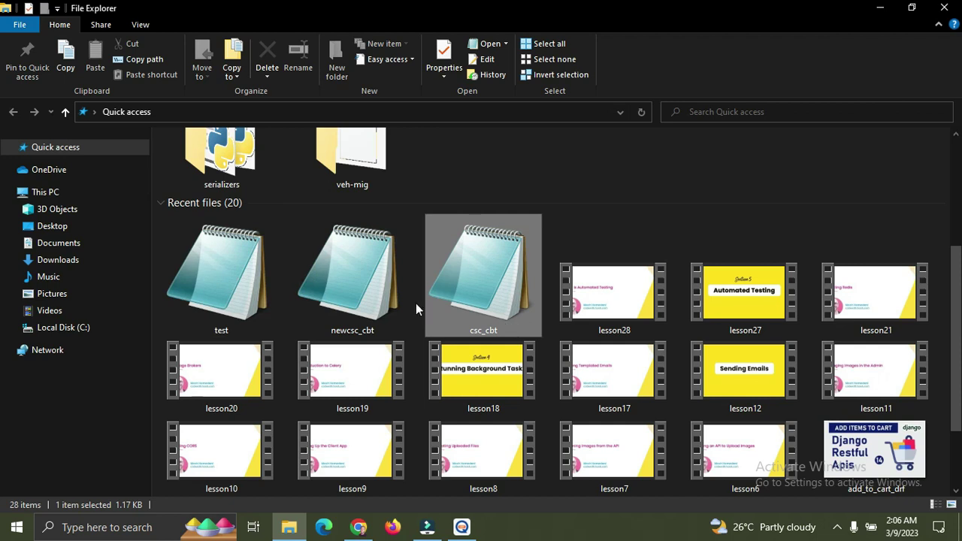
drag(218, 266, 475, 294)
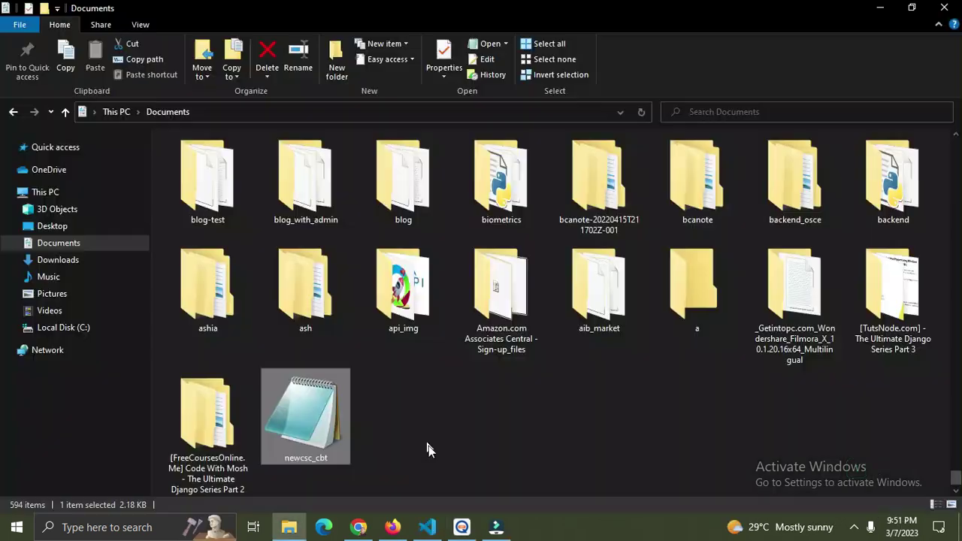
click(462, 528)
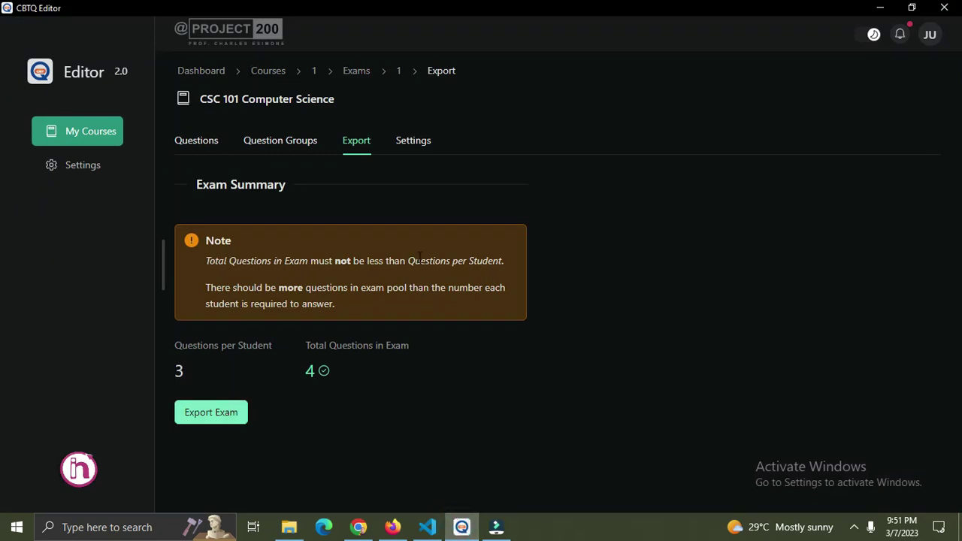